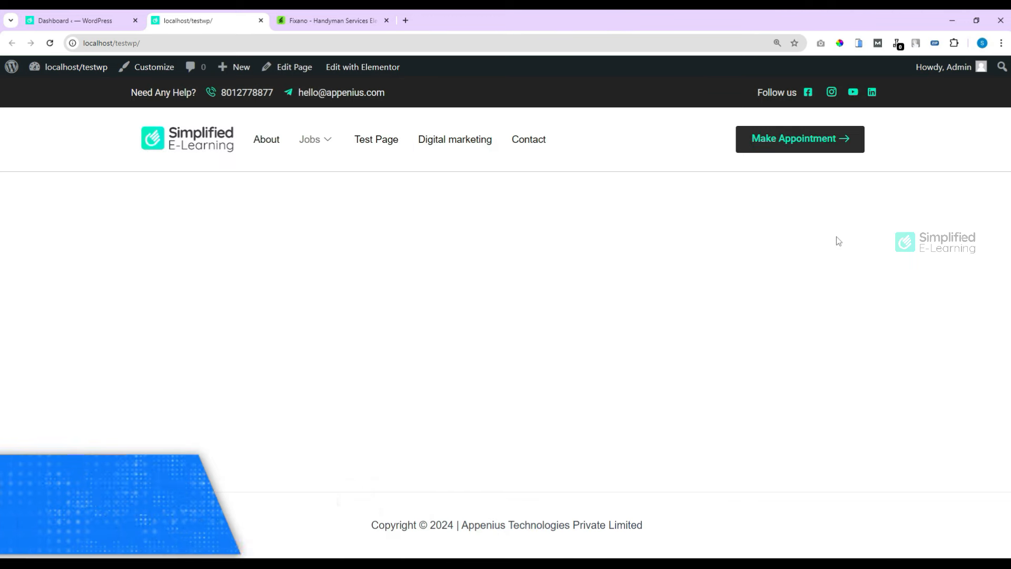
# Step: In the Fixano template preview, scroll to the footer and highlight the 'Emergency Need Help' heading
pyautogui.click(329, 20)
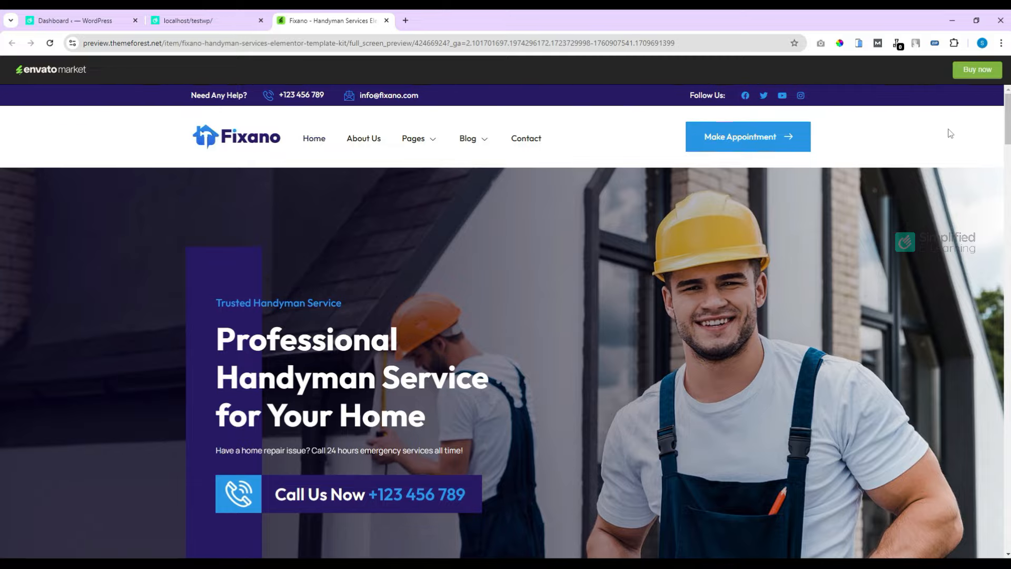
pyautogui.moveTo(1008, 122); pyautogui.dragTo(1007, 523)
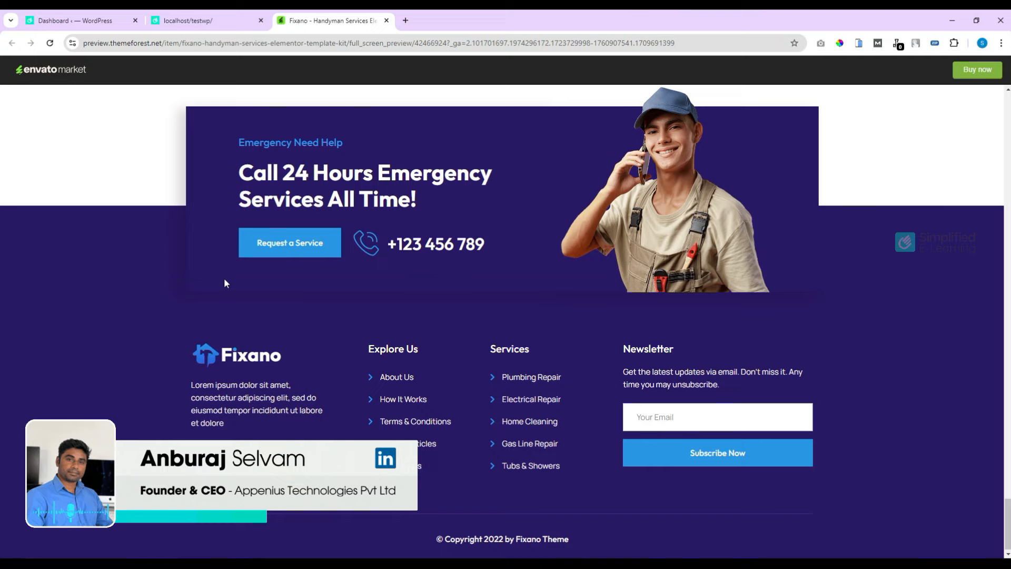
pyautogui.moveTo(217, 116); pyautogui.dragTo(439, 213)
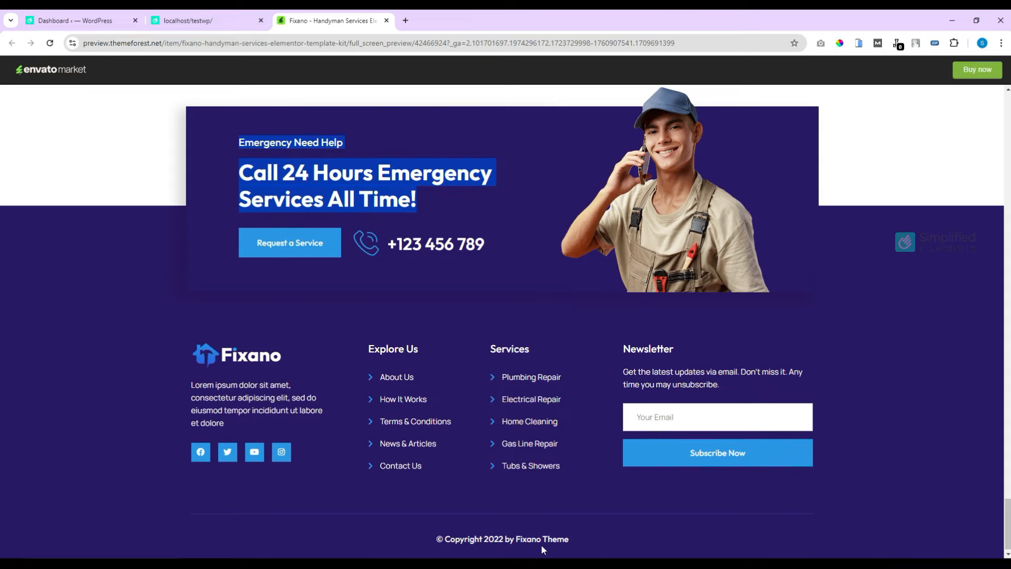
# Step: Back on the WordPress site, note the current copyright line, then open ElementsKit's Header Footer templates list
pyautogui.hotkey('ctrl', 'shift', 'Tab')
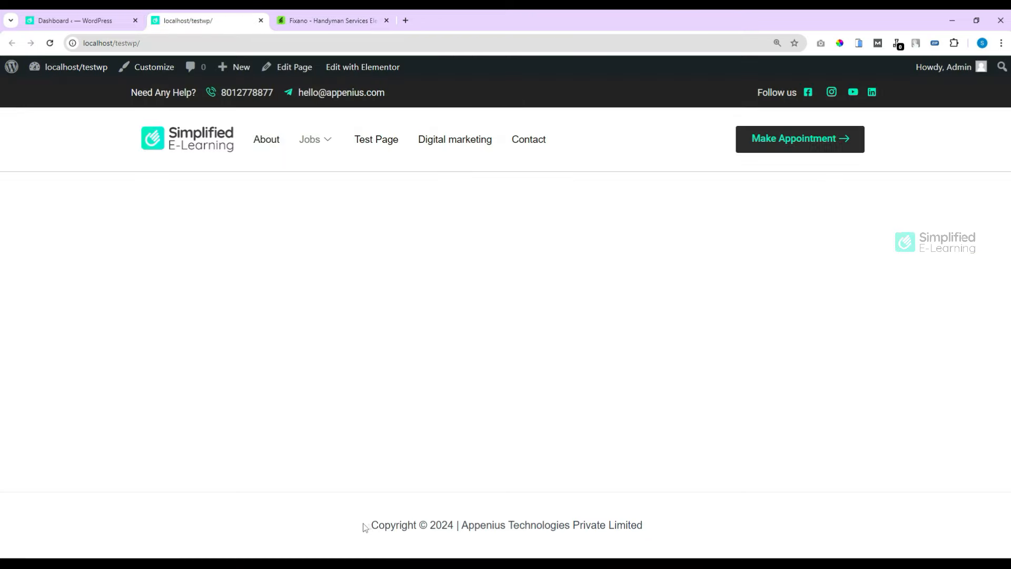
pyautogui.moveTo(364, 526); pyautogui.dragTo(819, 532)
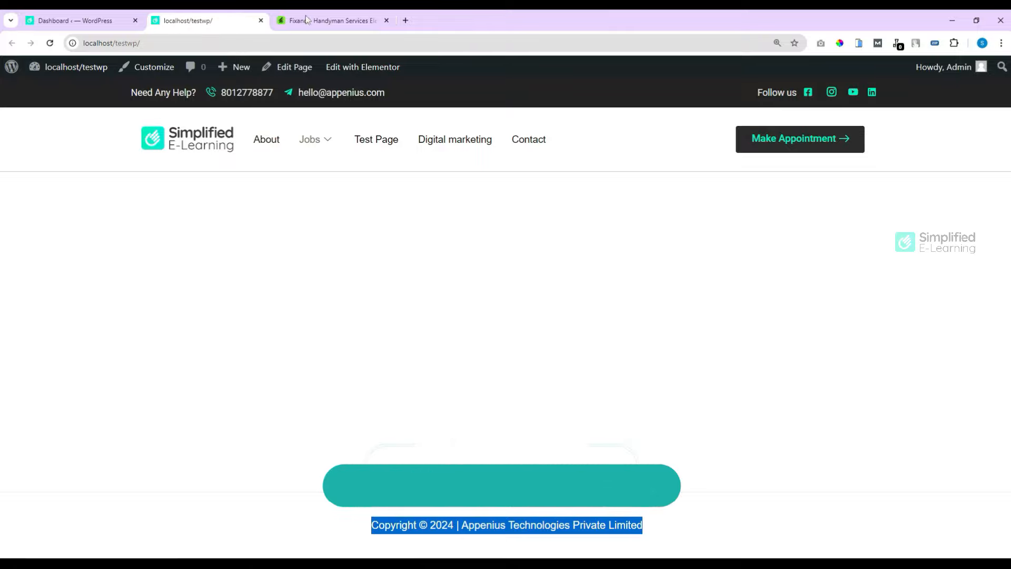
pyautogui.click(82, 20)
pyautogui.moveTo(46, 338)
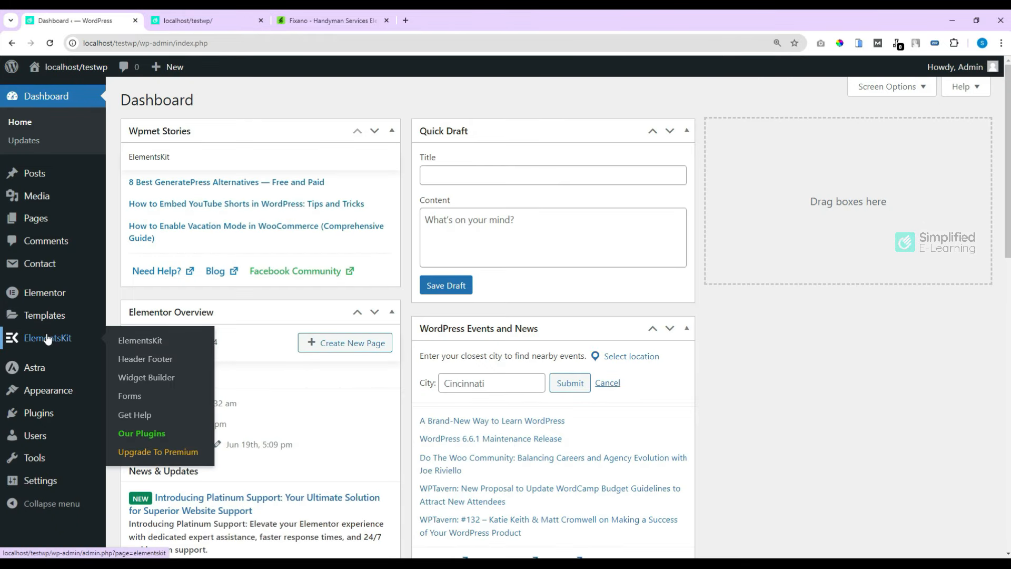
pyautogui.click(149, 361)
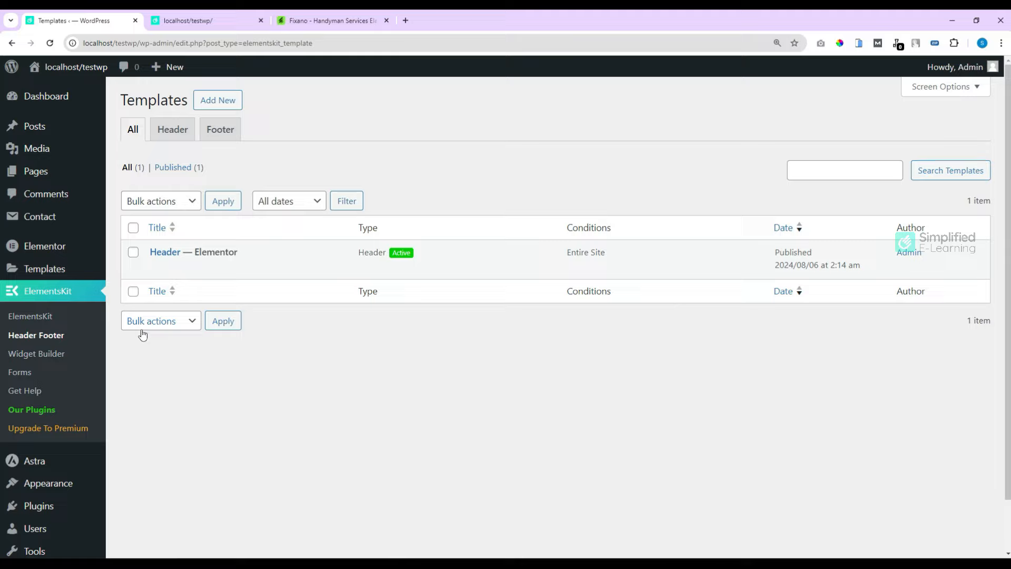
# Step: Create an activated template titled 'Footer' of type Footer and open it in Elementor
pyautogui.click(219, 101)
pyautogui.click(468, 206)
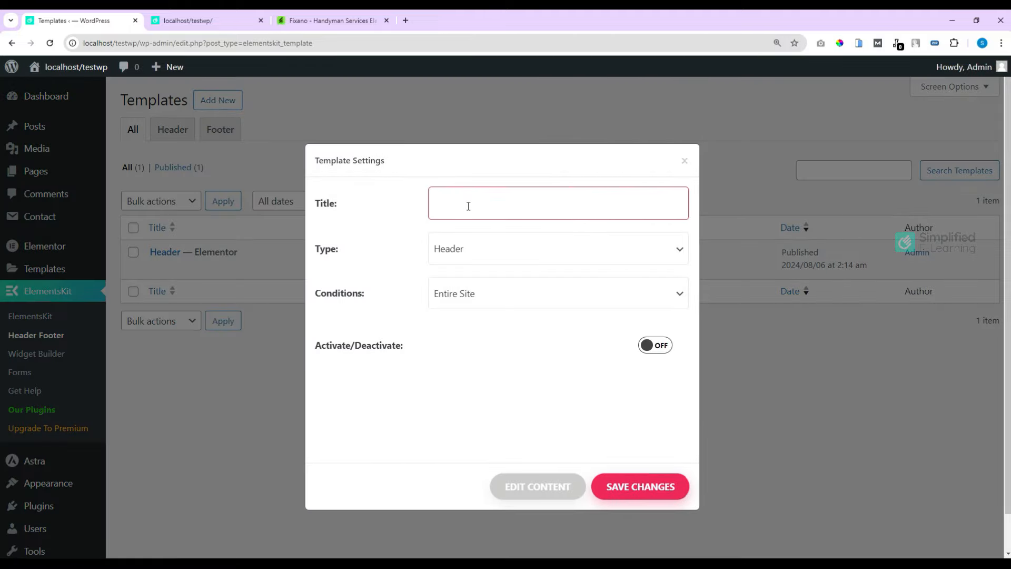
pyautogui.write('Footer')
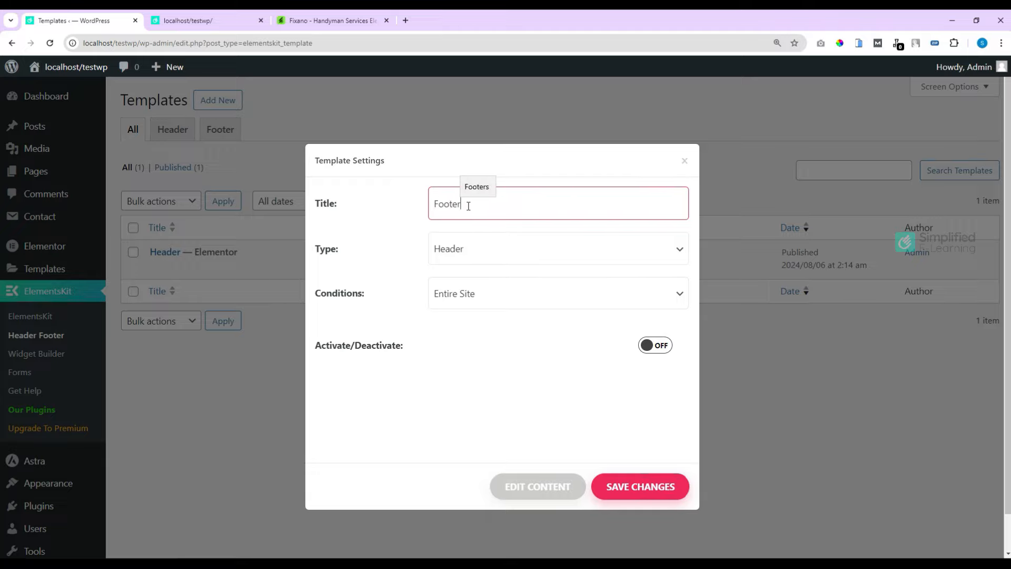
pyautogui.click(492, 250)
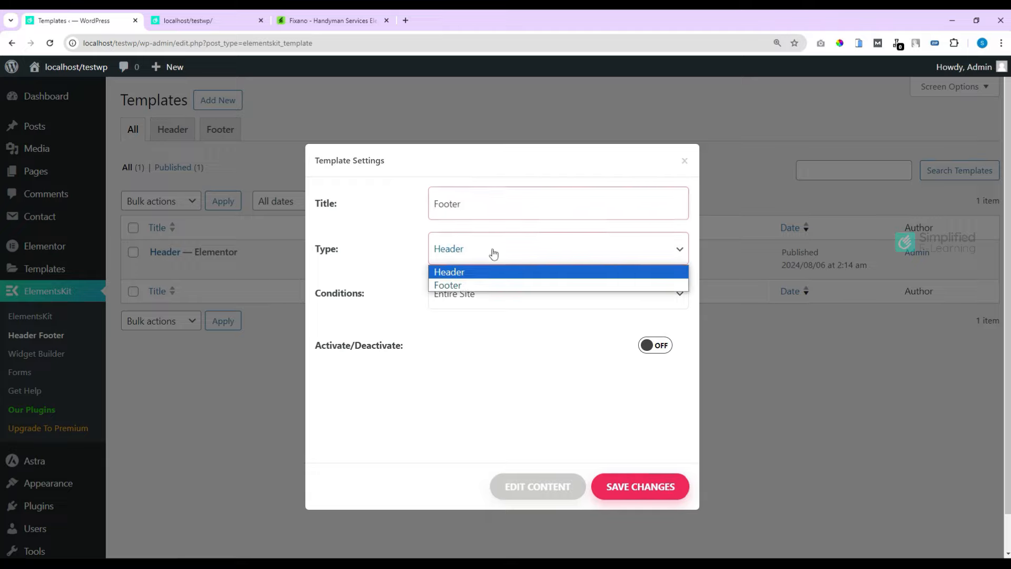
pyautogui.click(468, 287)
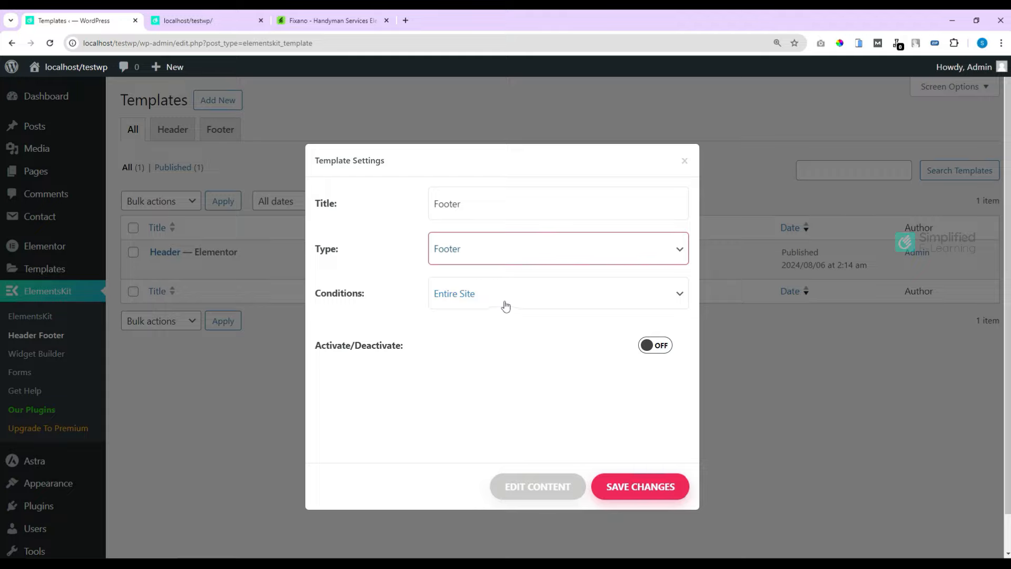
pyautogui.click(653, 348)
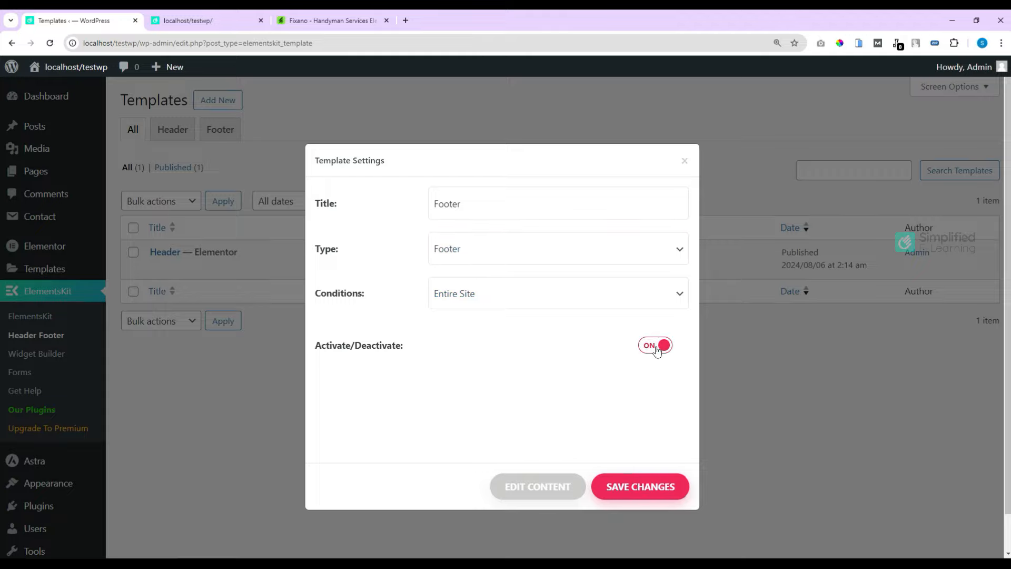
pyautogui.click(537, 487)
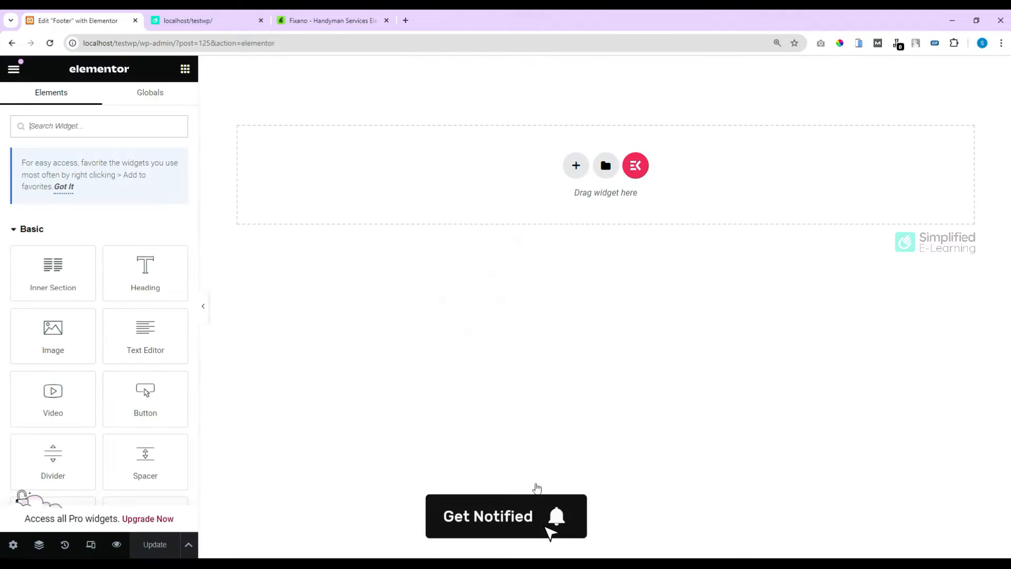
pyautogui.click(330, 23)
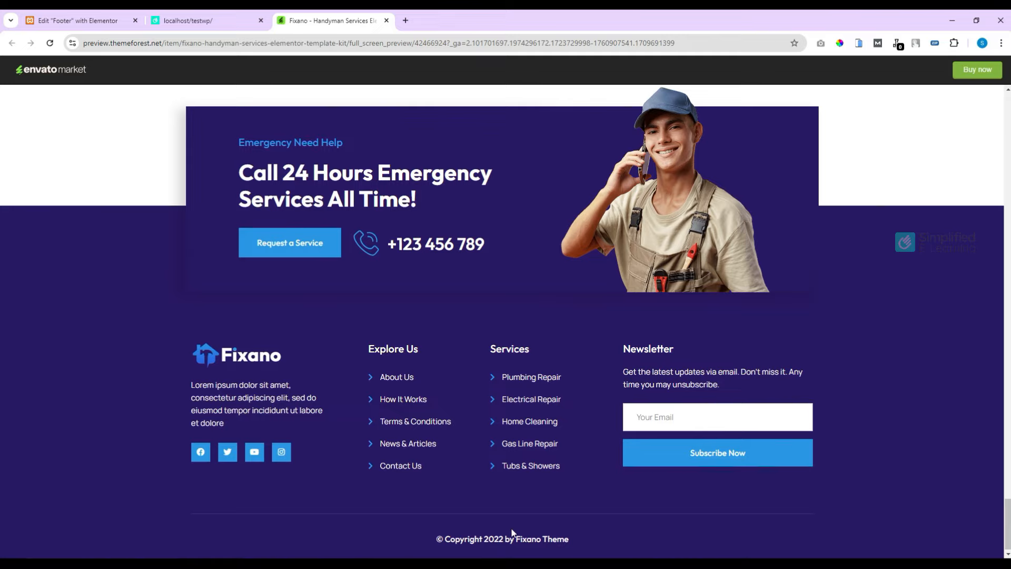
pyautogui.moveTo(446, 542); pyautogui.dragTo(546, 543)
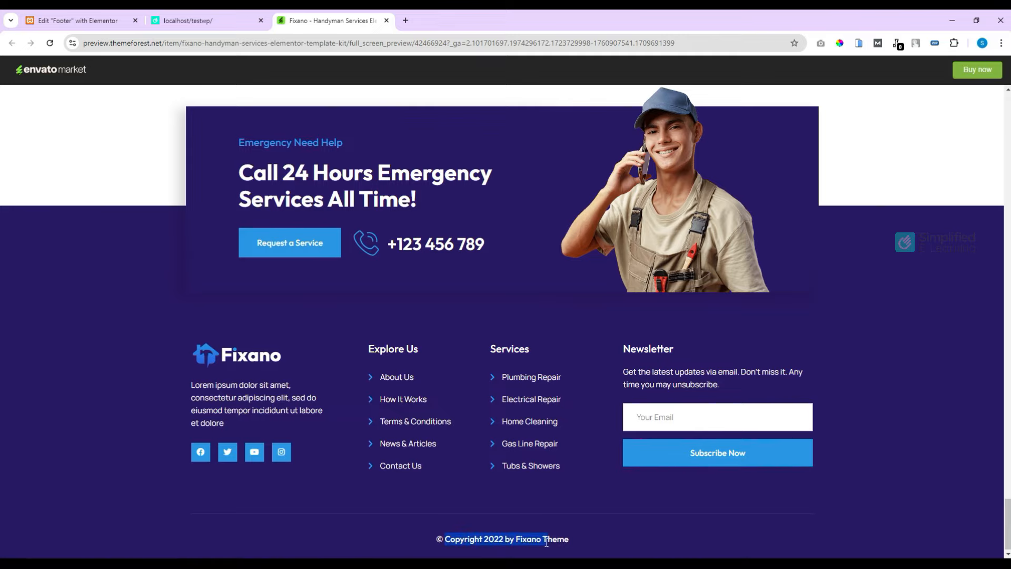
pyautogui.click(659, 533)
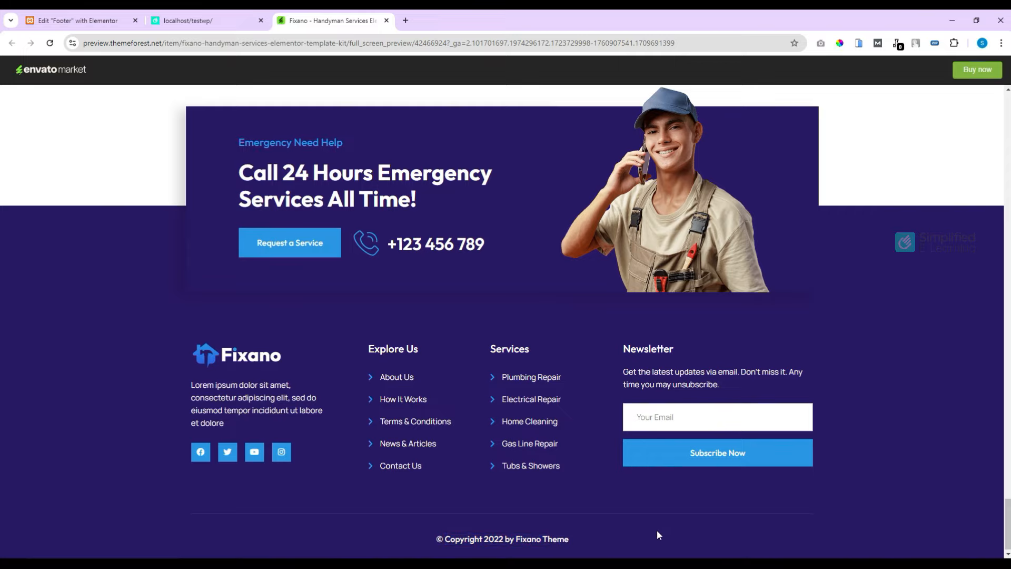
pyautogui.click(95, 21)
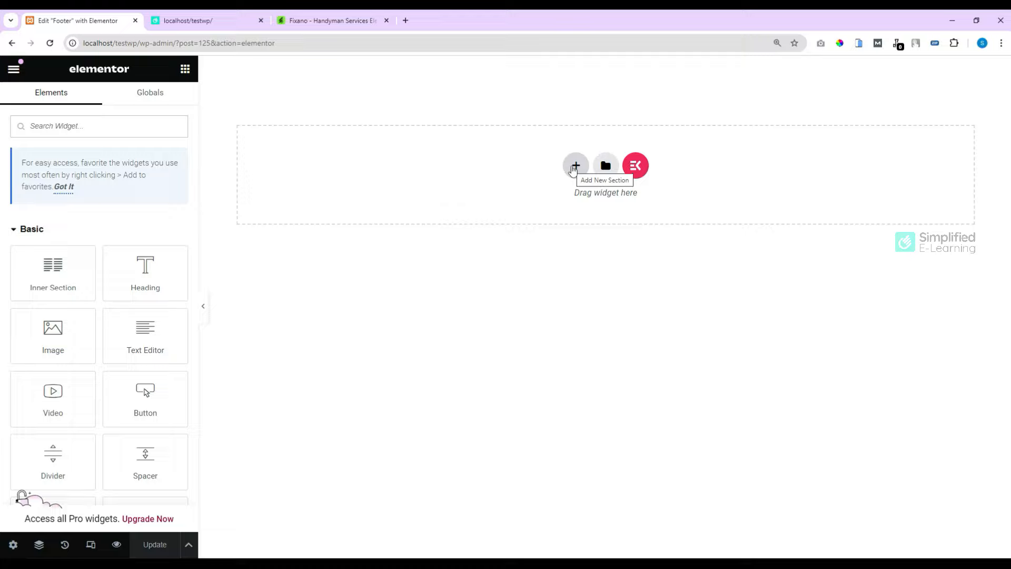
# Step: Add a single-column section and place an Inner Section widget inside it
pyautogui.click(574, 169)
pyautogui.click(428, 203)
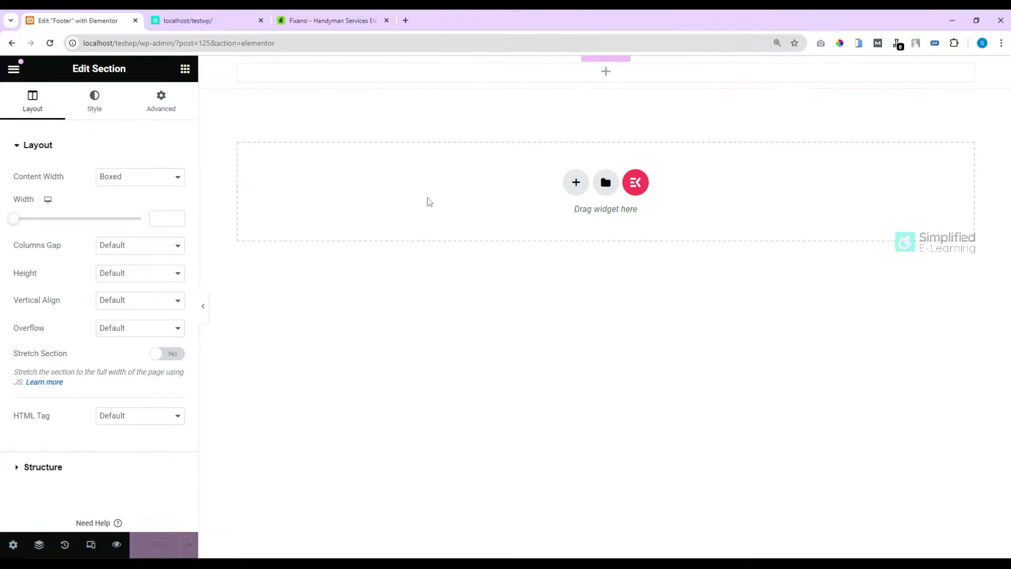
pyautogui.click(186, 70)
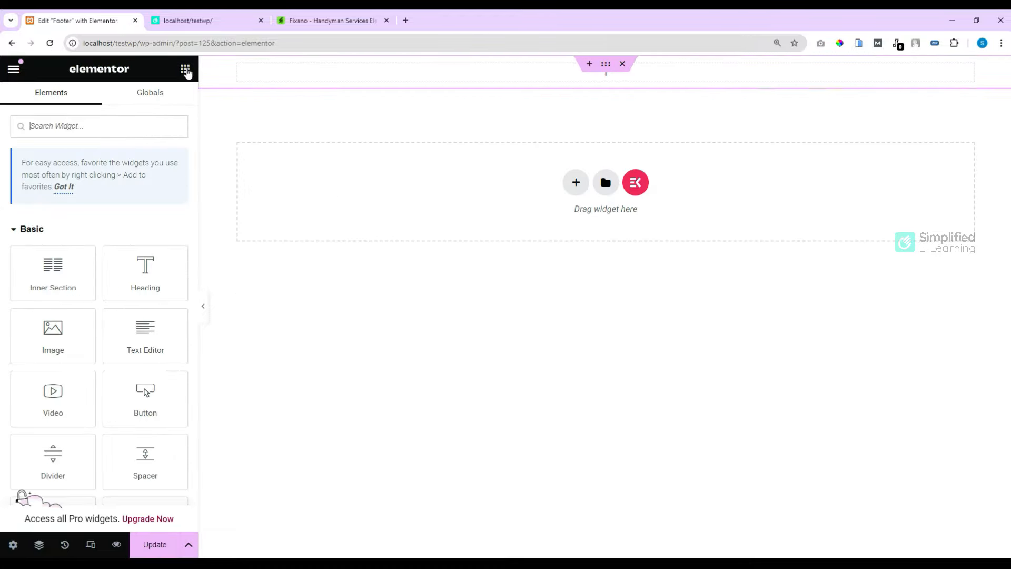
pyautogui.moveTo(57, 269); pyautogui.dragTo(518, 76)
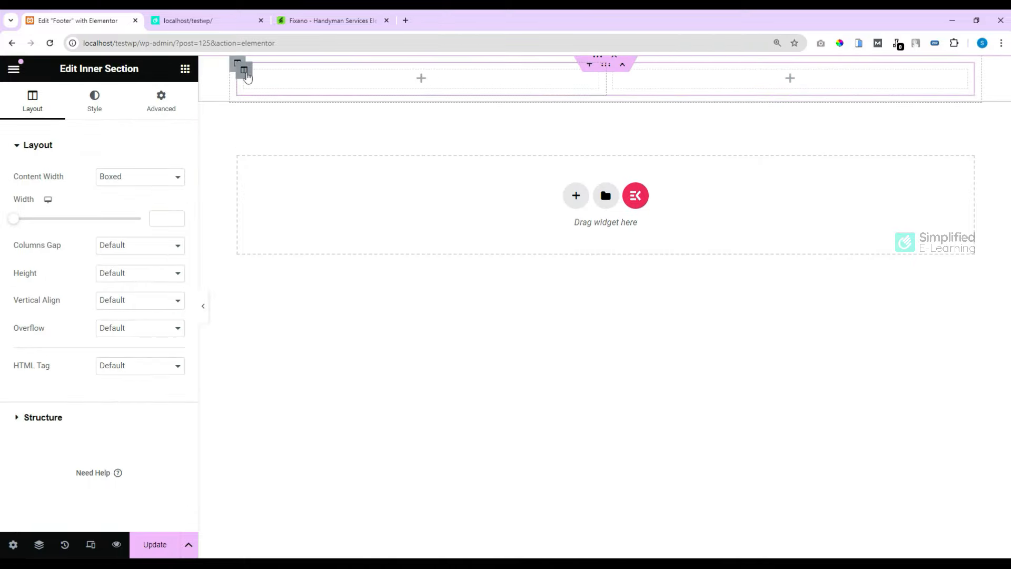
# Step: Duplicate a column twice to get four columns, then compare with the Fixano footer
pyautogui.rightClick(244, 71)
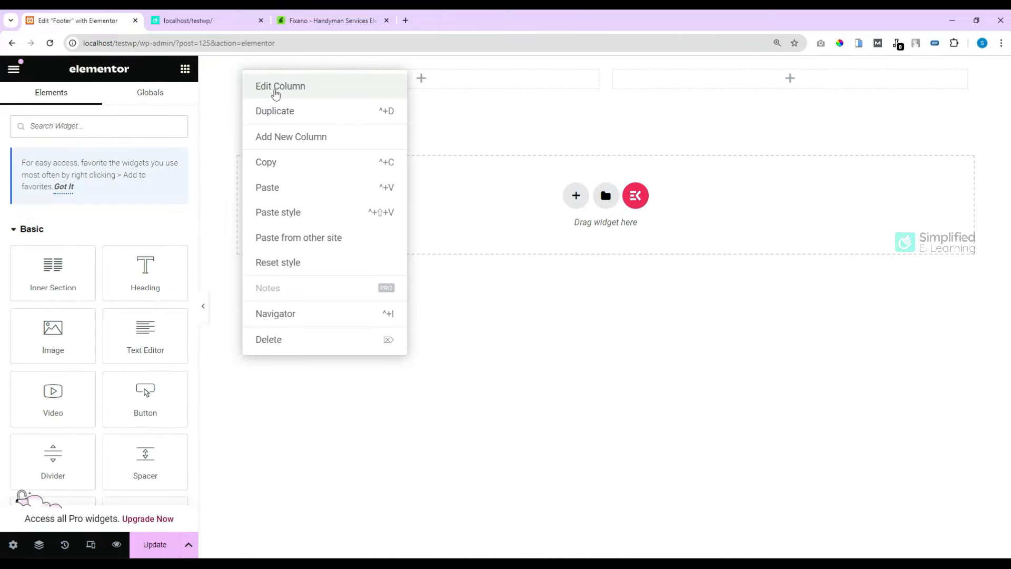
pyautogui.click(287, 112)
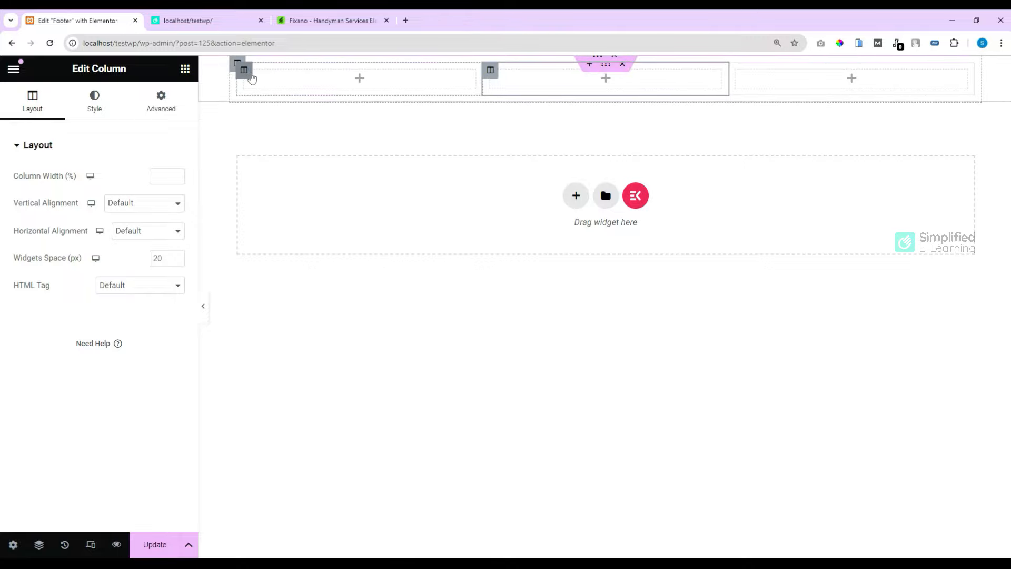
pyautogui.rightClick(249, 72)
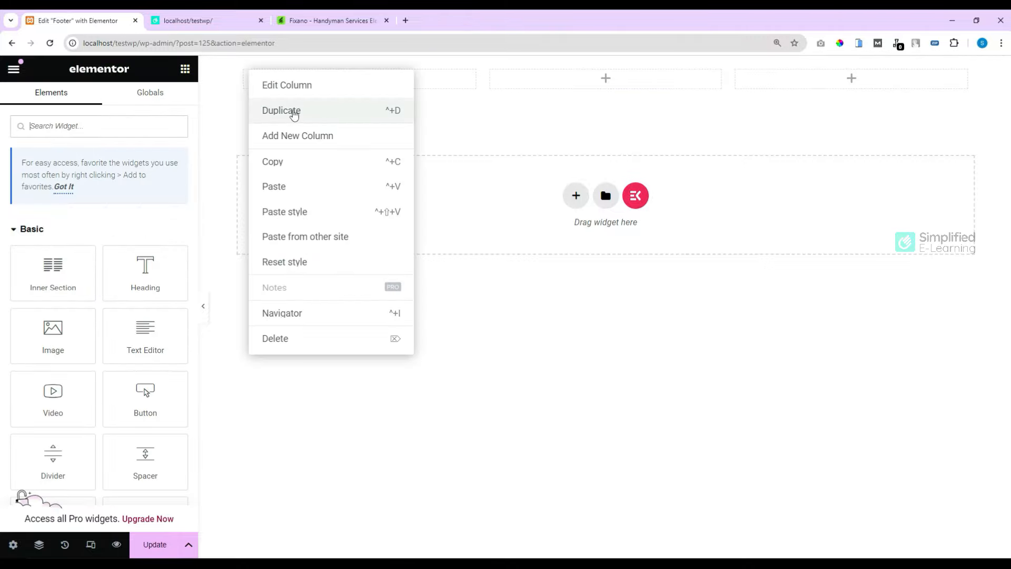
pyautogui.click(294, 114)
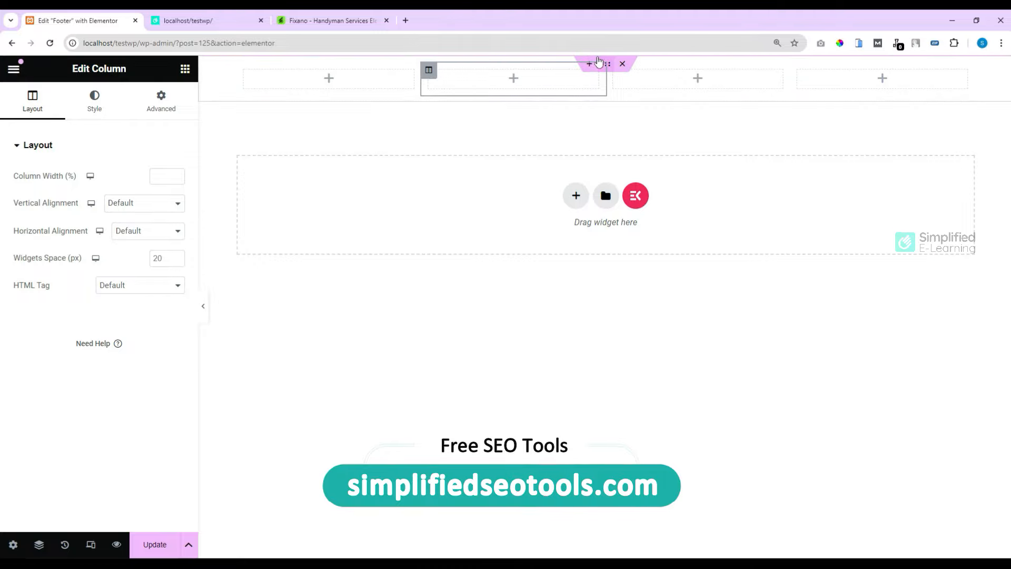
pyautogui.click(605, 64)
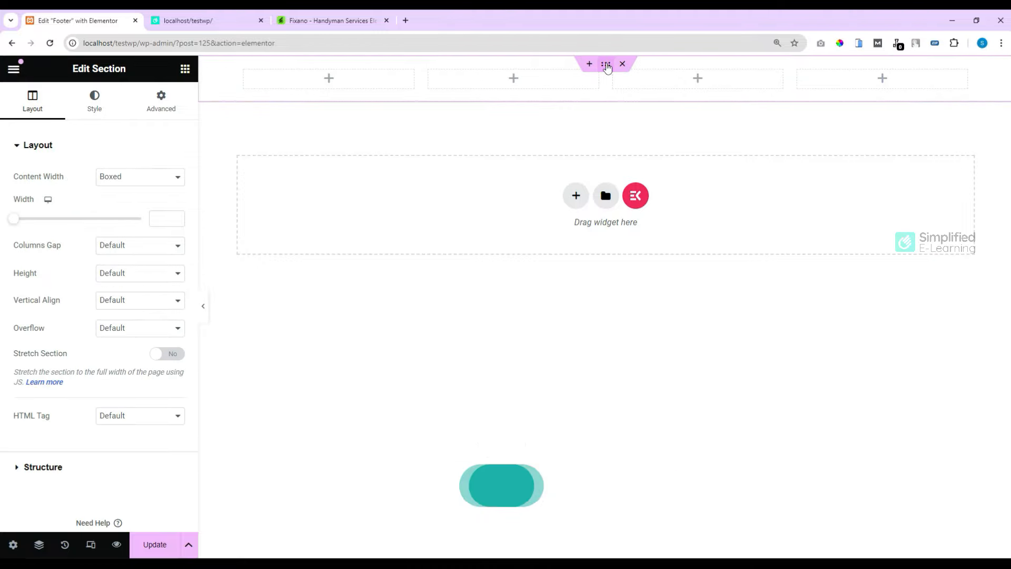
pyautogui.click(331, 20)
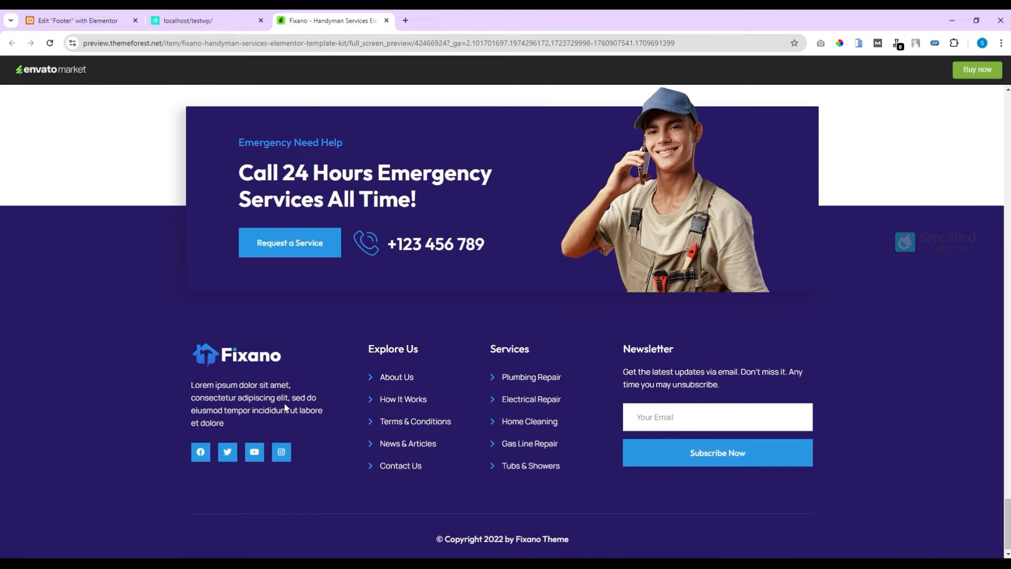
# Step: Give the footer section a classic dark grey #313131 background, checking it against the Fixano footer
pyautogui.hotkey('ctrl', '1')
pyautogui.click(94, 100)
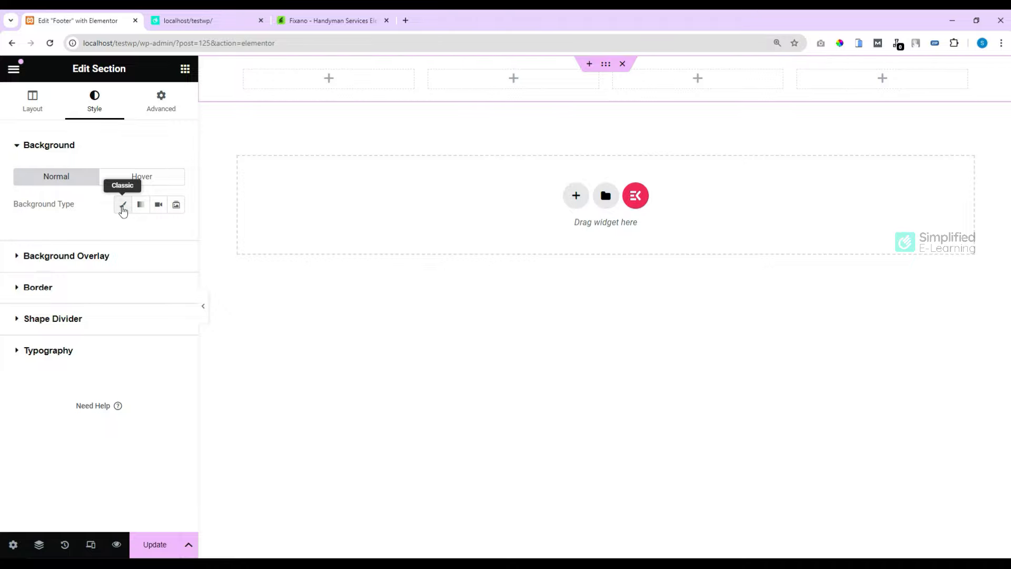
pyautogui.click(122, 206)
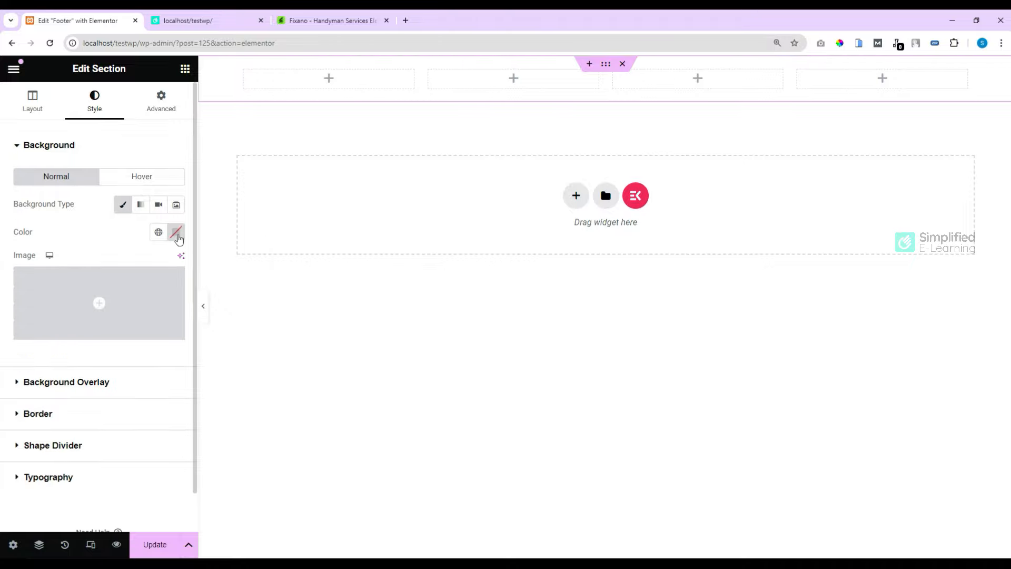
pyautogui.click(176, 232)
pyautogui.moveTo(170, 332); pyautogui.dragTo(85, 370)
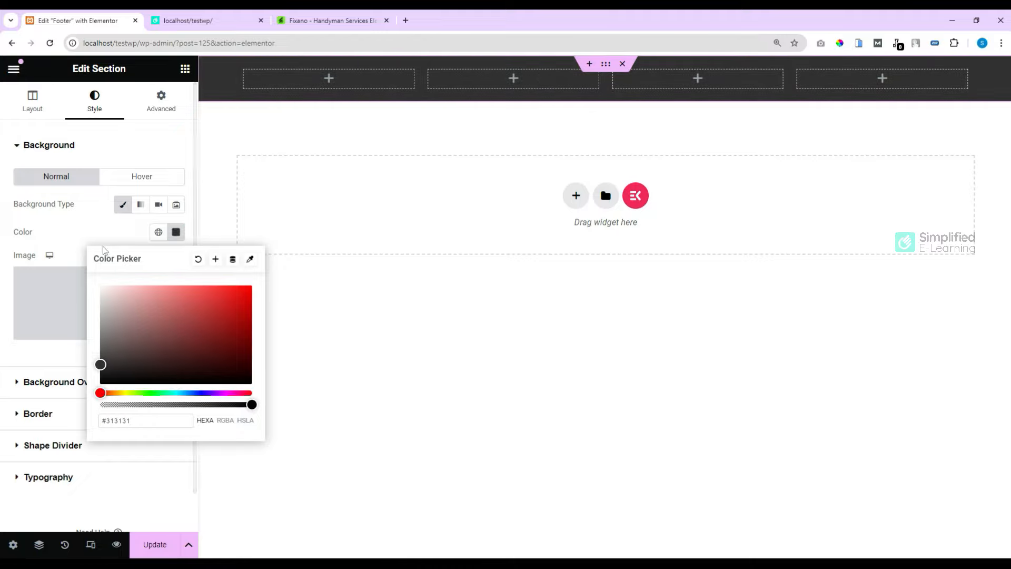
pyautogui.click(119, 243)
pyautogui.click(304, 22)
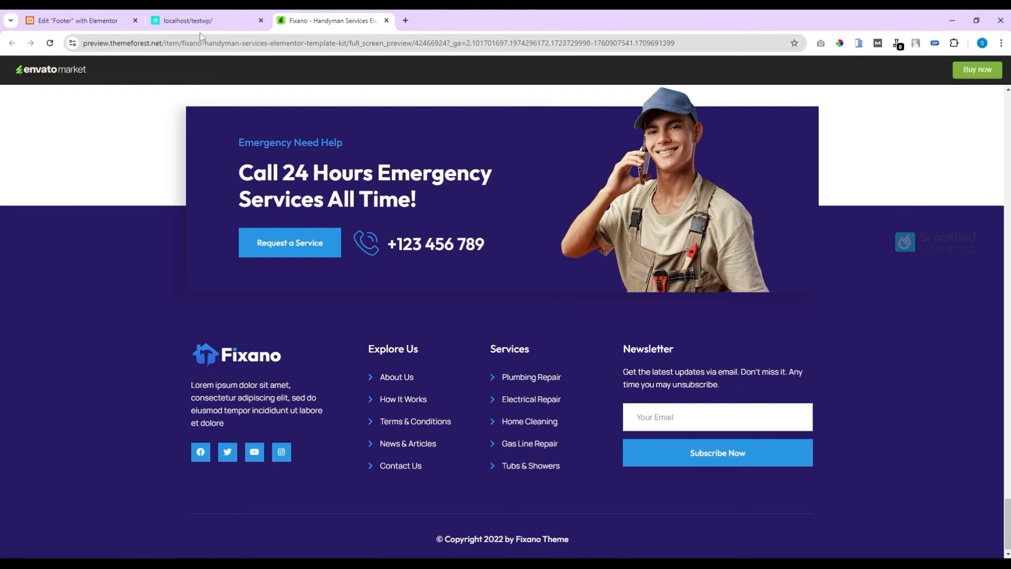
pyautogui.click(92, 22)
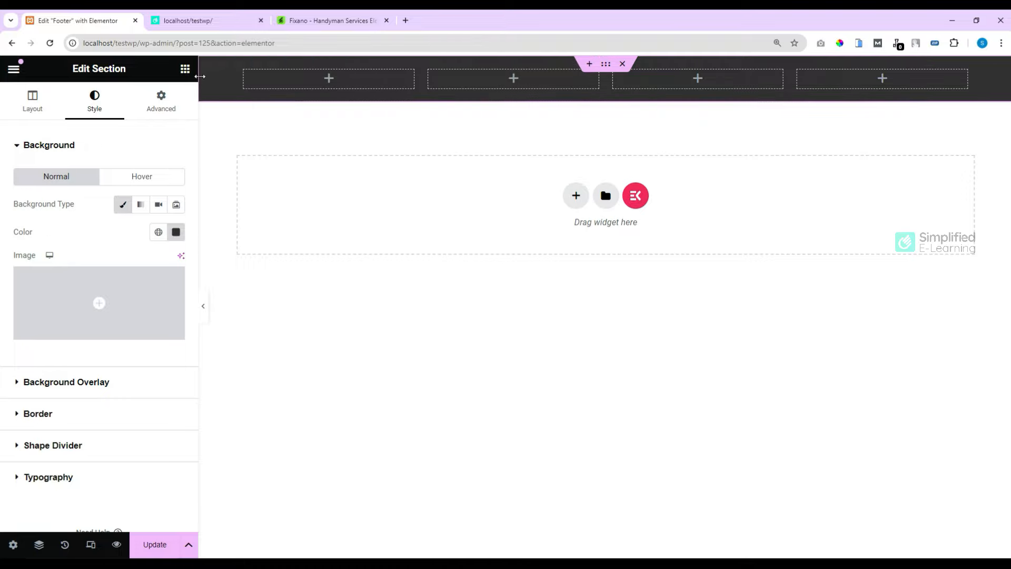
# Step: Add an Image widget to the first footer column with Full image resolution
pyautogui.click(185, 69)
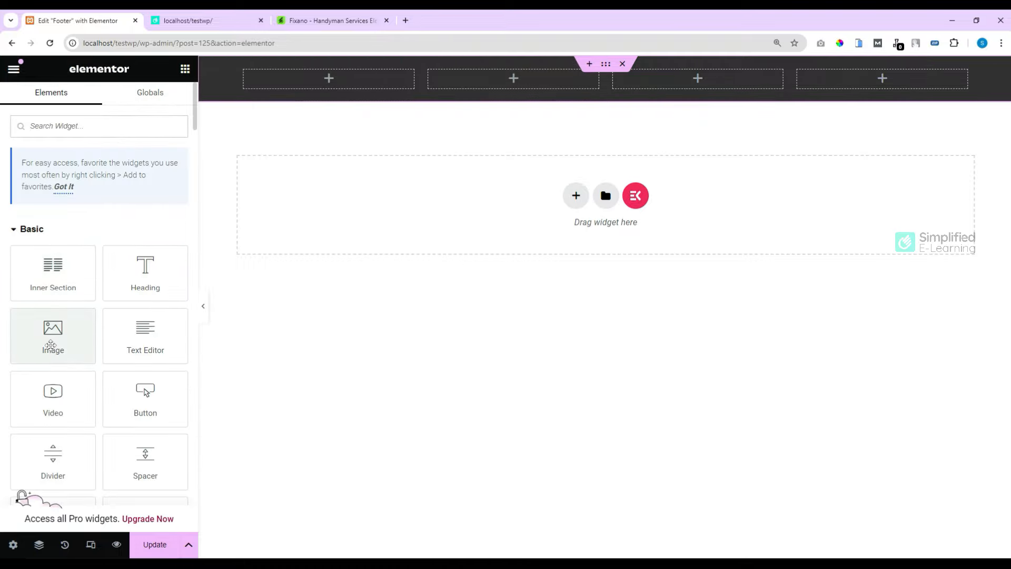
pyautogui.moveTo(51, 345); pyautogui.dragTo(312, 90)
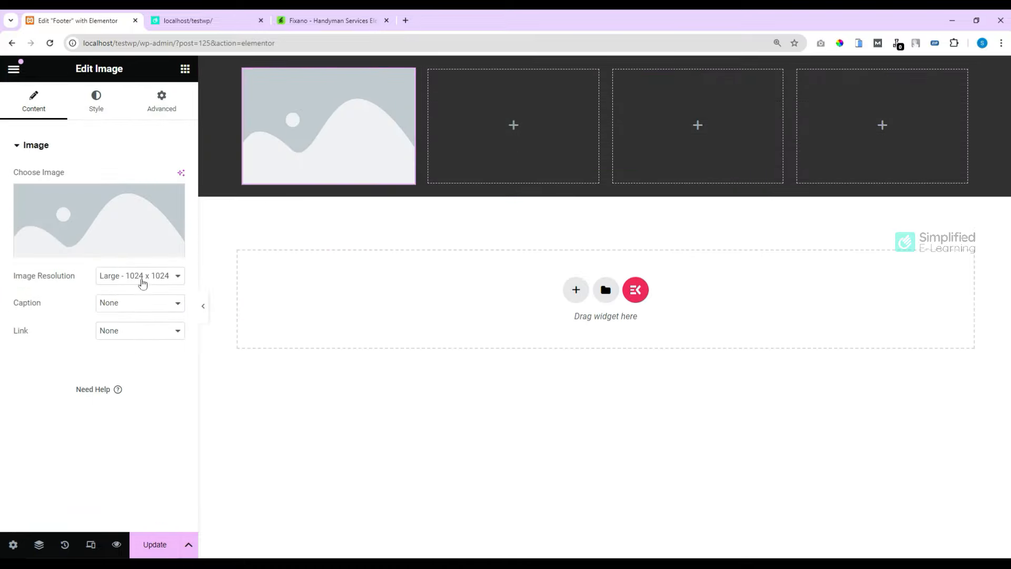
pyautogui.click(140, 279)
pyautogui.click(107, 350)
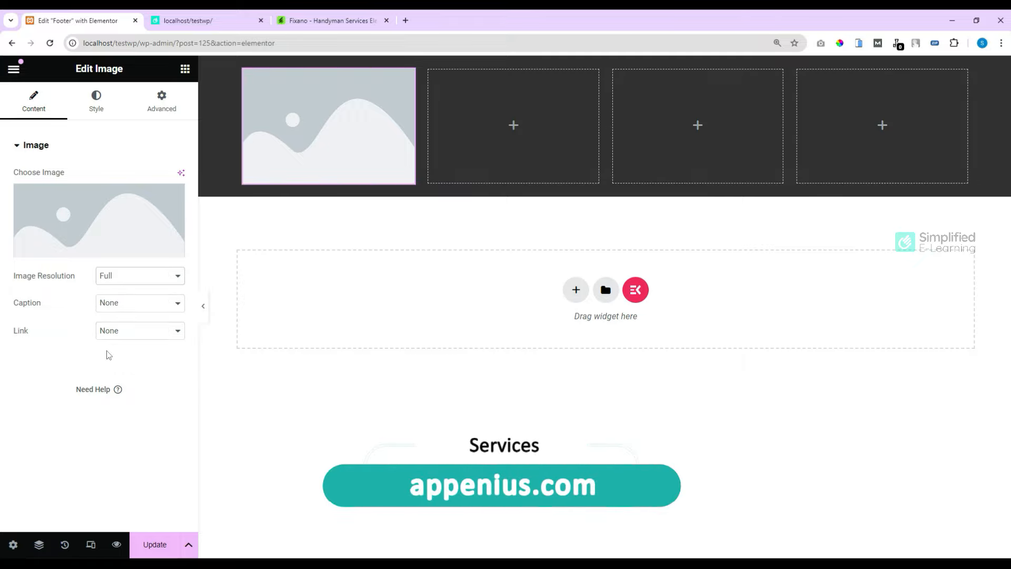
pyautogui.click(85, 249)
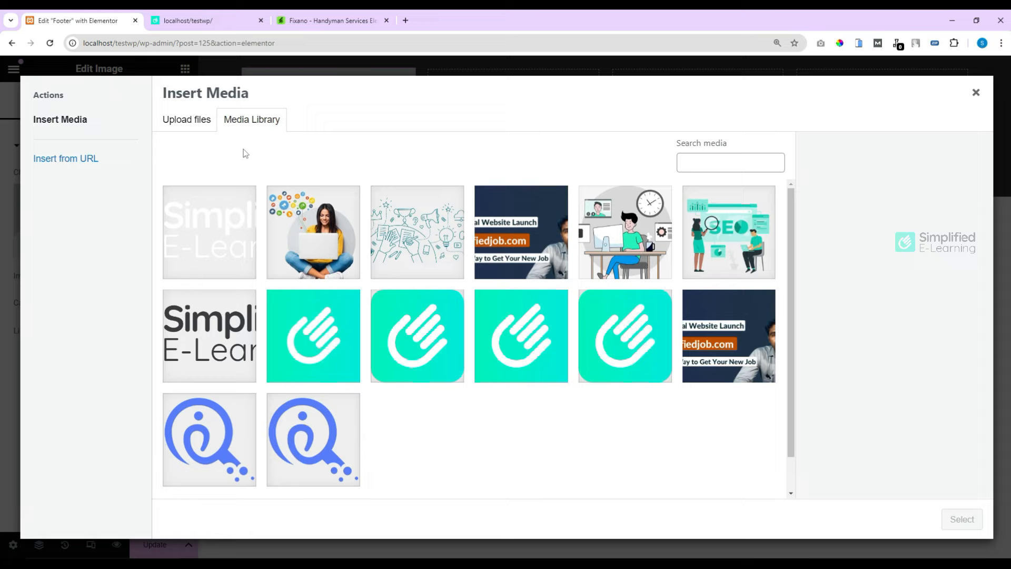
pyautogui.click(186, 124)
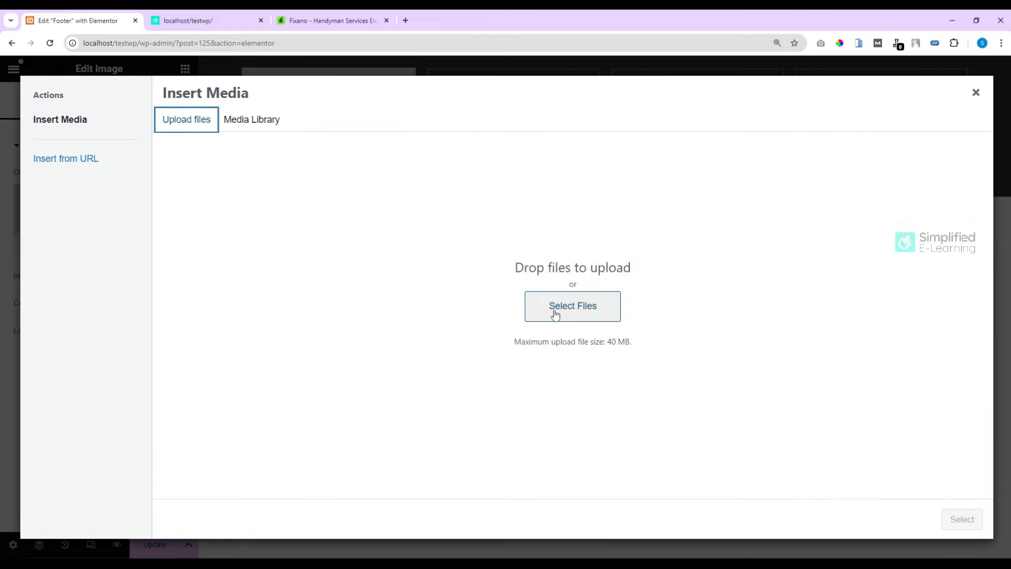
pyautogui.click(237, 127)
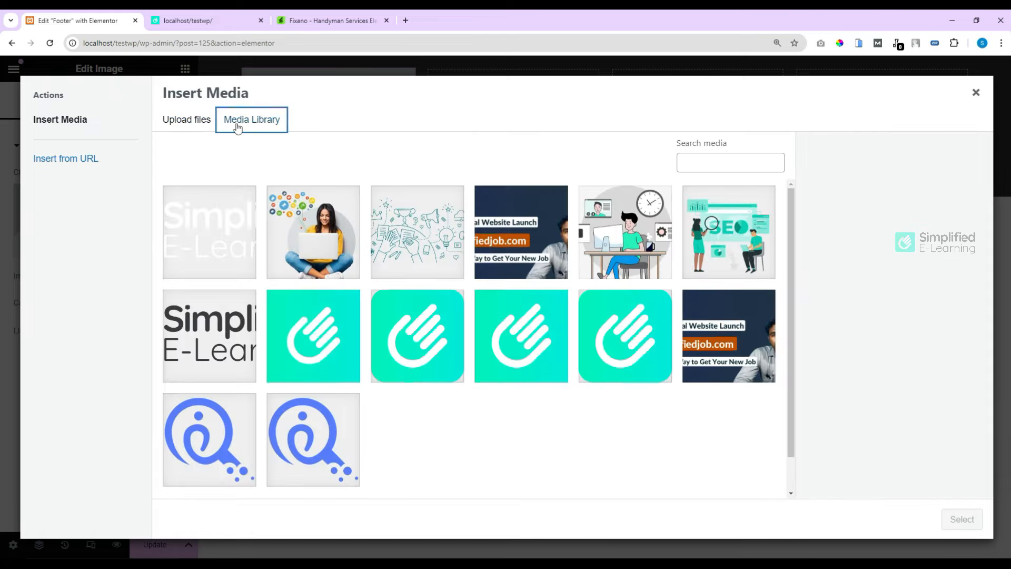
pyautogui.click(226, 253)
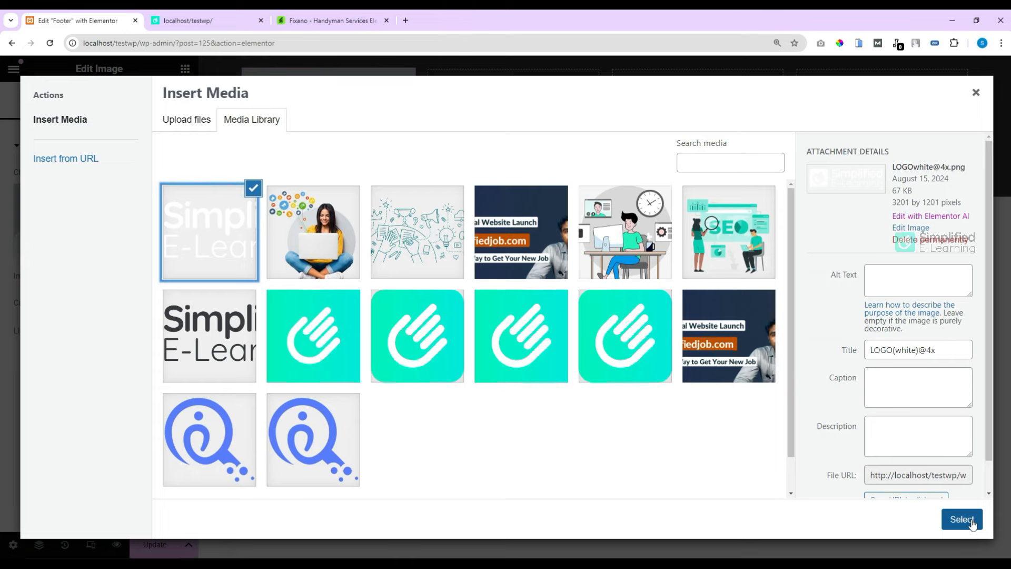
pyautogui.click(970, 522)
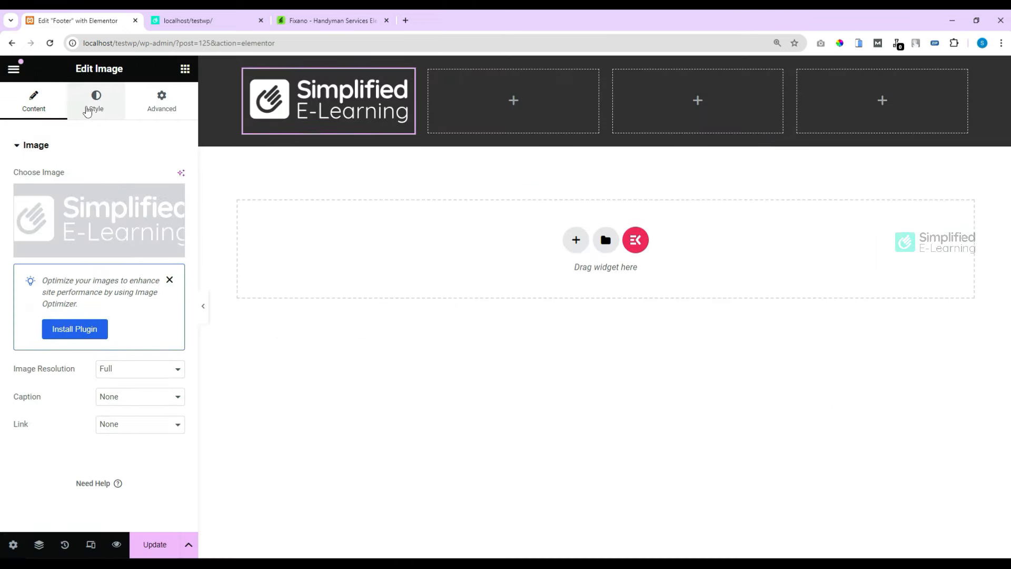
# Step: Shrink the footer logo to 49% width and align it to the left
pyautogui.click(92, 107)
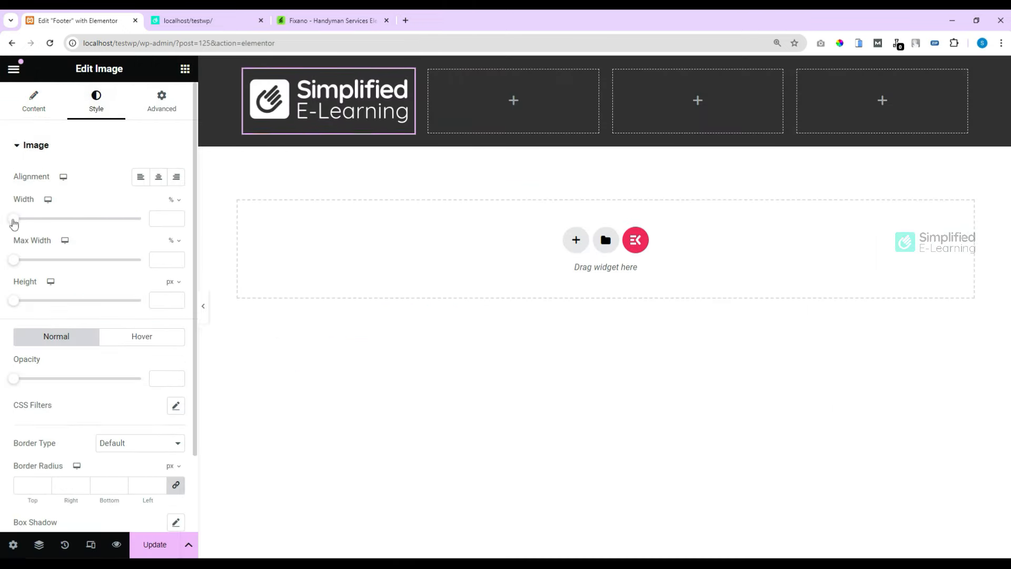
pyautogui.moveTo(14, 224); pyautogui.dragTo(75, 225)
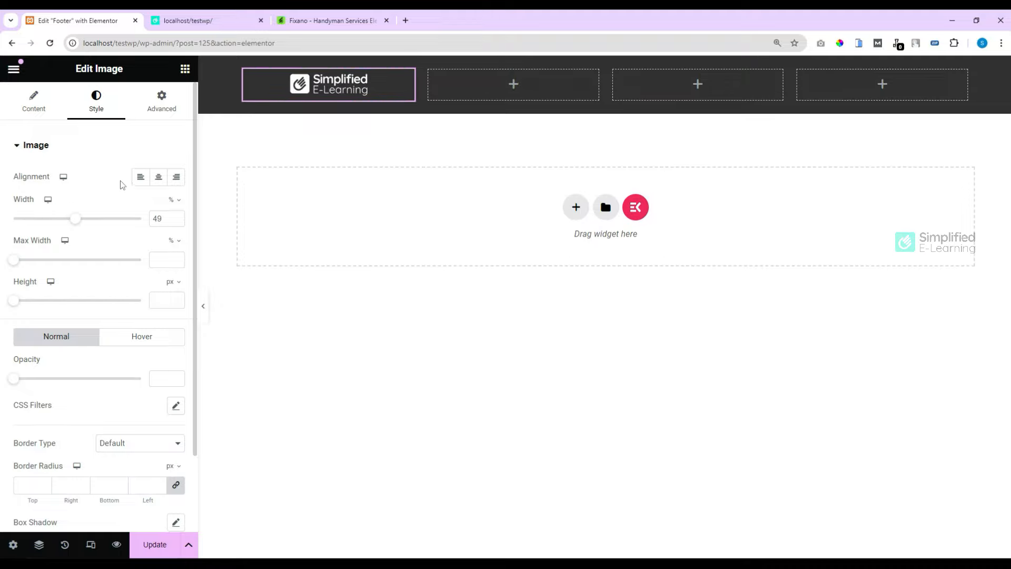
pyautogui.click(143, 179)
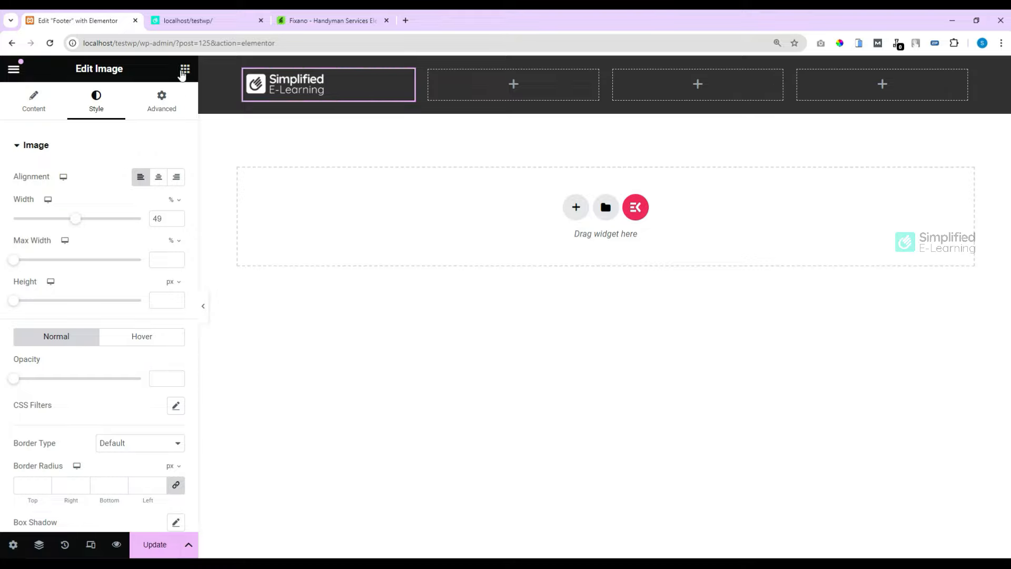
pyautogui.click(184, 70)
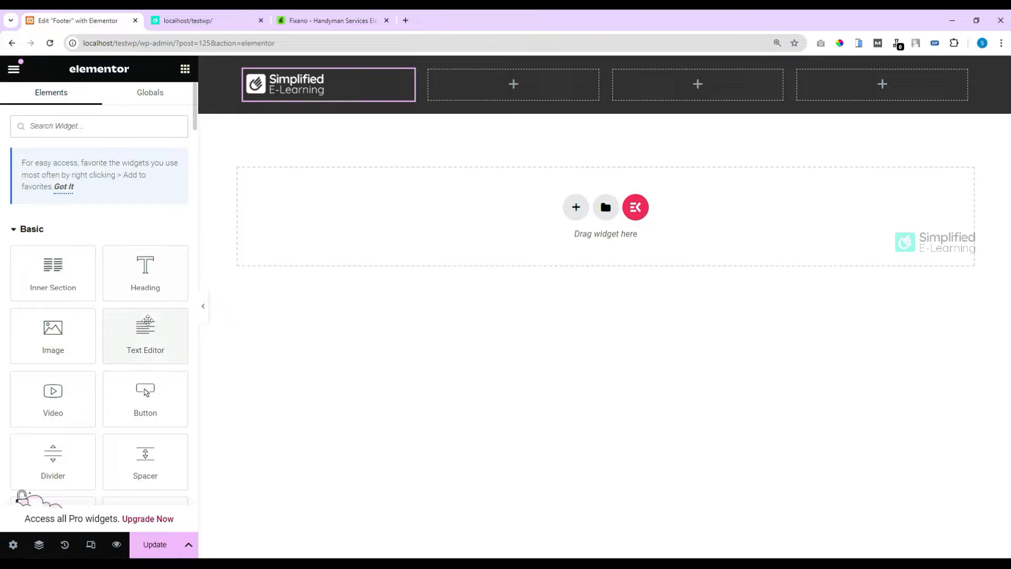
# Step: Add a Text Editor paragraph below the logo with light grey, 14 px text
pyautogui.moveTo(145, 339); pyautogui.dragTo(332, 278)
pyautogui.moveTo(302, 110); pyautogui.dragTo(296, 100)
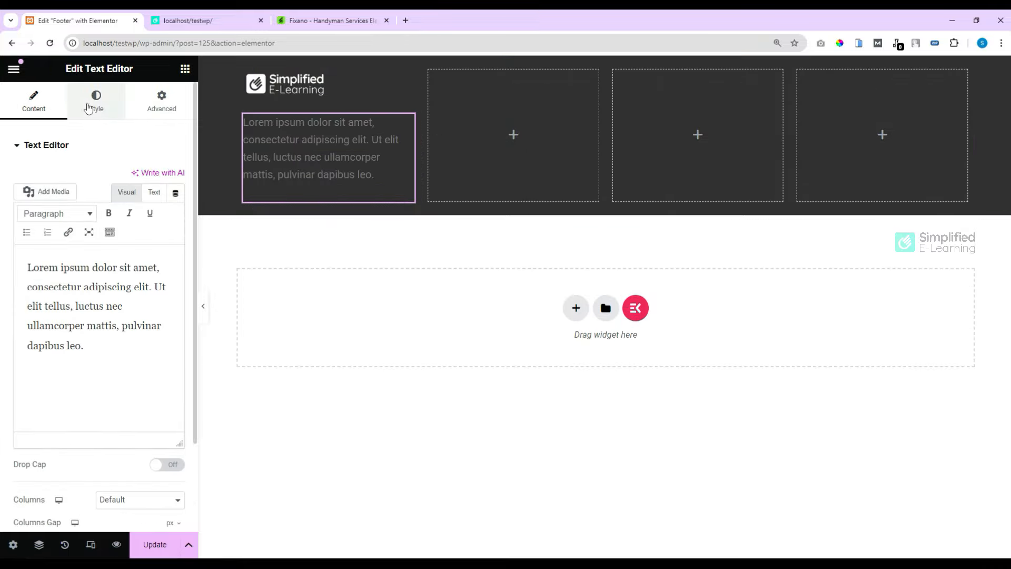
pyautogui.click(95, 100)
pyautogui.click(175, 204)
pyautogui.click(22, 262)
pyautogui.click(176, 232)
pyautogui.moveTo(24, 336); pyautogui.dragTo(32, 338)
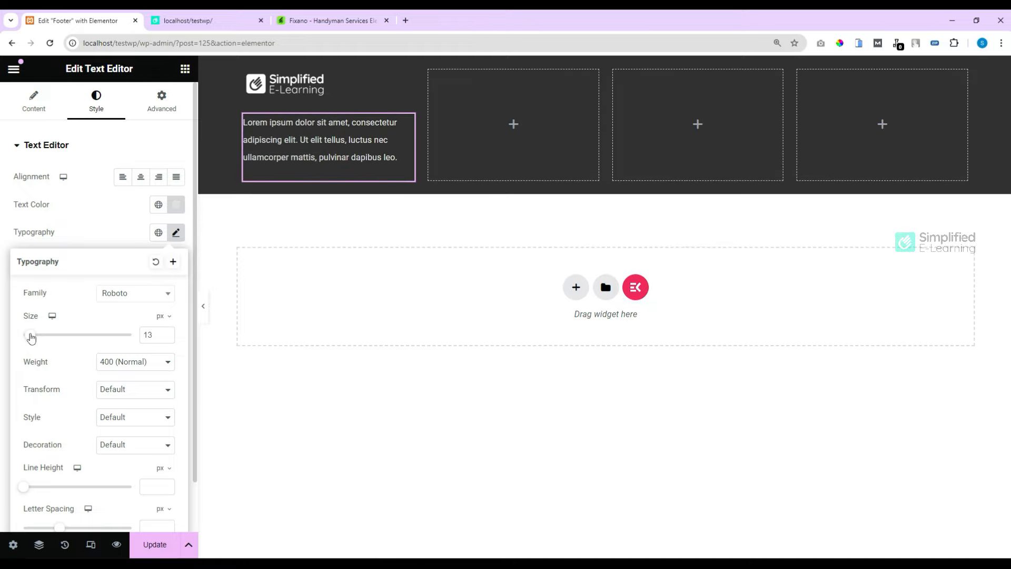
pyautogui.click(167, 332)
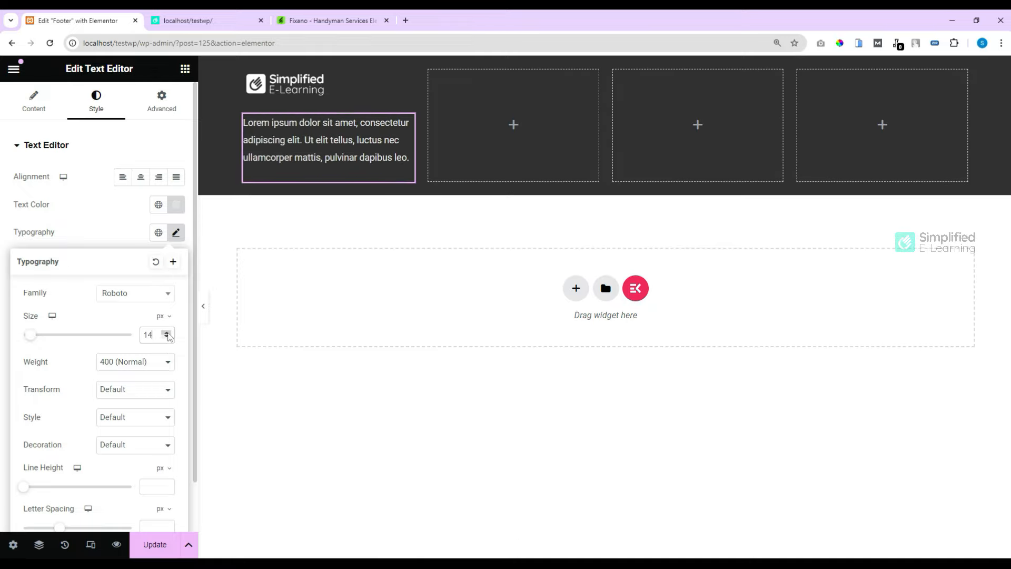
pyautogui.click(33, 100)
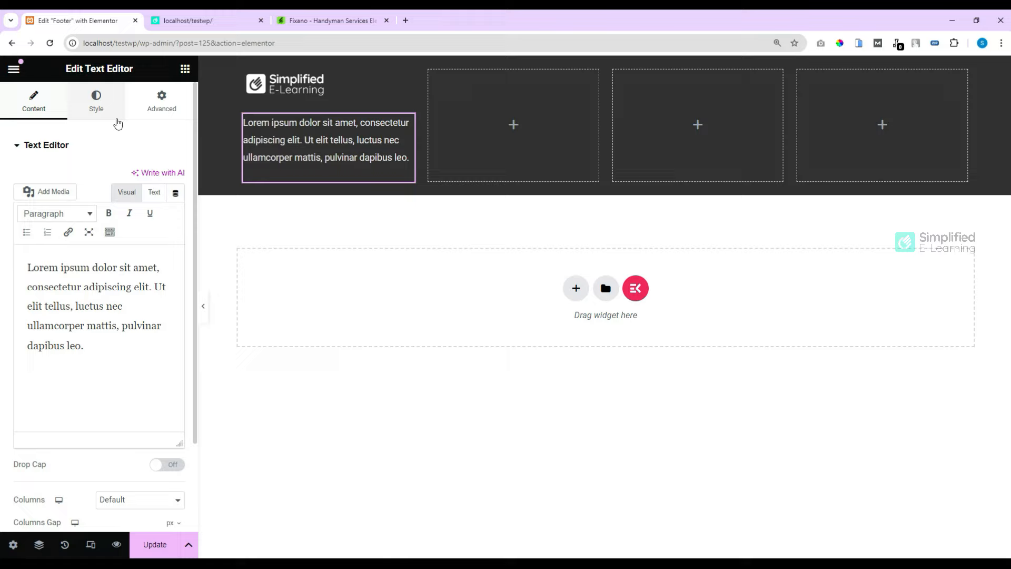
# Step: Replace the placeholder paragraph with the pasted Digital Marketing career description in Tamil
pyautogui.click(154, 192)
pyautogui.click(97, 290)
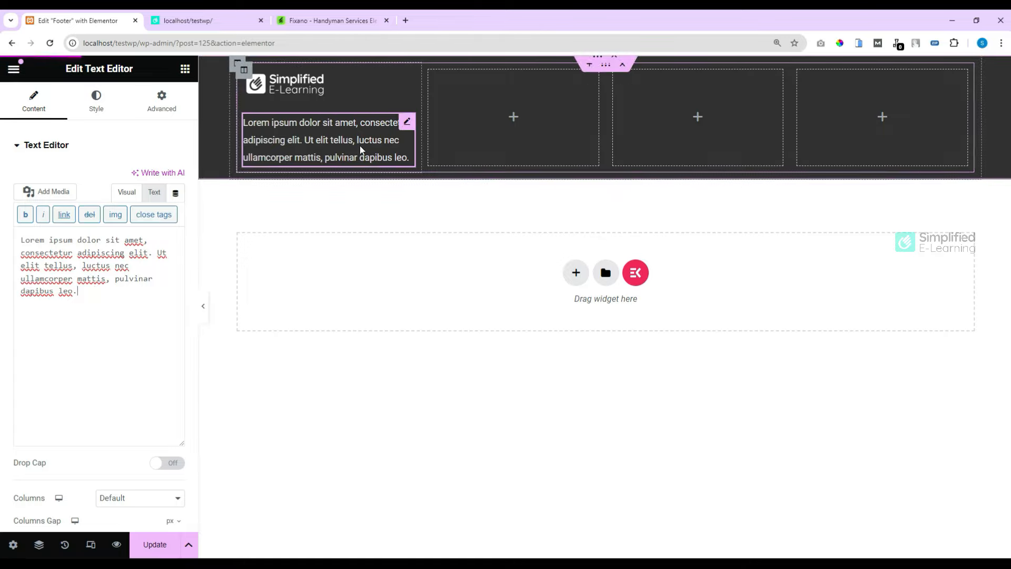
pyautogui.hotkey('ctrl', 'a')
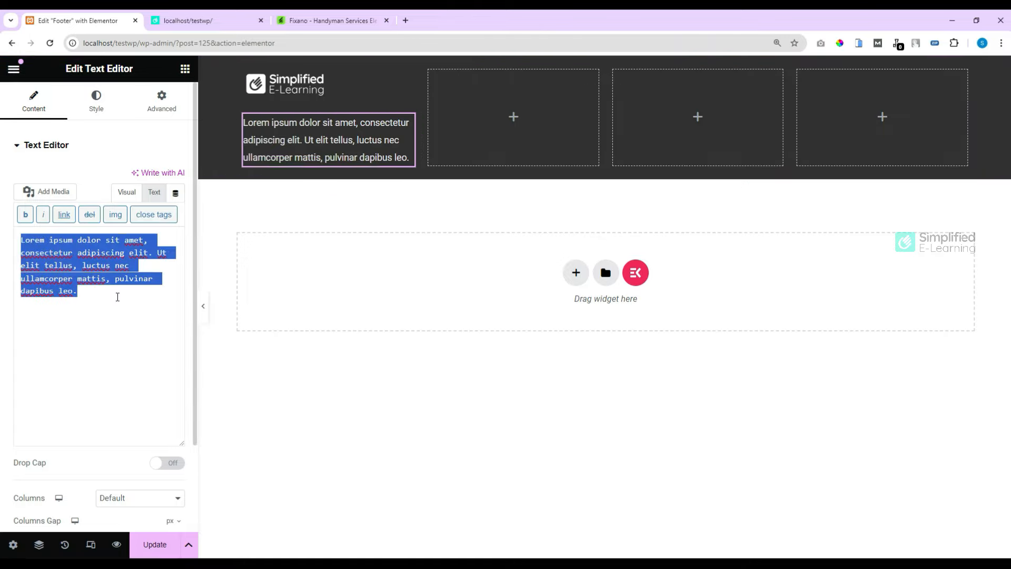
pyautogui.write('Helping you to grow your career in Digital Marketing using proven, effective, and modern marketing strategies in Tamil.')
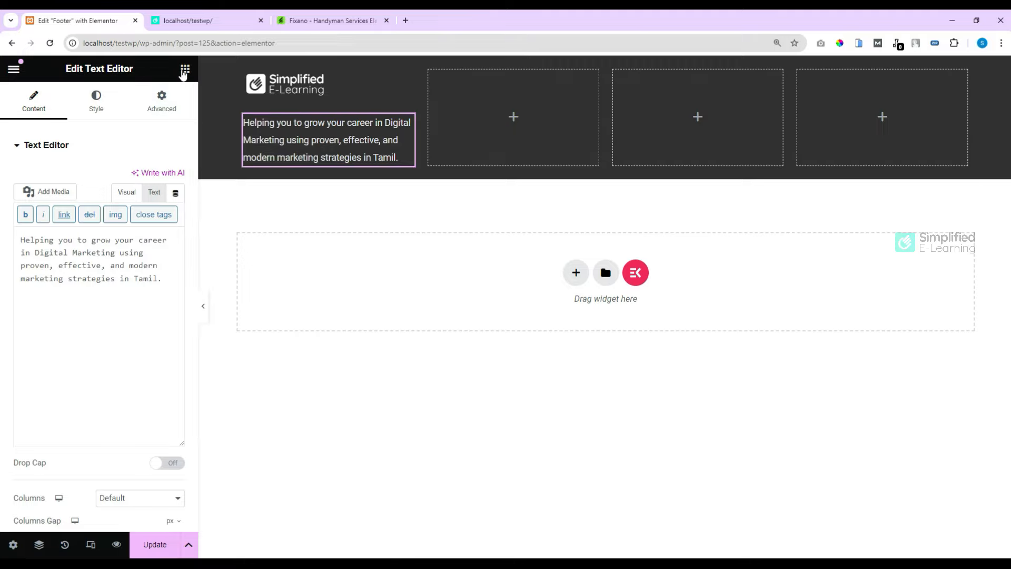
pyautogui.click(185, 70)
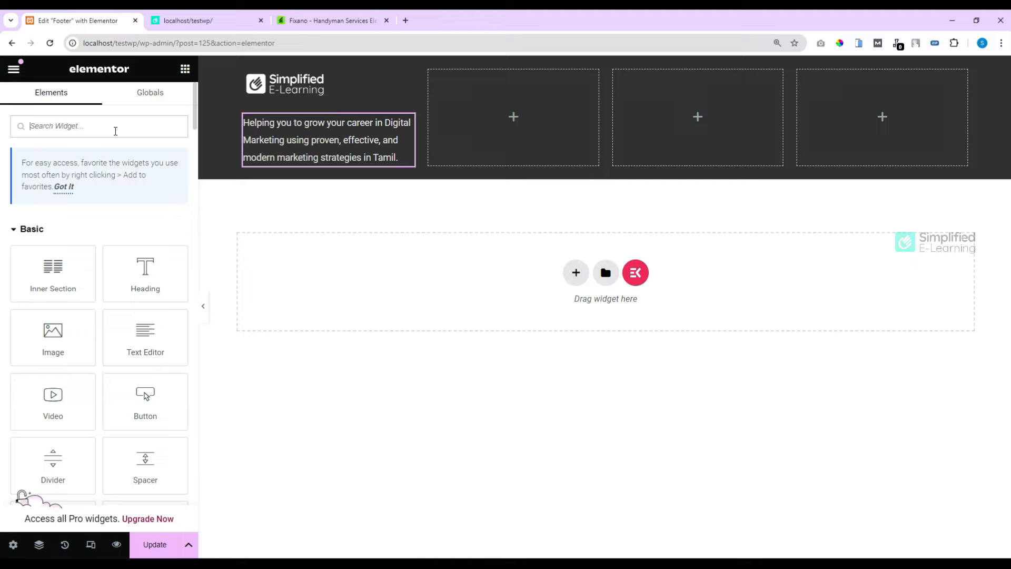
# Step: Add a left-aligned Social Icons widget with Facebook, Twitter and YouTube below the description
pyautogui.write('soci')
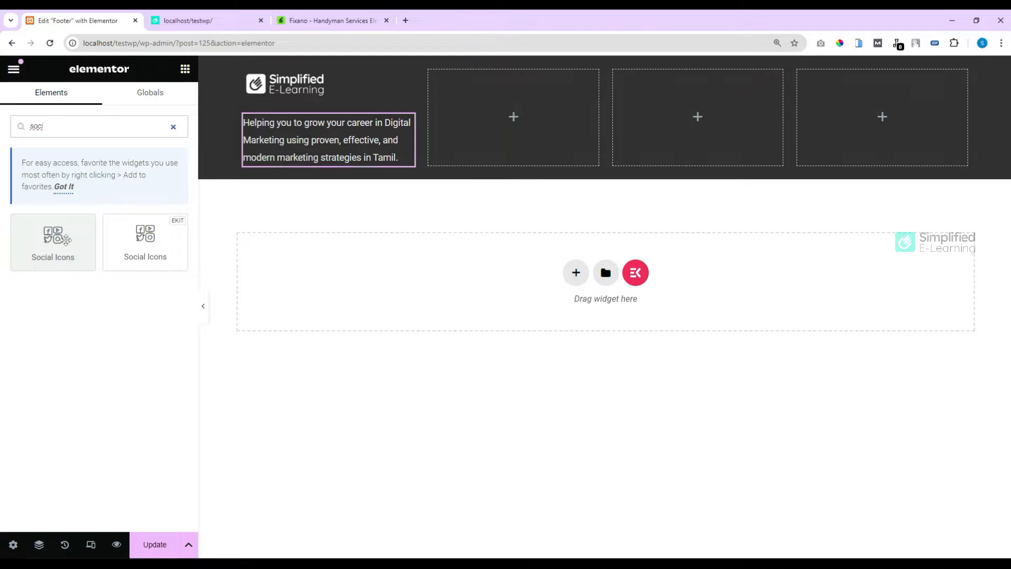
pyautogui.moveTo(63, 240); pyautogui.dragTo(299, 163)
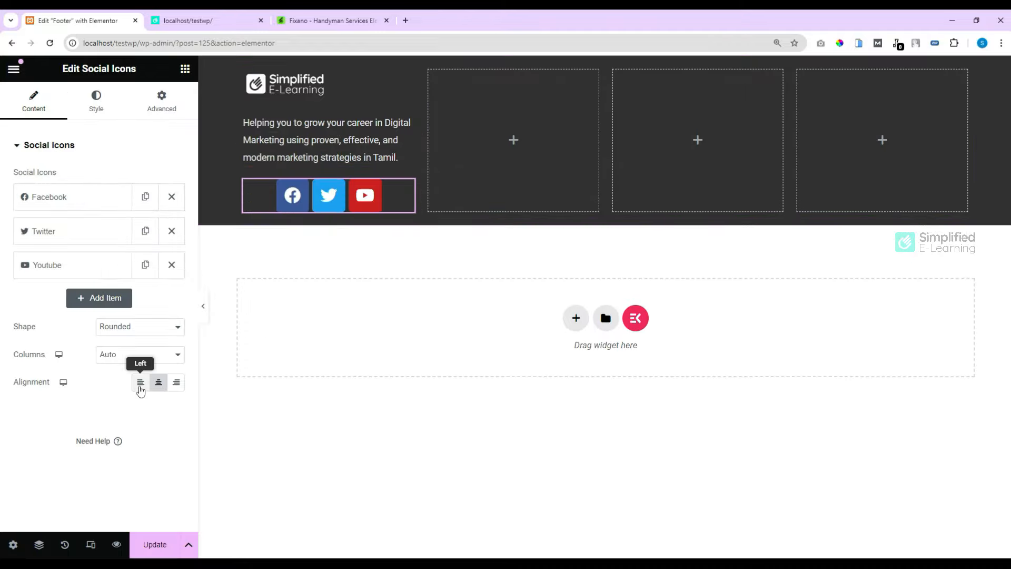
pyautogui.click(140, 387)
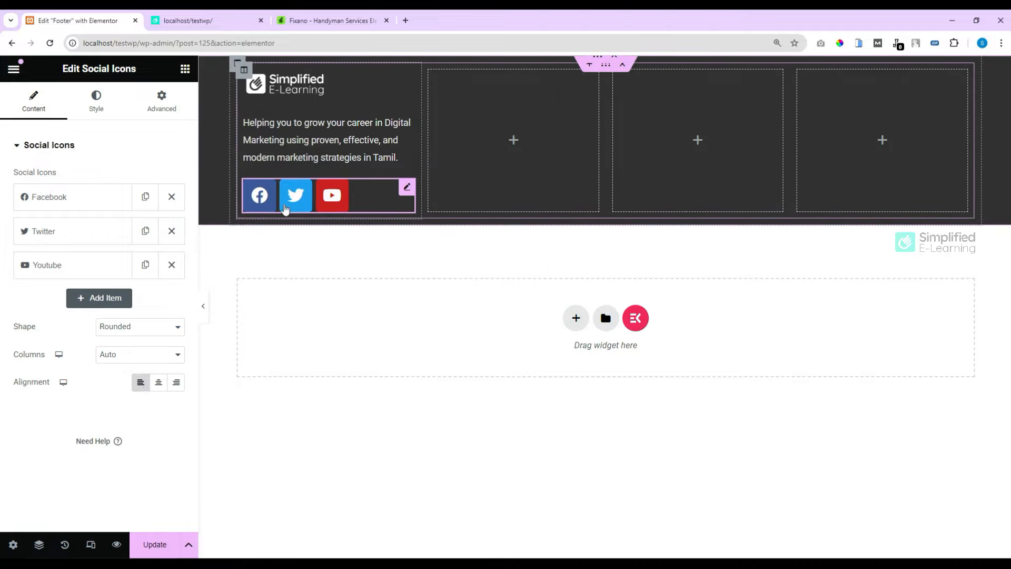
pyautogui.click(313, 20)
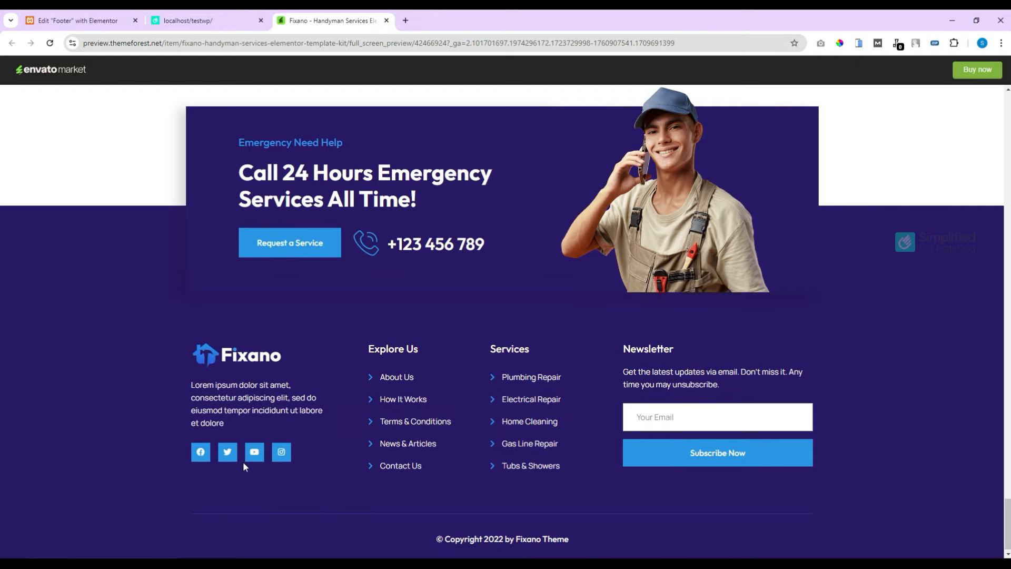
pyautogui.click(78, 20)
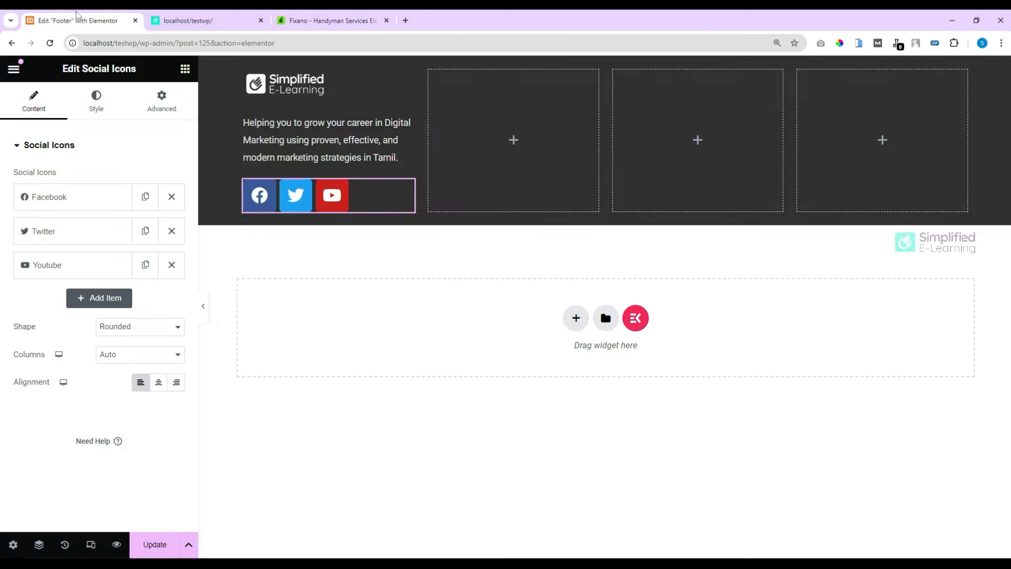
pyautogui.click(111, 208)
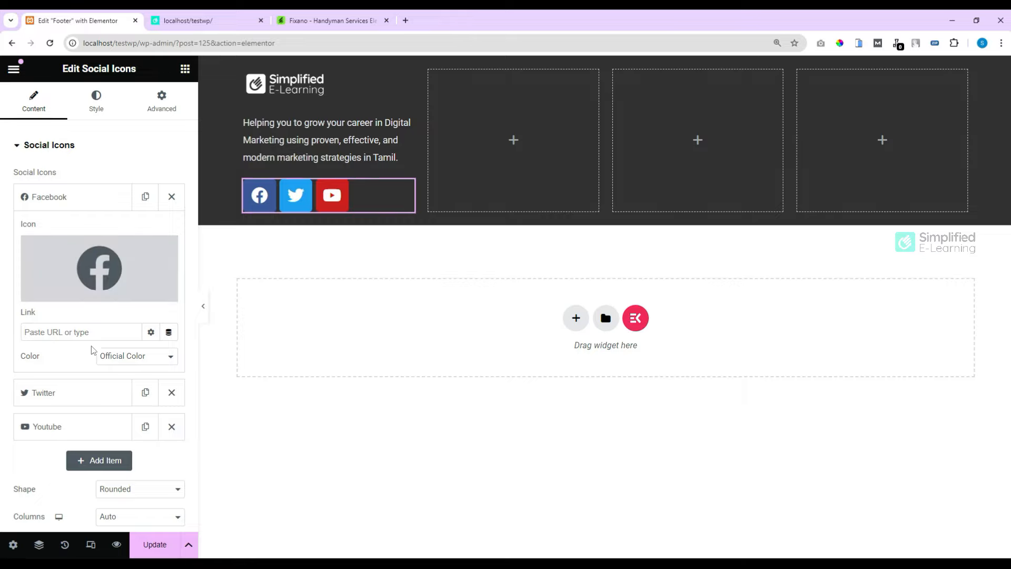
# Step: Switch the Facebook icon to custom colours with a light grey #BEBEBE primary colour
pyautogui.click(137, 360)
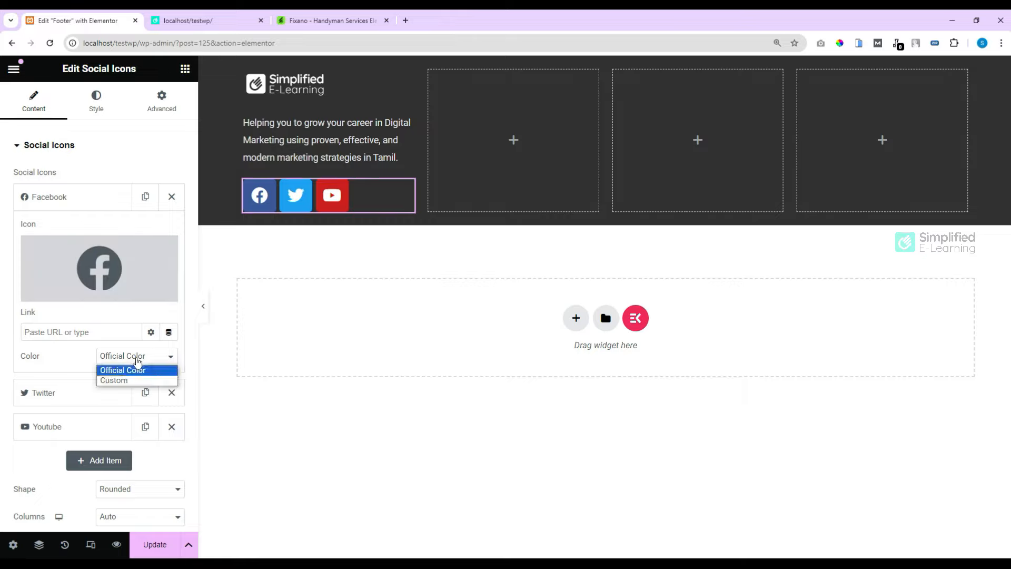
pyautogui.click(121, 380)
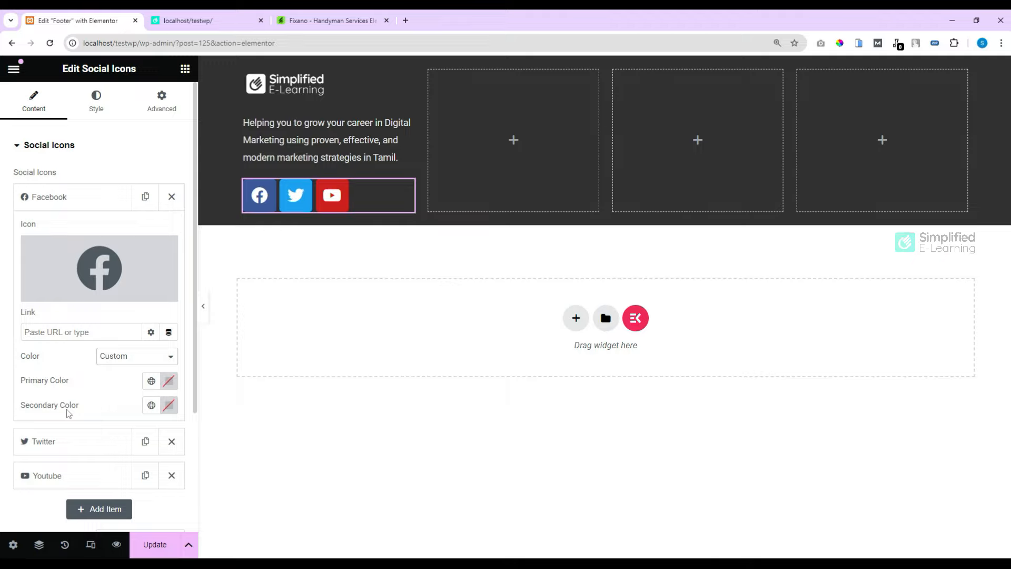
pyautogui.click(168, 381)
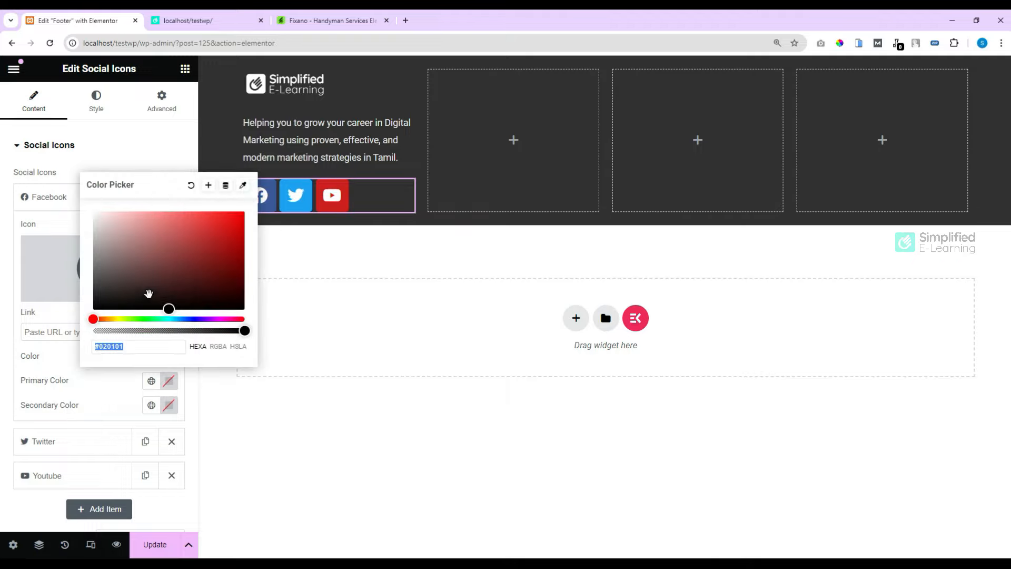
pyautogui.click(116, 257)
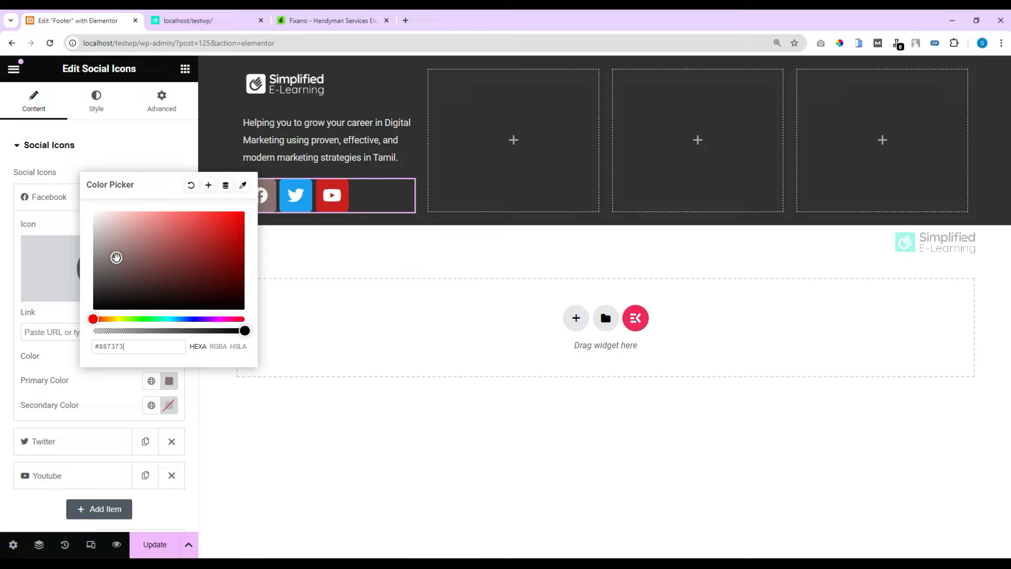
pyautogui.moveTo(116, 256); pyautogui.dragTo(88, 237)
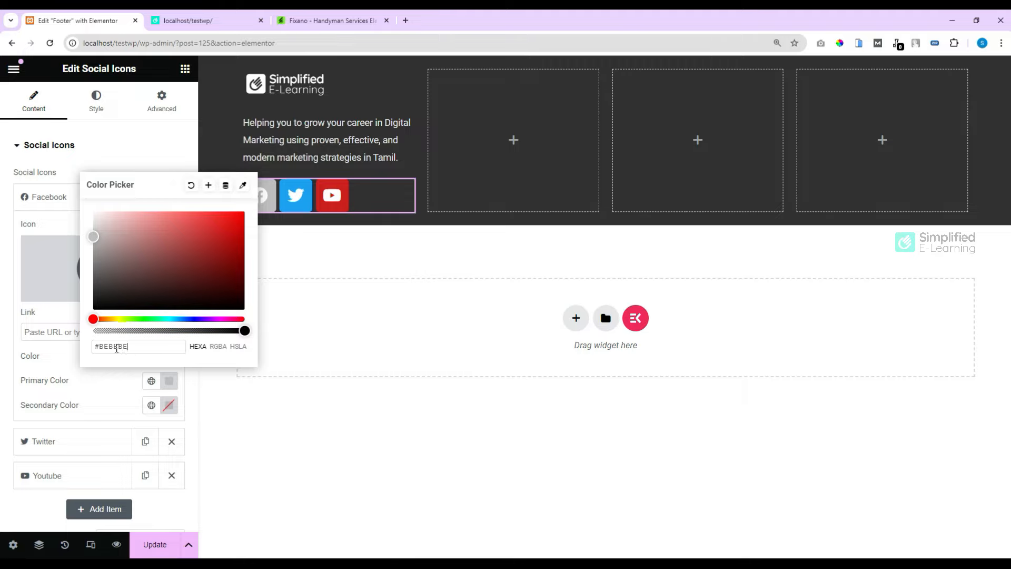
pyautogui.tripleClick(117, 348)
pyautogui.hotkey('ctrl', 'c')
# Step: Give the Twitter and YouTube icons custom colours with primary #BEBEBE
pyautogui.click(63, 441)
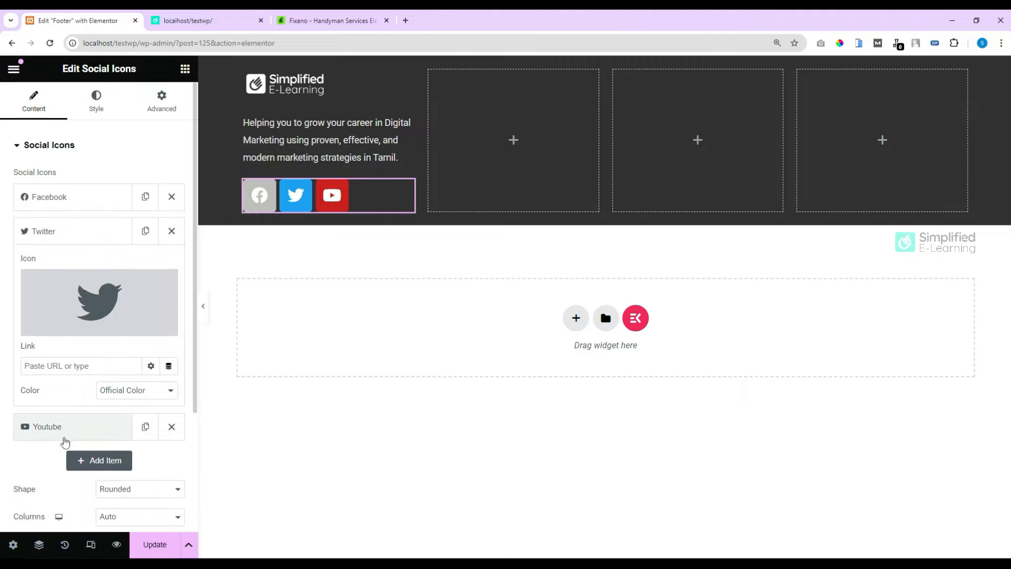
pyautogui.click(161, 390)
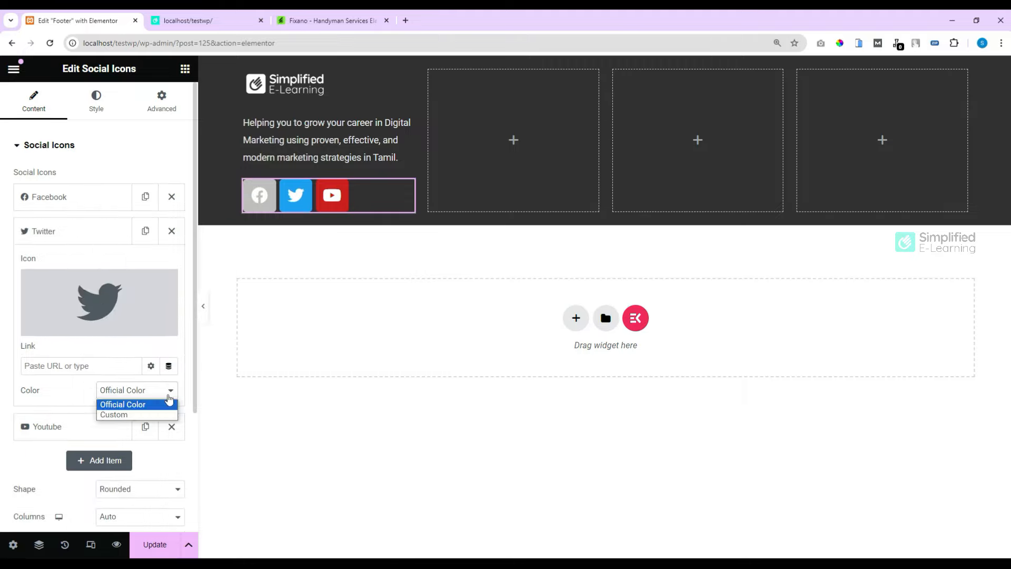
pyautogui.click(124, 415)
pyautogui.click(168, 415)
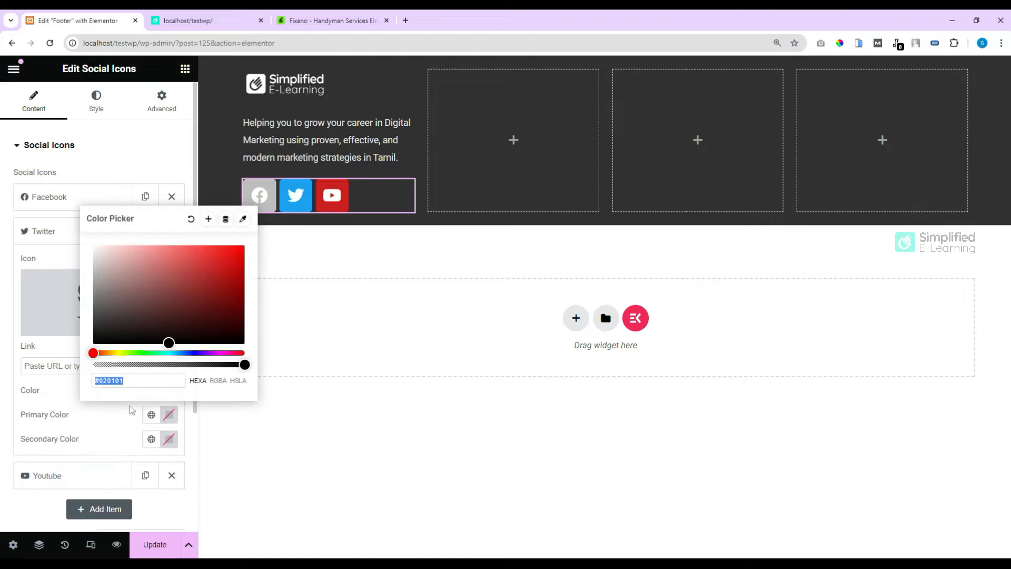
pyautogui.hotkey('ctrl', 'v')
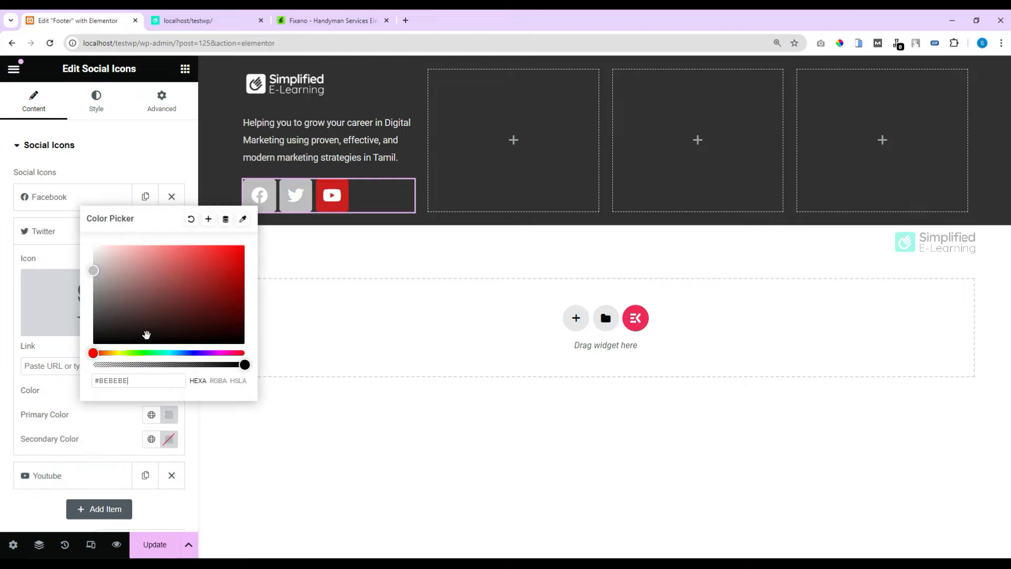
pyautogui.click(91, 481)
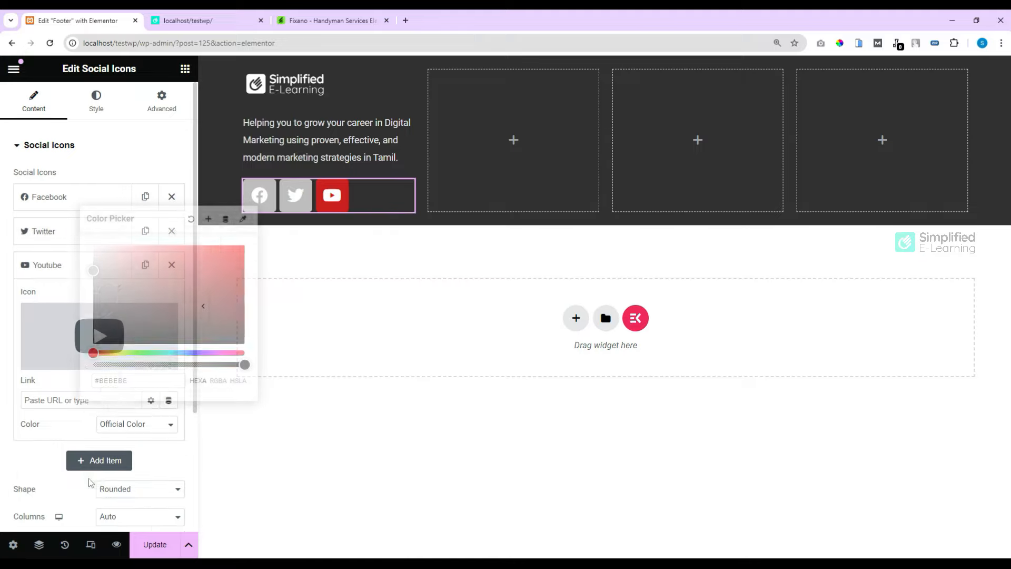
pyautogui.click(141, 424)
pyautogui.click(130, 447)
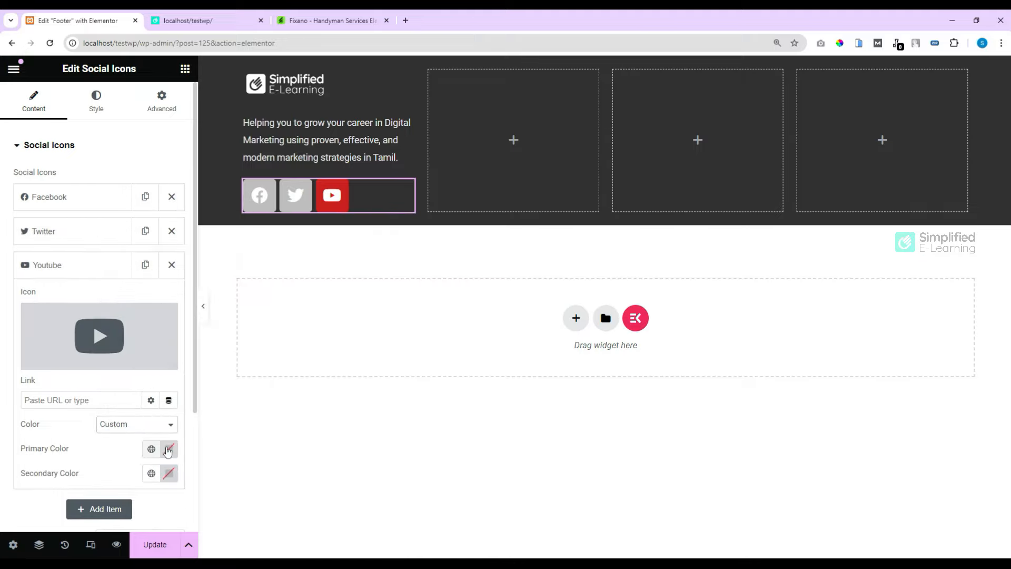
pyautogui.click(168, 449)
pyautogui.hotkey('ctrl', 'v')
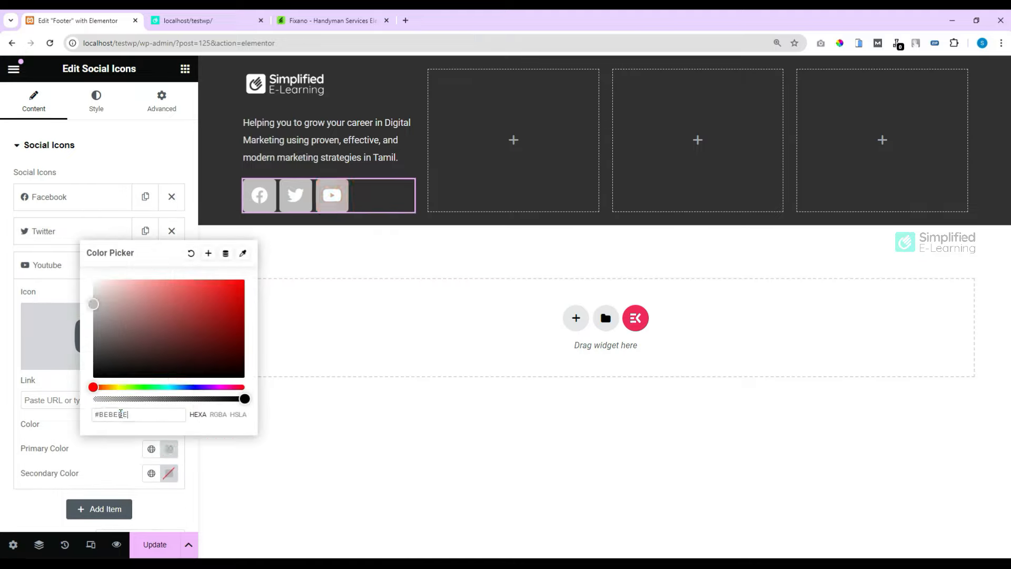
pyautogui.click(100, 463)
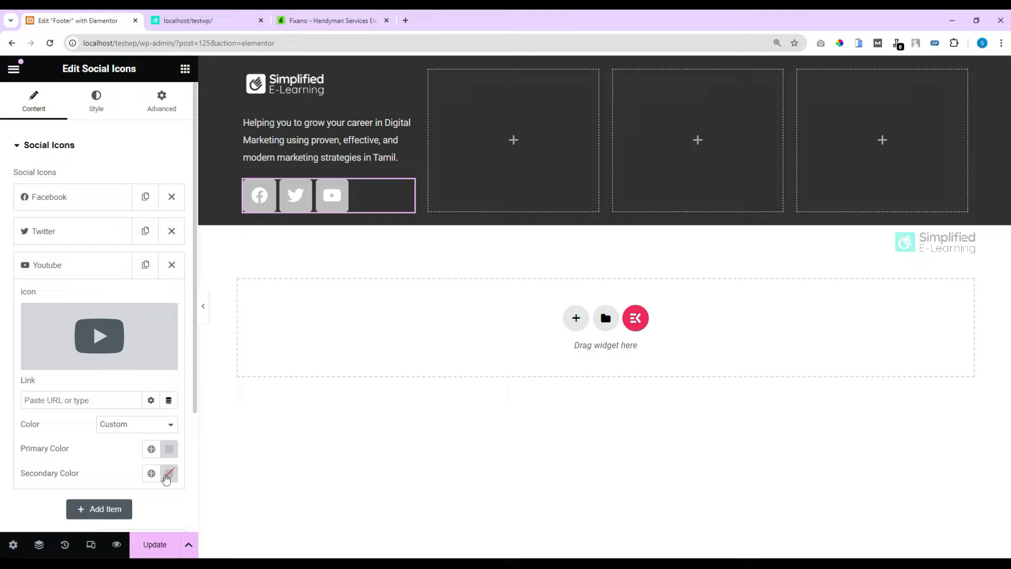
# Step: Set the YouTube icon's secondary colour to dark #353535
pyautogui.click(170, 476)
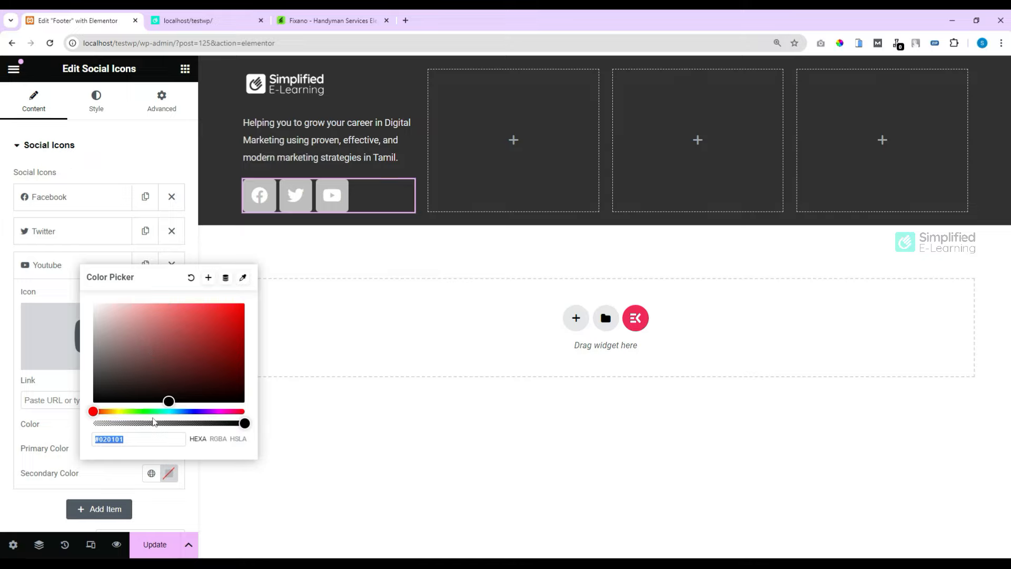
pyautogui.click(158, 413)
pyautogui.moveTo(157, 413); pyautogui.dragTo(161, 412)
pyautogui.moveTo(168, 402); pyautogui.dragTo(72, 383)
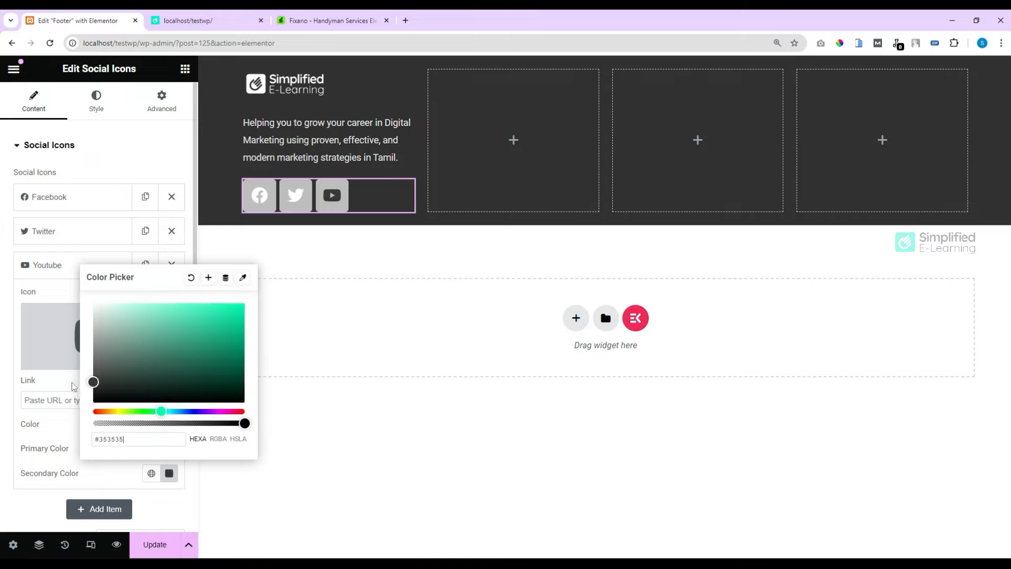
pyautogui.moveTo(125, 440); pyautogui.dragTo(88, 443)
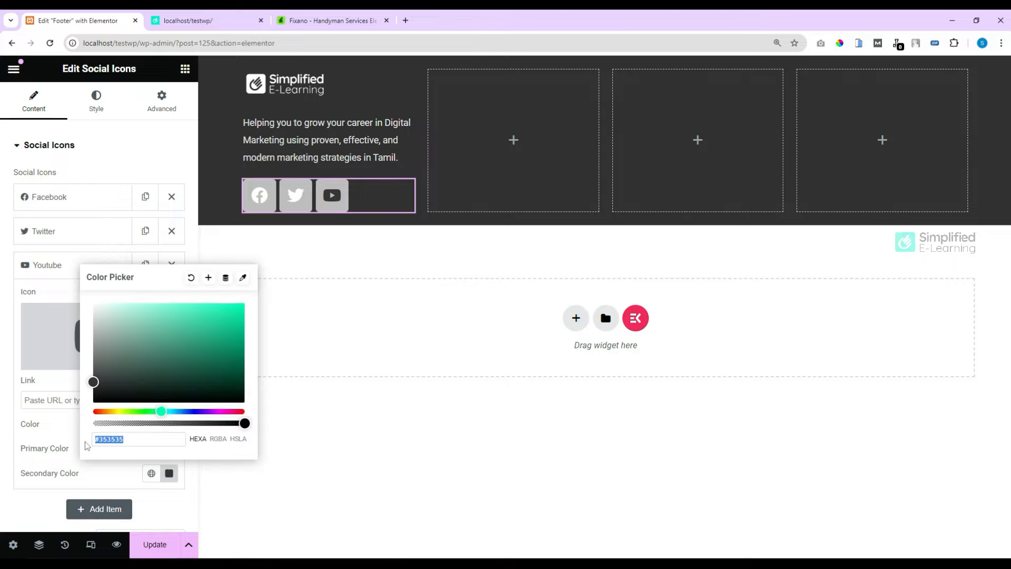
# Step: Apply secondary colour #353535 to the Twitter and Facebook icons too
pyautogui.click(55, 240)
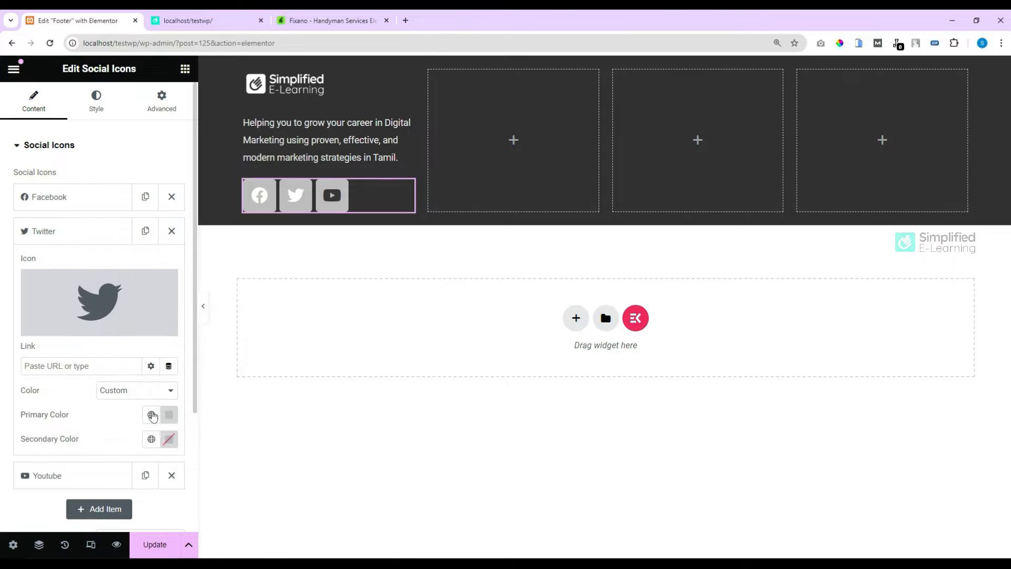
pyautogui.click(169, 439)
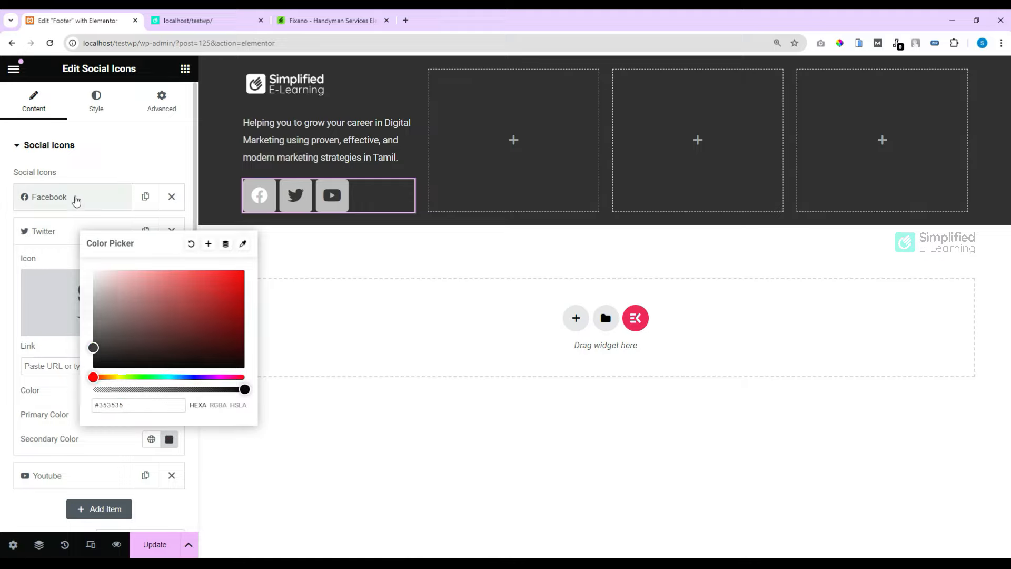
pyautogui.click(73, 200)
pyautogui.click(169, 407)
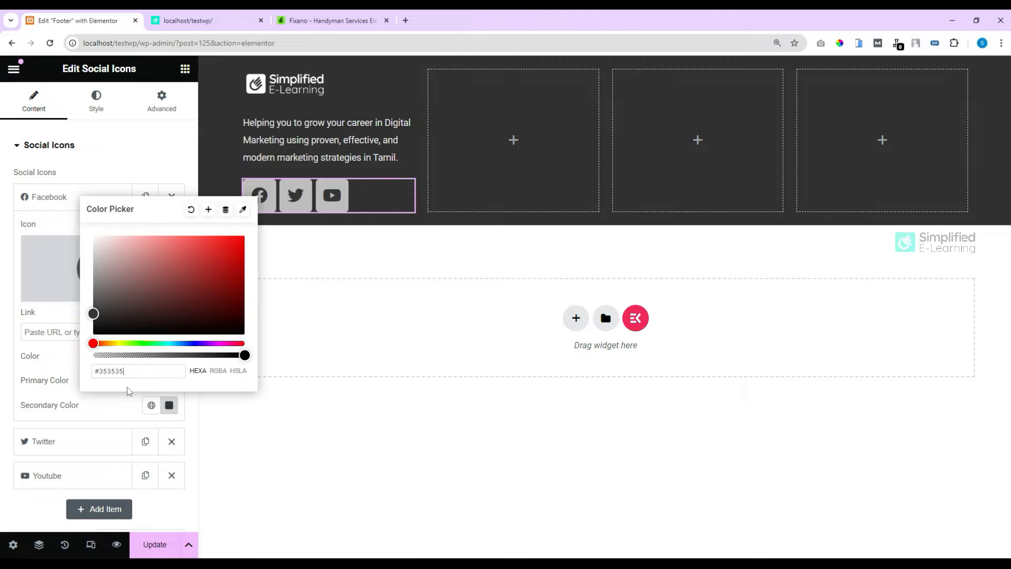
pyautogui.click(39, 202)
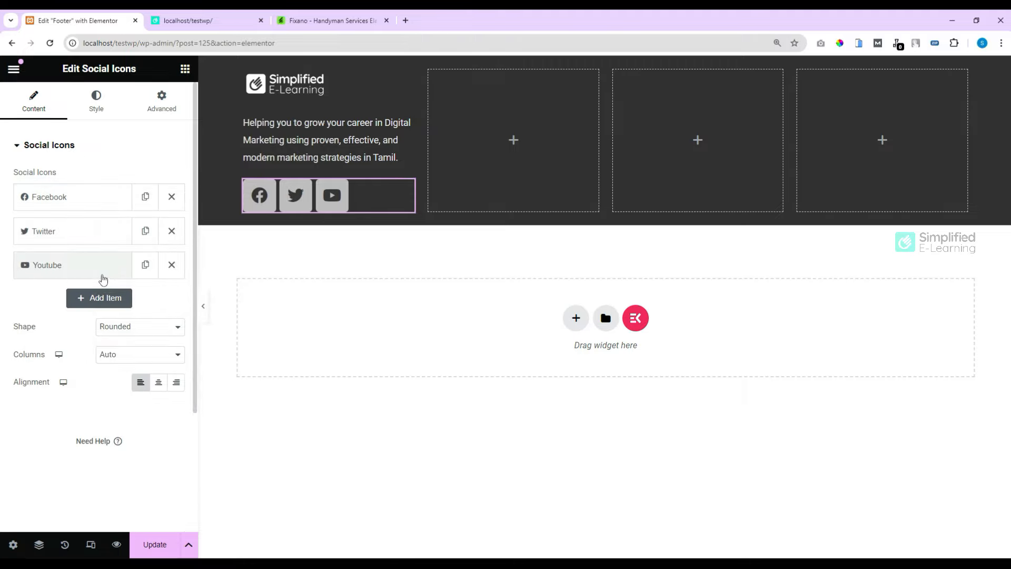
# Step: Duplicate the YouTube icon, paste the channel URL and make it open in a new window
pyautogui.click(145, 265)
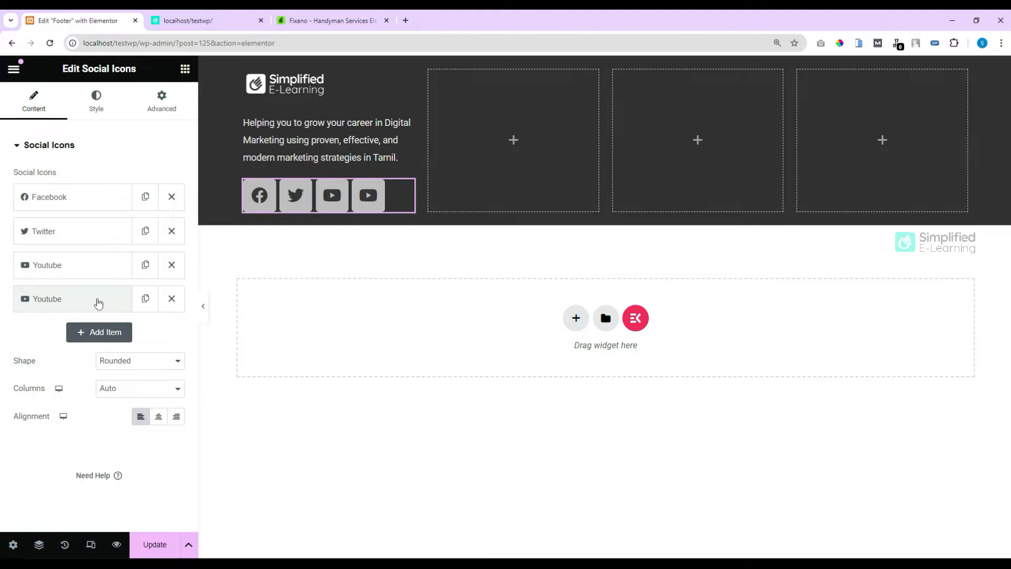
pyautogui.click(94, 298)
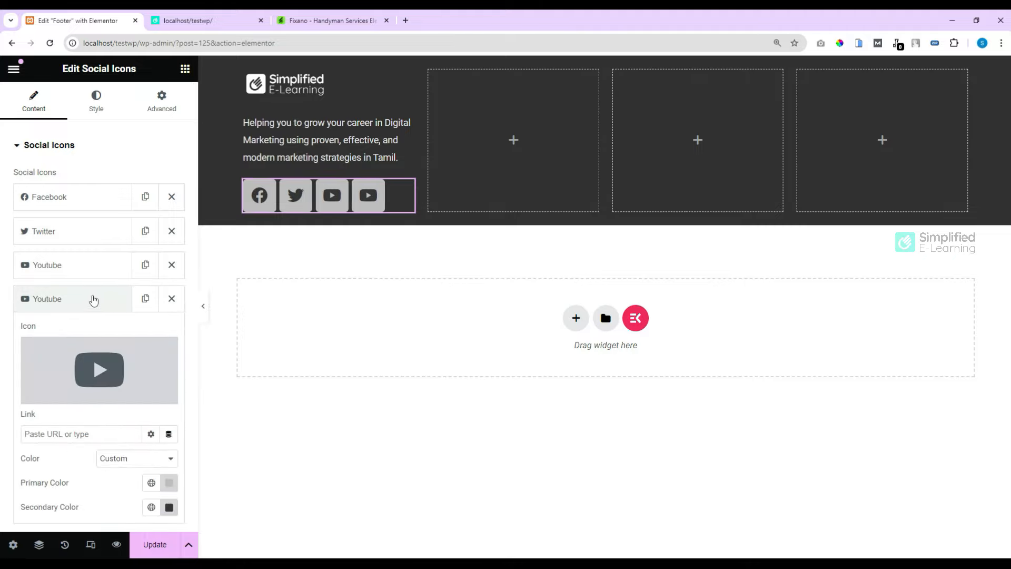
pyautogui.moveTo(92, 371)
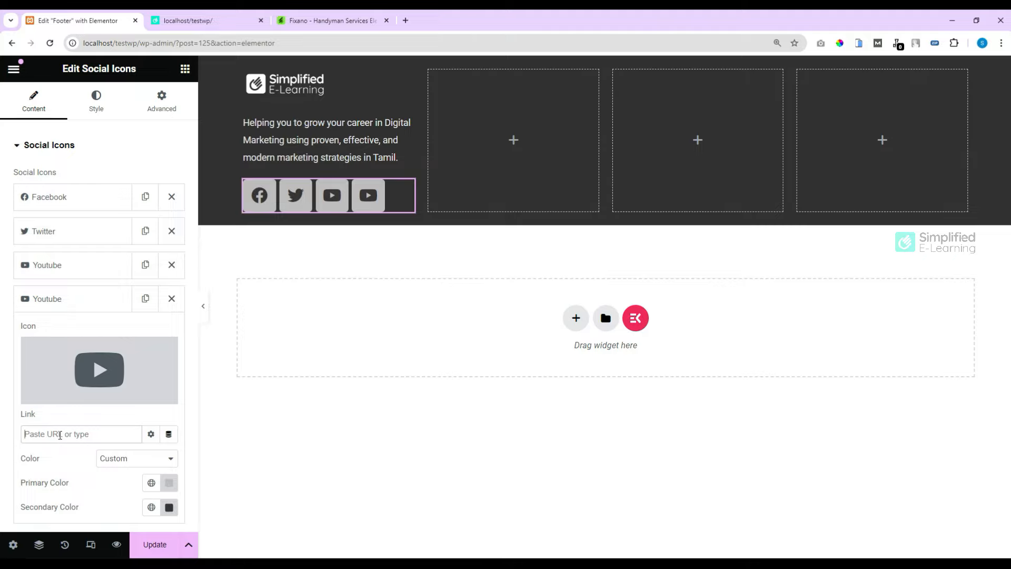
pyautogui.hotkey('ctrl', 'v')
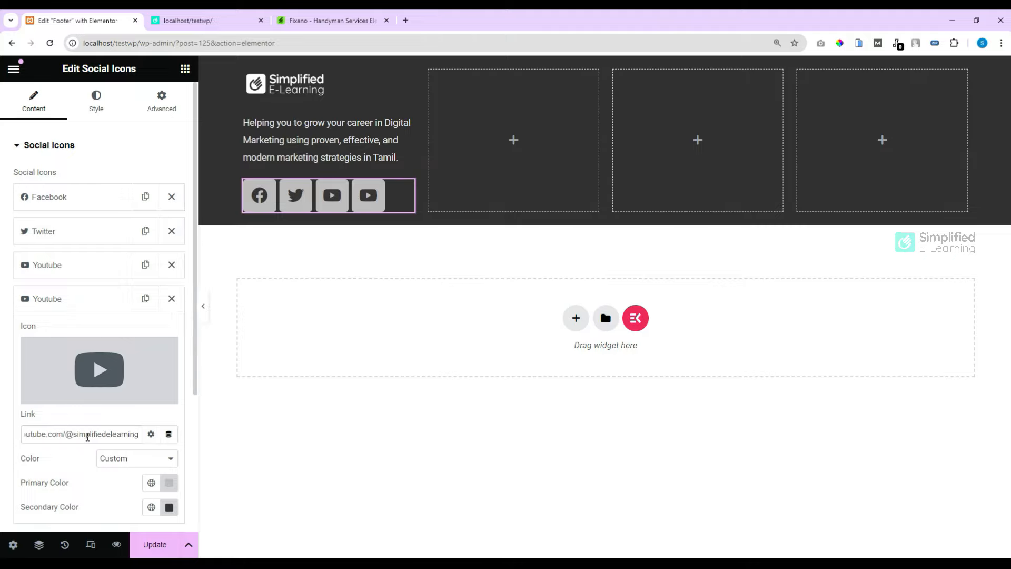
pyautogui.click(150, 436)
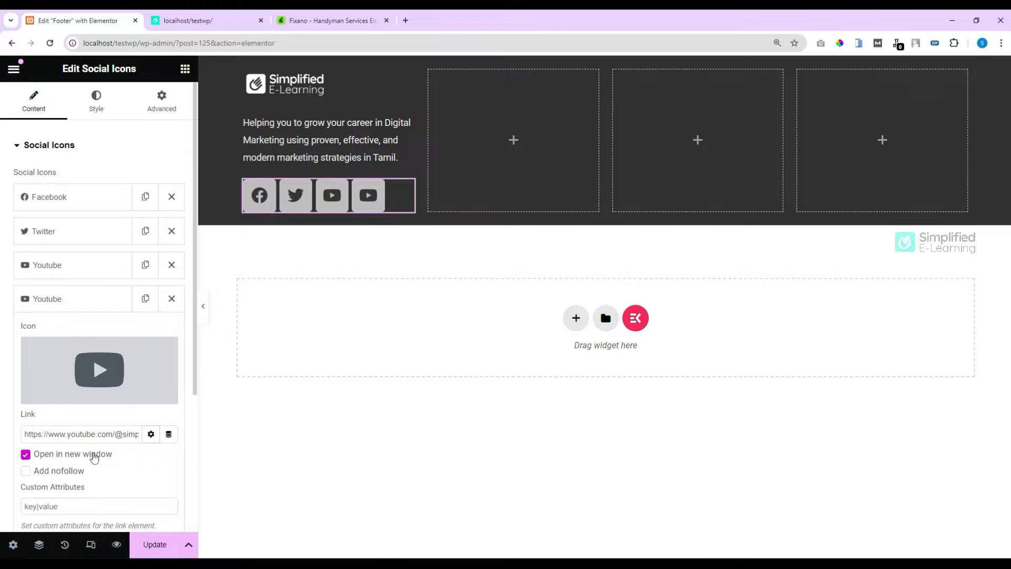
pyautogui.click(62, 299)
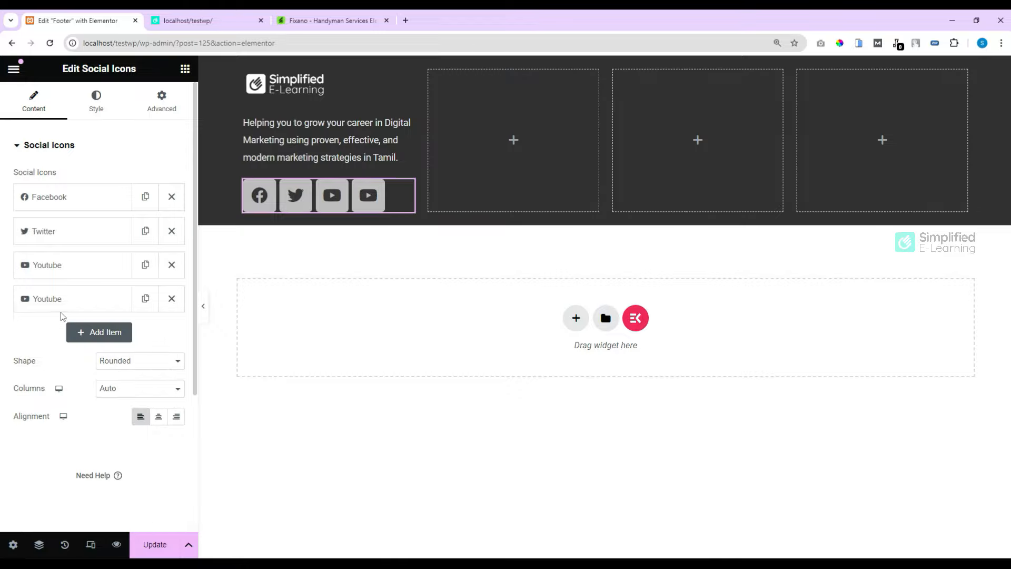
# Step: Replace the third social icon with the Linkedin icon from the Icon Library
pyautogui.click(61, 266)
pyautogui.moveTo(89, 345)
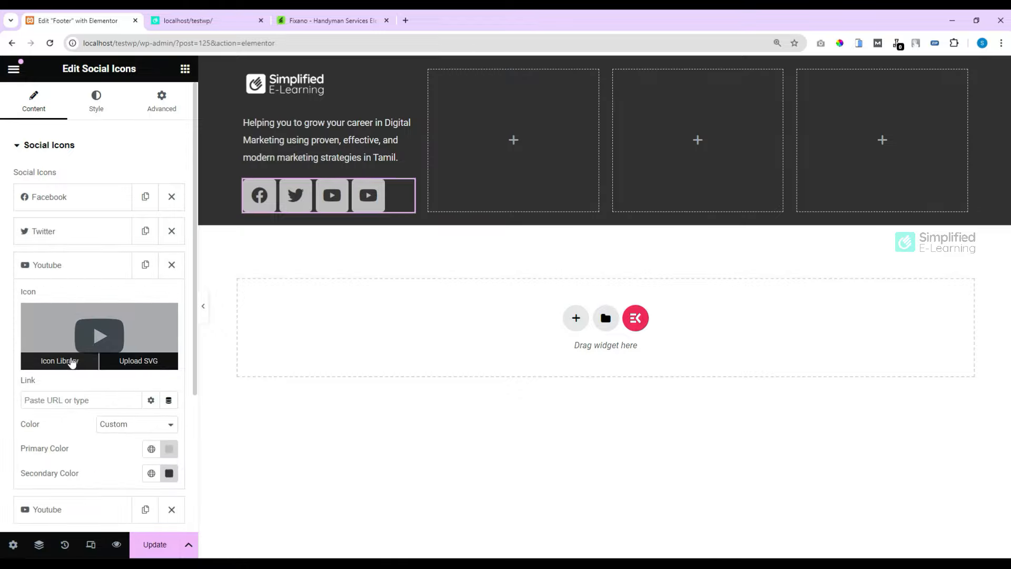
pyautogui.click(69, 360)
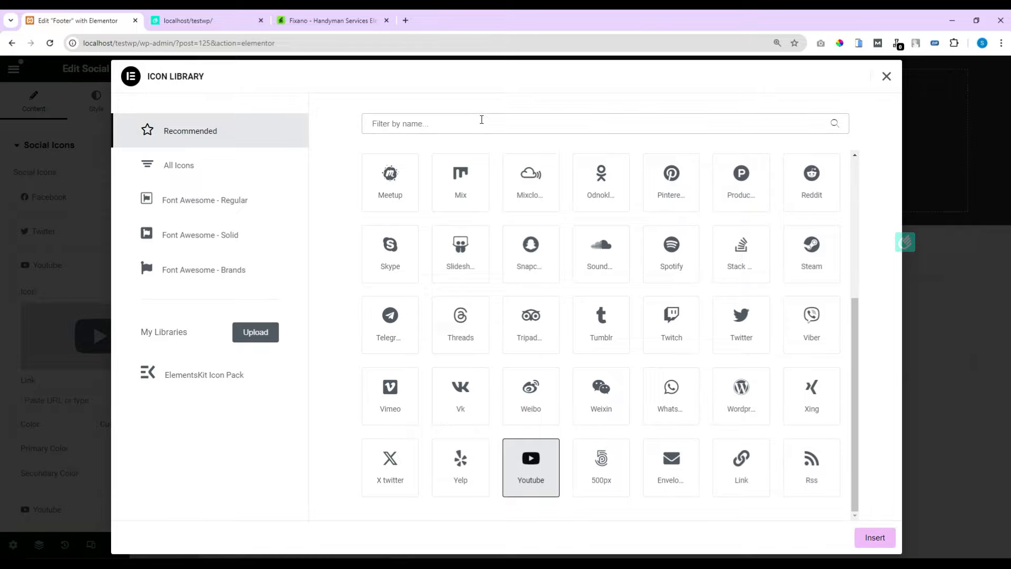
pyautogui.click(482, 119)
pyautogui.write('link')
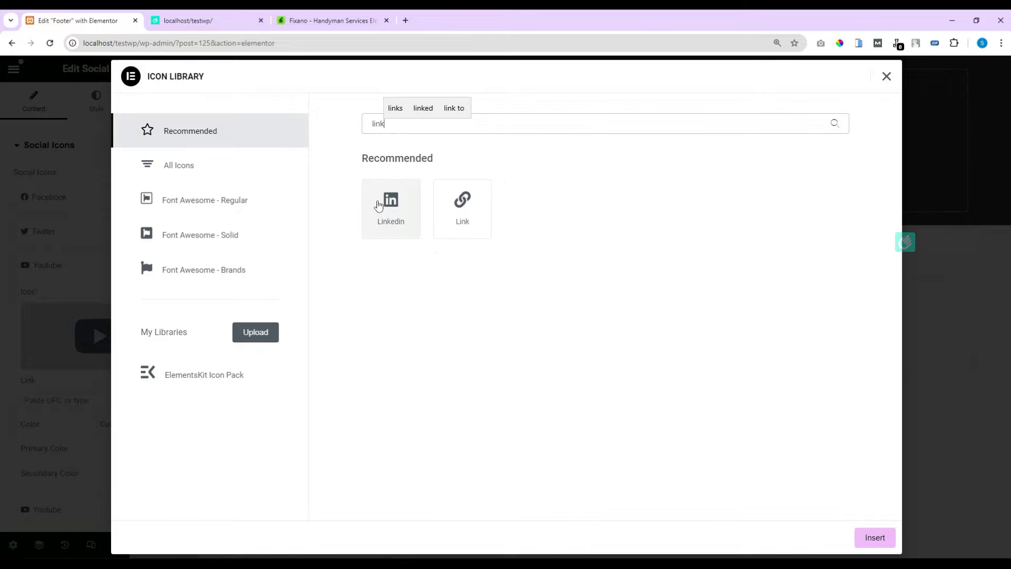
pyautogui.click(389, 206)
pyautogui.click(873, 537)
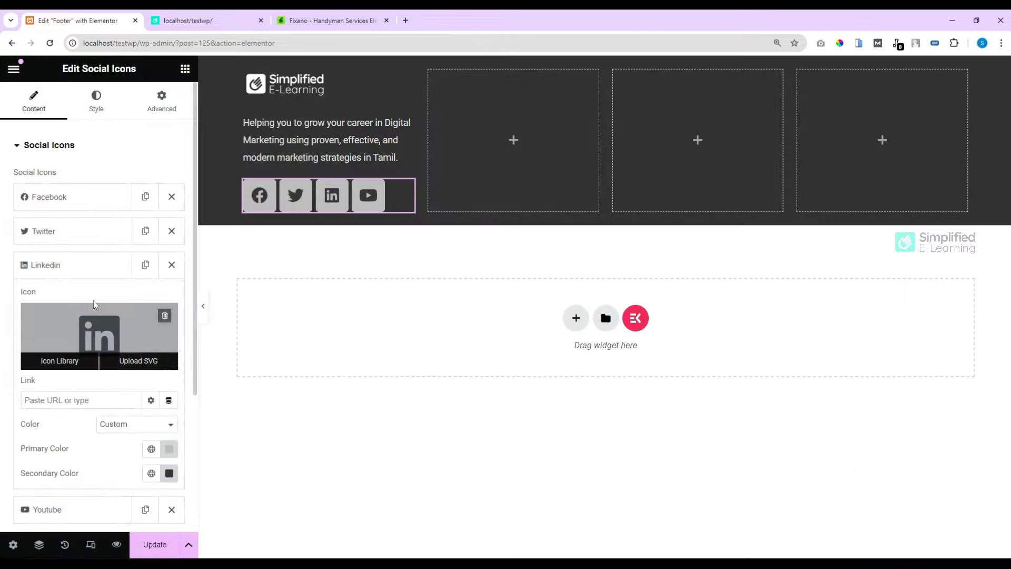
pyautogui.click(77, 274)
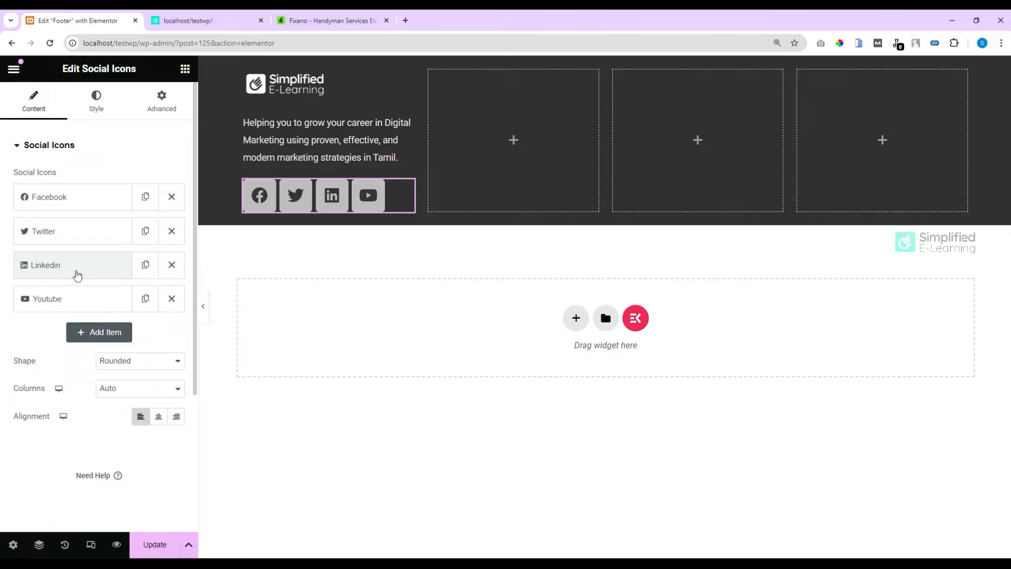
pyautogui.click(93, 108)
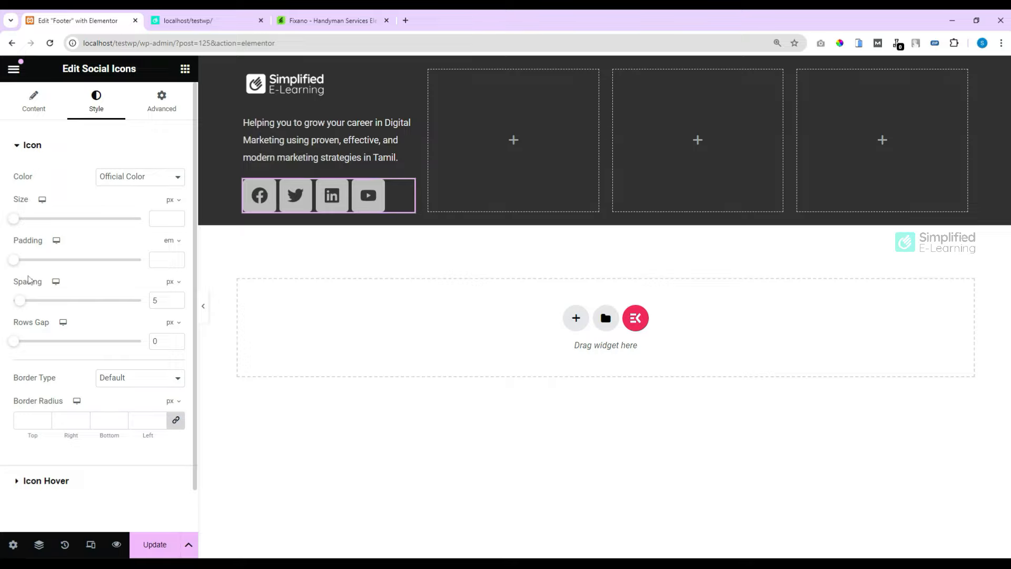
# Step: Shrink the social icons to about 20 px, add padding and widen their spacing
pyautogui.moveTo(13, 218); pyautogui.dragTo(19, 225)
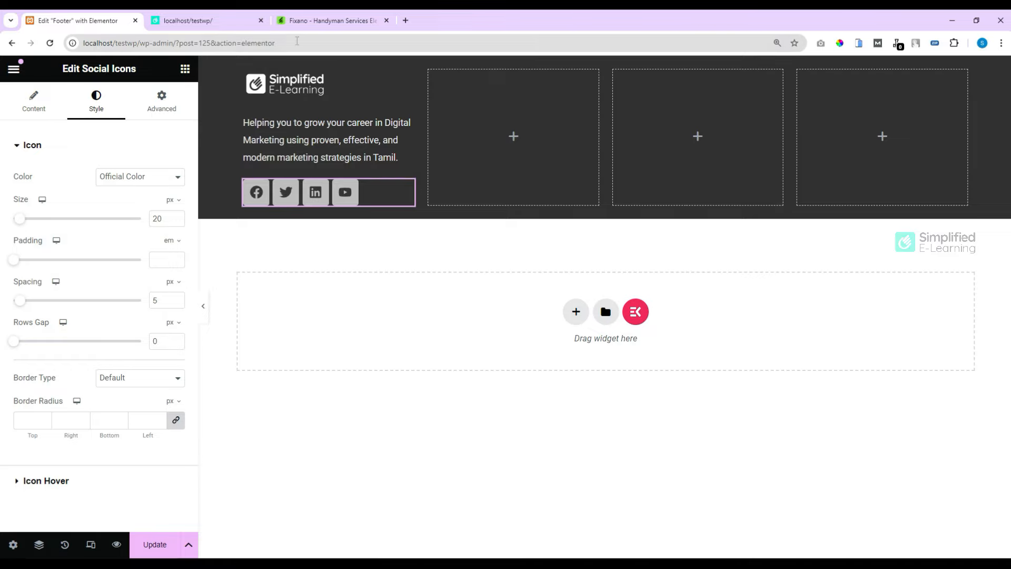
pyautogui.click(328, 20)
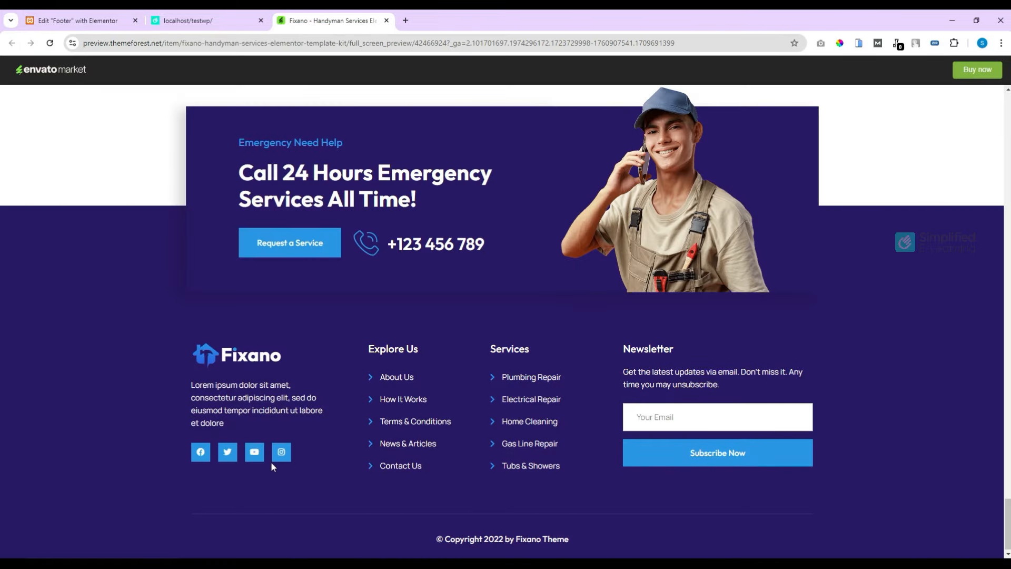
pyautogui.click(79, 20)
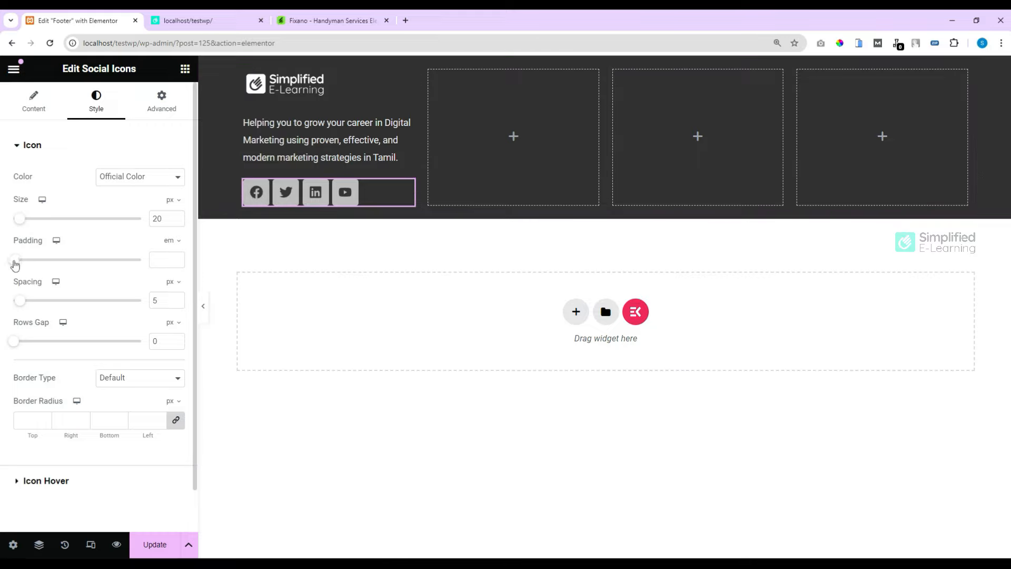
pyautogui.moveTo(13, 264); pyautogui.dragTo(25, 268)
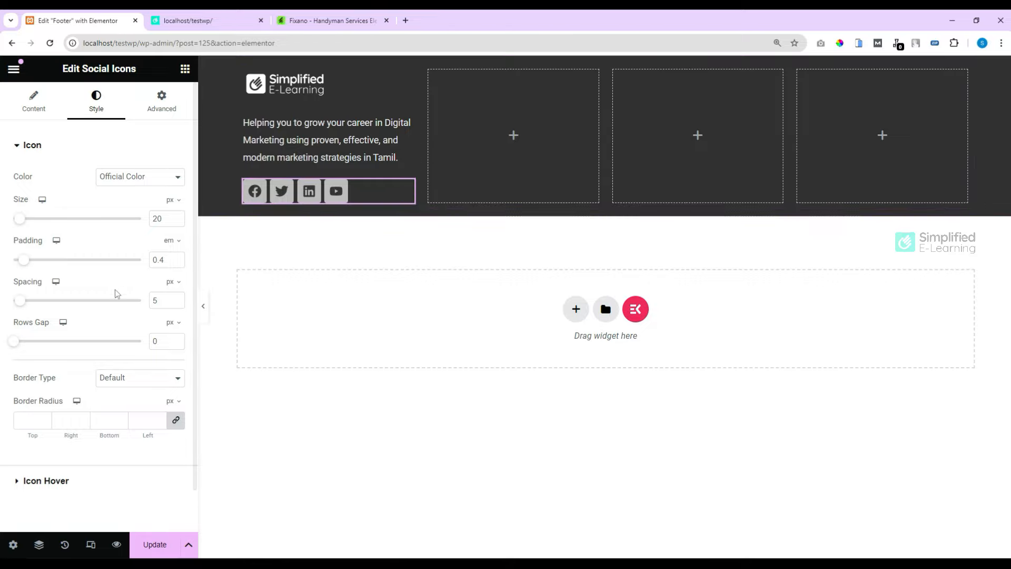
pyautogui.moveTo(20, 302); pyautogui.dragTo(29, 306)
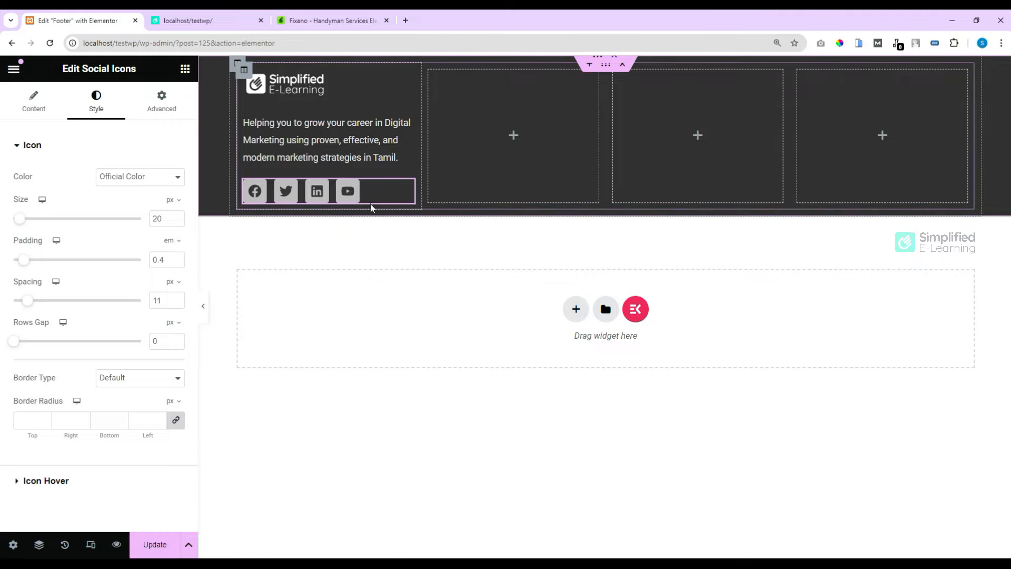
# Step: Set the icons' hover animation to Shrink and check the Fixano footer's Explore Us heading
pyautogui.click(53, 482)
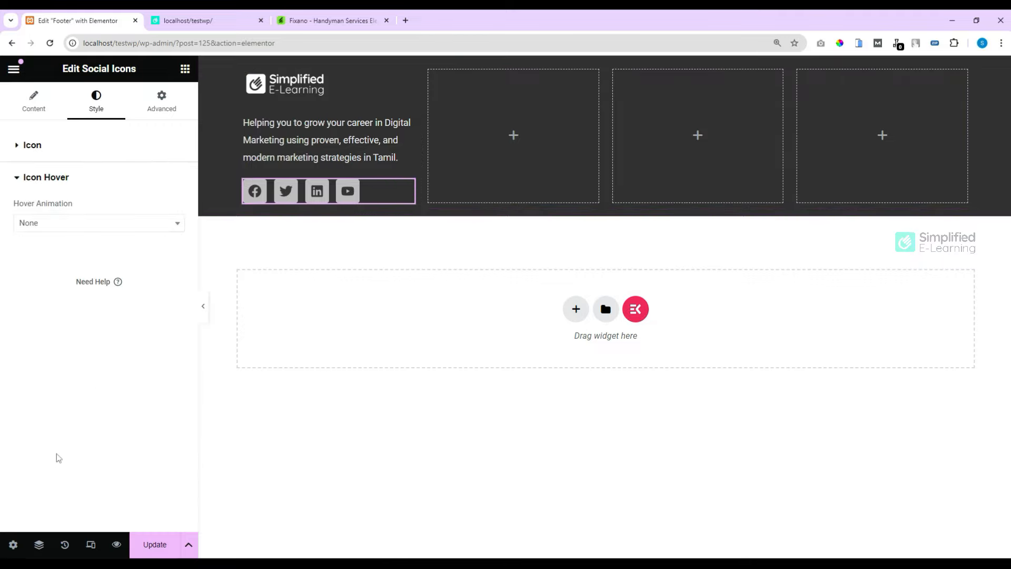
pyautogui.click(70, 230)
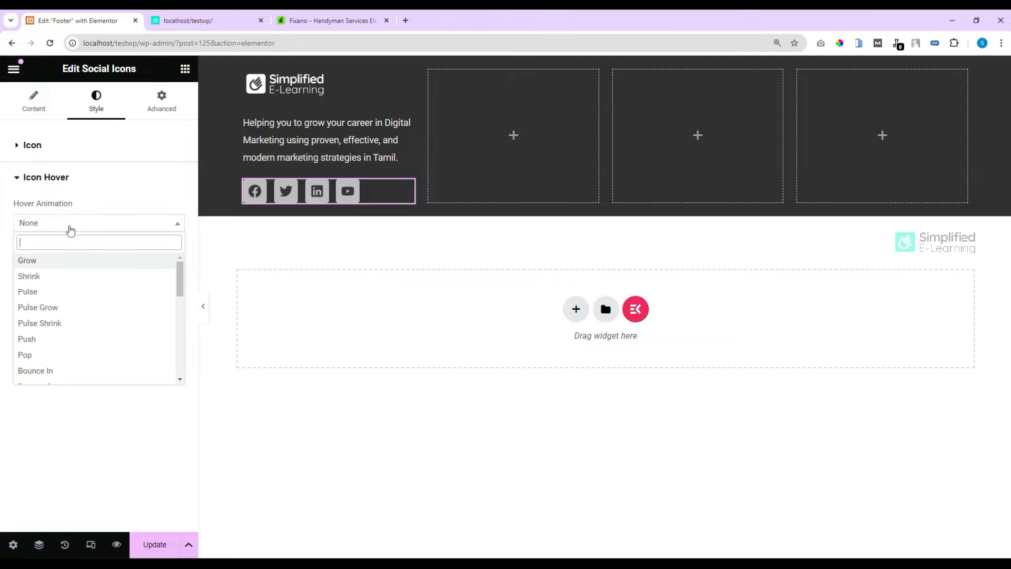
pyautogui.click(41, 278)
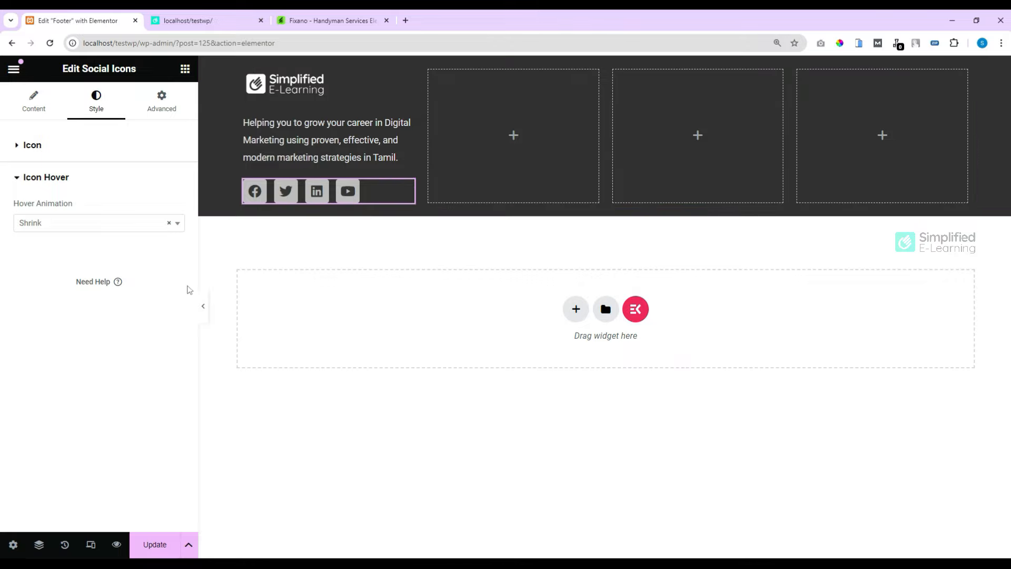
pyautogui.click(316, 20)
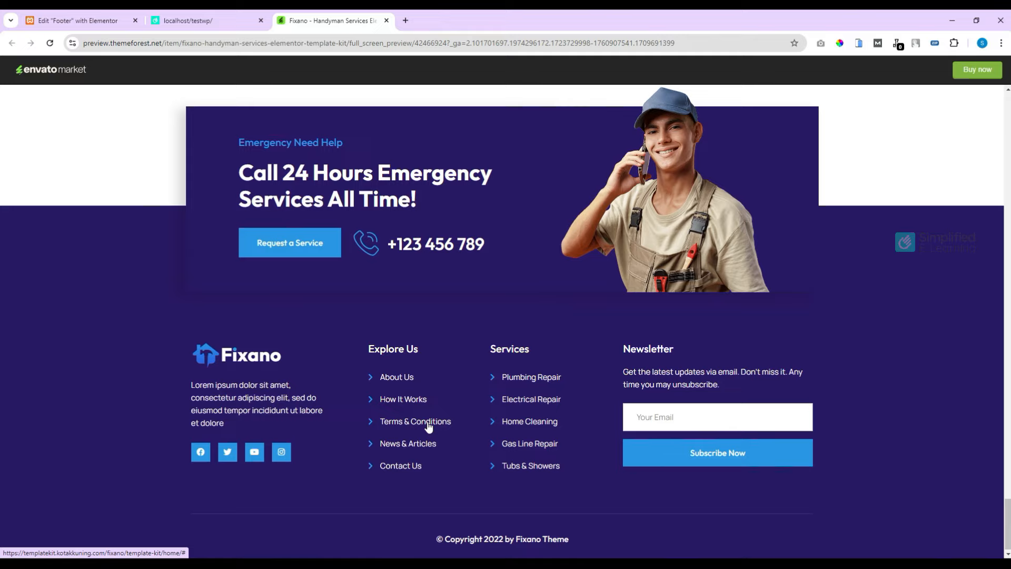
pyautogui.moveTo(368, 348); pyautogui.dragTo(396, 345)
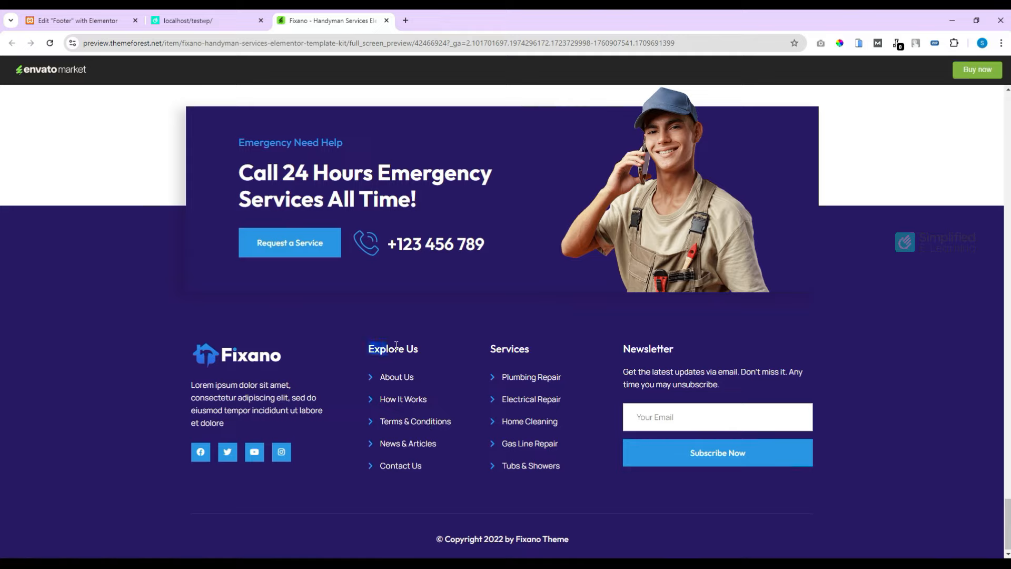
pyautogui.click(79, 20)
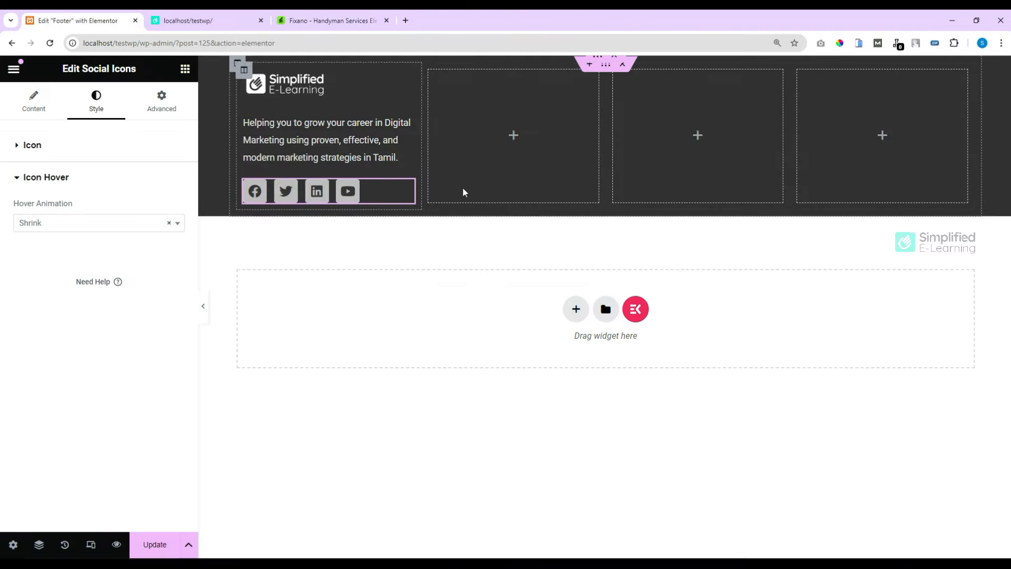
# Step: Add an 'Explore Us' heading to the second column in light grey #E6E6E6 at 20 px
pyautogui.click(185, 69)
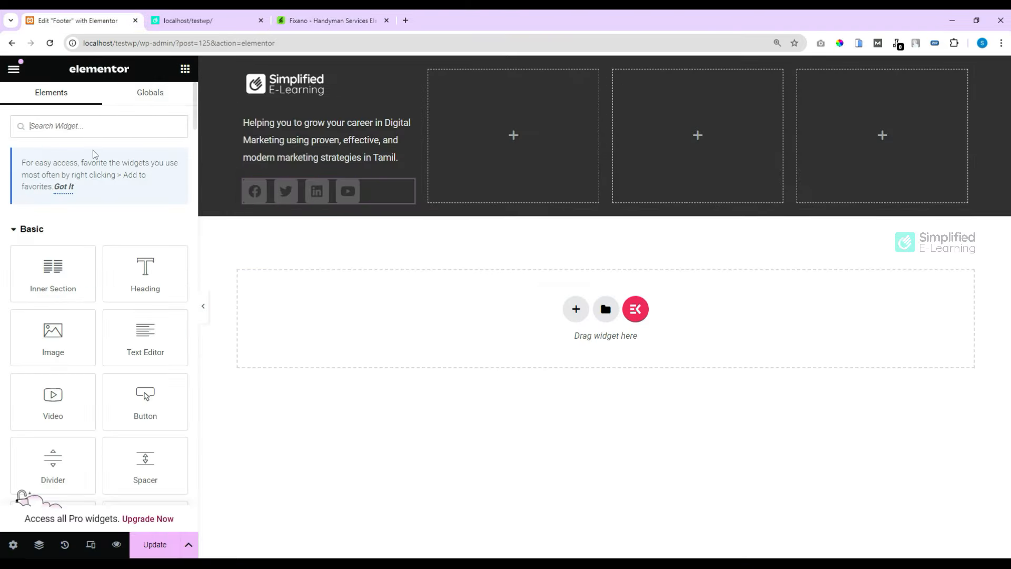
pyautogui.moveTo(146, 271); pyautogui.dragTo(499, 130)
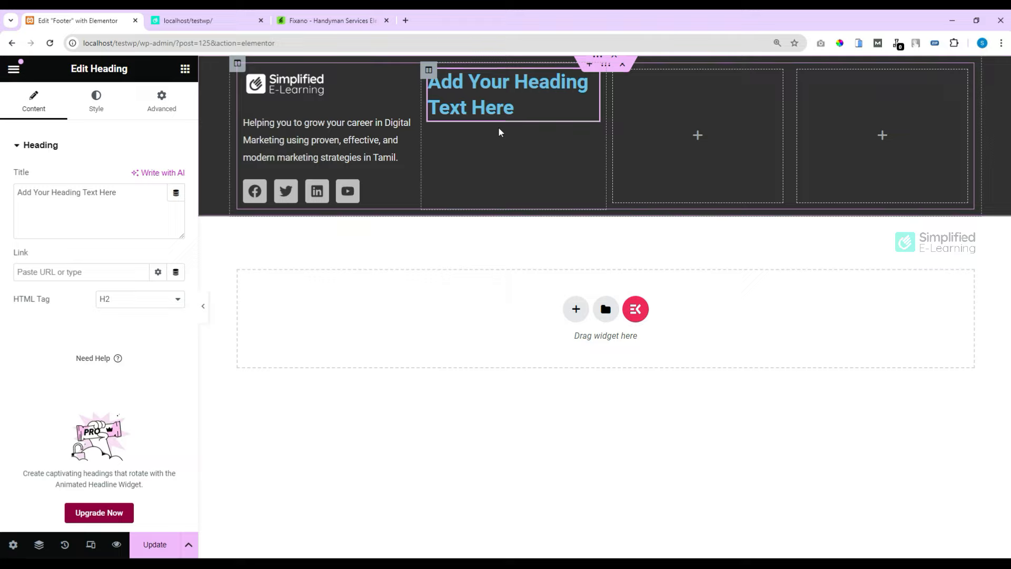
pyautogui.hotkey('ctrl', 'a')
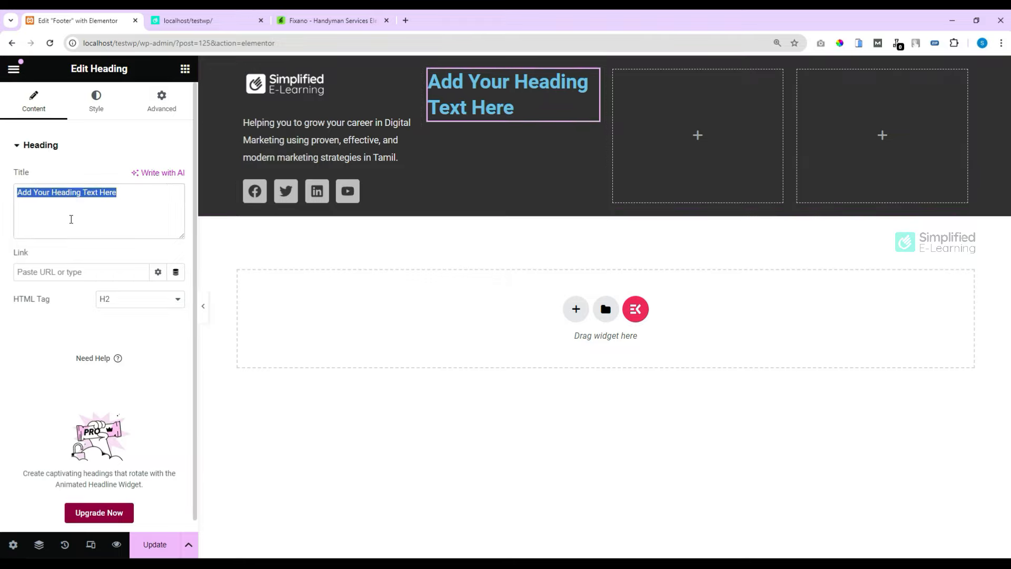
pyautogui.write('Explore Us')
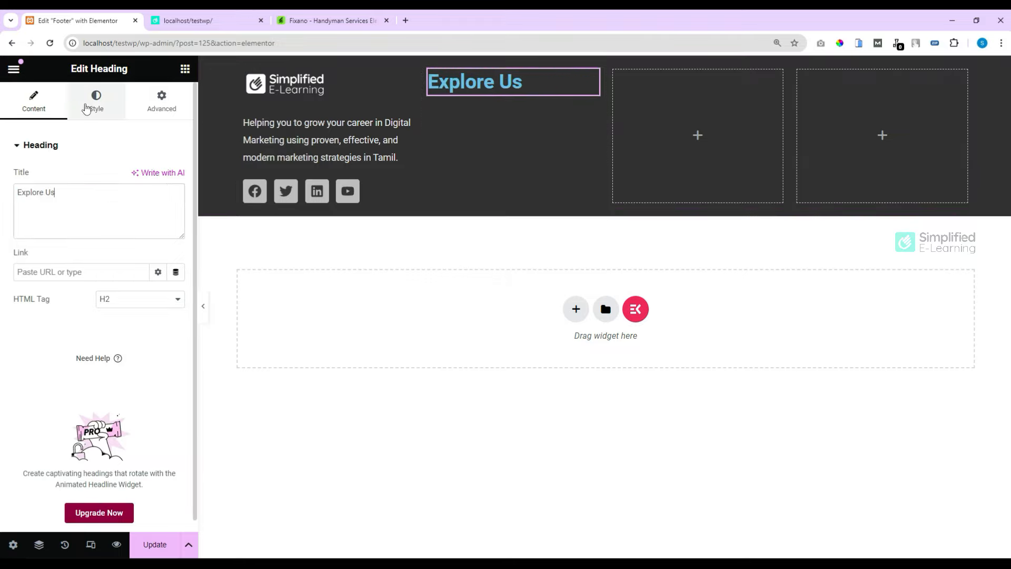
pyautogui.click(96, 100)
pyautogui.click(176, 205)
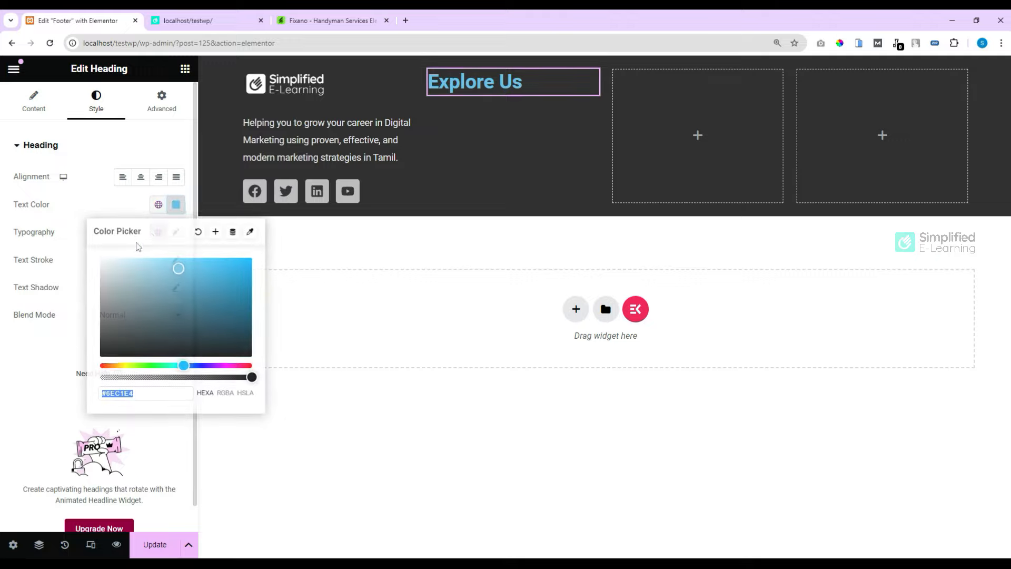
pyautogui.moveTo(111, 293); pyautogui.dragTo(90, 269)
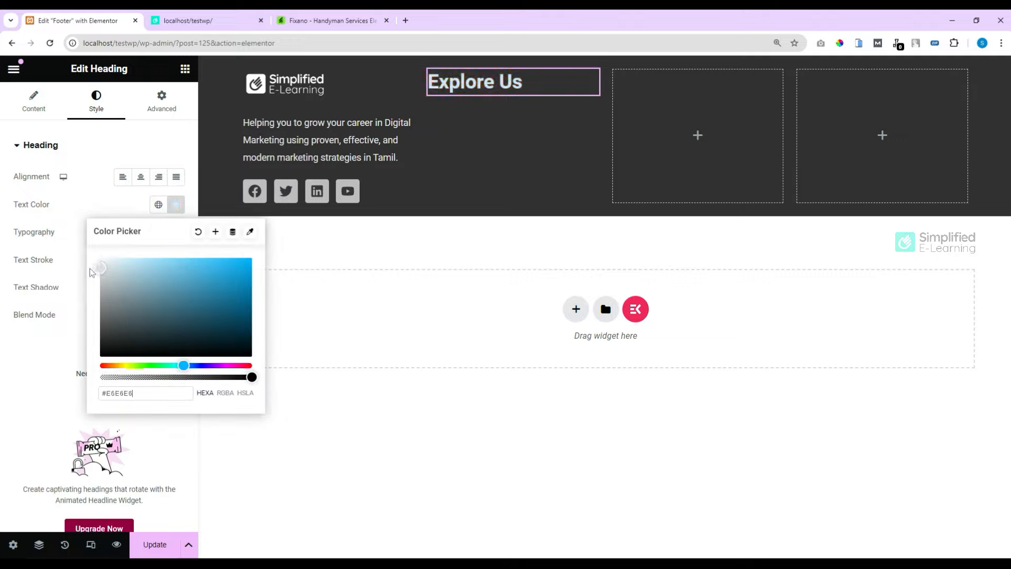
pyautogui.click(125, 198)
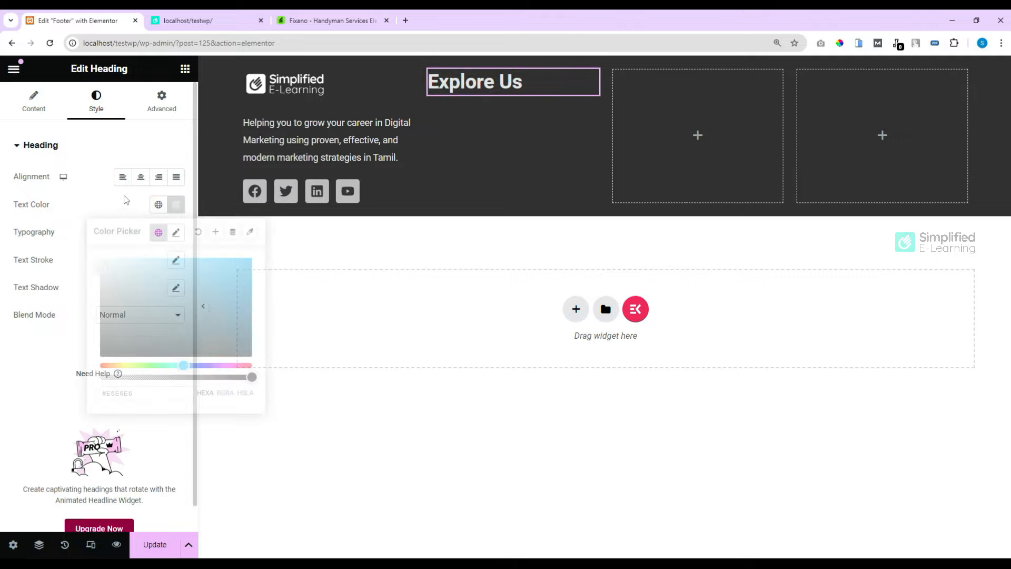
pyautogui.click(177, 233)
pyautogui.moveTo(26, 336)
pyautogui.mouseDown()
pyautogui.moveTo(47, 339)
pyautogui.moveTo(36, 337)
pyautogui.mouseUp()
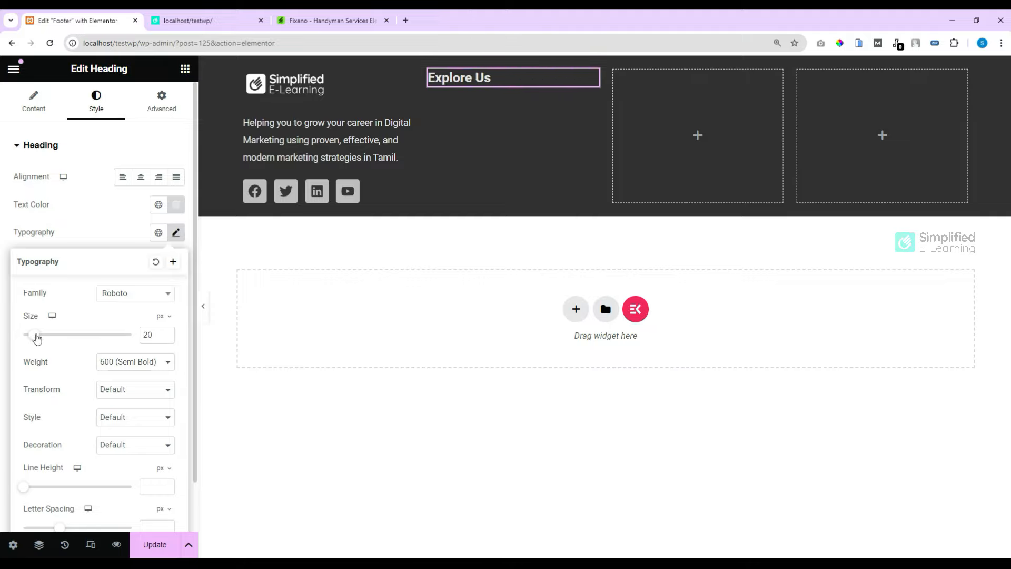
pyautogui.click(184, 68)
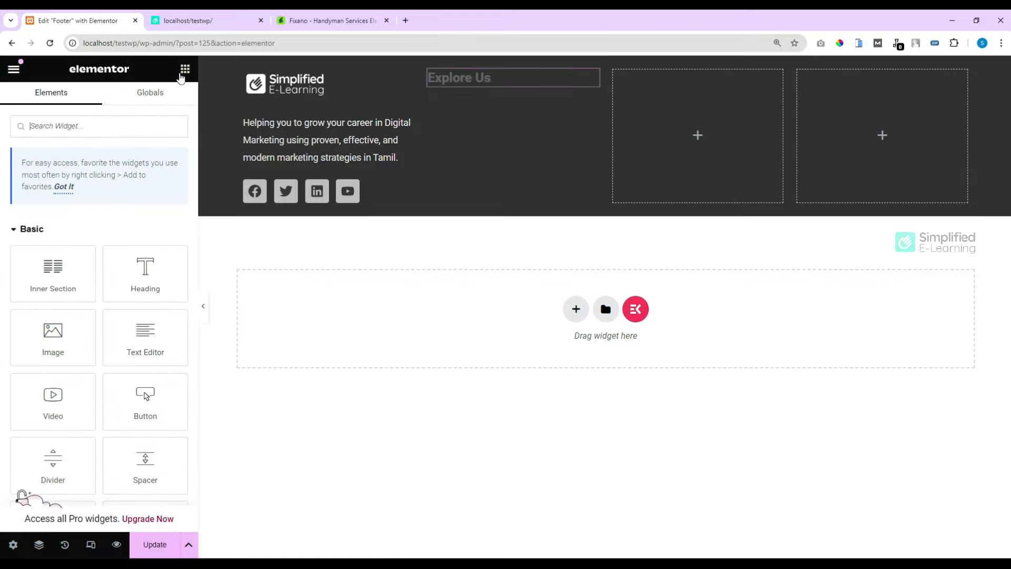
# Step: Place an Icon List widget under the Explore Us heading
pyautogui.click(94, 128)
pyautogui.write('l')
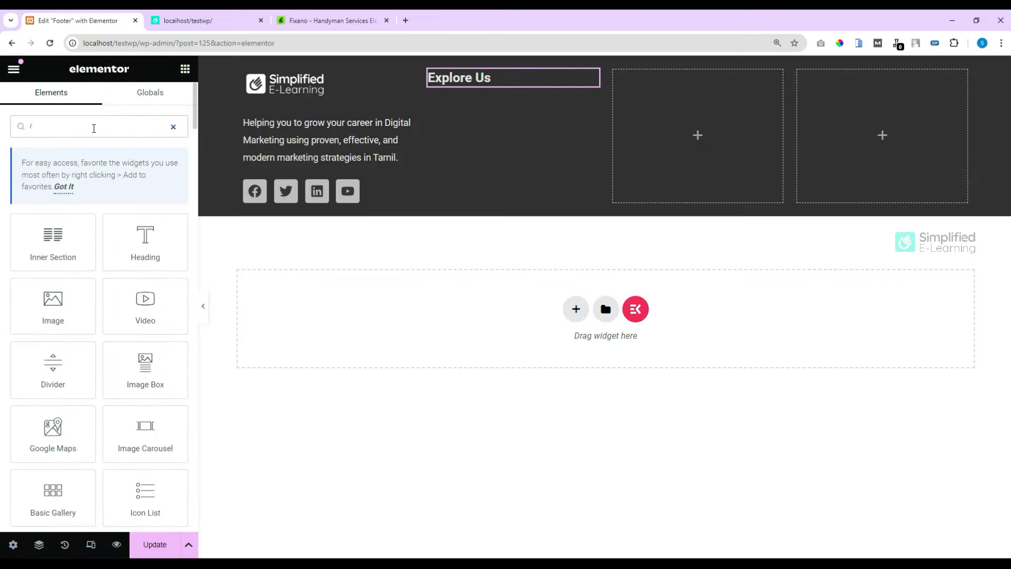
pyautogui.write('ist')
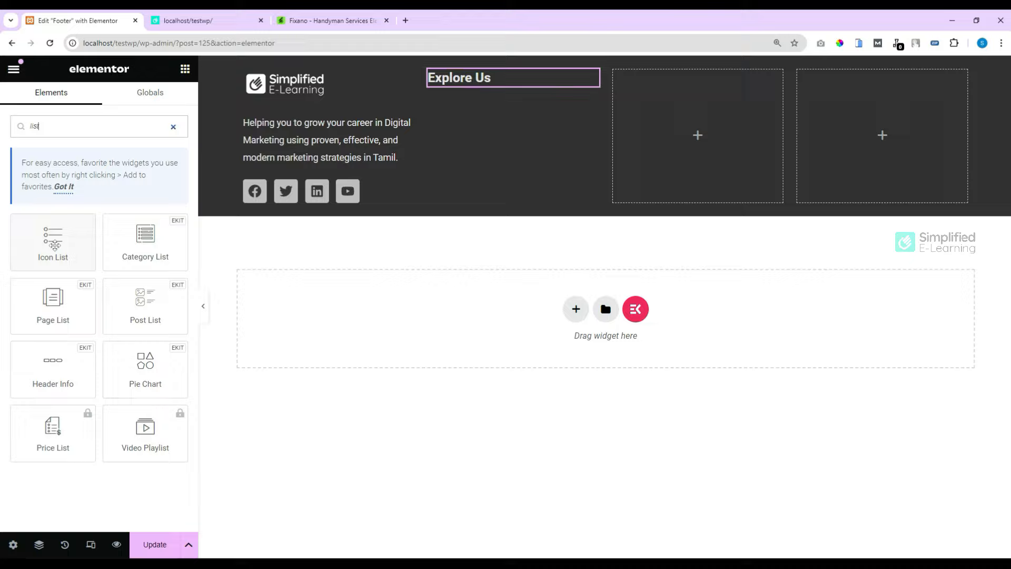
pyautogui.moveTo(49, 243); pyautogui.dragTo(459, 86)
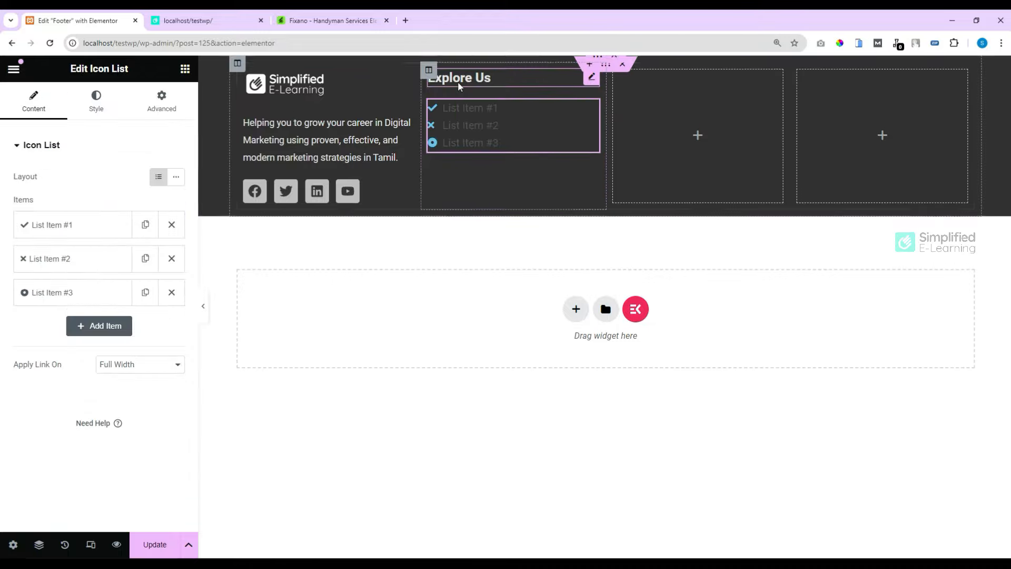
pyautogui.click(323, 19)
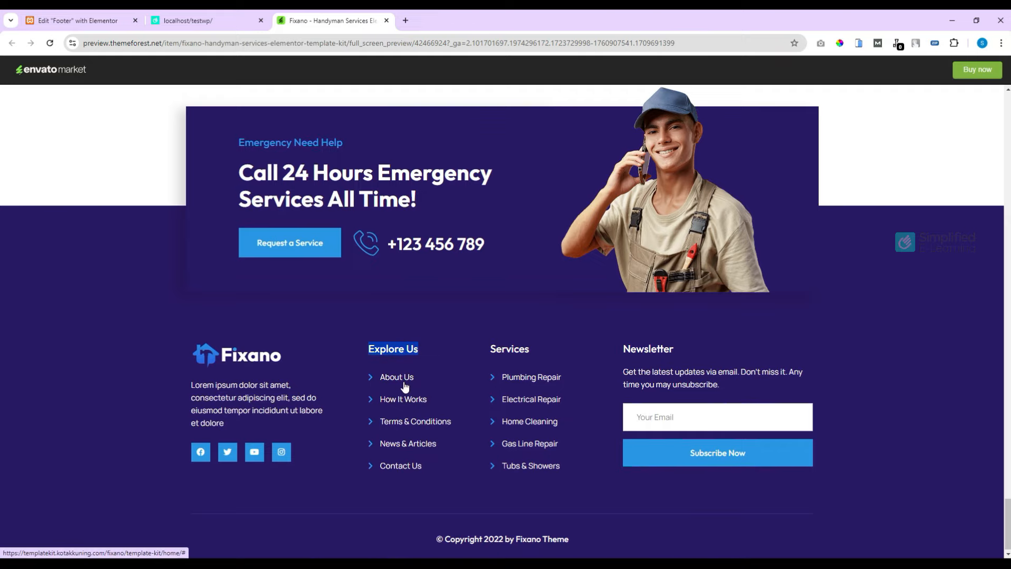
pyautogui.click(58, 20)
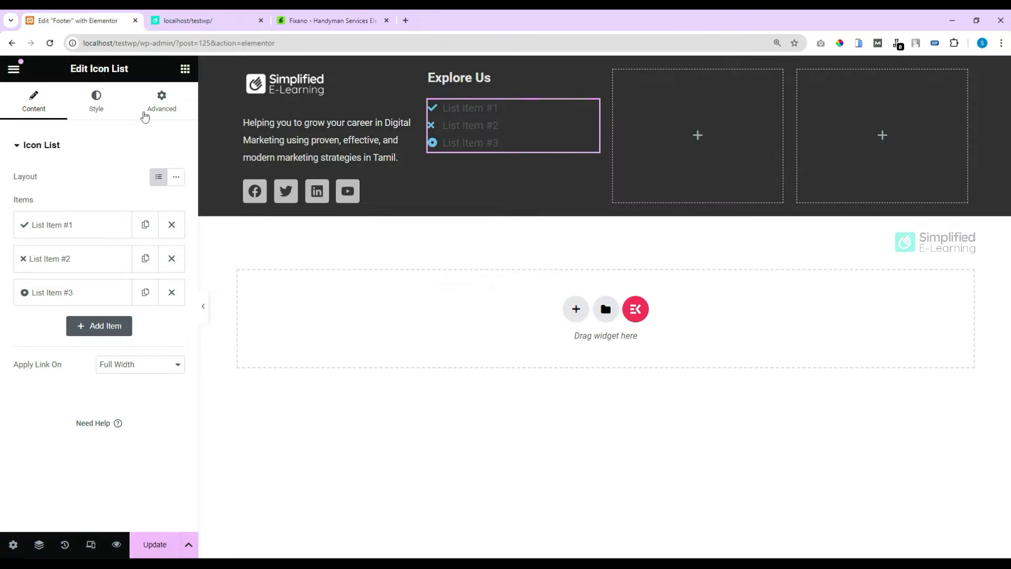
# Step: Give the first item a right chevron icon, delete items 2–3 and duplicate it to five items
pyautogui.click(77, 233)
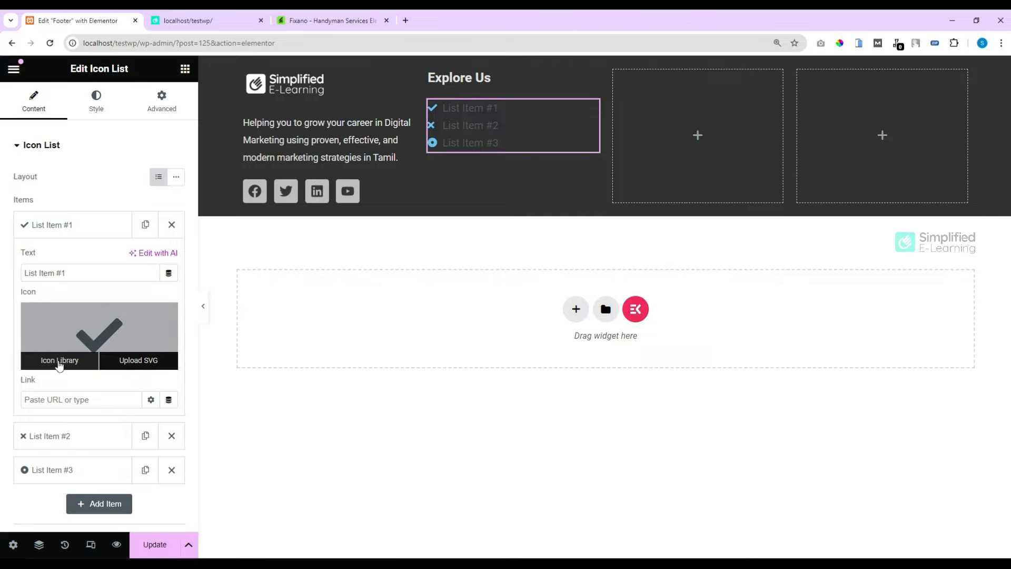
pyautogui.click(59, 360)
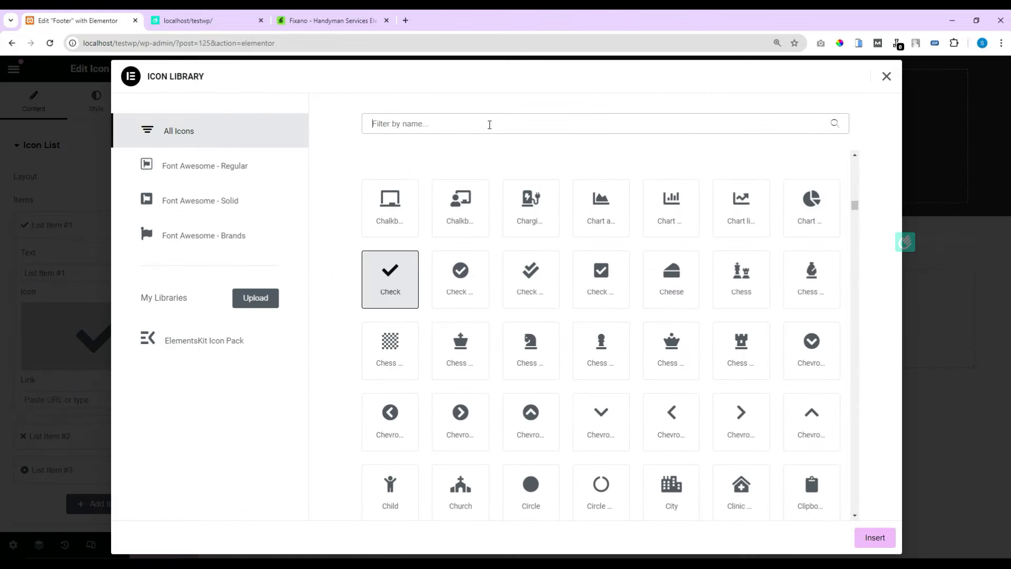
pyautogui.write('right')
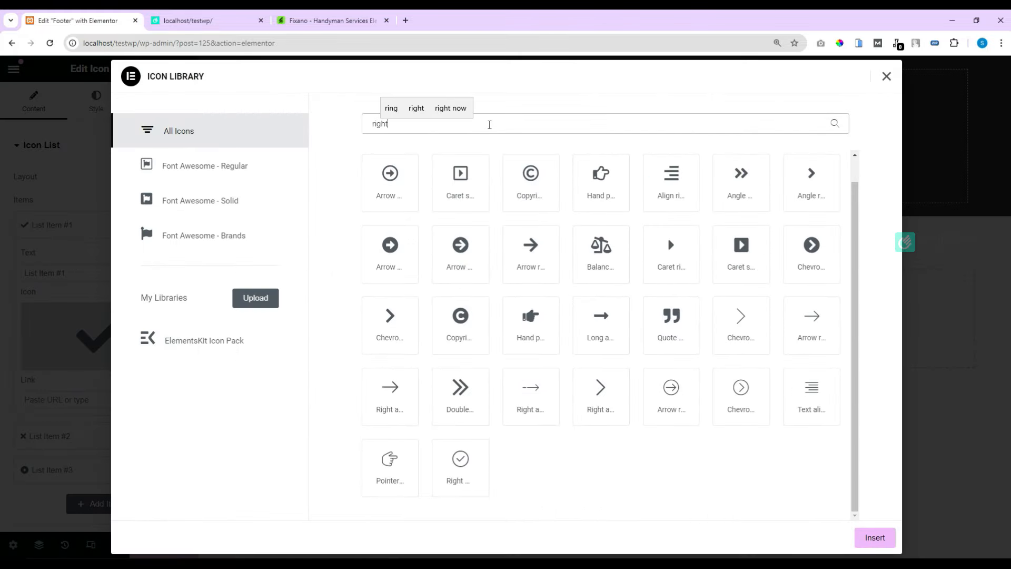
pyautogui.doubleClick(390, 316)
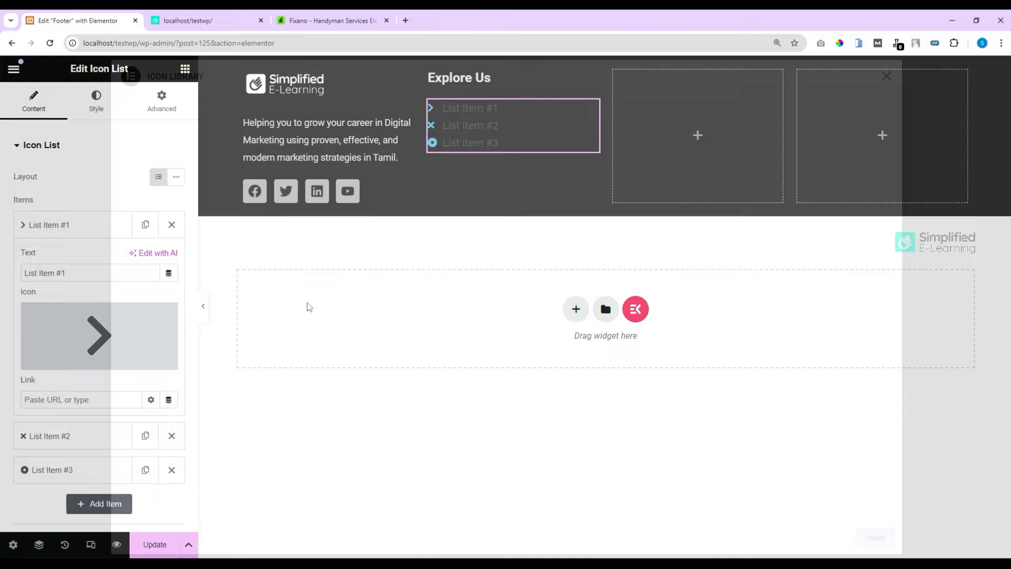
pyautogui.click(69, 225)
pyautogui.click(172, 259)
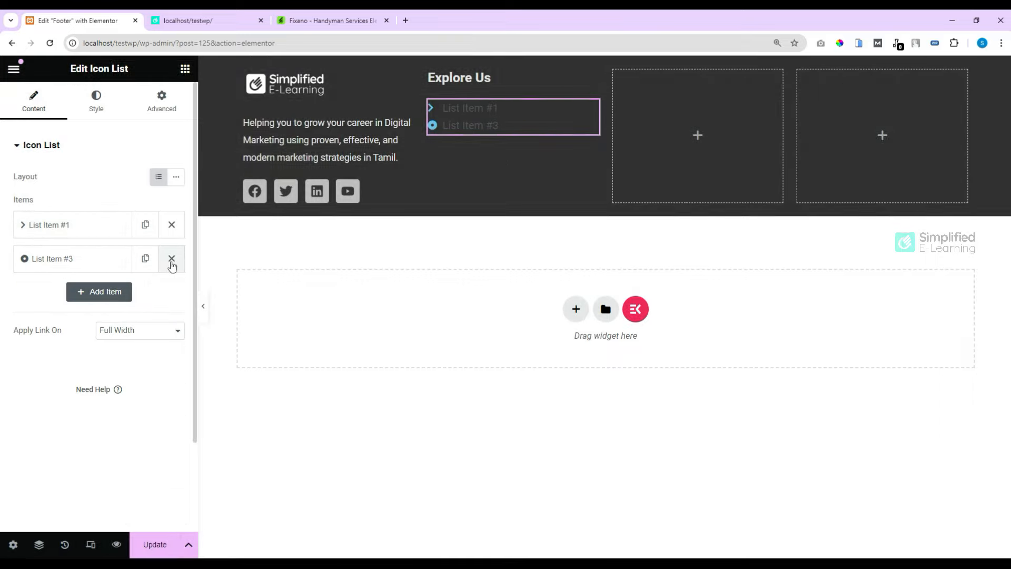
pyautogui.click(172, 263)
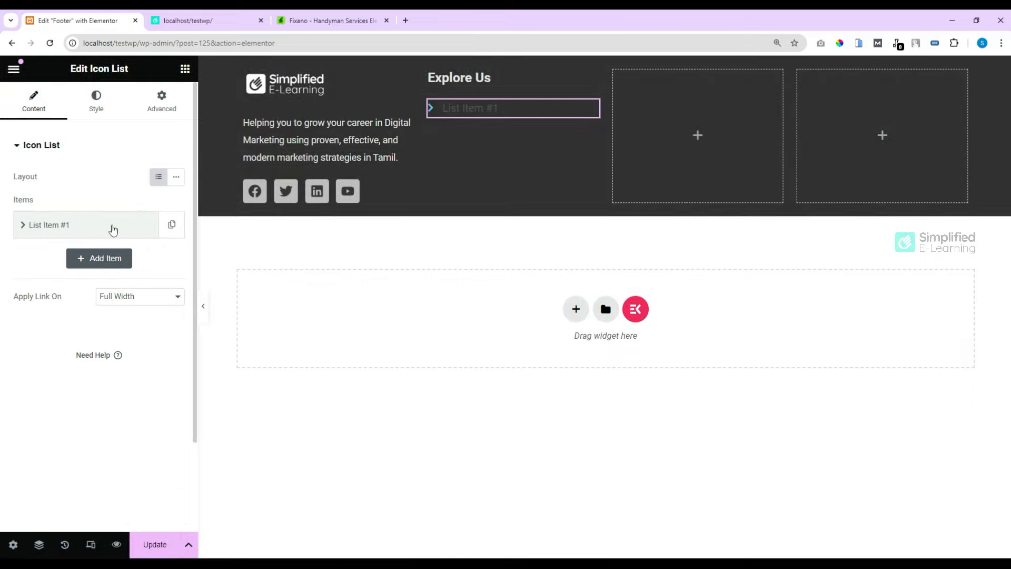
pyautogui.click(169, 229)
pyautogui.click(145, 229)
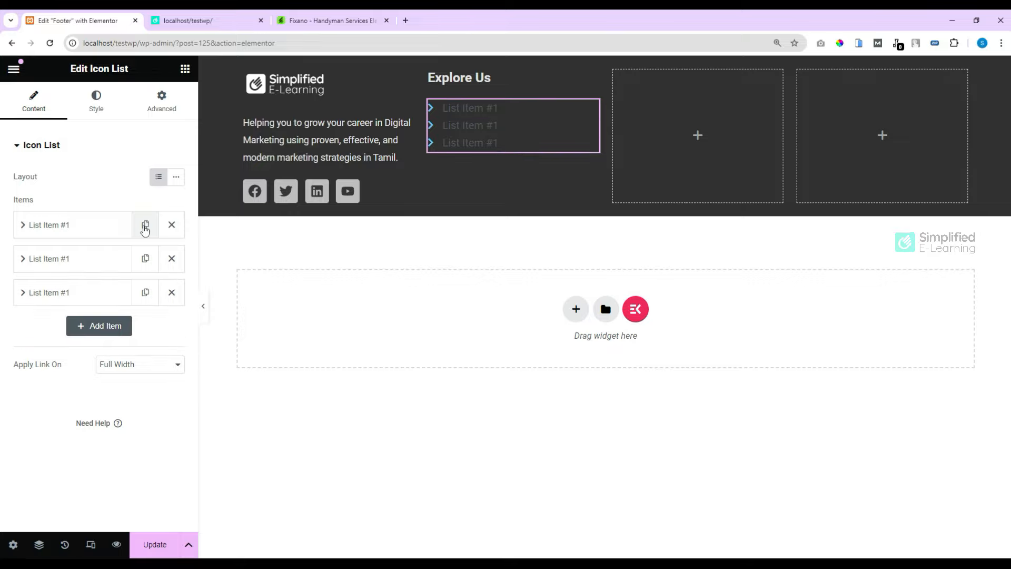
pyautogui.click(145, 229)
pyautogui.click(145, 226)
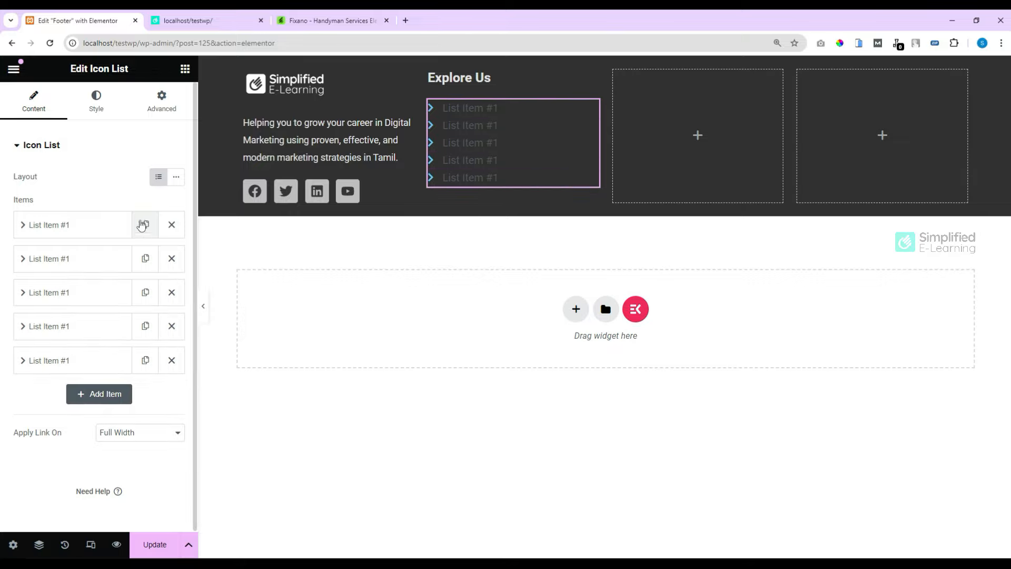
pyautogui.click(96, 102)
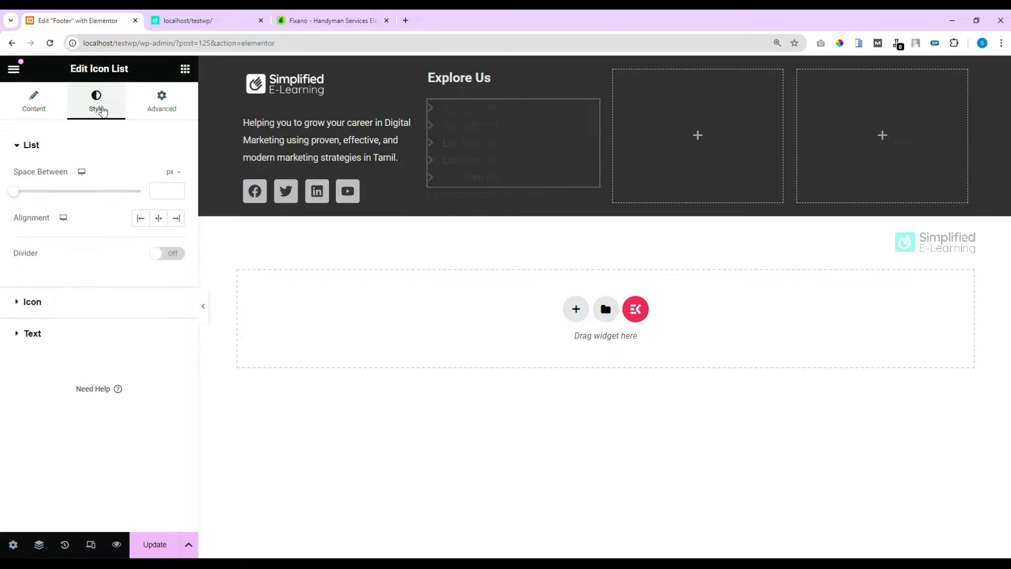
# Step: Make the list text and chevron icons light grey and shrink the icons from 14 to 12
pyautogui.click(46, 332)
pyautogui.click(176, 323)
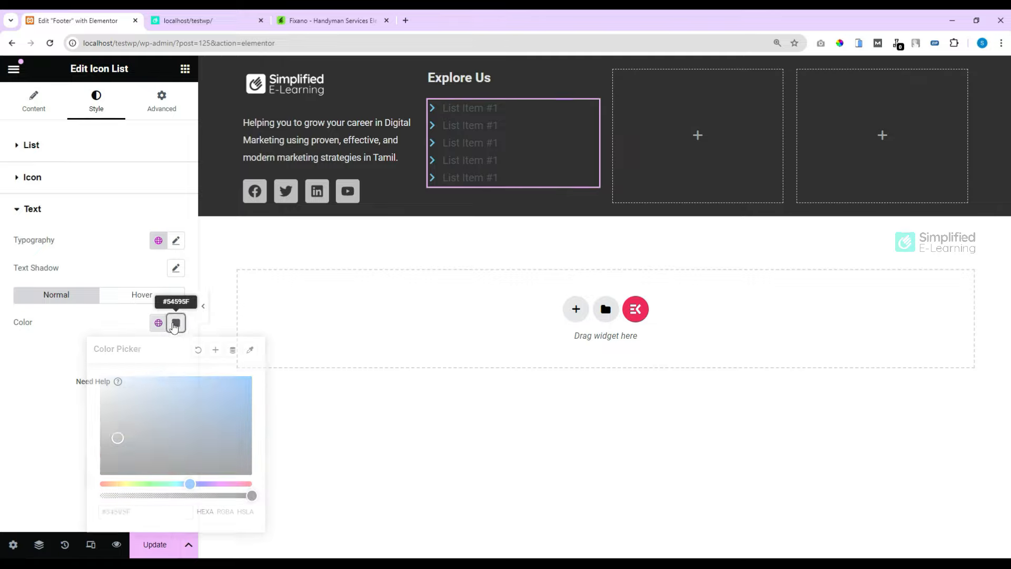
pyautogui.moveTo(134, 399); pyautogui.dragTo(93, 400)
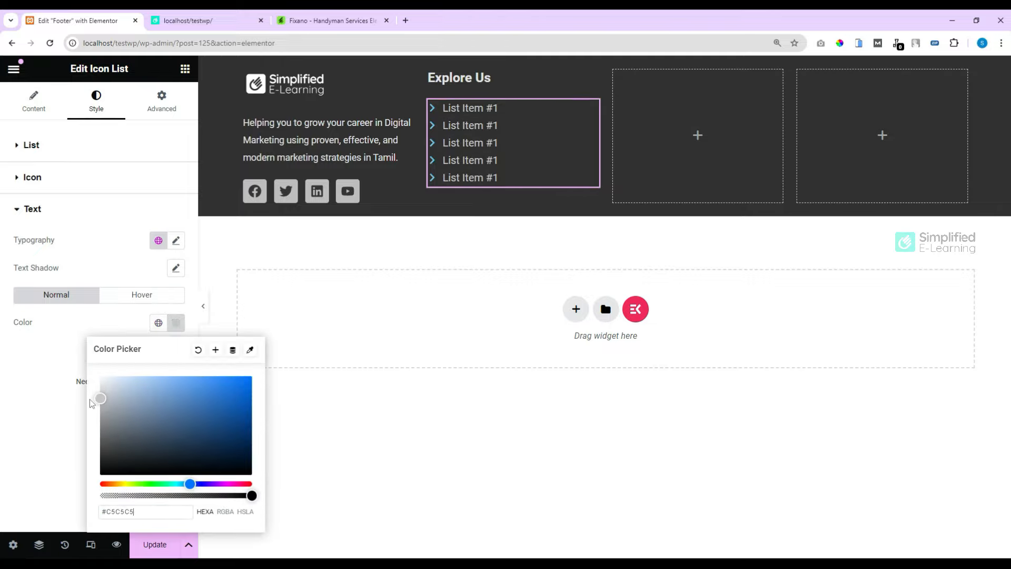
pyautogui.click(68, 358)
pyautogui.click(58, 179)
pyautogui.click(176, 235)
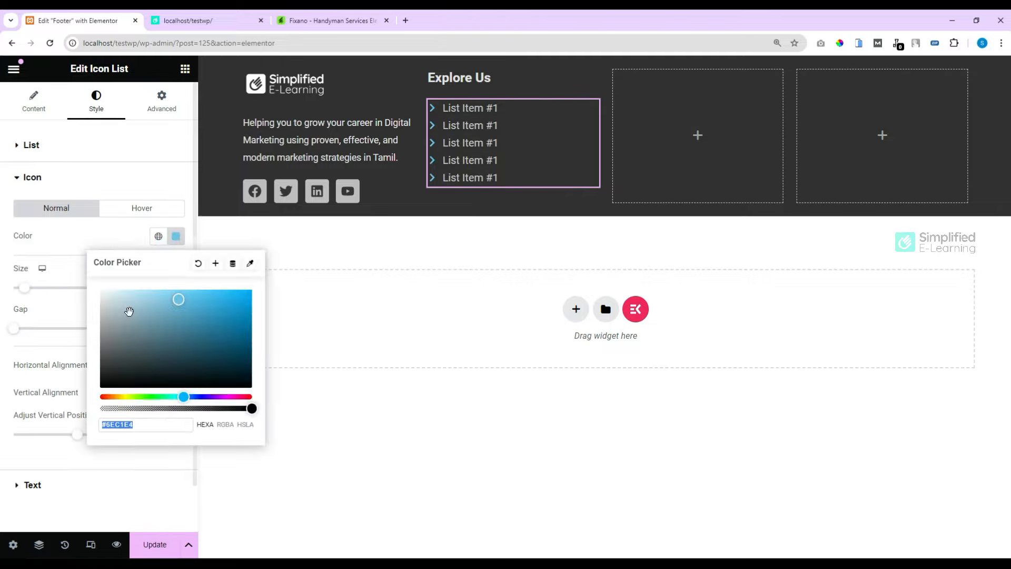
pyautogui.click(101, 311)
pyautogui.click(84, 292)
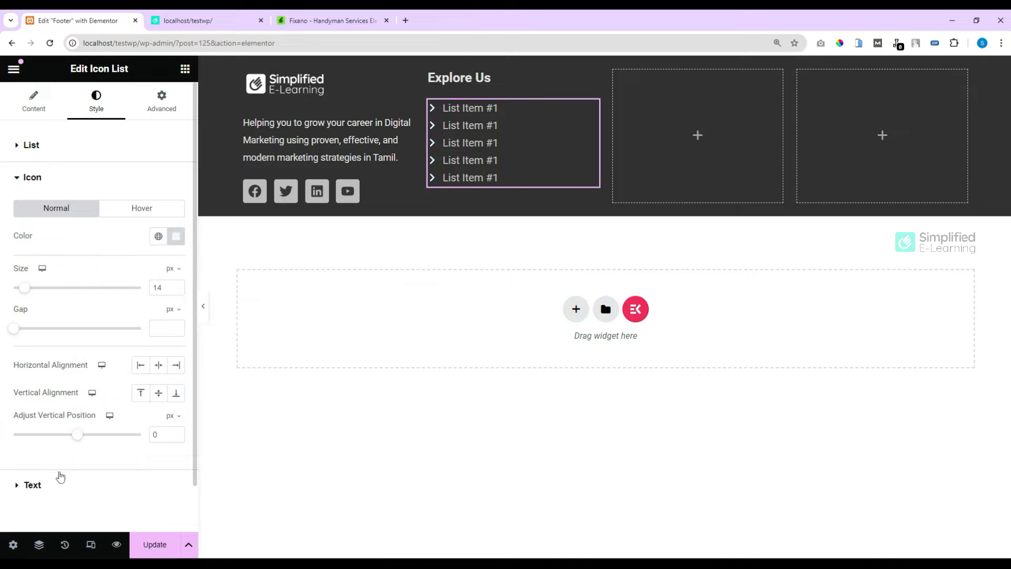
pyautogui.click(177, 289)
pyautogui.click(177, 290)
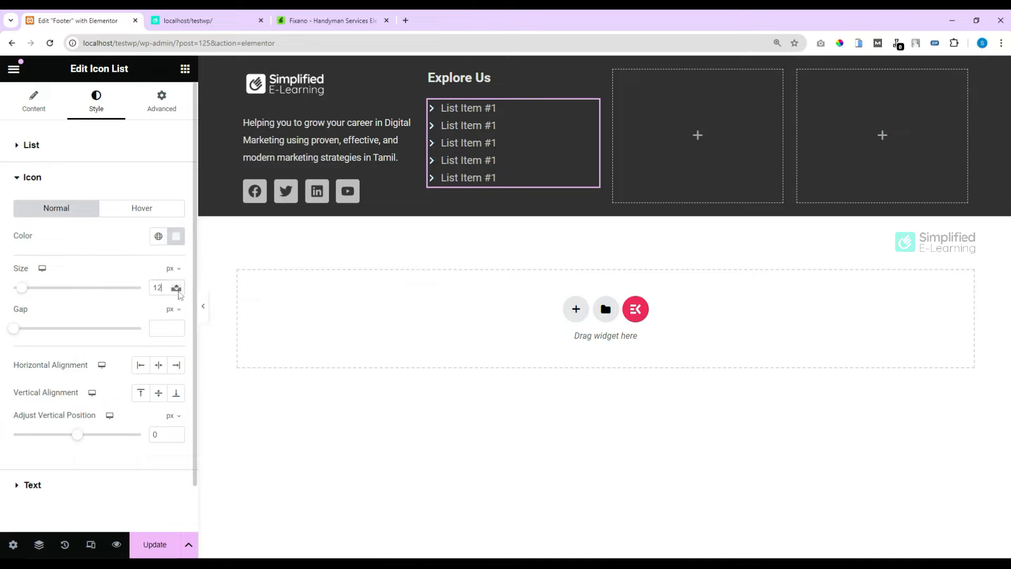
# Step: Give the list item text a smaller custom Typography font size
pyautogui.click(50, 486)
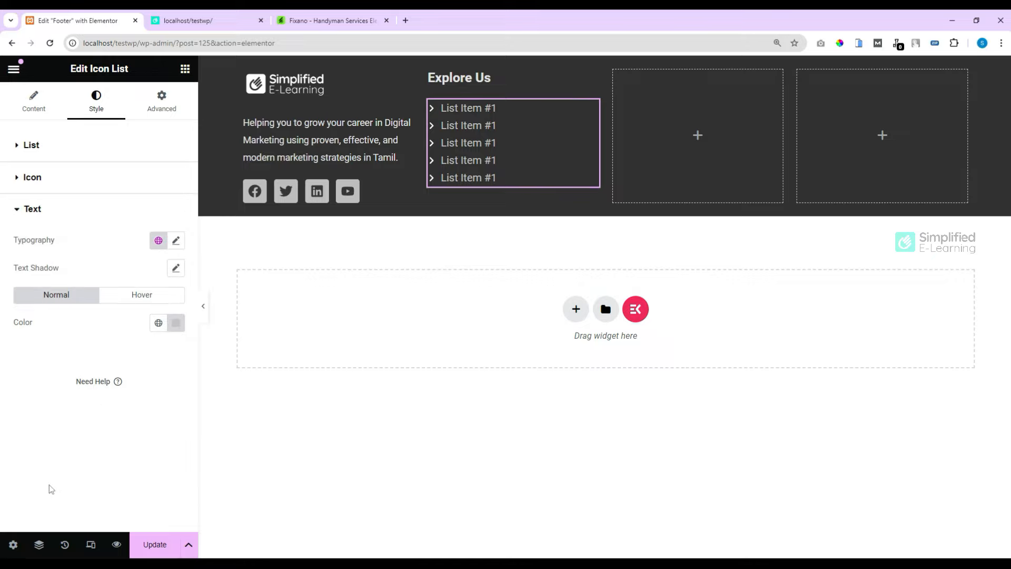
pyautogui.click(176, 241)
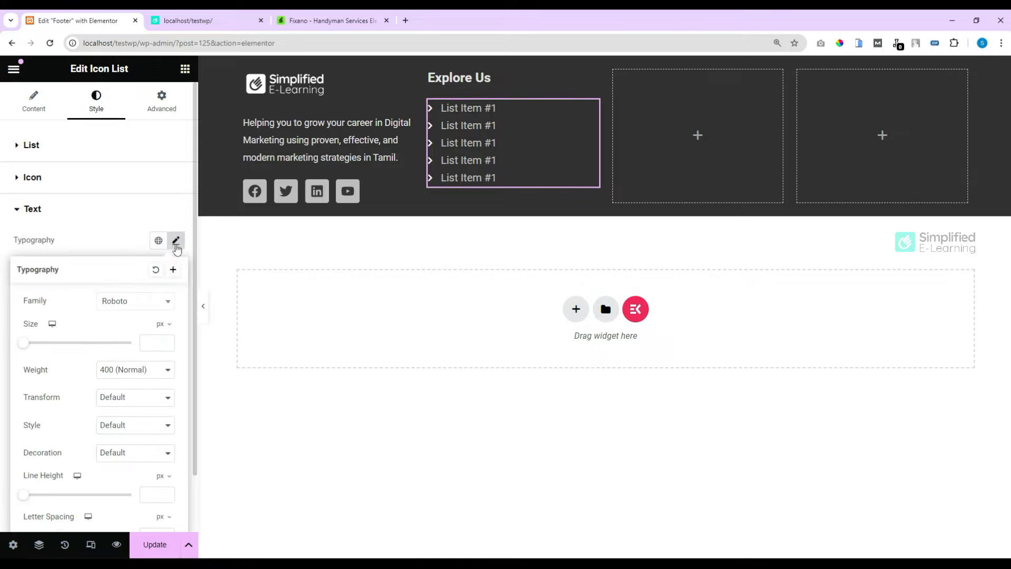
pyautogui.click(151, 342)
pyautogui.write('125')
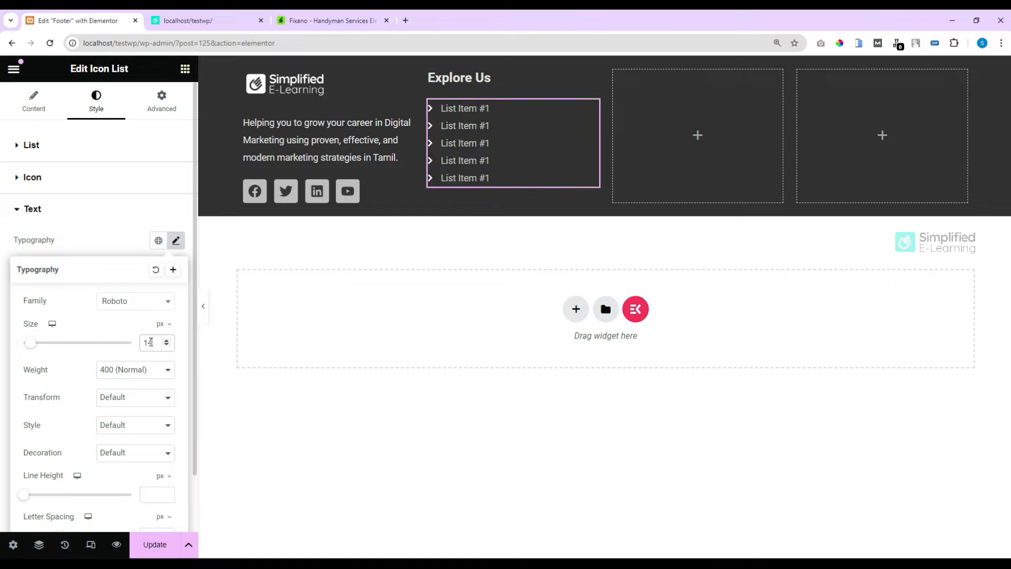
pyautogui.click(29, 110)
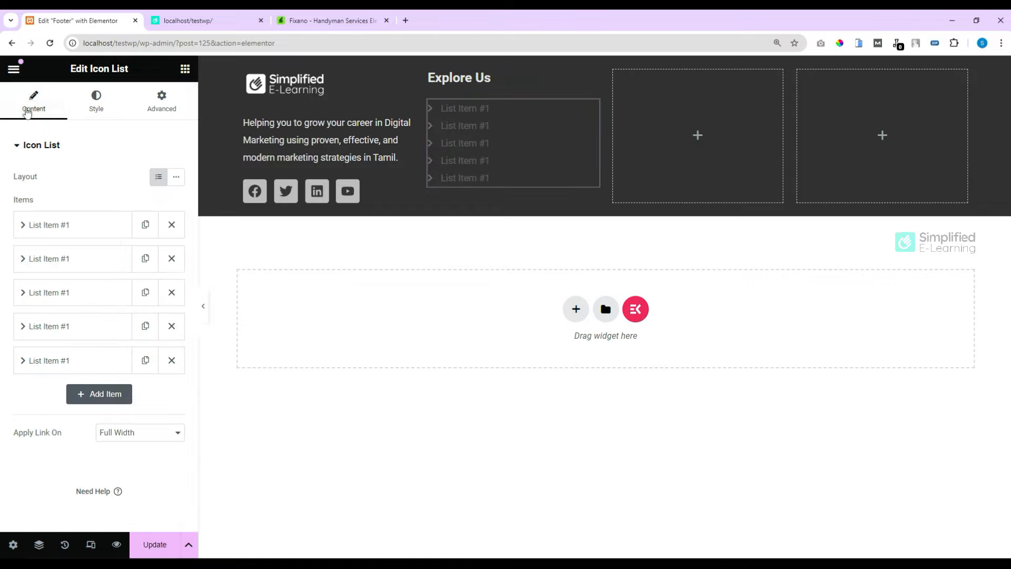
# Step: Rename the first three list items to About us, Contact us and Terms & Conditions
pyautogui.click(62, 225)
pyautogui.moveTo(83, 270); pyautogui.dragTo(13, 275)
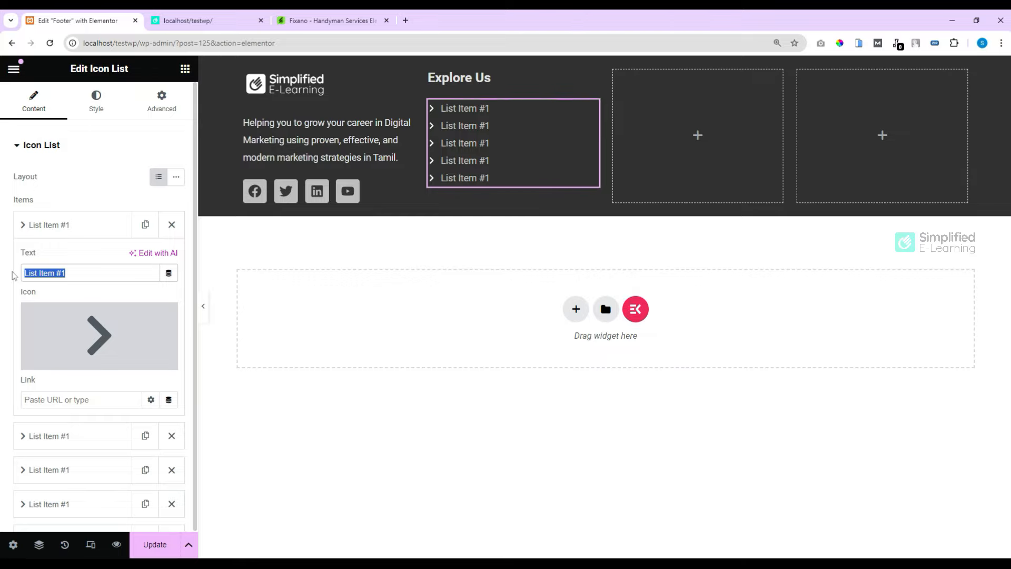
pyautogui.write('about ')
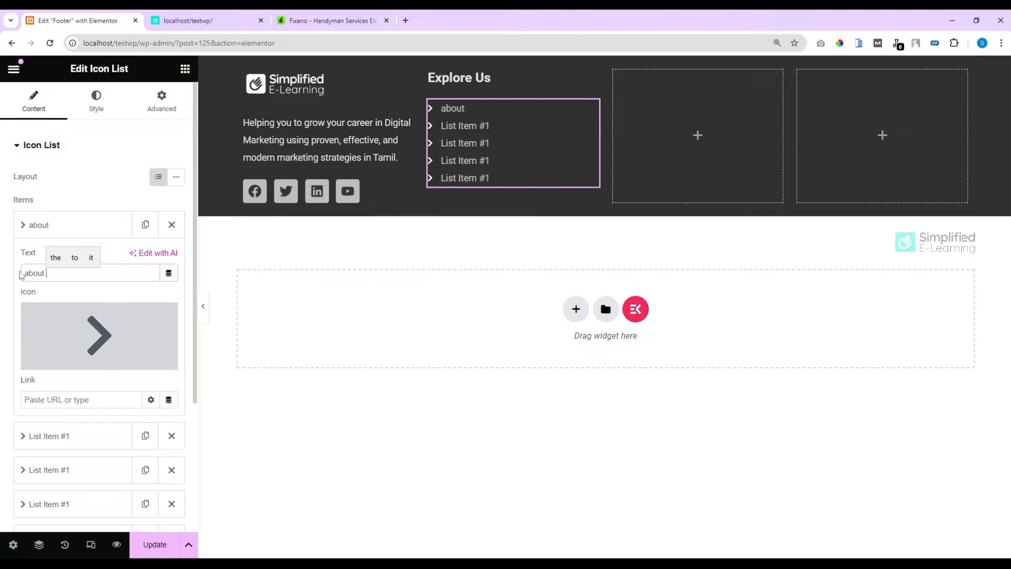
pyautogui.write('usA')
pyautogui.click(71, 225)
pyautogui.click(71, 258)
pyautogui.moveTo(73, 305); pyautogui.dragTo(4, 311)
pyautogui.write('Contact us')
pyautogui.click(69, 292)
pyautogui.moveTo(72, 340); pyautogui.dragTo(19, 343)
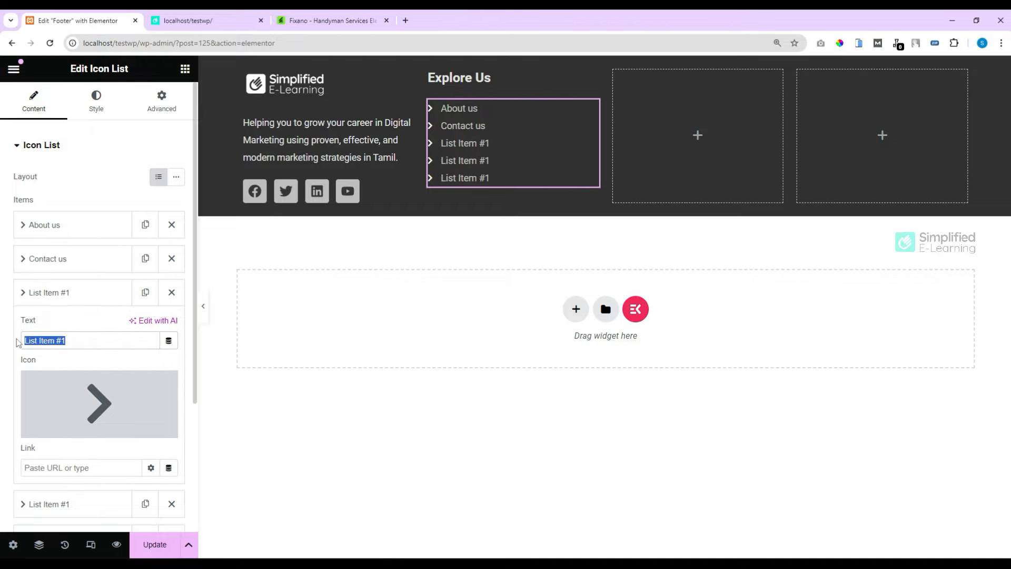
pyautogui.write('Terms & Conditions')
# Step: Rename the fourth and fifth items to How It Works and News & Articles
pyautogui.click(52, 293)
pyautogui.click(53, 325)
pyautogui.moveTo(73, 374); pyautogui.dragTo(3, 379)
pyautogui.write('How It Works')
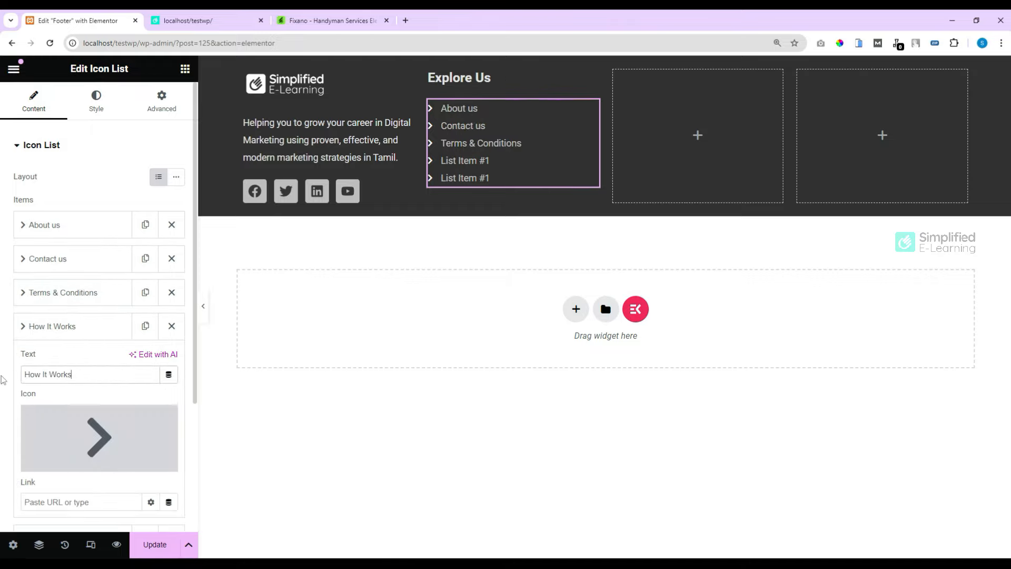
pyautogui.click(53, 325)
pyautogui.click(53, 360)
pyautogui.moveTo(66, 408); pyautogui.dragTo(11, 411)
pyautogui.write('News & Articles')
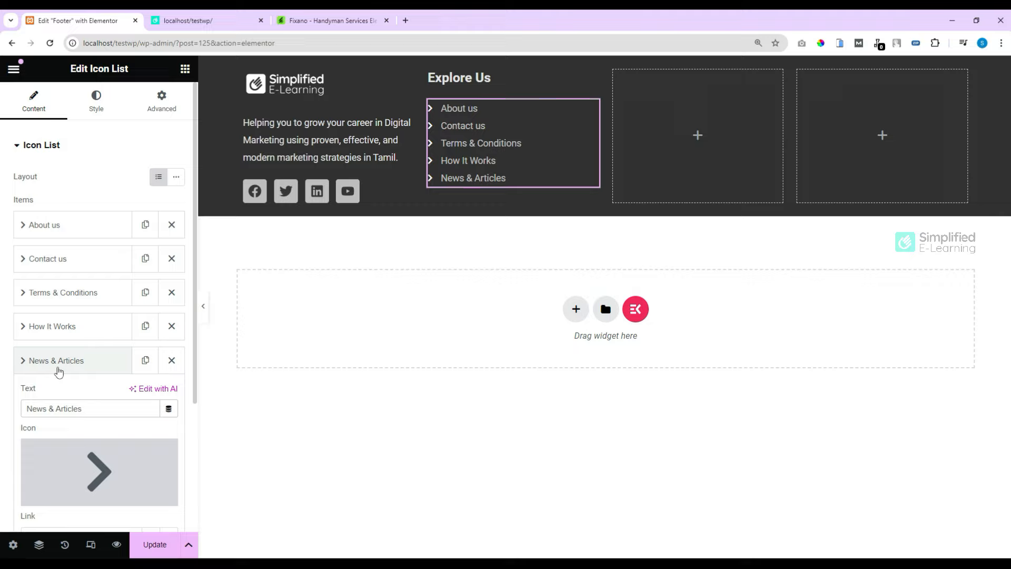
pyautogui.click(59, 368)
# Step: Link the About us item to /about
pyautogui.click(58, 224)
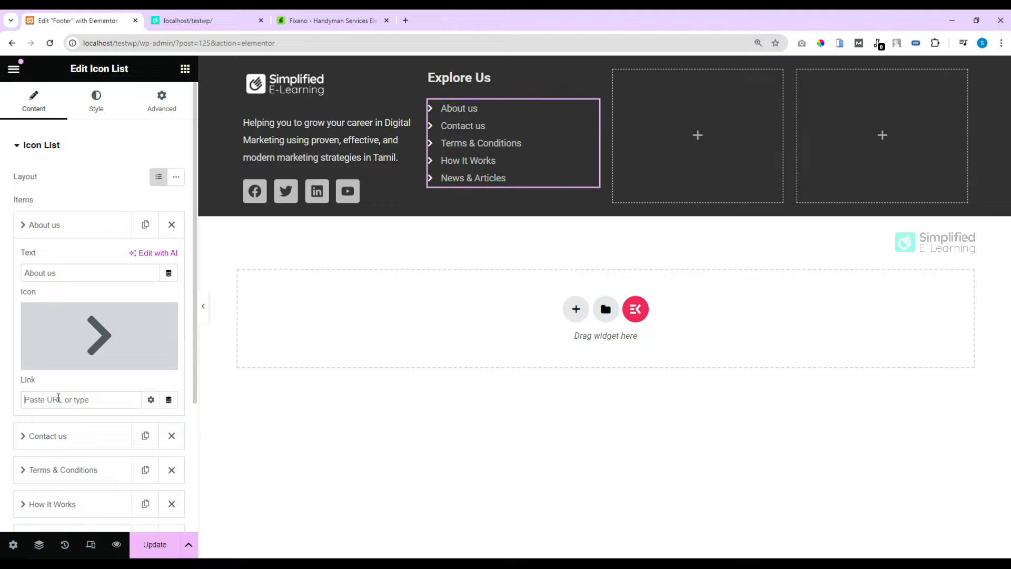
pyautogui.write('/about')
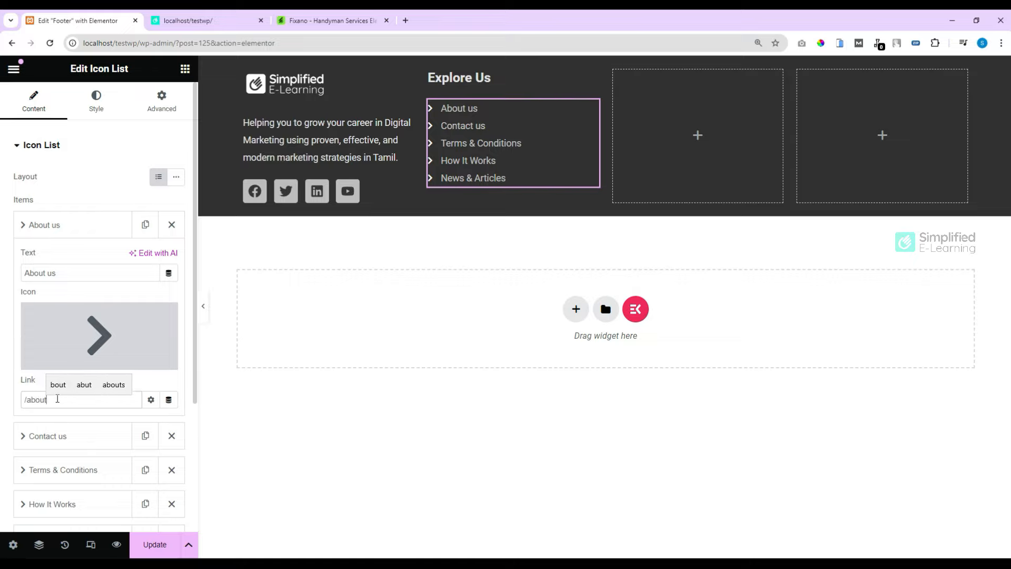
pyautogui.click(151, 400)
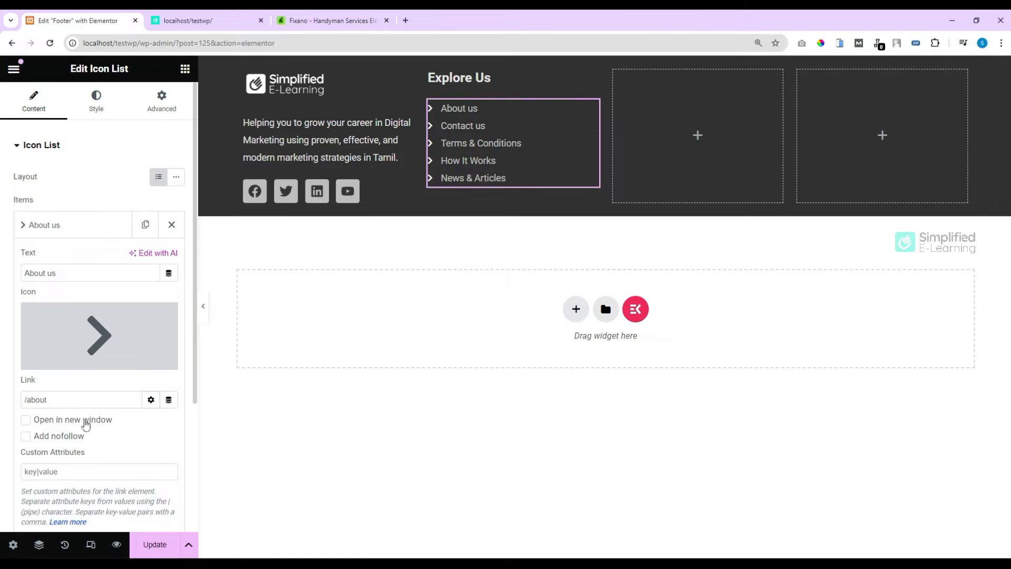
pyautogui.click(151, 399)
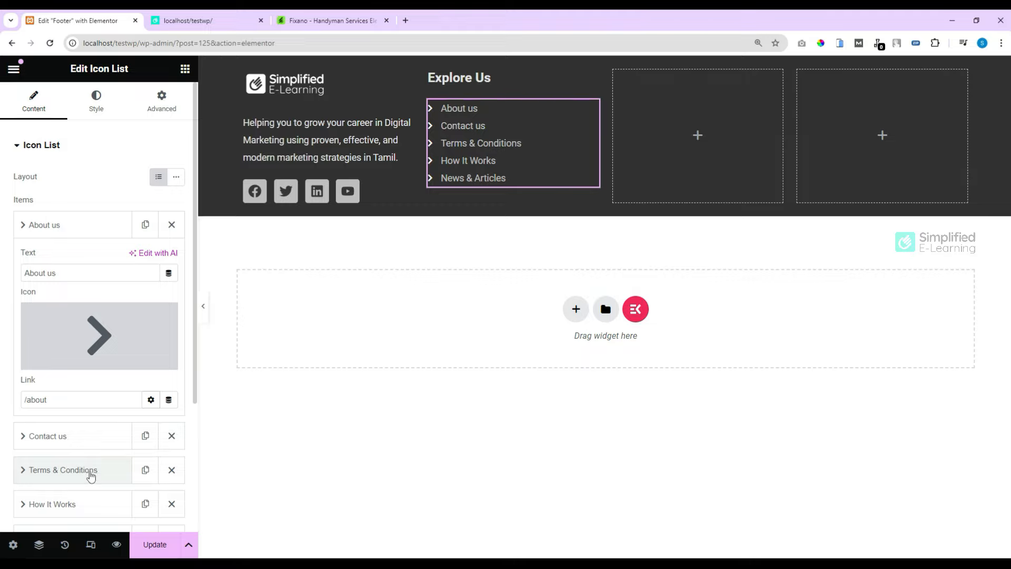
# Step: Copy the Explore Us heading and its link list into the empty third footer column
pyautogui.rightClick(497, 78)
pyautogui.click(518, 144)
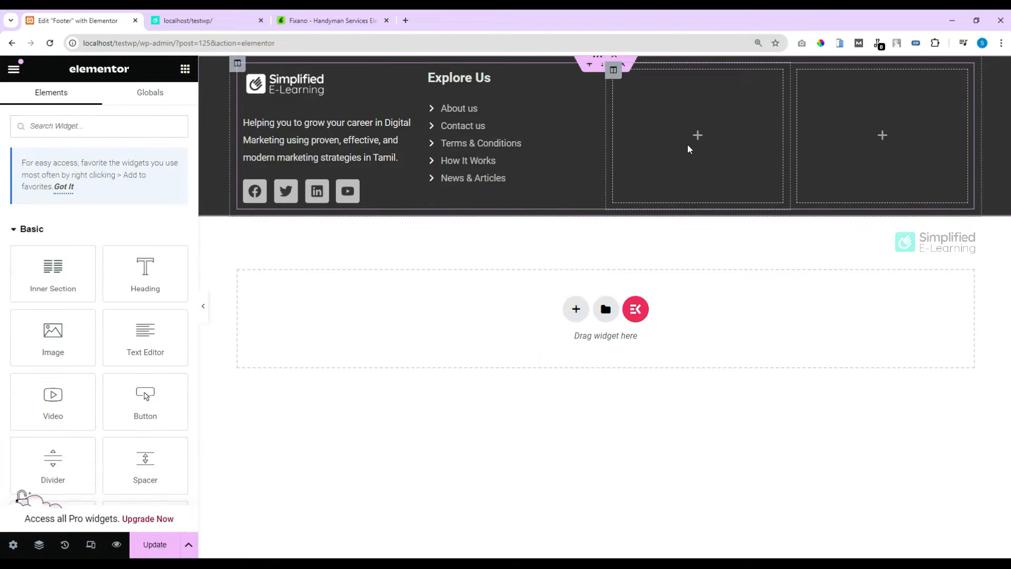
pyautogui.rightClick(699, 138)
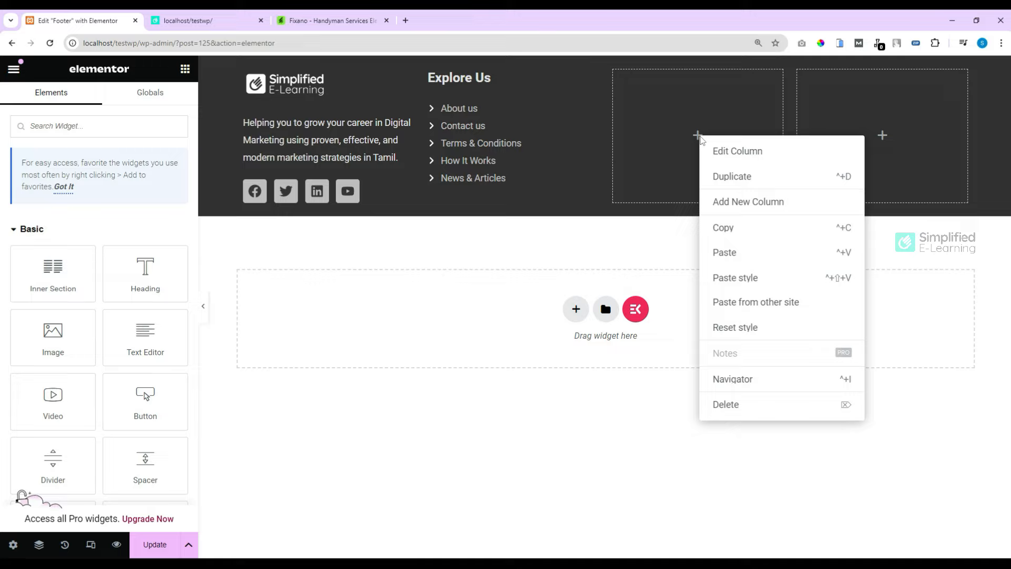
pyautogui.click(736, 252)
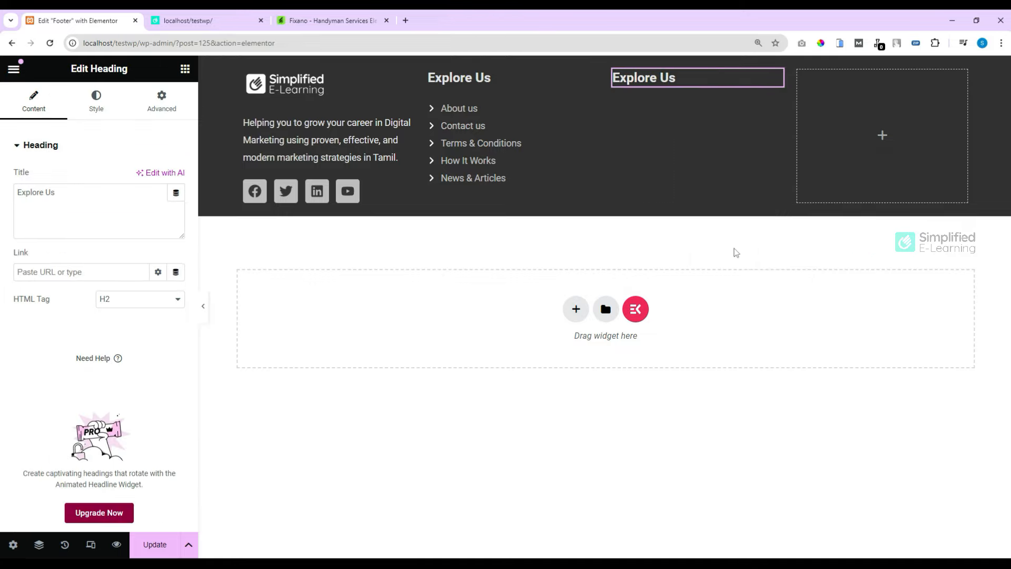
pyautogui.rightClick(536, 124)
pyautogui.click(564, 190)
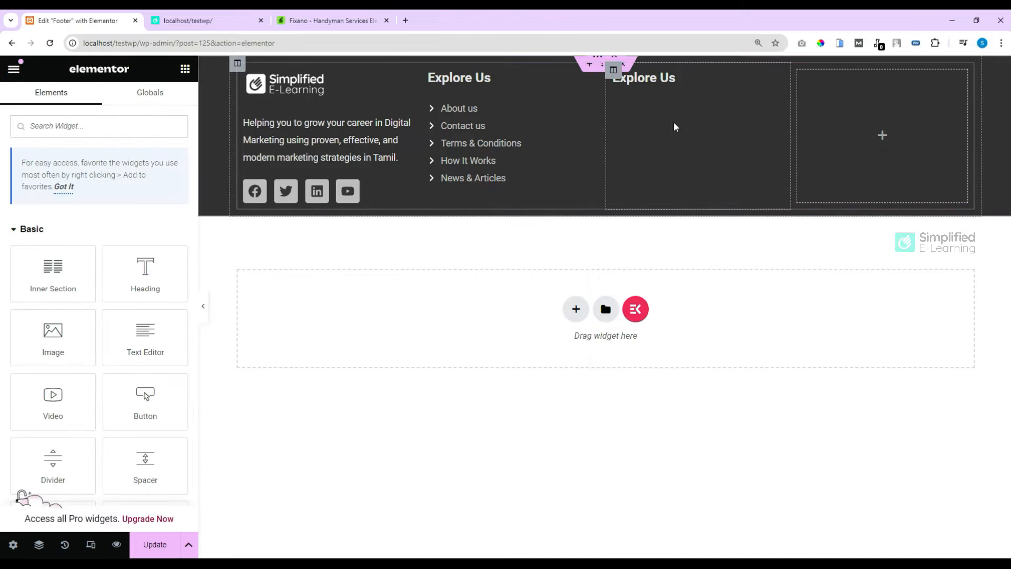
pyautogui.rightClick(674, 118)
pyautogui.click(712, 234)
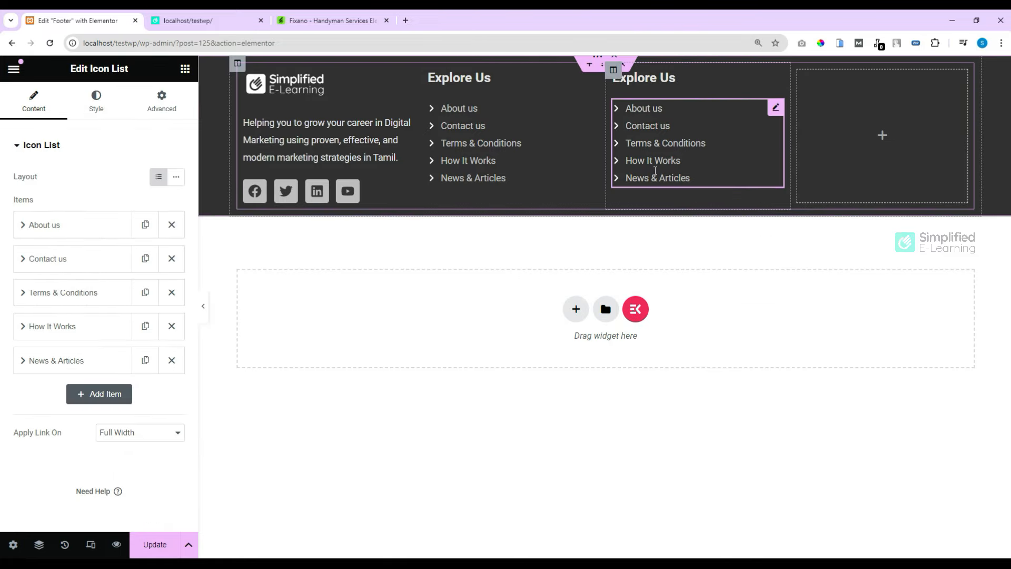
# Step: Check the Services heading in the Fixano reference footer
pyautogui.click(334, 20)
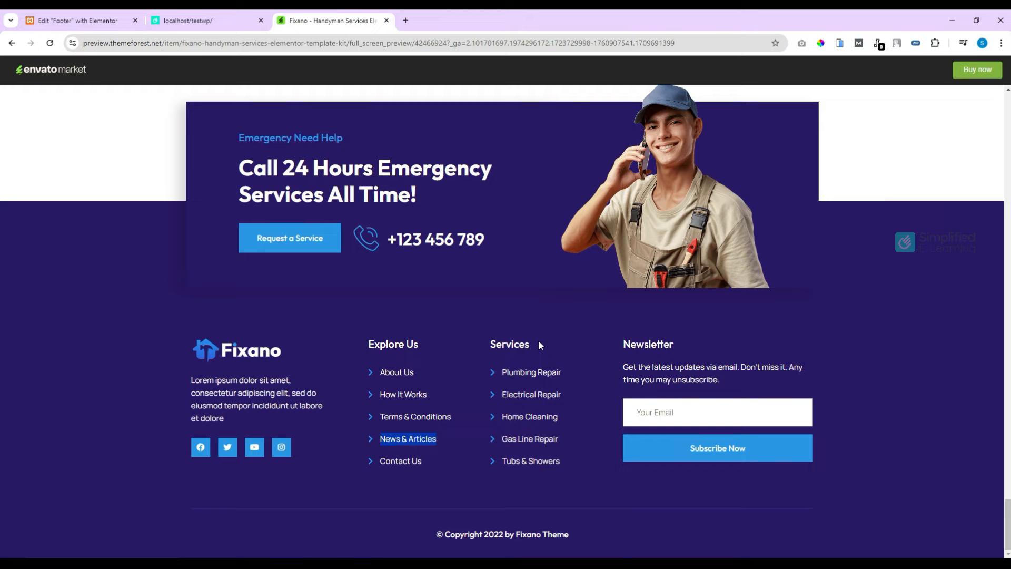
pyautogui.moveTo(530, 343); pyautogui.dragTo(493, 339)
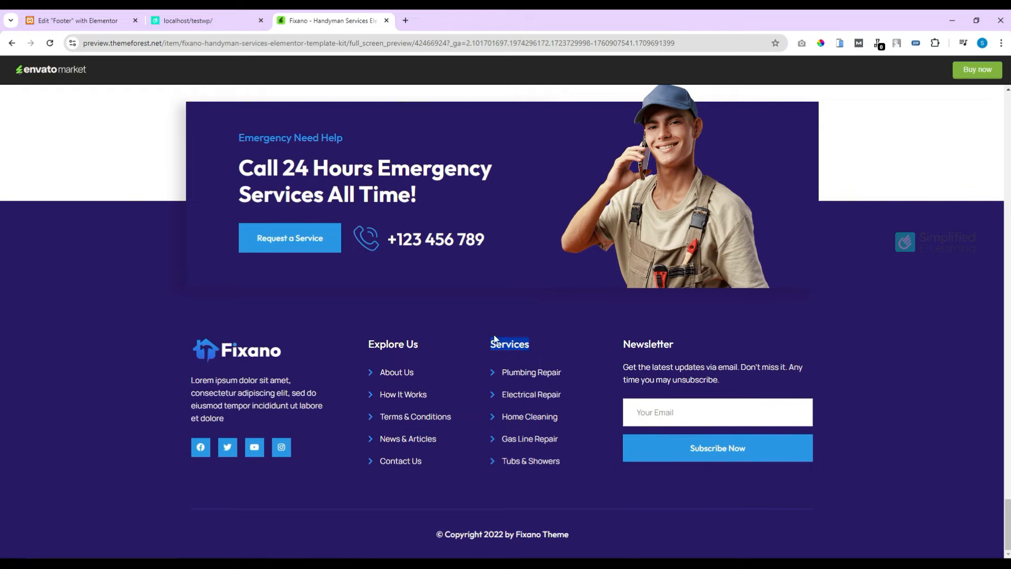
pyautogui.click(84, 20)
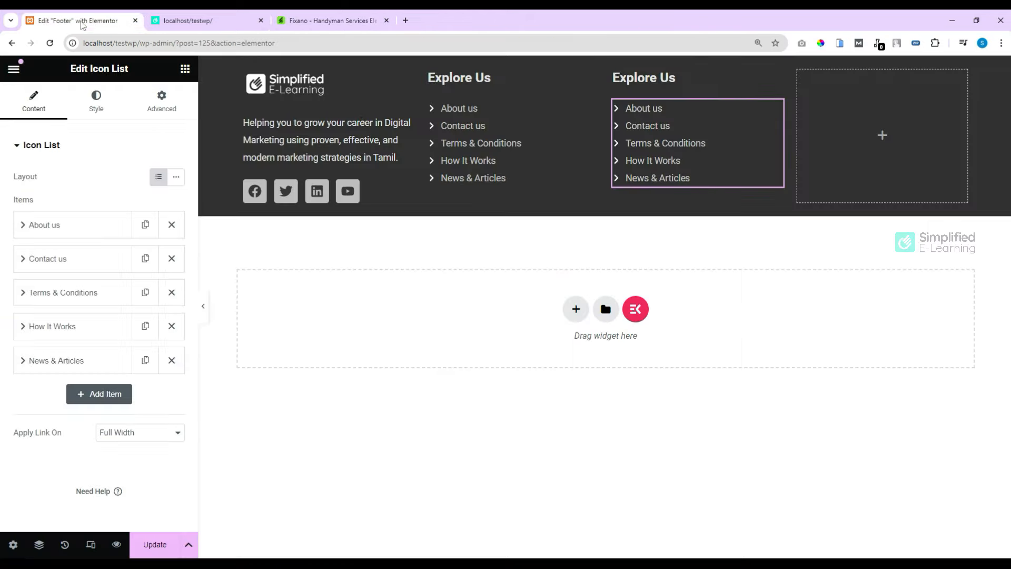
# Step: Retitle the copied column heading to Services
pyautogui.click(675, 82)
pyautogui.moveTo(52, 192); pyautogui.dragTo(19, 193)
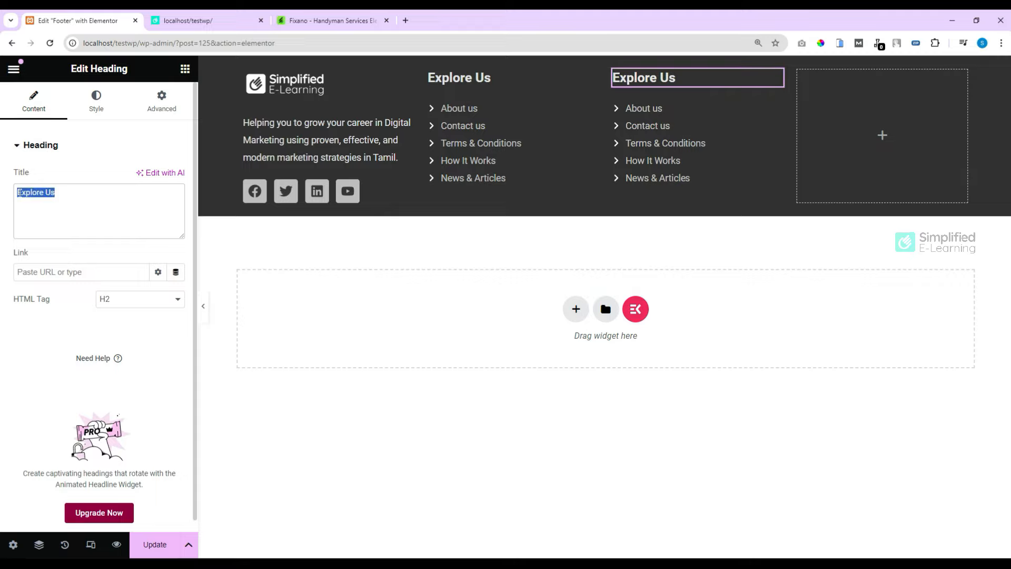
pyautogui.write('Services')
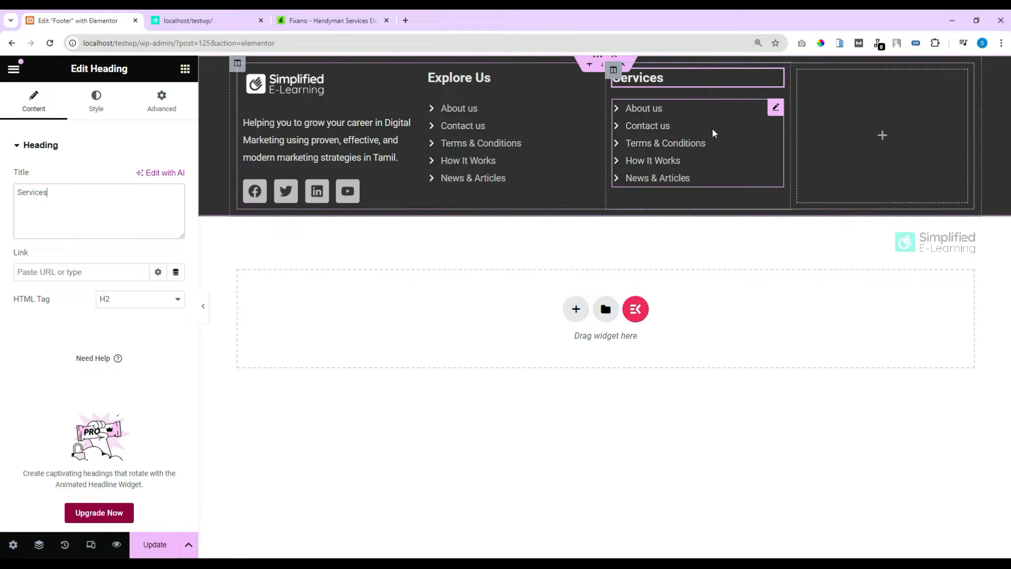
# Step: Rename the first three list items to Website Development, Digital Marketing and UI/UX Design
pyautogui.click(776, 111)
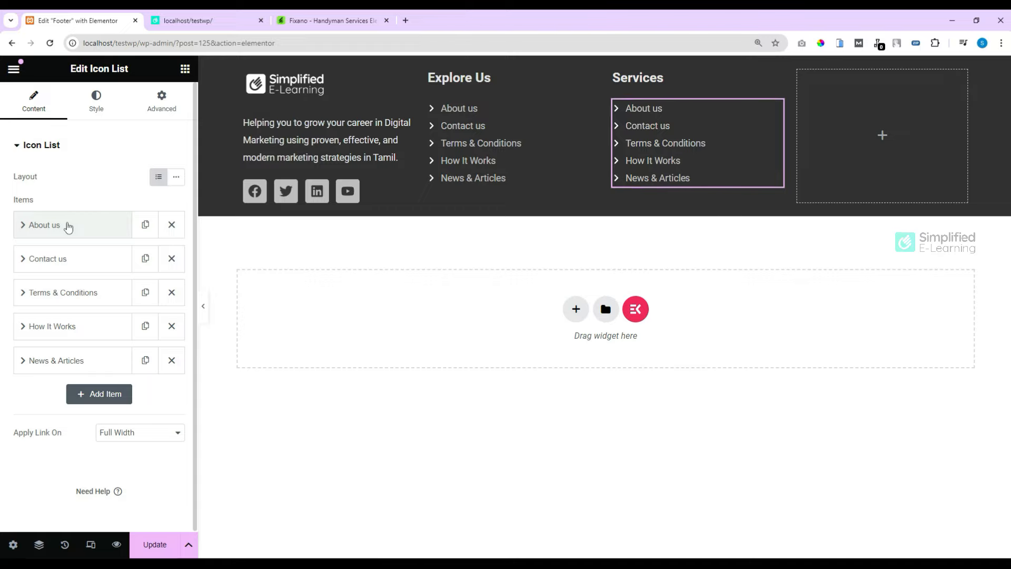
pyautogui.click(68, 226)
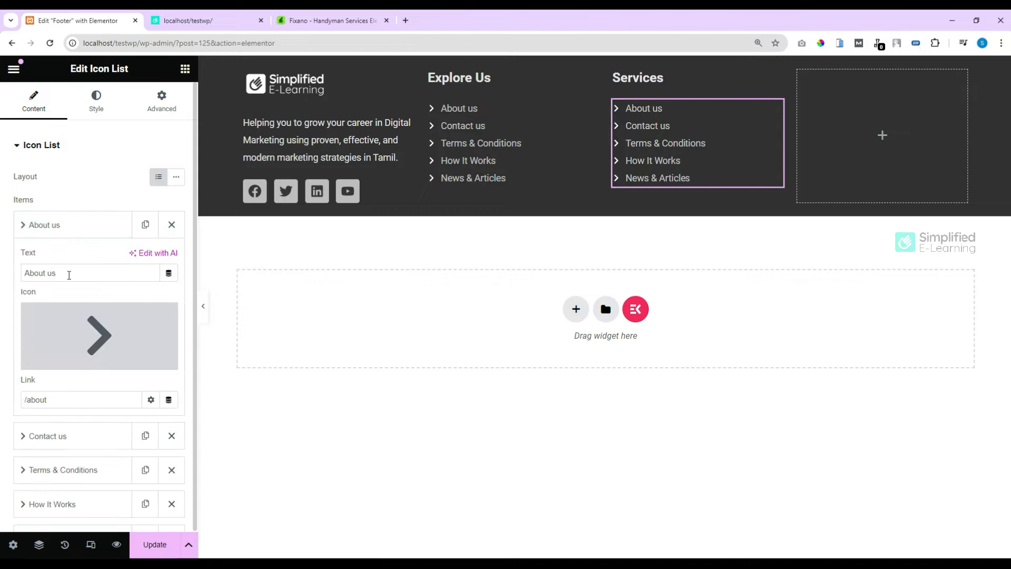
pyautogui.moveTo(26, 273); pyautogui.dragTo(8, 277)
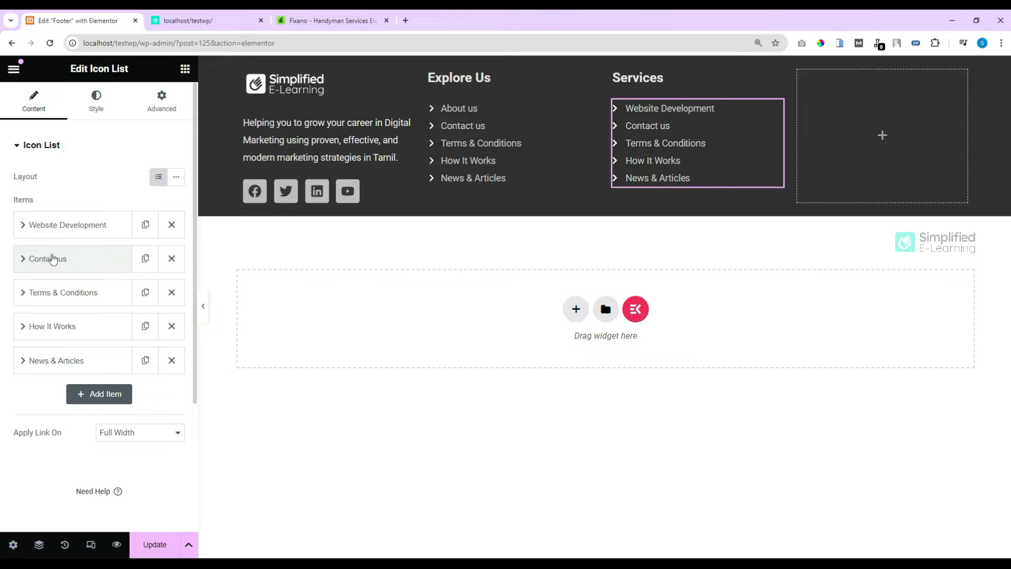
pyautogui.click(53, 259)
pyautogui.moveTo(66, 307); pyautogui.dragTo(13, 305)
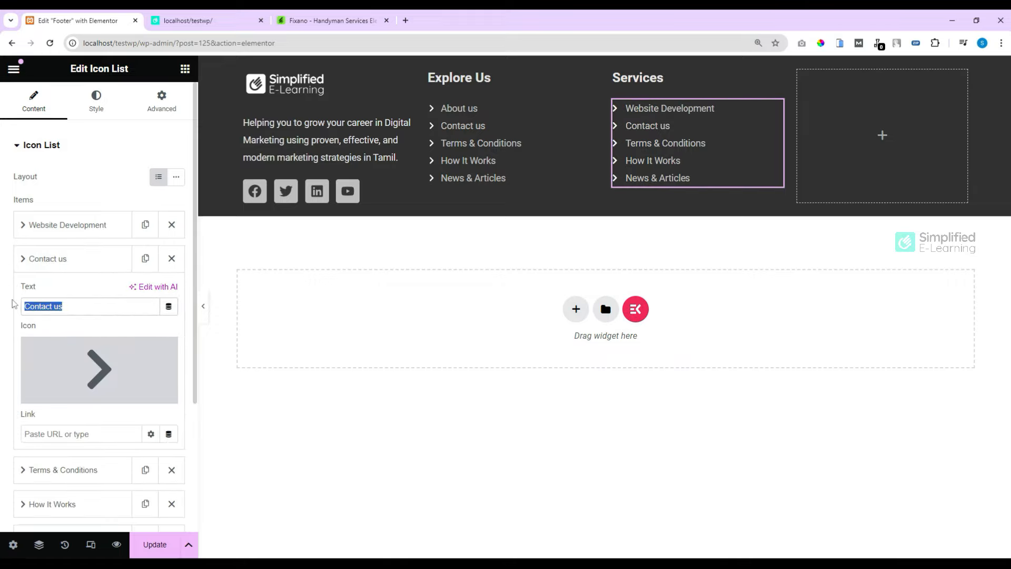
pyautogui.write('Digital Marketing')
pyautogui.click(54, 262)
pyautogui.click(53, 293)
pyautogui.moveTo(96, 341); pyautogui.dragTo(3, 344)
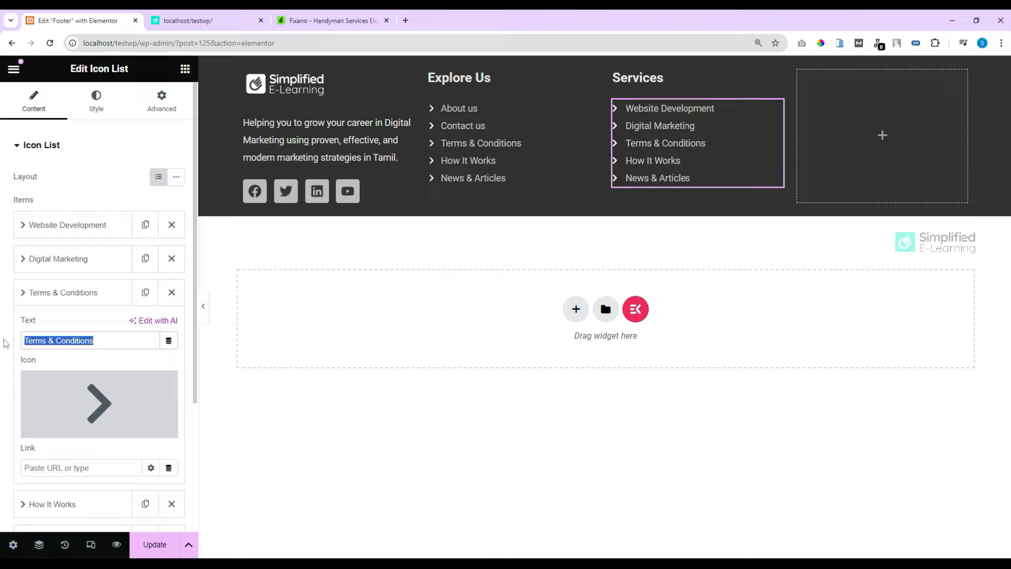
pyautogui.write('UI/UX Design')
# Step: Rename the last two list items to Website Maintenance and Social Media Management
pyautogui.click(63, 293)
pyautogui.click(67, 325)
pyautogui.moveTo(79, 375); pyautogui.dragTo(11, 375)
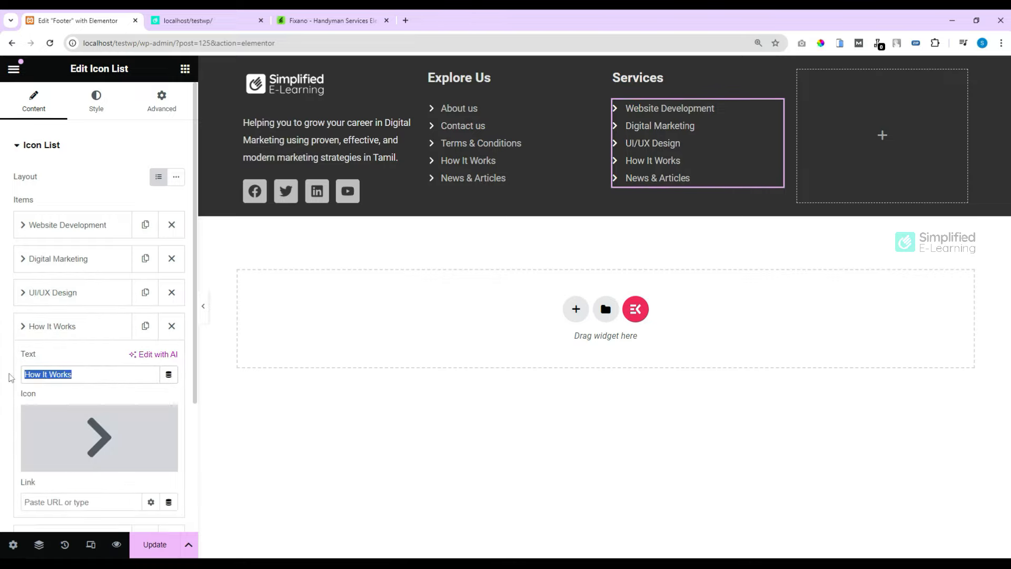
pyautogui.write('Website Maintenance')
pyautogui.click(66, 333)
pyautogui.click(86, 367)
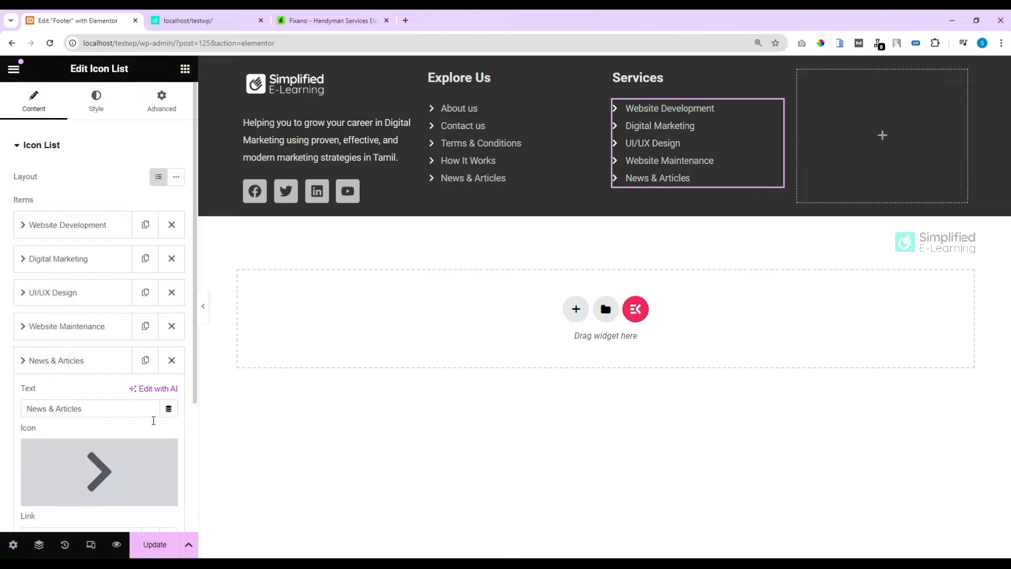
pyautogui.moveTo(81, 408); pyautogui.dragTo(15, 409)
pyautogui.write('Social Media Management')
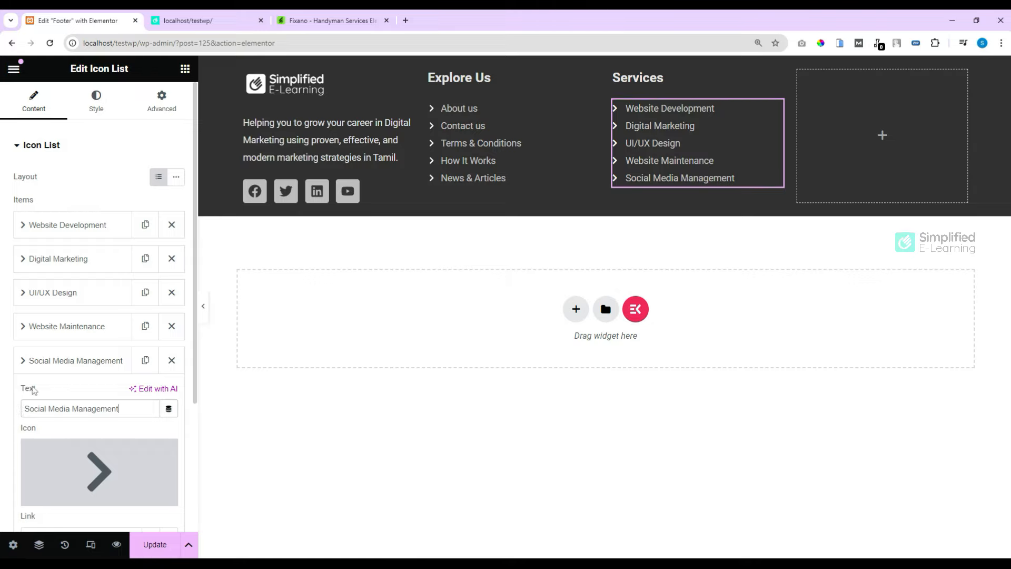
pyautogui.click(49, 368)
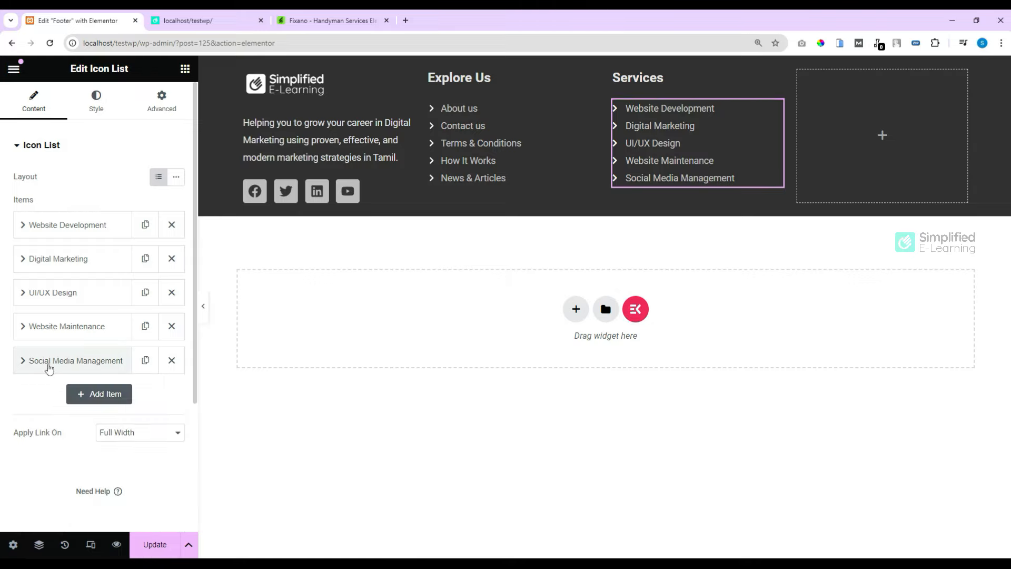
pyautogui.click(68, 226)
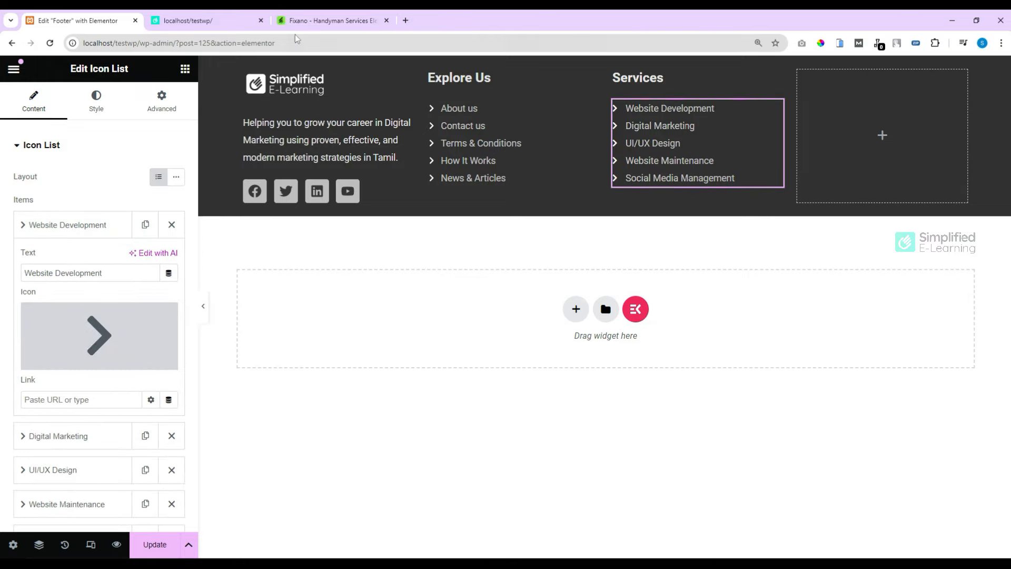
# Step: Switch to the Fixano template preview to check its footer layout
pyautogui.click(331, 20)
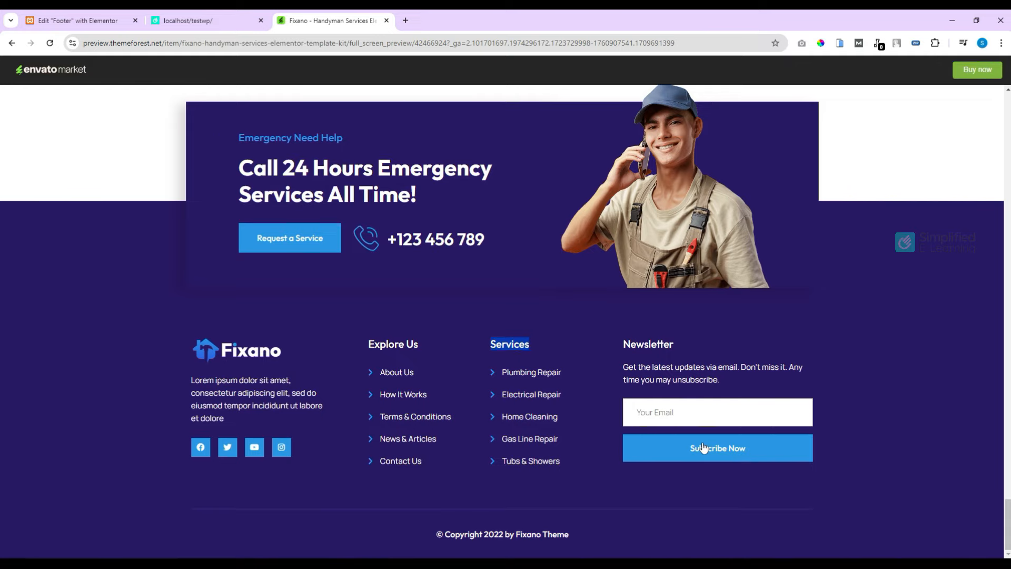
# Step: Copy the Services heading and its five-item list into the empty fourth footer column
pyautogui.click(84, 22)
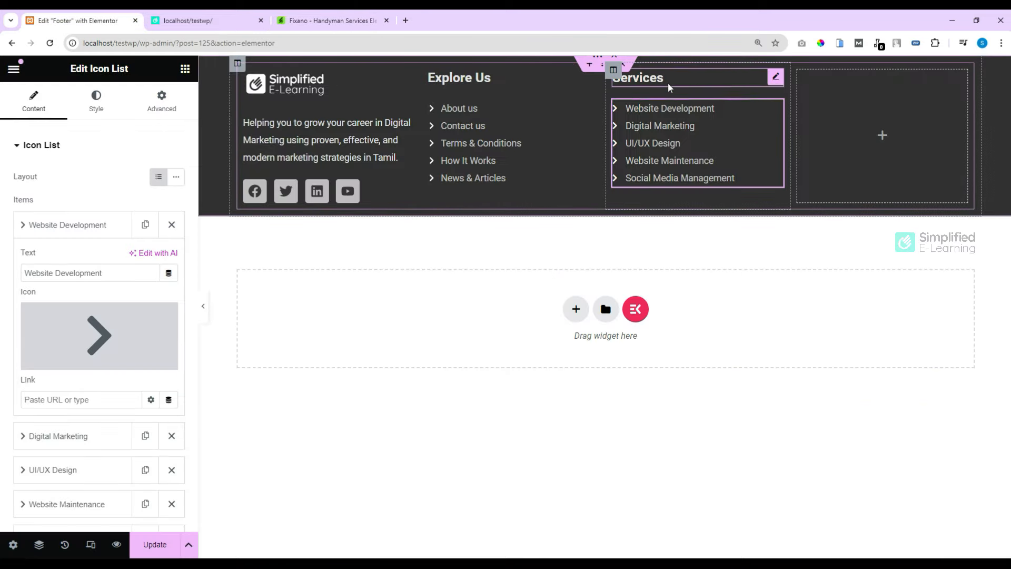
pyautogui.rightClick(668, 82)
pyautogui.click(699, 149)
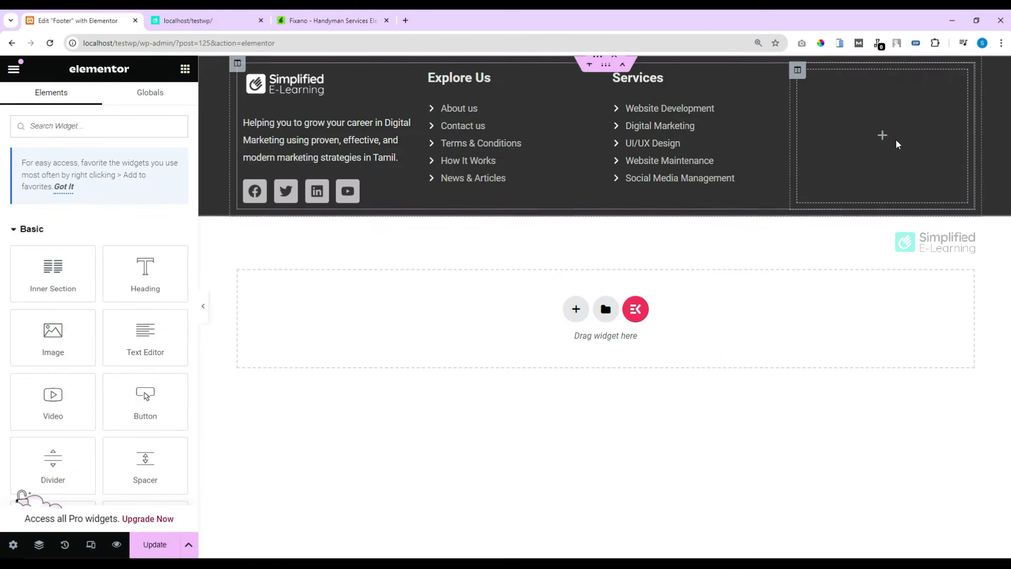
pyautogui.rightClick(880, 136)
pyautogui.click(871, 249)
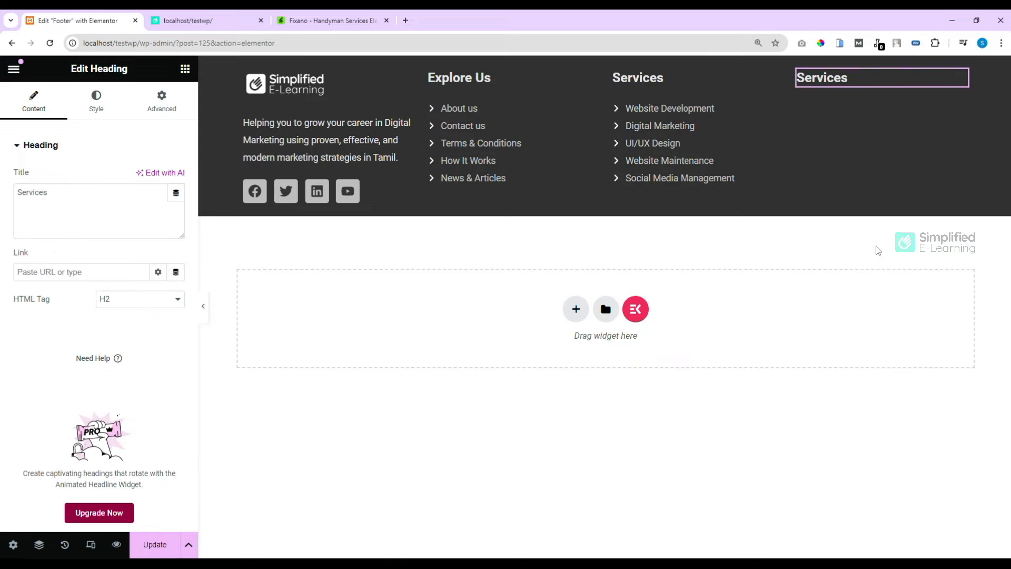
pyautogui.rightClick(729, 146)
pyautogui.click(760, 213)
pyautogui.rightClick(854, 136)
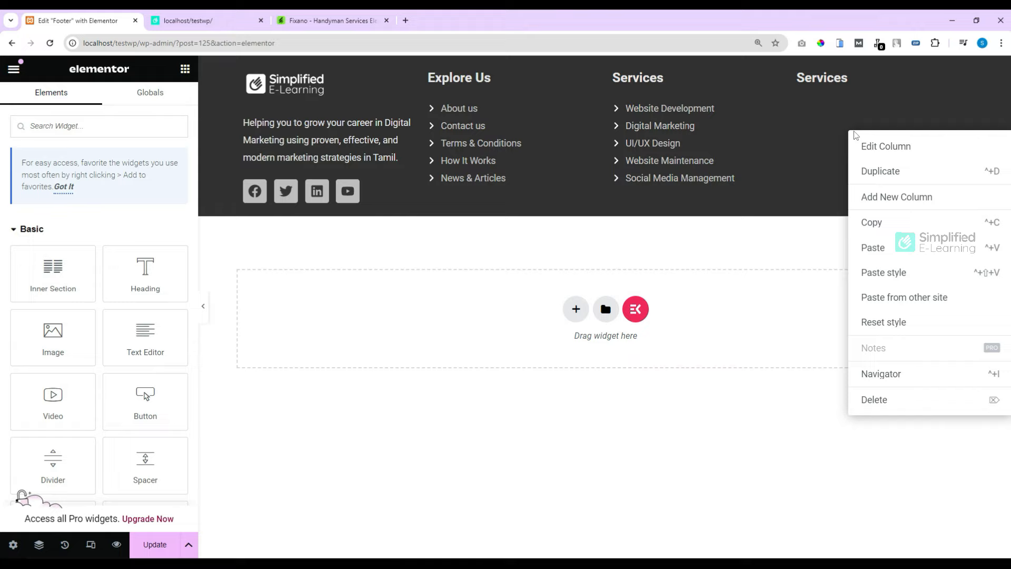
pyautogui.click(875, 247)
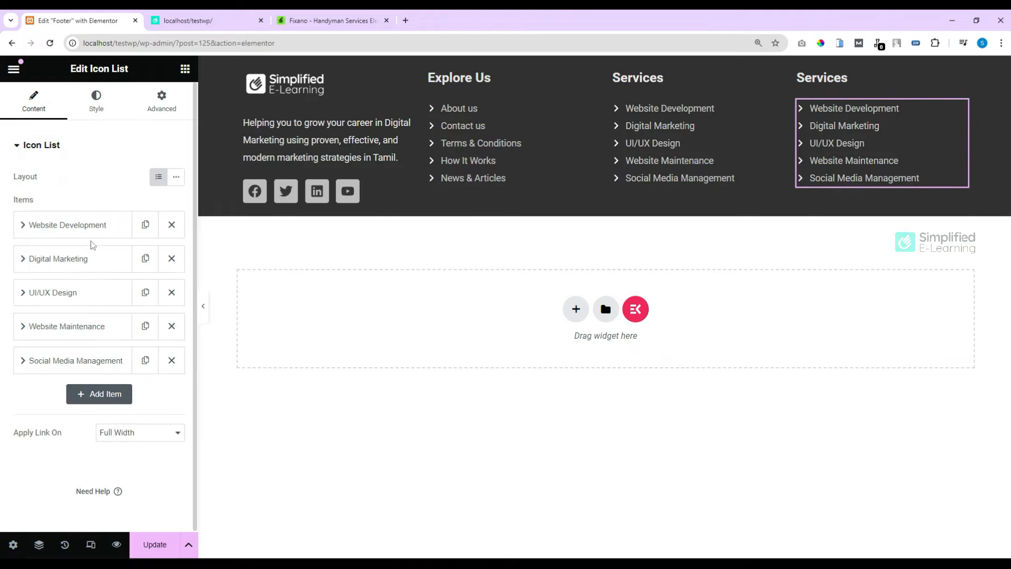
# Step: Cut the fourth column's list to three items and give Website Development a Building icon
pyautogui.click(171, 326)
pyautogui.click(171, 326)
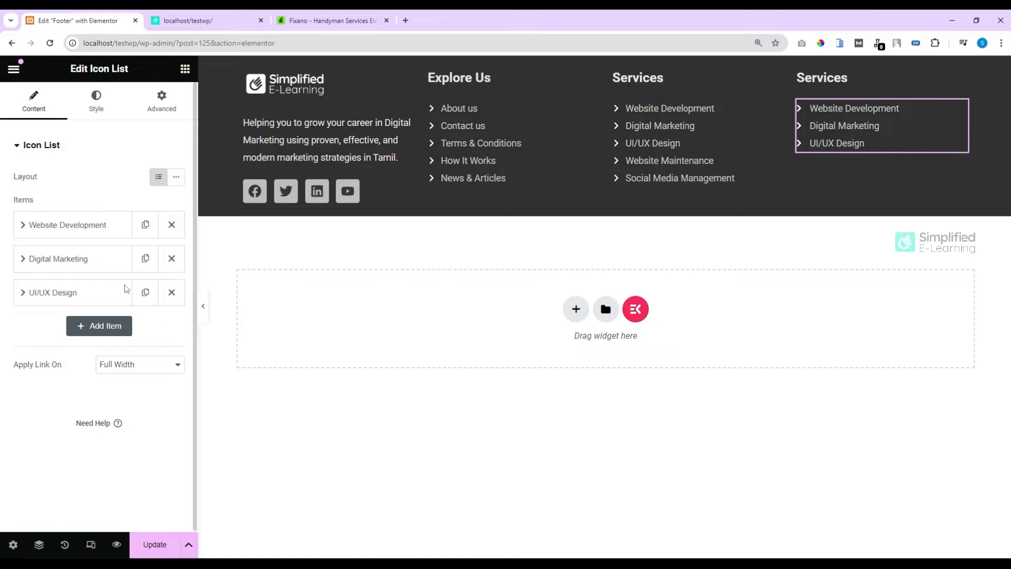
pyautogui.click(63, 225)
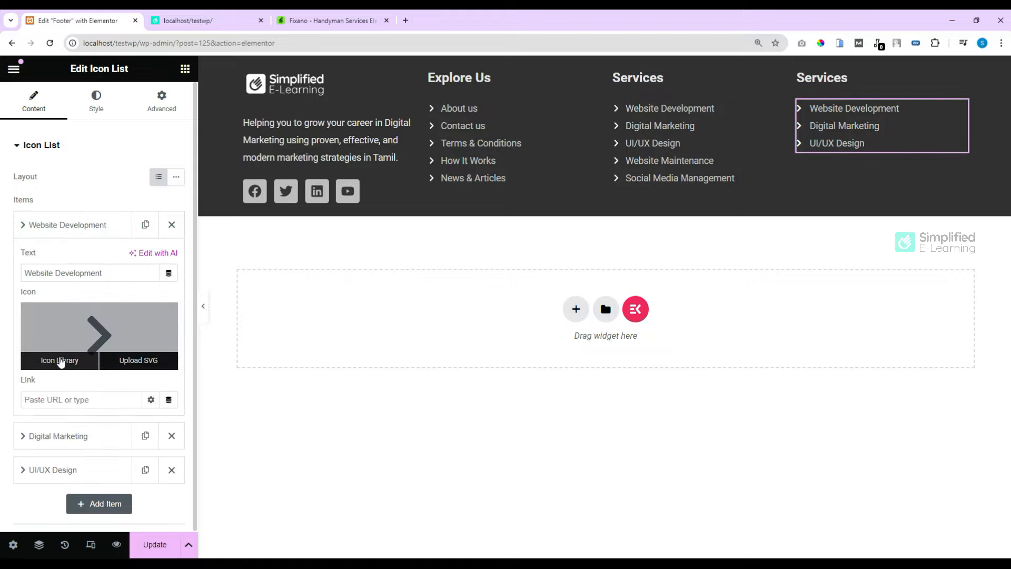
pyautogui.click(60, 360)
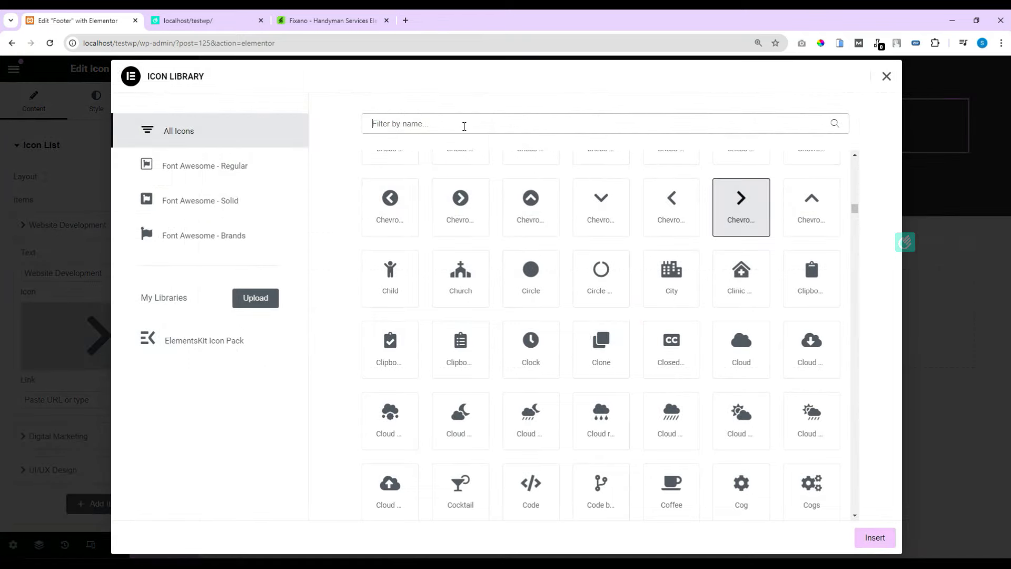
pyautogui.write('map')
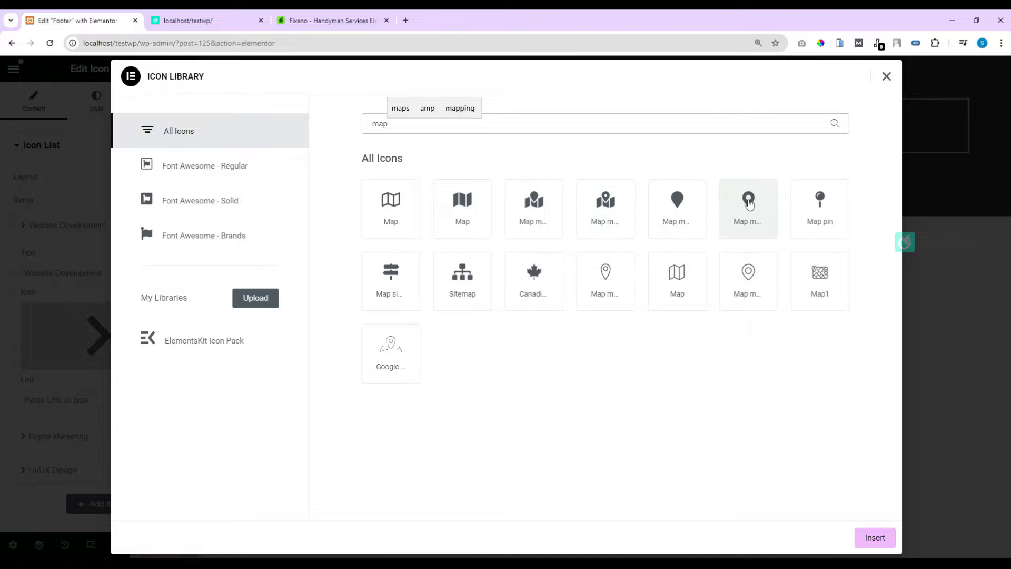
pyautogui.moveTo(396, 127); pyautogui.dragTo(370, 125)
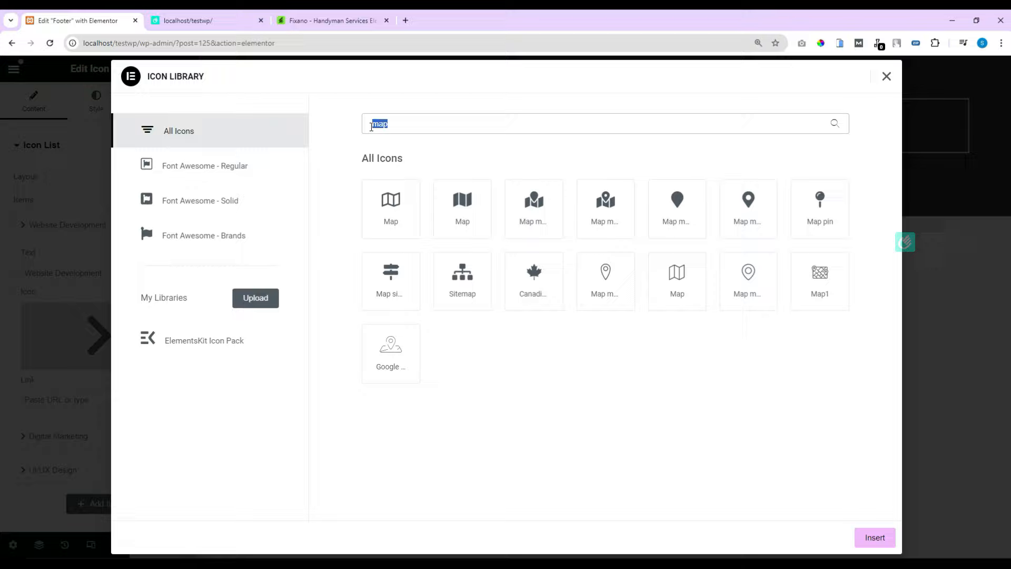
pyautogui.write('bui')
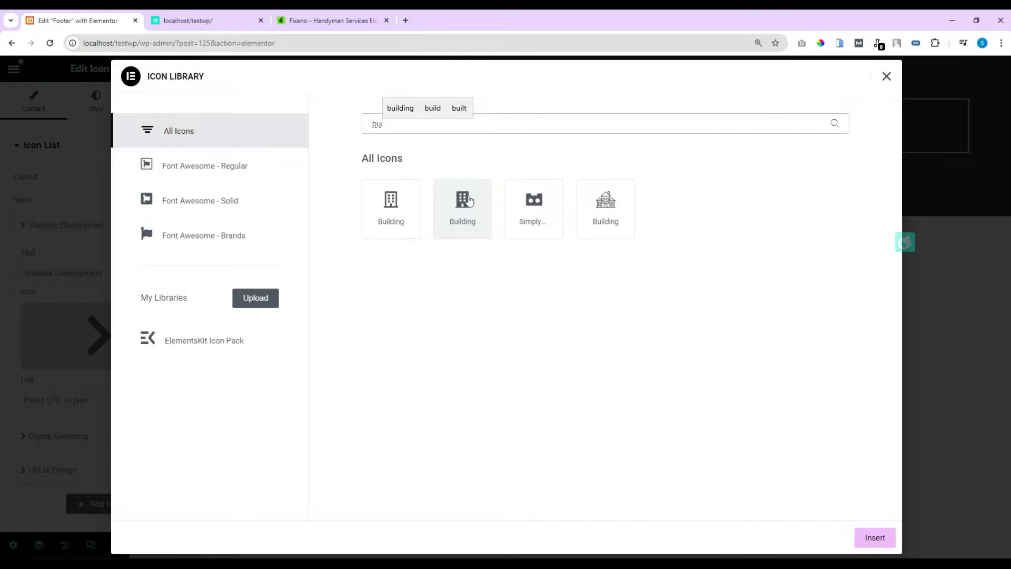
pyautogui.click(390, 204)
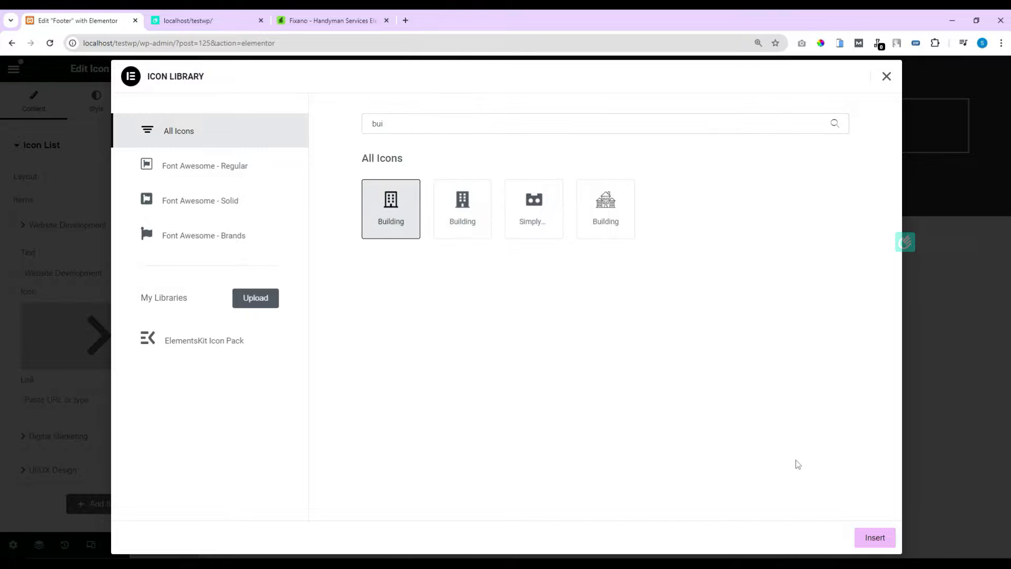
pyautogui.click(866, 538)
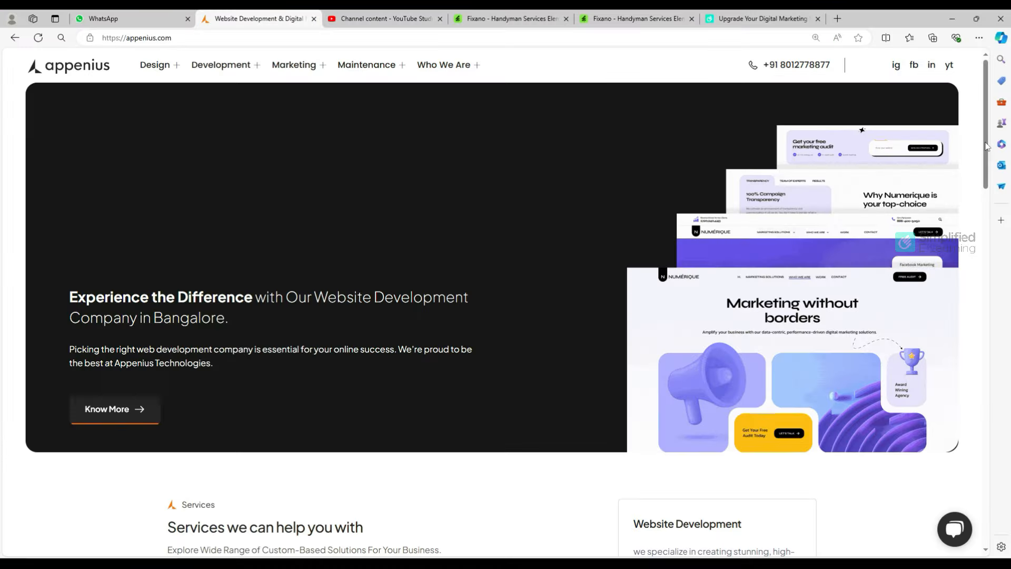
# Step: Scroll appenius.com down to the footer and select its Contact street address
pyautogui.moveTo(988, 148); pyautogui.dragTo(1007, 510)
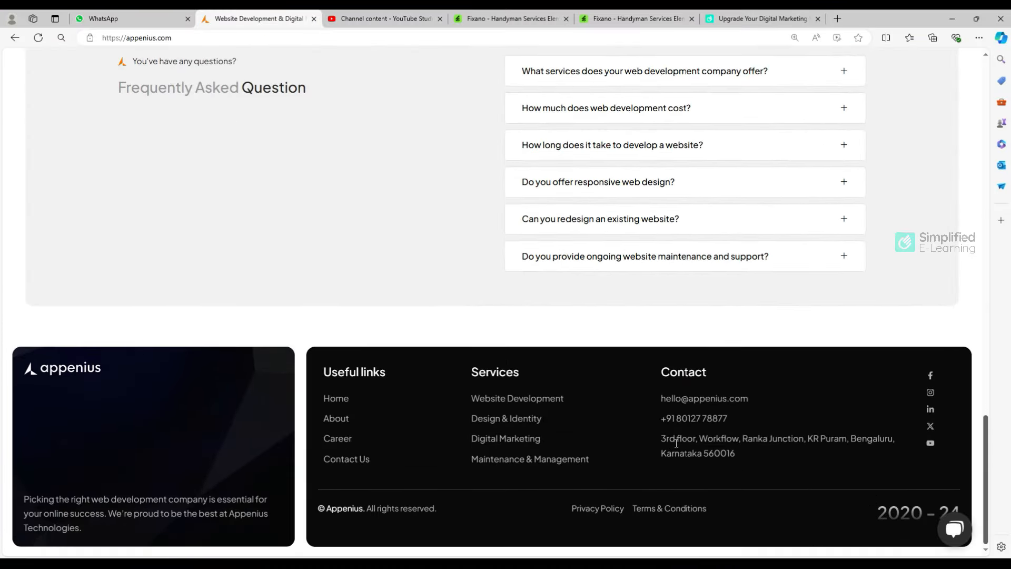
pyautogui.moveTo(661, 439); pyautogui.dragTo(735, 459)
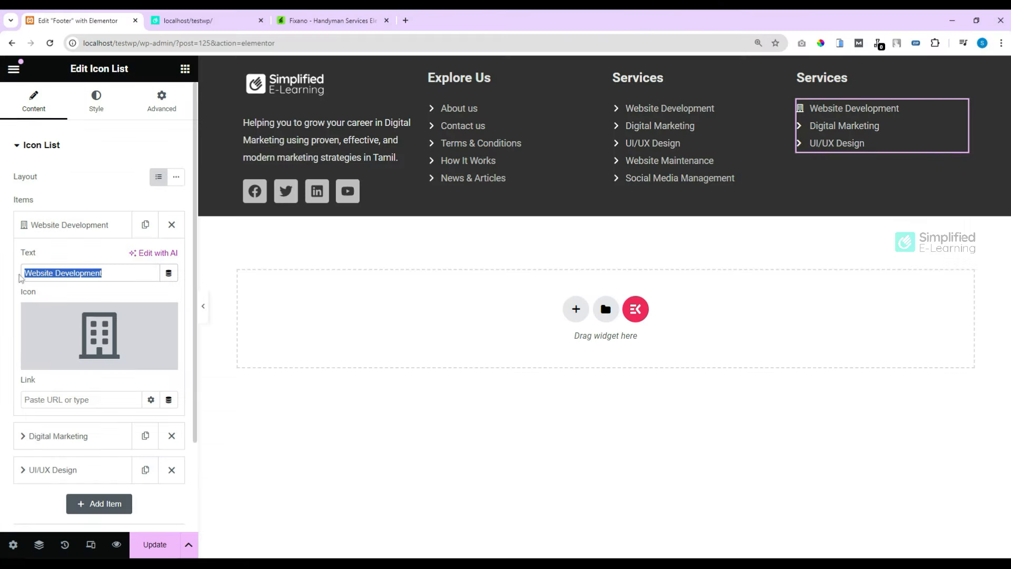
# Step: Paste the street address into item one; make item two a Mail-icon company e-mail entry
pyautogui.hotkey('ctrl', 'v')
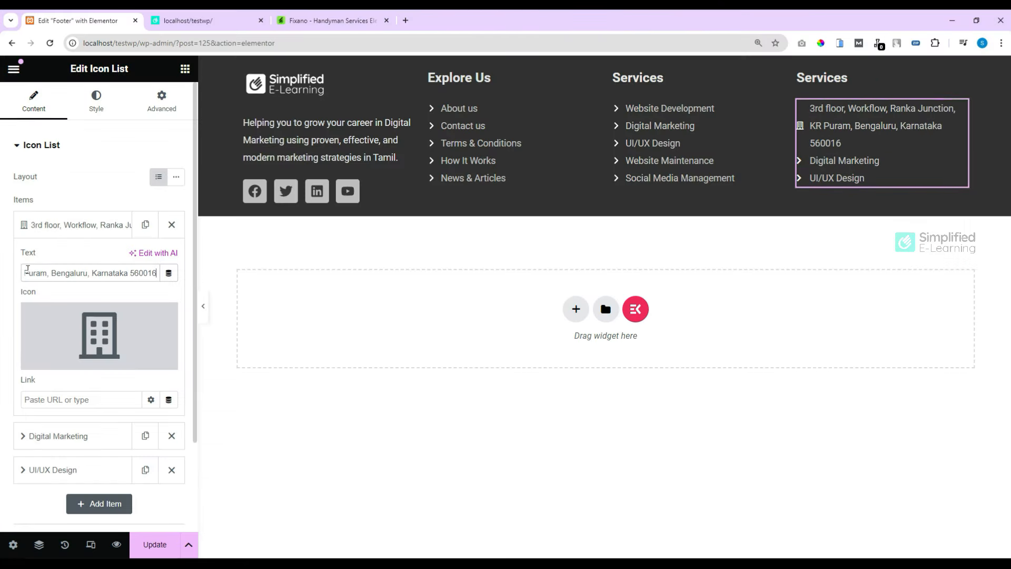
pyautogui.click(48, 232)
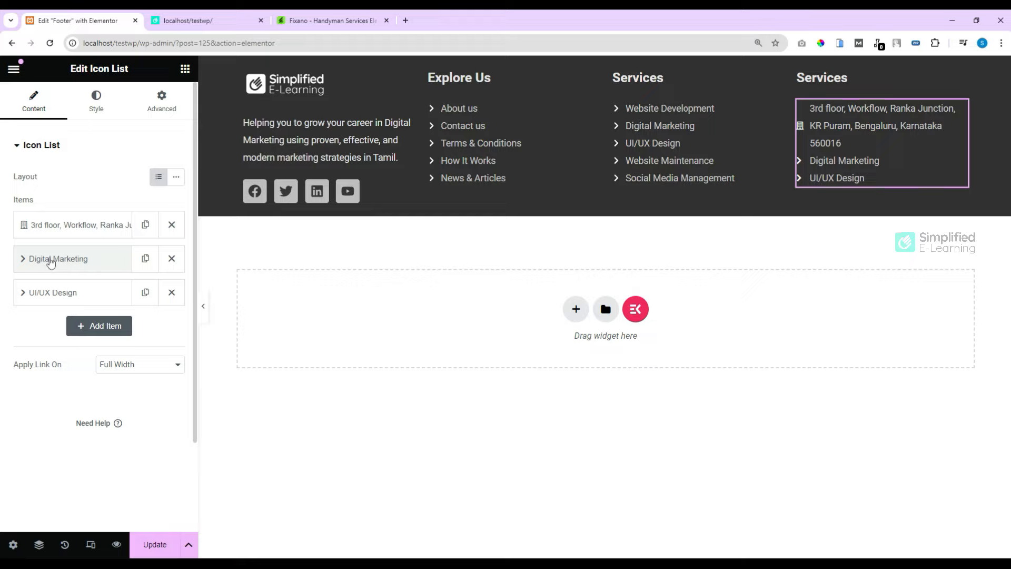
pyautogui.click(51, 263)
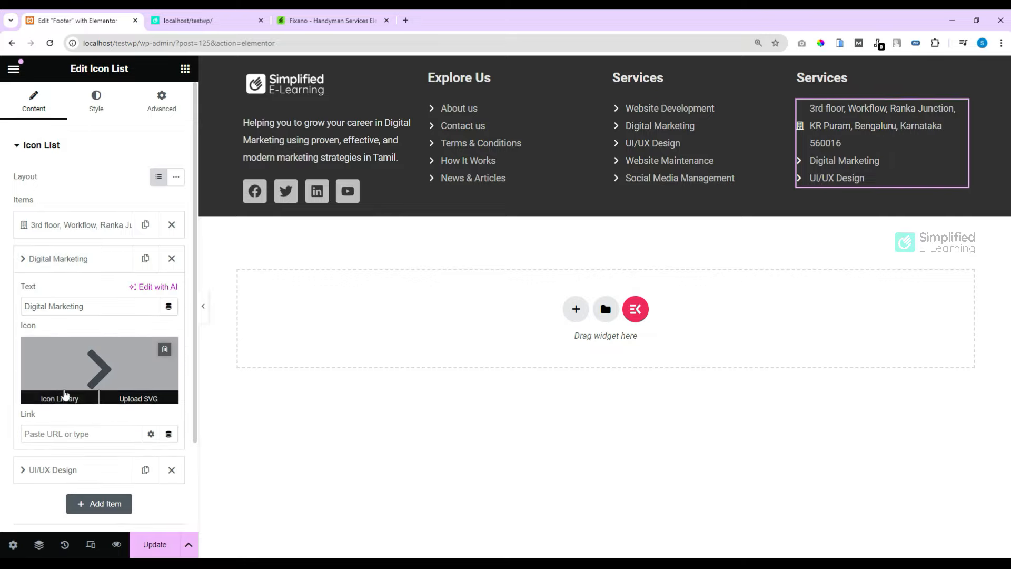
pyautogui.click(59, 394)
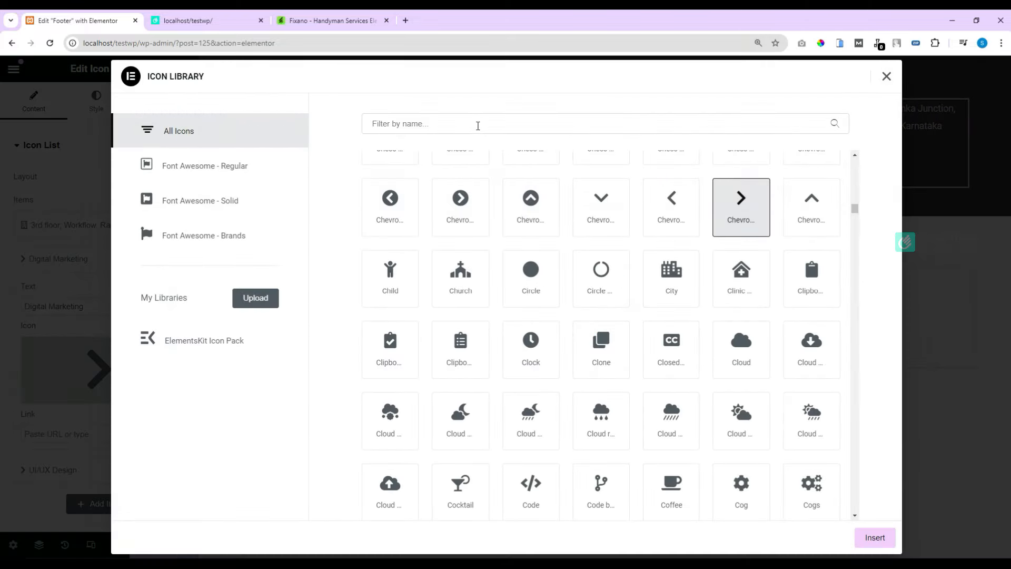
pyautogui.write('mail')
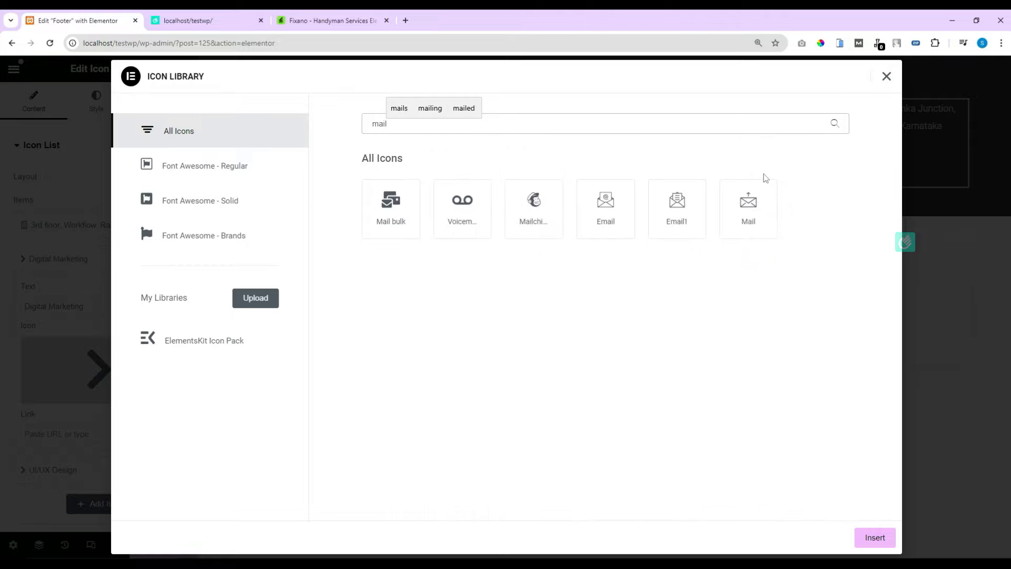
pyautogui.click(748, 202)
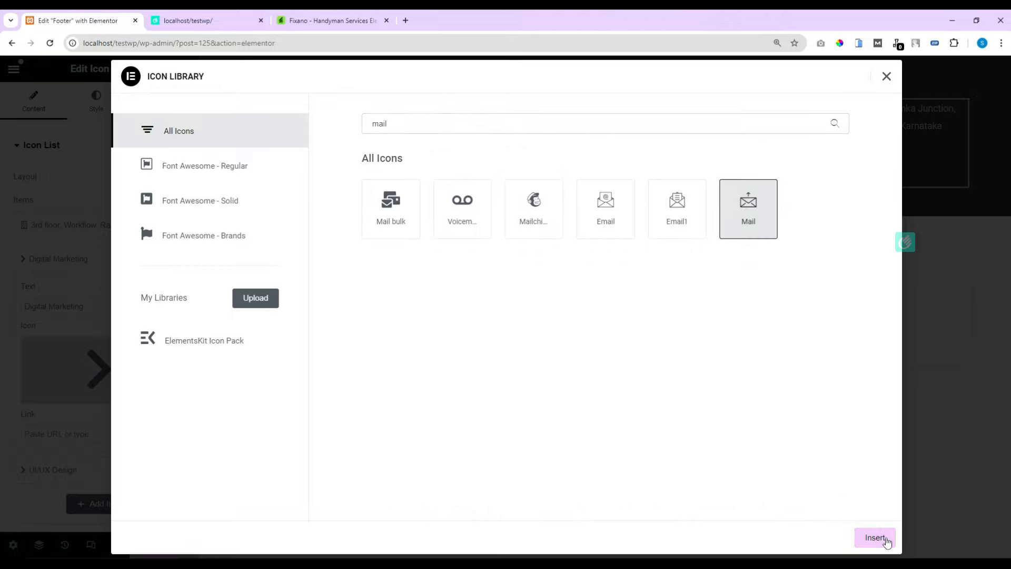
pyautogui.click(875, 537)
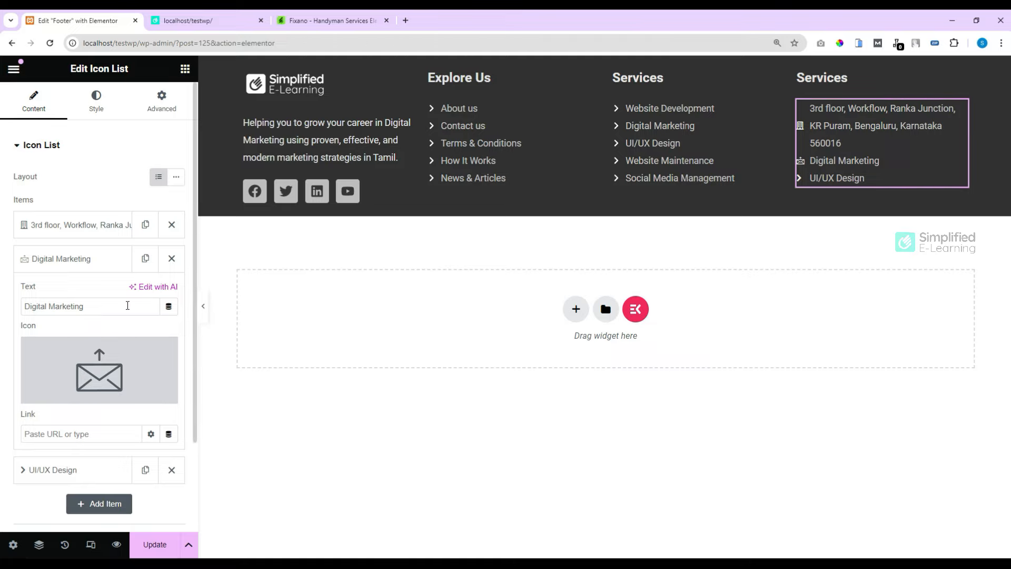
pyautogui.moveTo(128, 306); pyautogui.dragTo(9, 308)
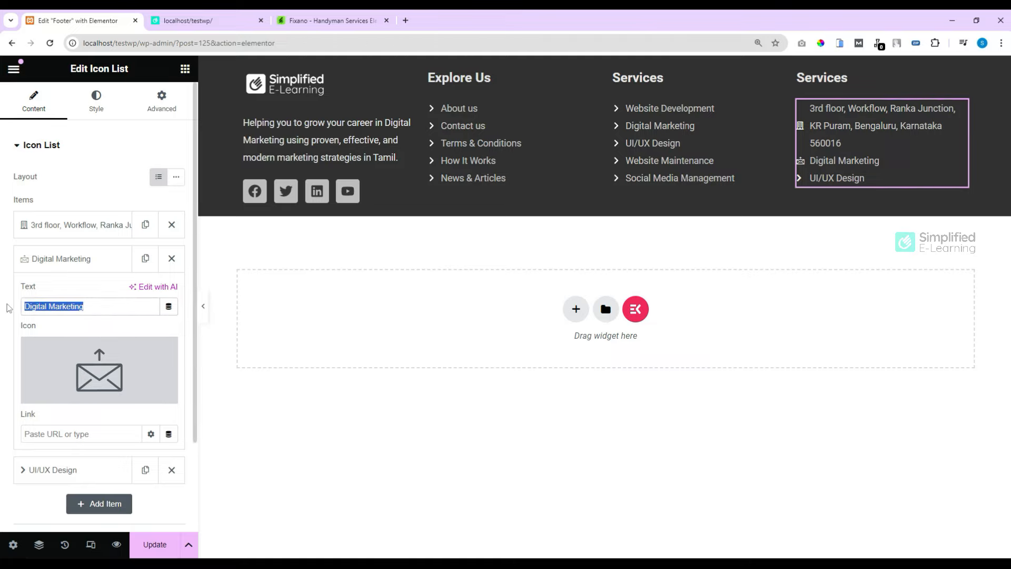
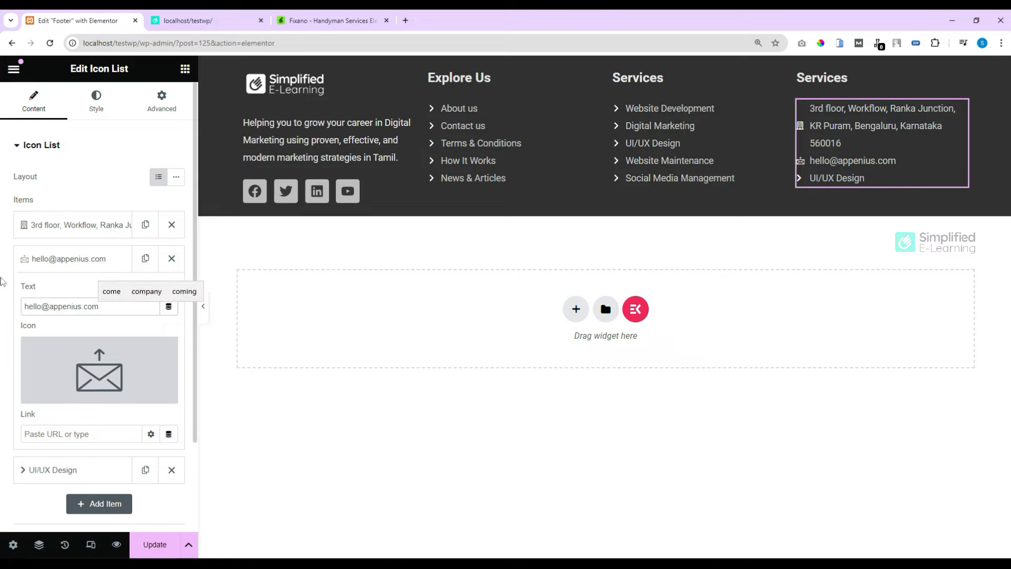
# Step: Search the Icon Library for a 'phone' icon for the third list item
pyautogui.click(59, 256)
pyautogui.click(58, 294)
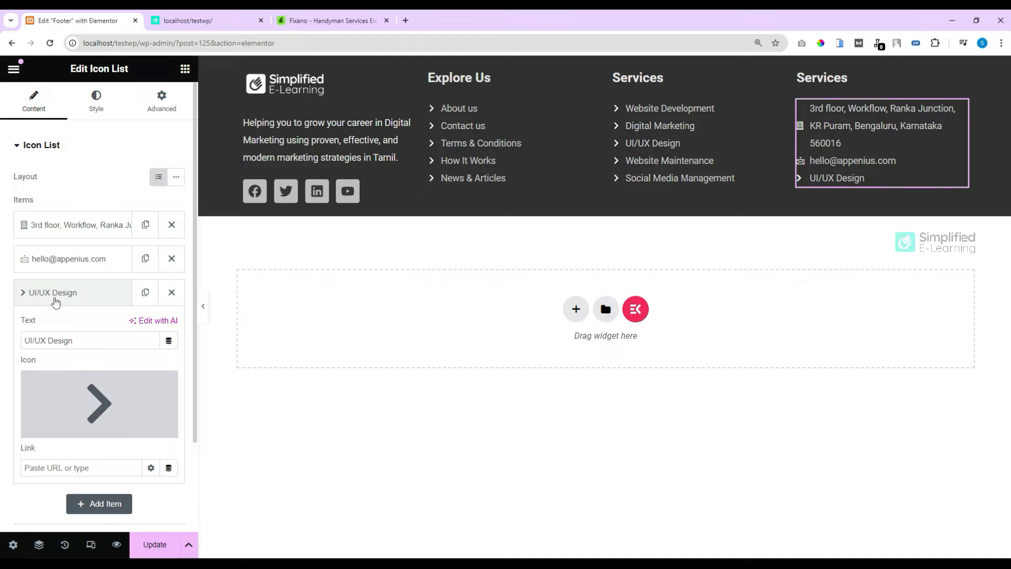
pyautogui.click(66, 430)
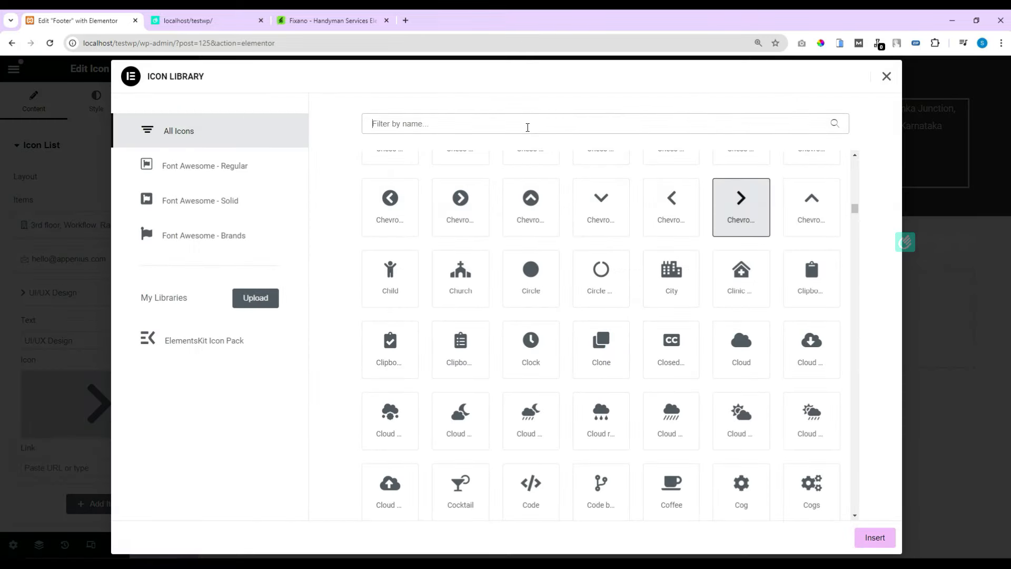
pyautogui.click(527, 127)
pyautogui.write('phone')
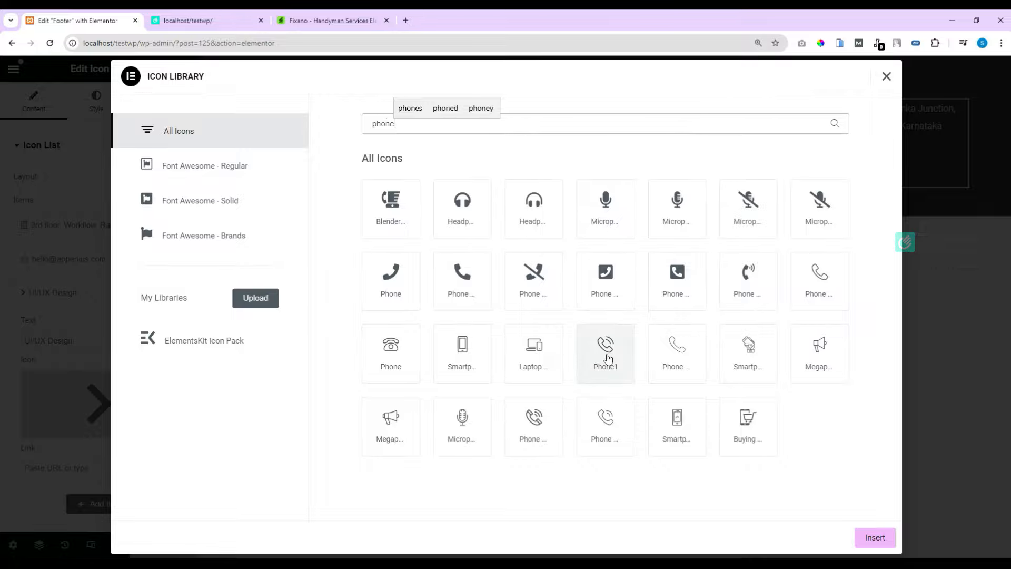
# Step: Give the third item the Phone1 icon and the company contact phone number as text
pyautogui.click(608, 358)
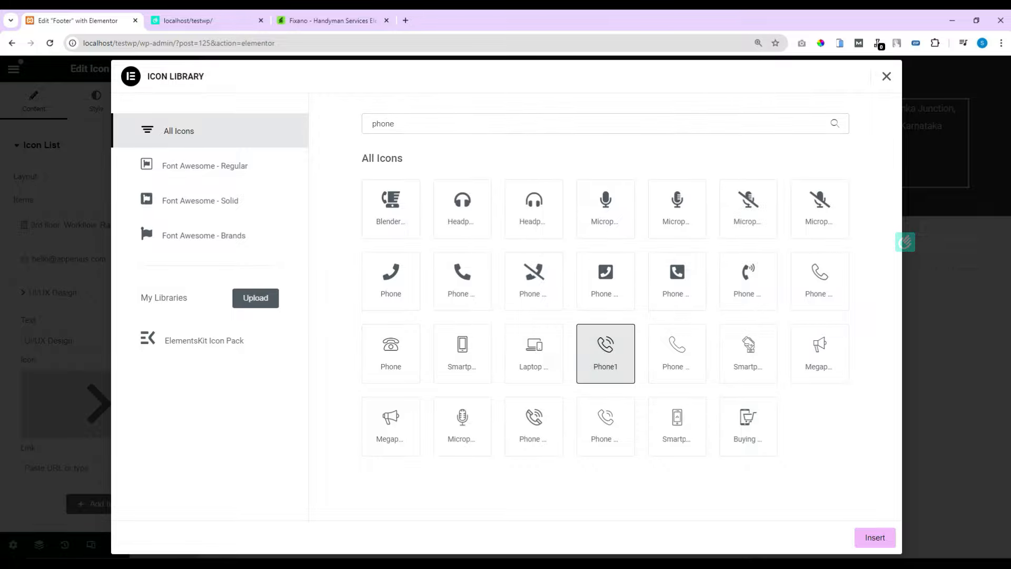
pyautogui.click(875, 538)
pyautogui.moveTo(77, 340); pyautogui.dragTo(15, 349)
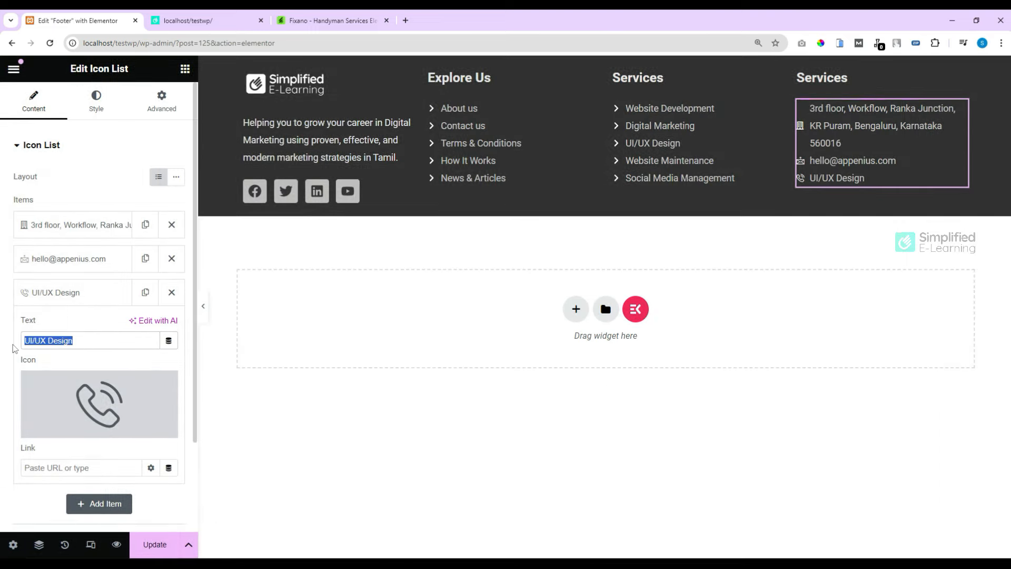
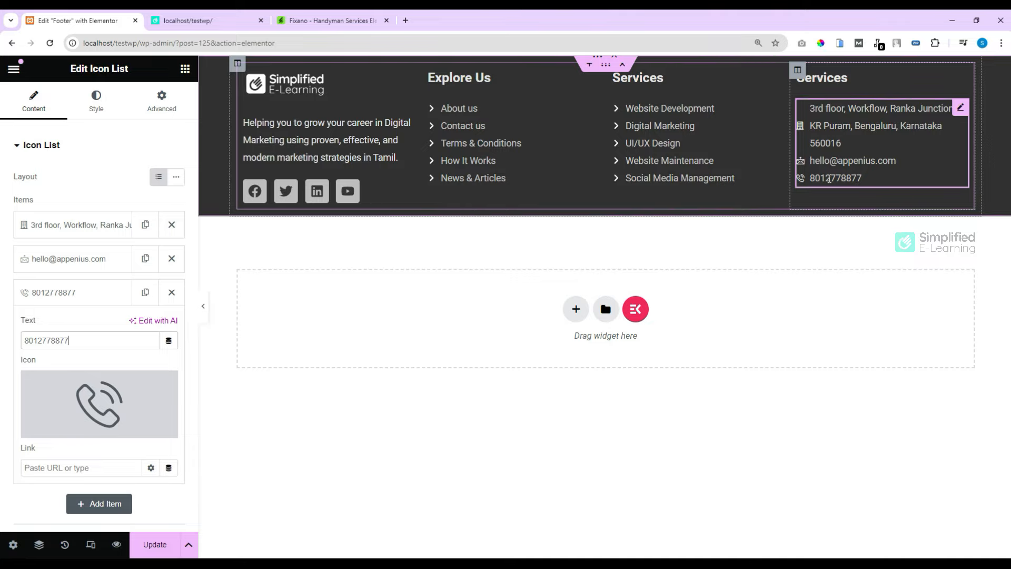
# Step: Link the phone item to its own number with a tel: link
pyautogui.doubleClick(53, 339)
pyautogui.hotkey('ctrl', 'c')
pyautogui.click(55, 468)
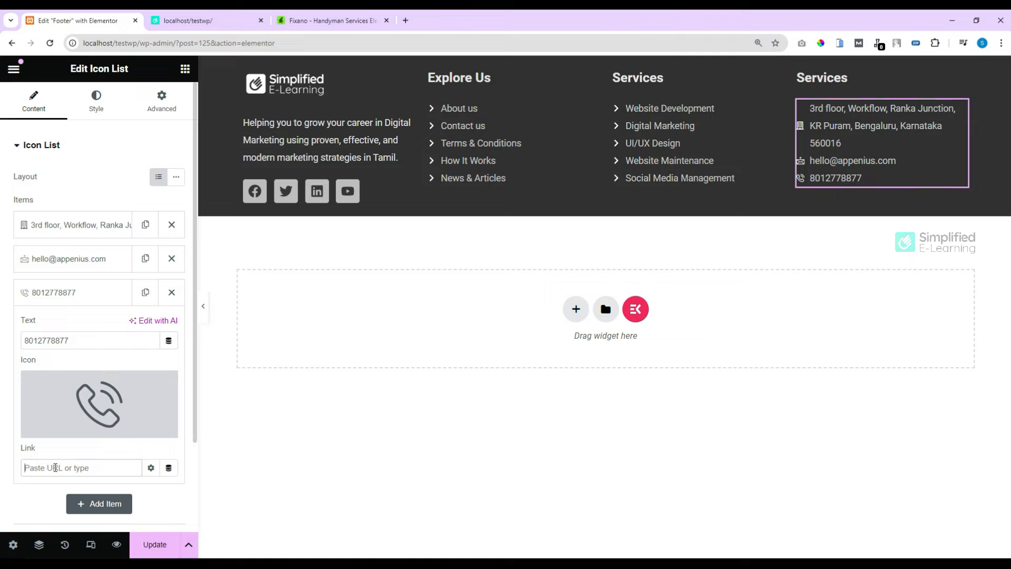
pyautogui.write('tel')
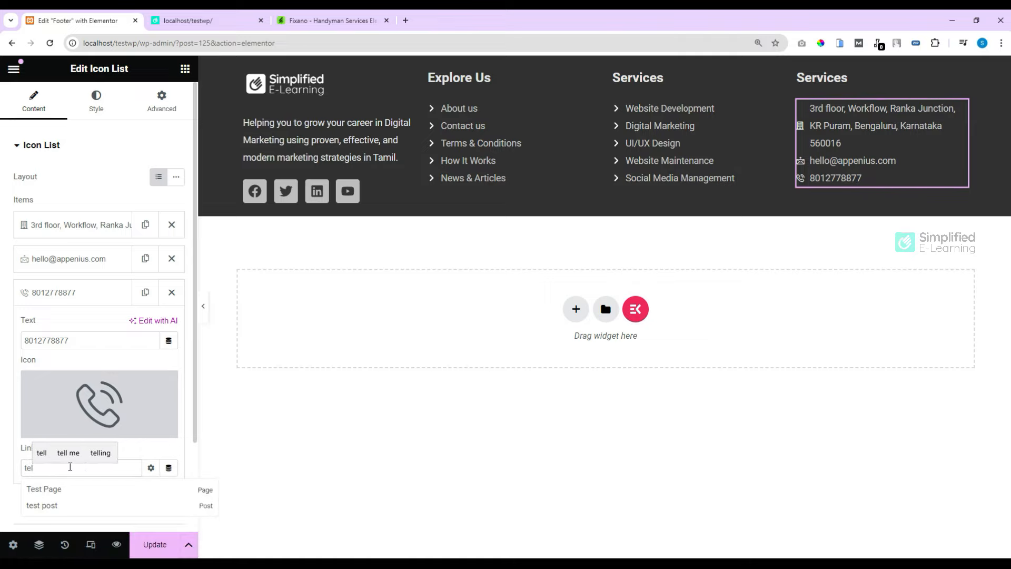
pyautogui.write(':')
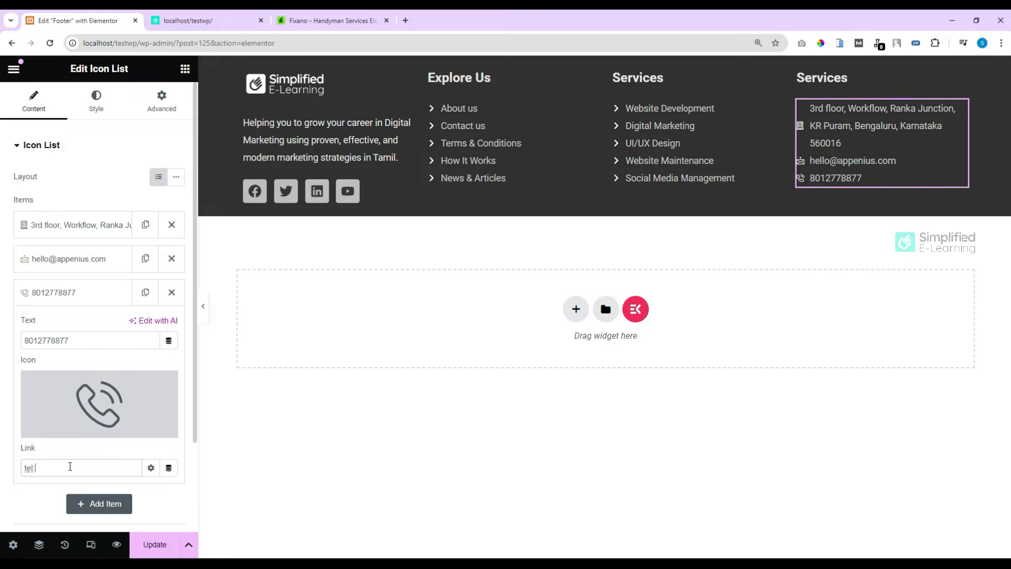
pyautogui.hotkey('ctrl', 'v')
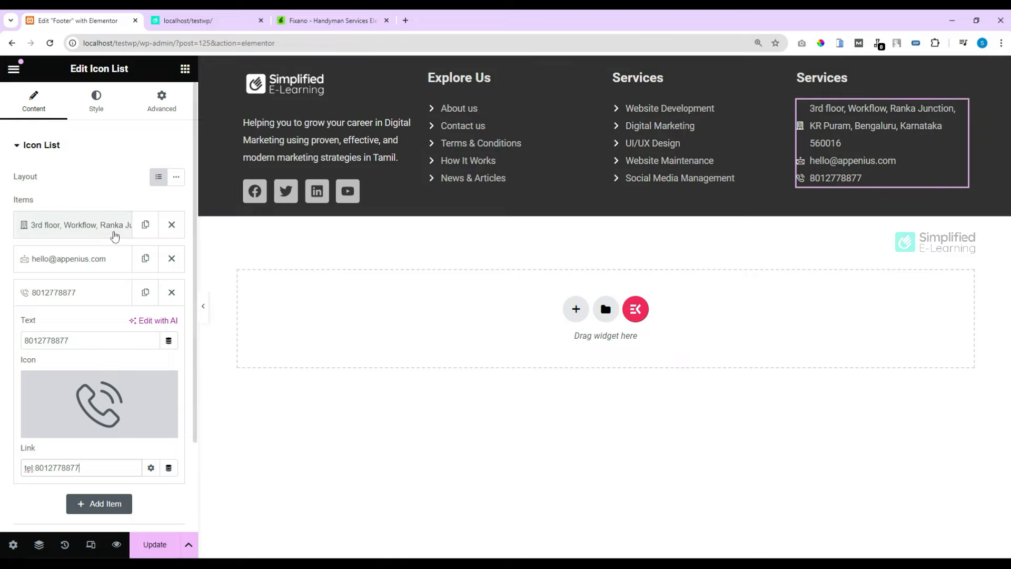
# Step: Link the e-mail item to its own address with a mailto: link
pyautogui.click(75, 261)
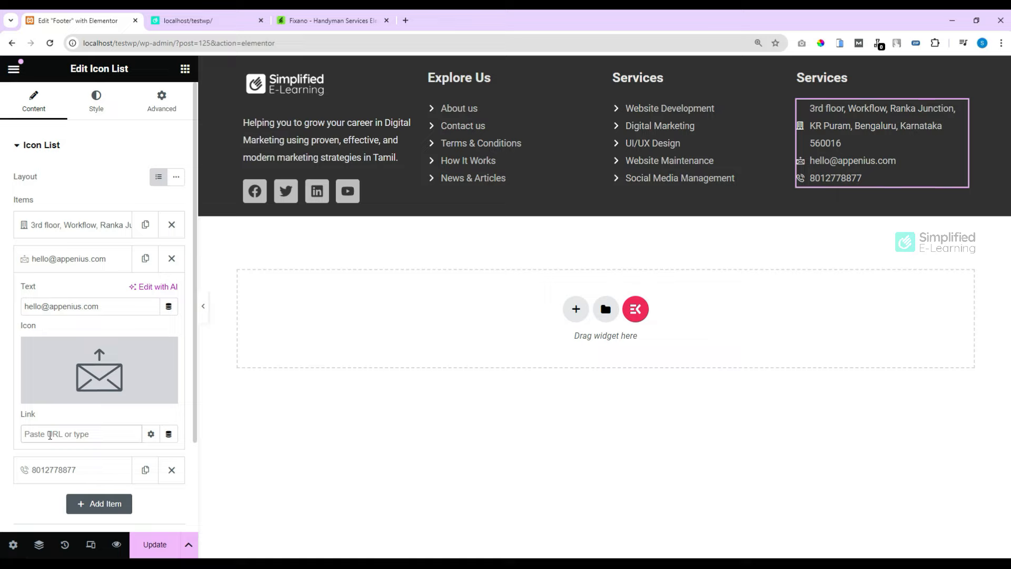
pyautogui.write('mailto')
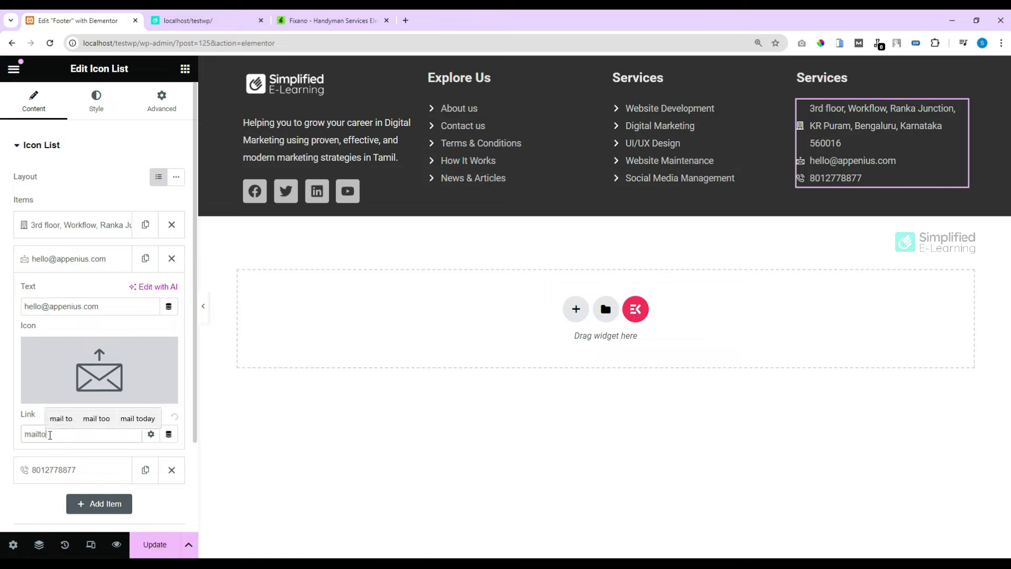
pyautogui.write(':')
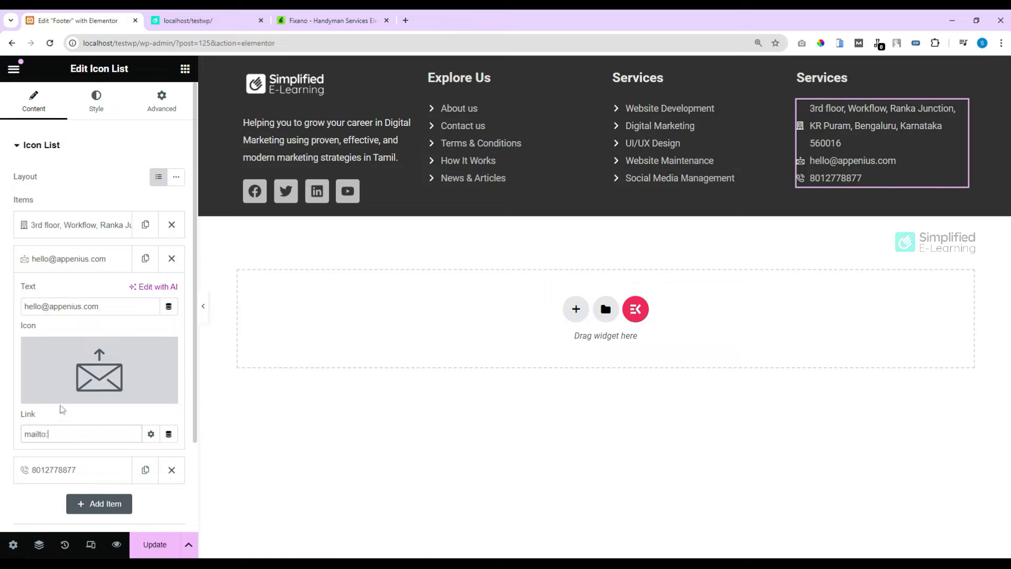
pyautogui.moveTo(114, 310); pyautogui.dragTo(23, 311)
pyautogui.hotkey('ctrl', 'c')
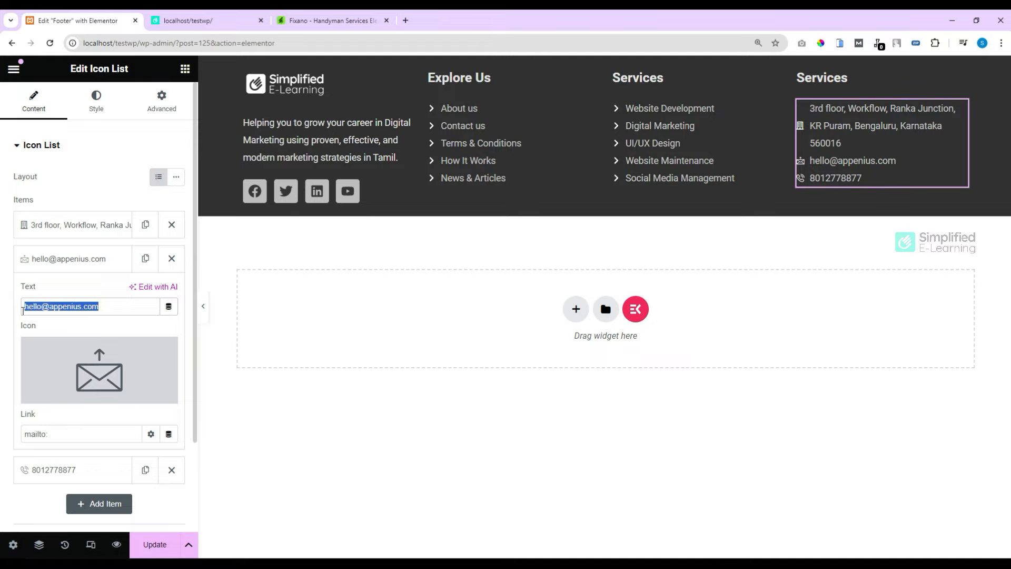
pyautogui.click(68, 436)
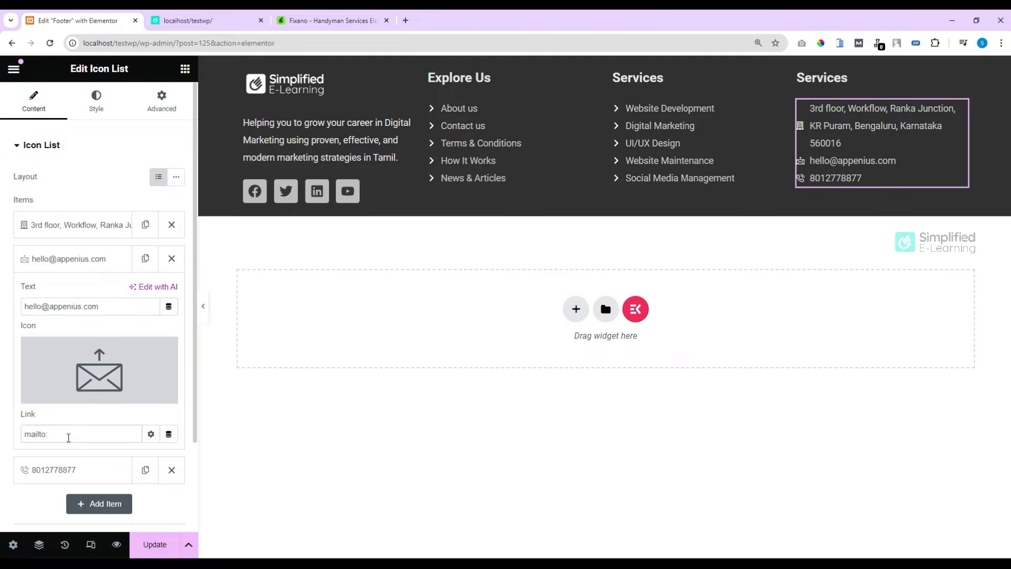
pyautogui.hotkey('ctrl', 'v')
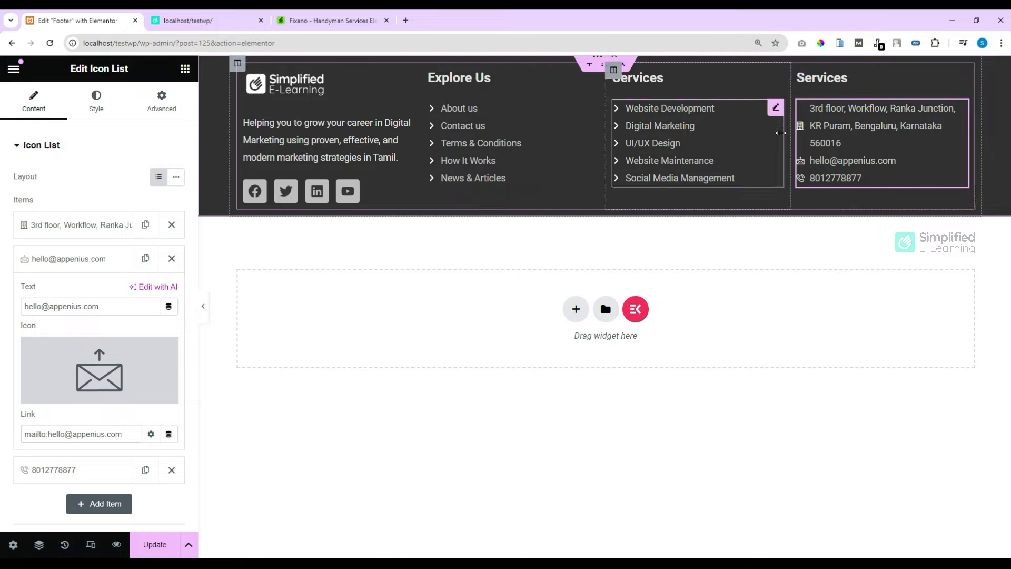
pyautogui.click(185, 68)
# Step: Add a two-column inner section below the footer, with a one-item Icon List on the left
pyautogui.moveTo(50, 271); pyautogui.dragTo(519, 205)
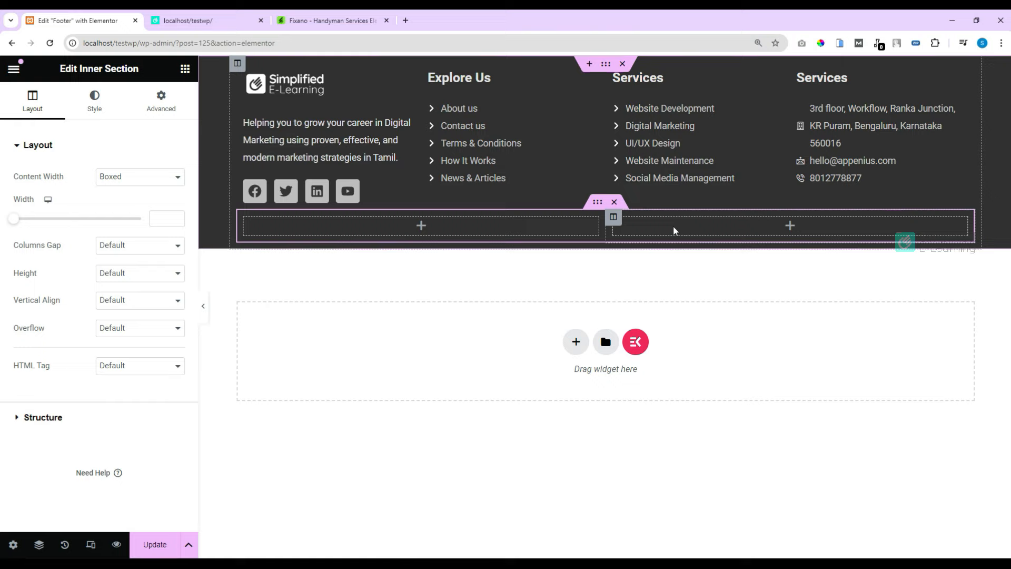
pyautogui.click(185, 68)
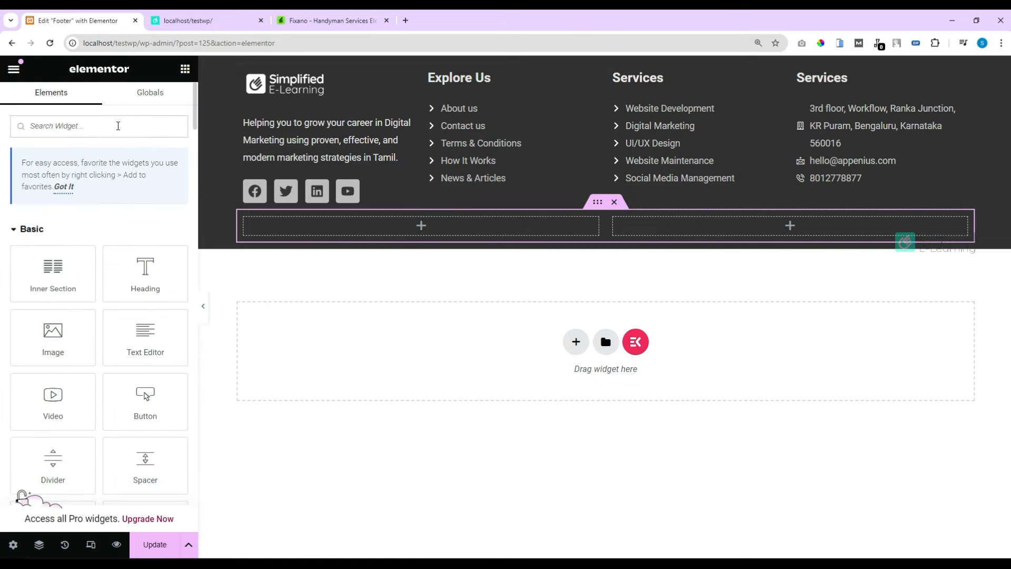
pyautogui.write('list')
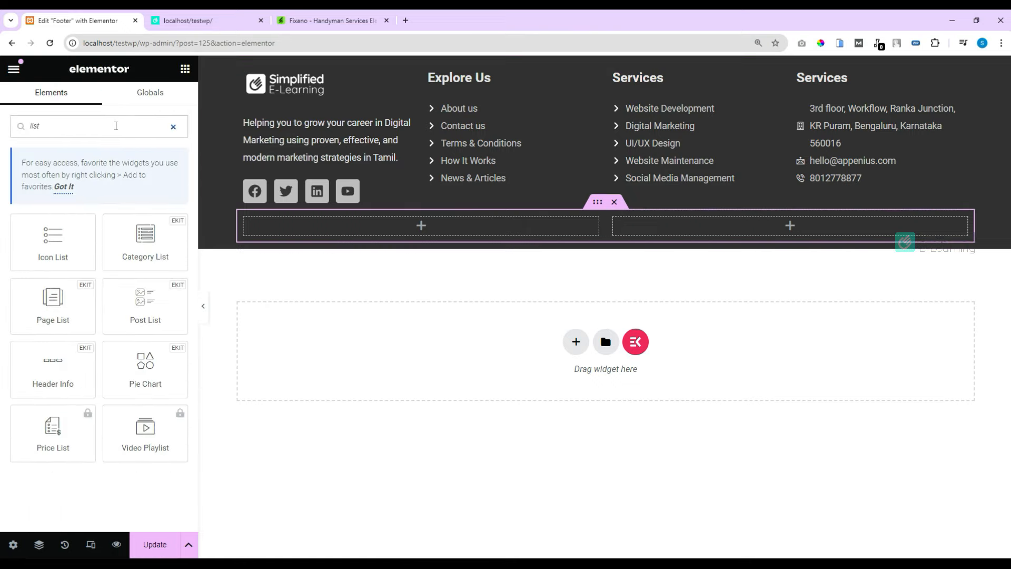
pyautogui.moveTo(47, 245); pyautogui.dragTo(425, 229)
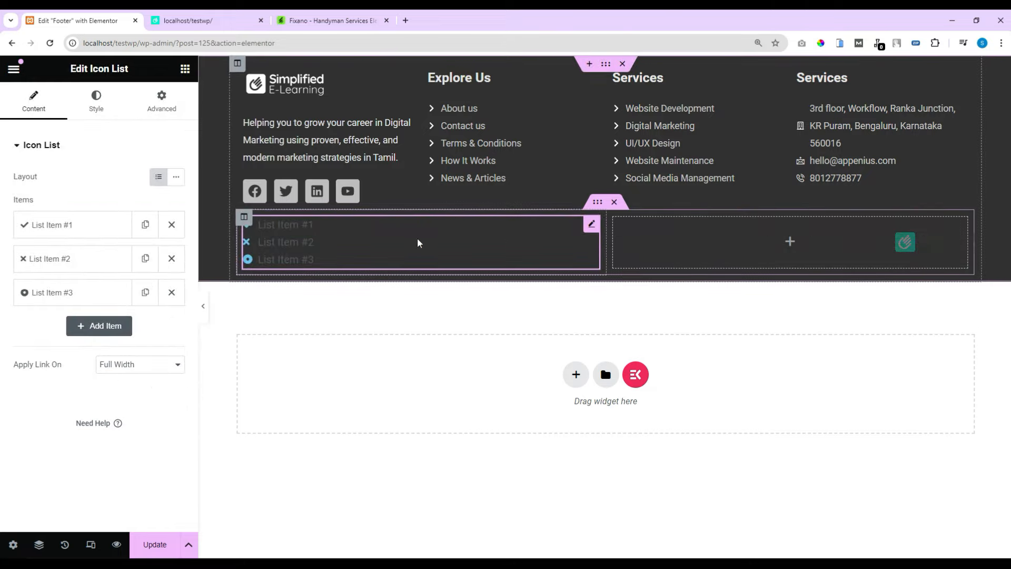
pyautogui.click(173, 259)
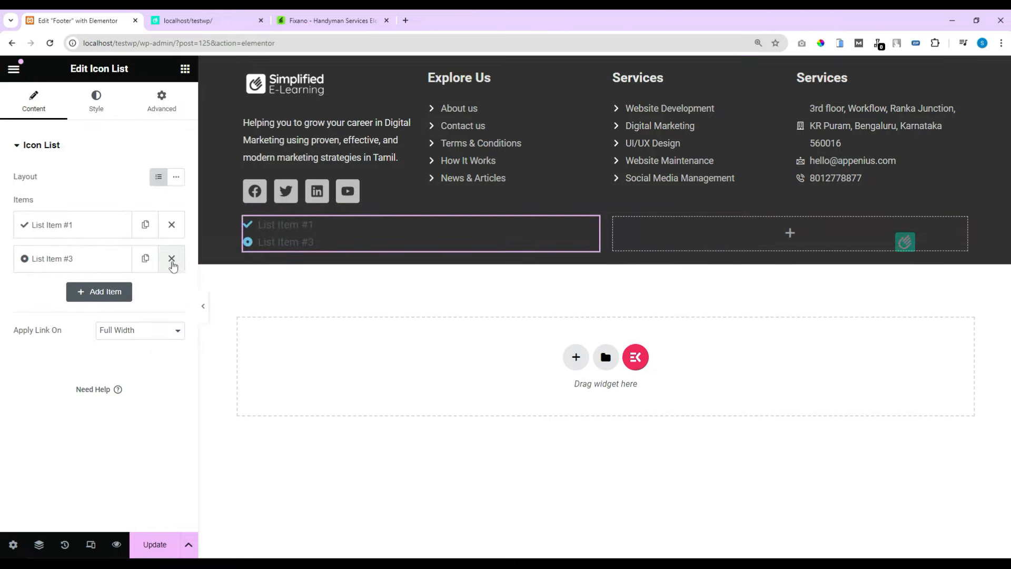
pyautogui.click(172, 259)
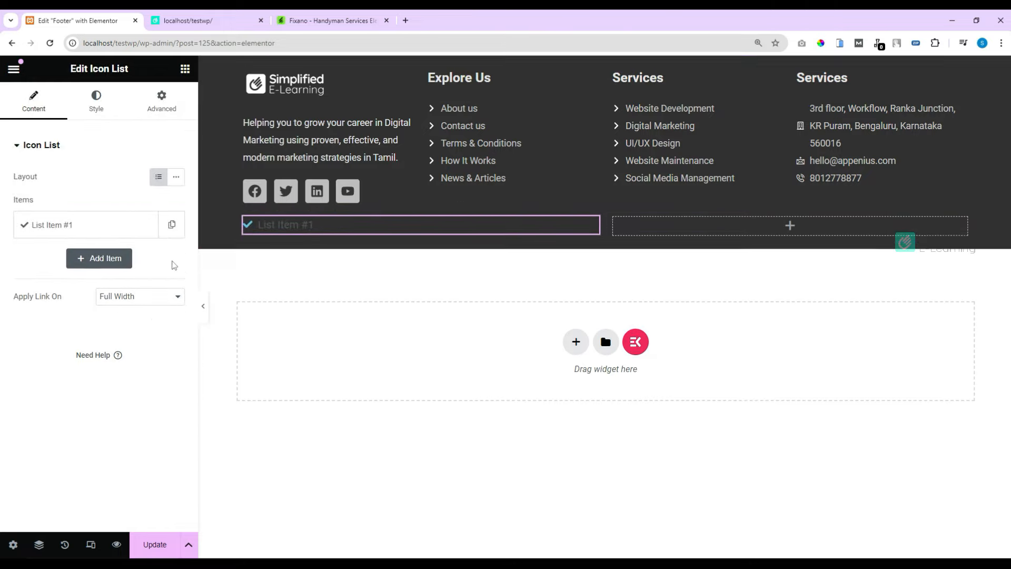
# Step: Give List Item #1 a Copyright icon and the text '2024 simplified e-Learning. all rights reserved'
pyautogui.click(110, 231)
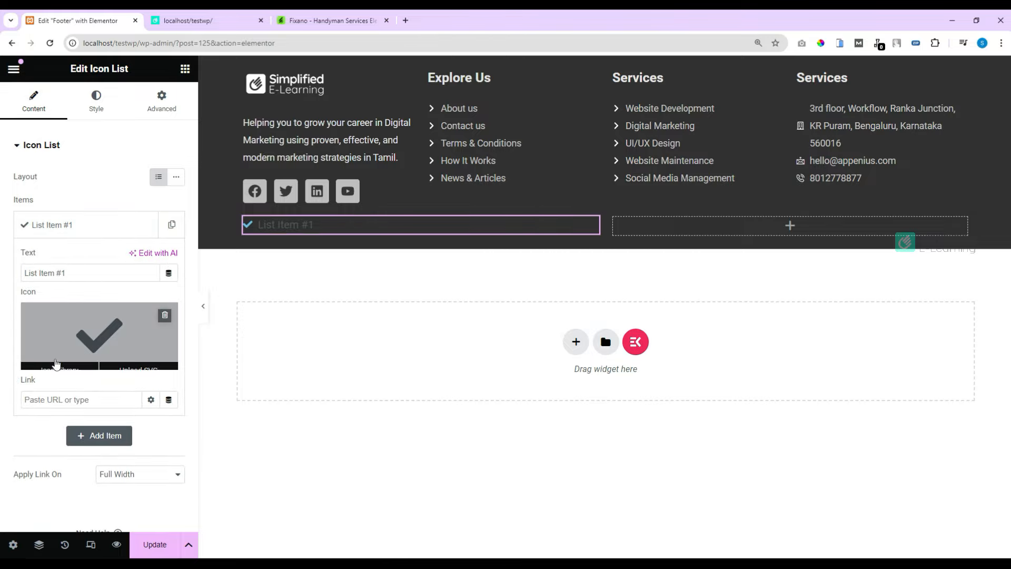
pyautogui.click(60, 360)
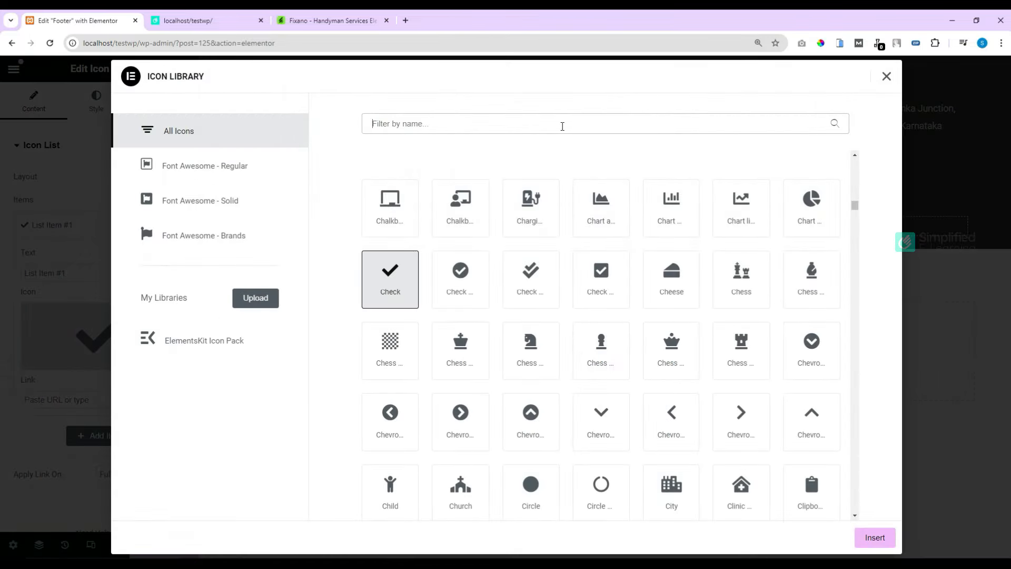
pyautogui.write('cop')
pyautogui.click(460, 208)
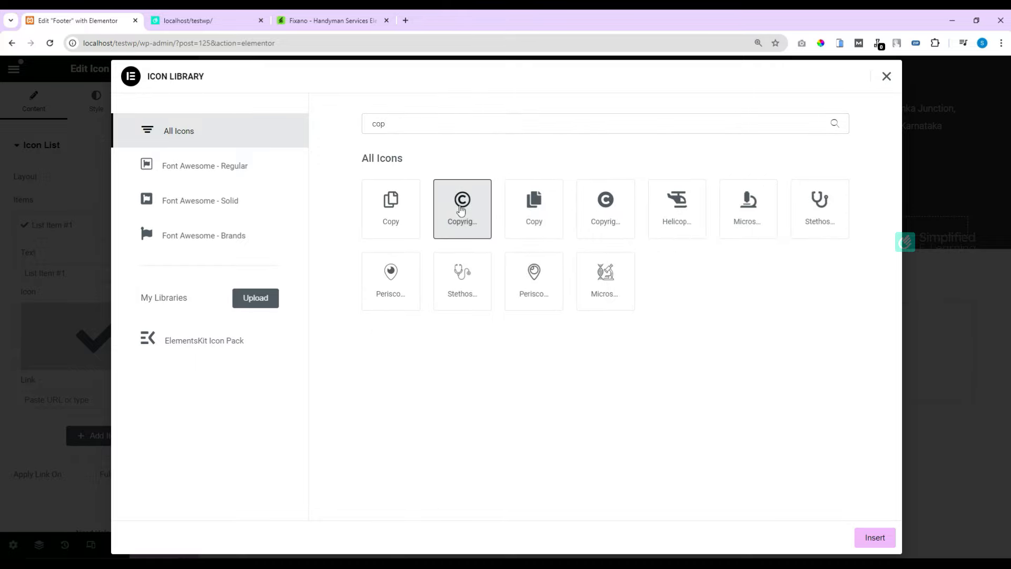
pyautogui.click(875, 537)
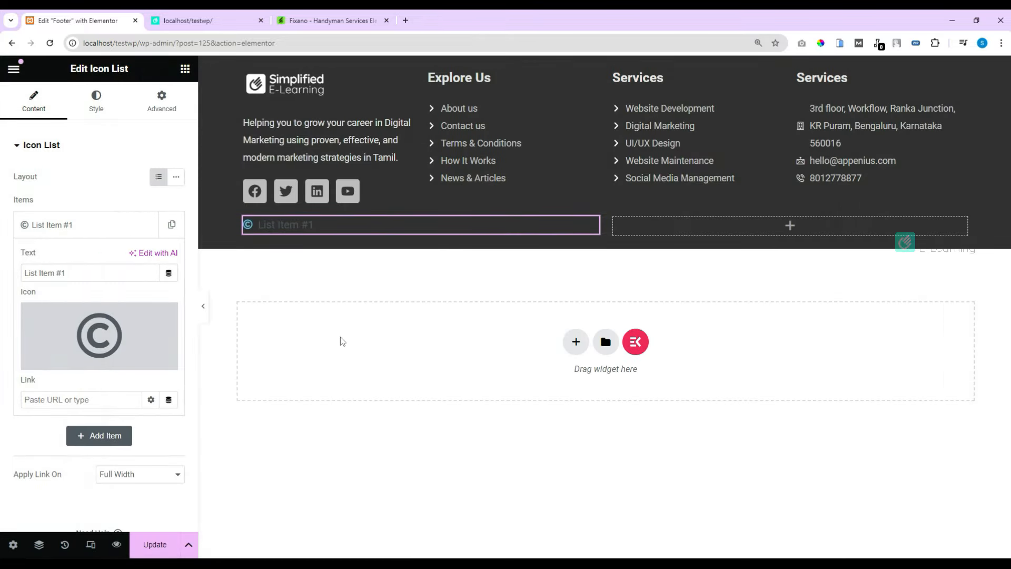
pyautogui.moveTo(67, 273); pyautogui.dragTo(10, 274)
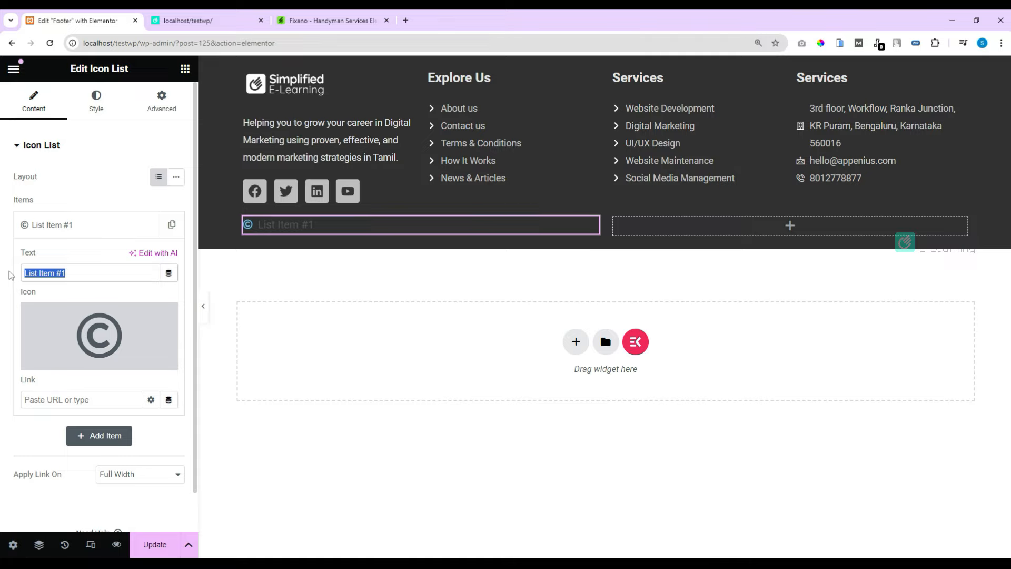
pyautogui.write('simplified e-Learning')
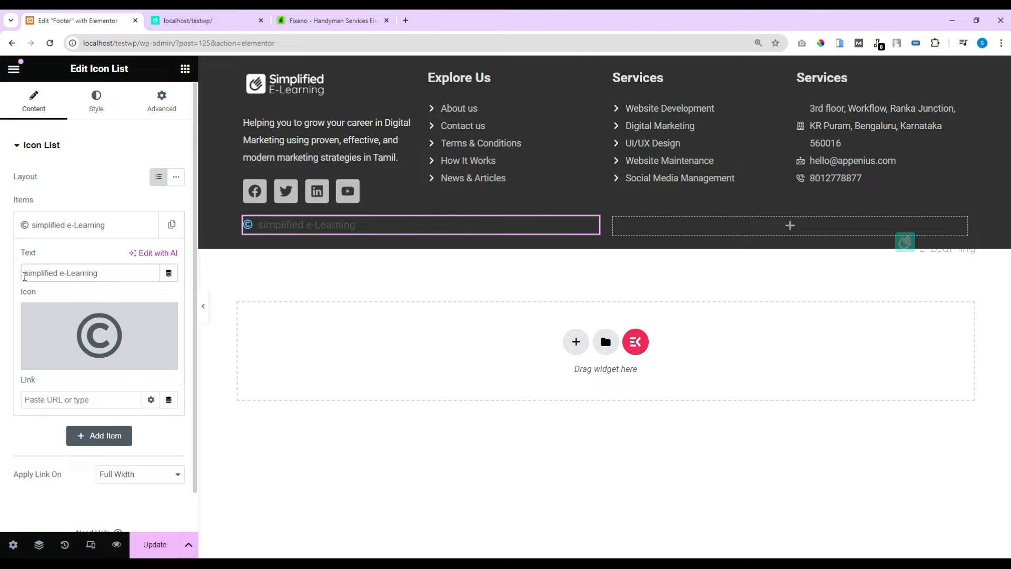
pyautogui.write('2024')
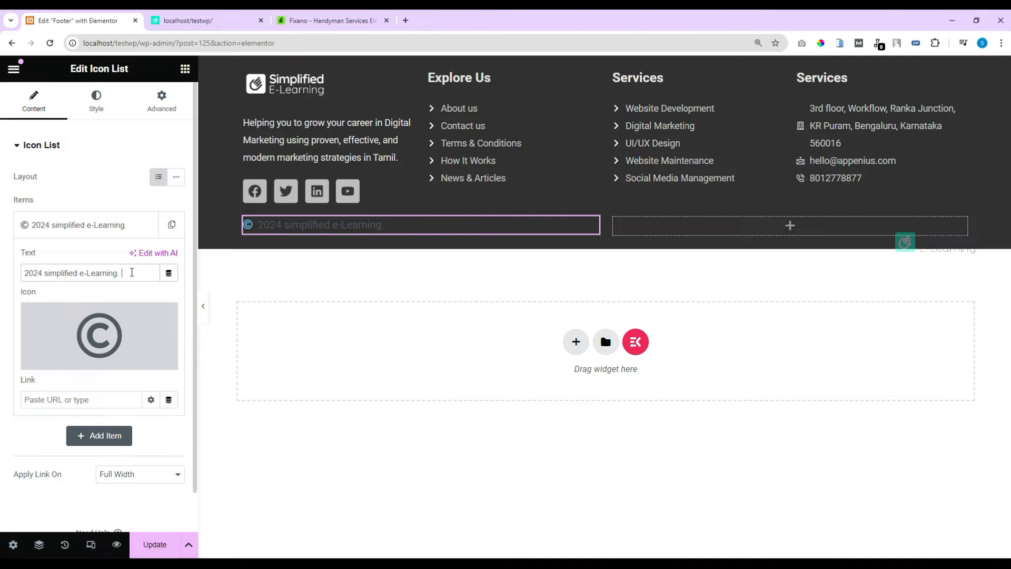
# Step: Finish the 'all rights reserved' text, then colour the icon #DBDBDB and the text light grey
pyautogui.write('all rights reserved')
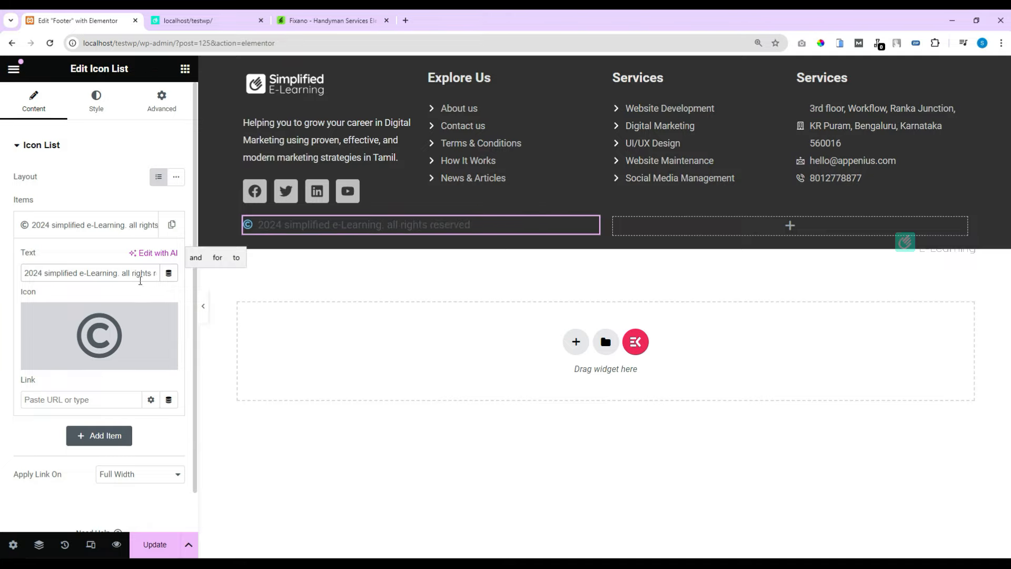
pyautogui.click(93, 106)
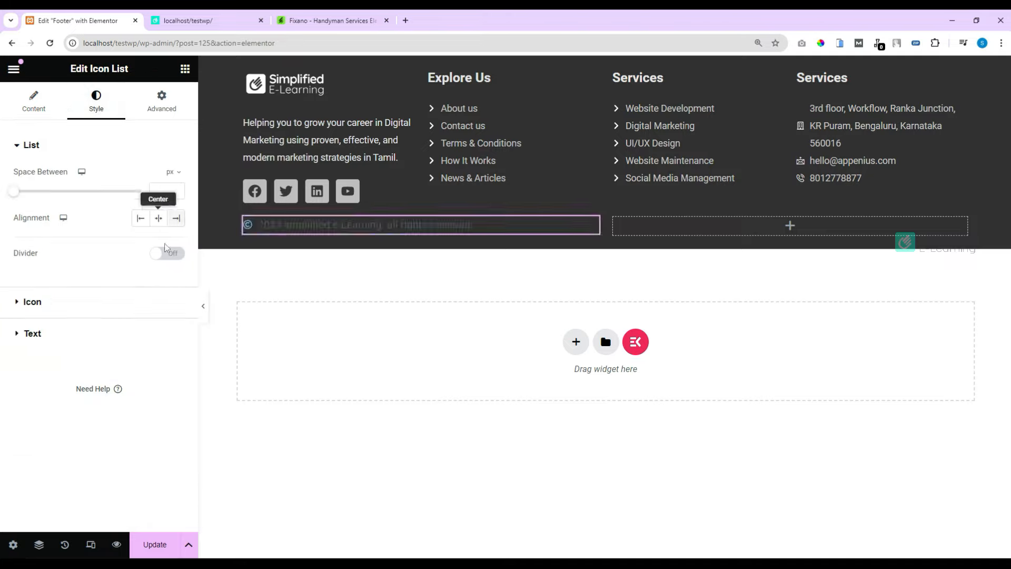
pyautogui.click(67, 309)
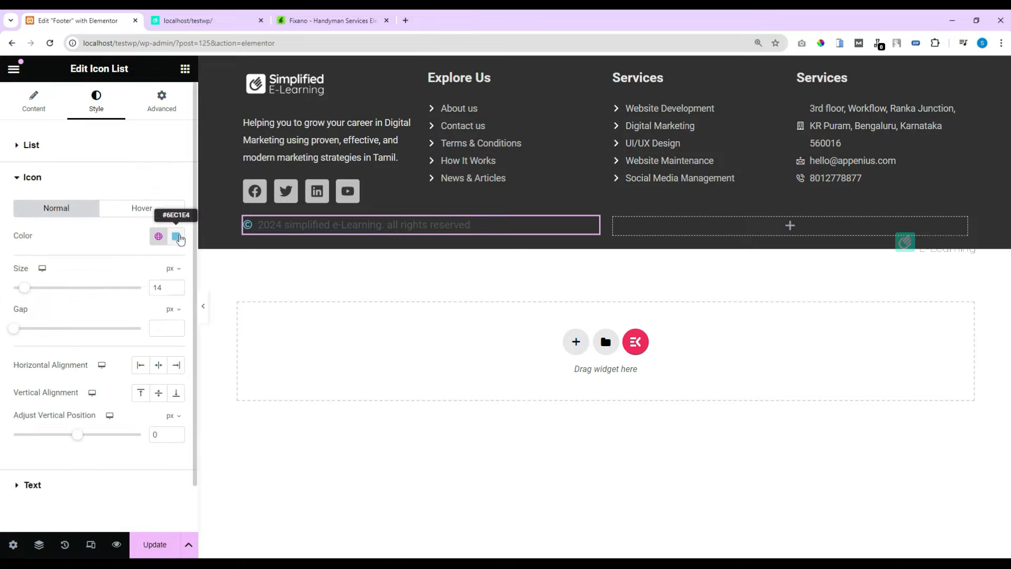
pyautogui.click(176, 236)
pyautogui.write('#DBDBDB')
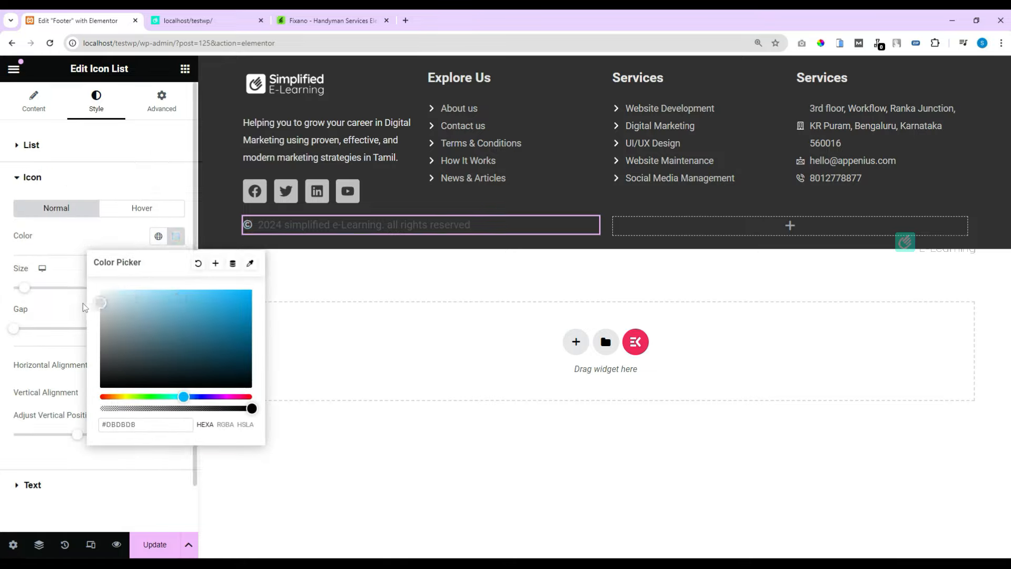
pyautogui.click(41, 486)
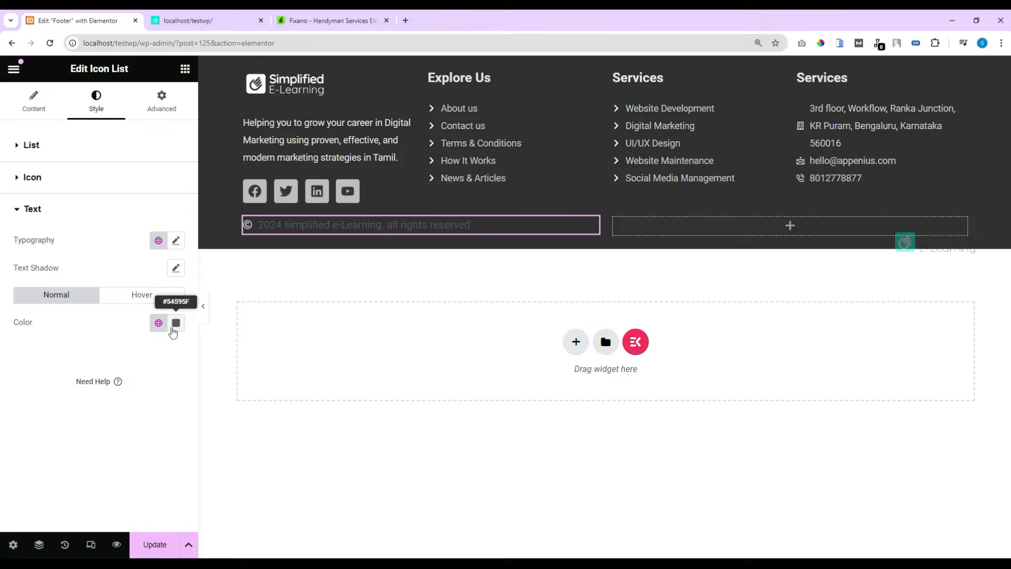
pyautogui.click(176, 323)
pyautogui.moveTo(116, 437); pyautogui.dragTo(95, 391)
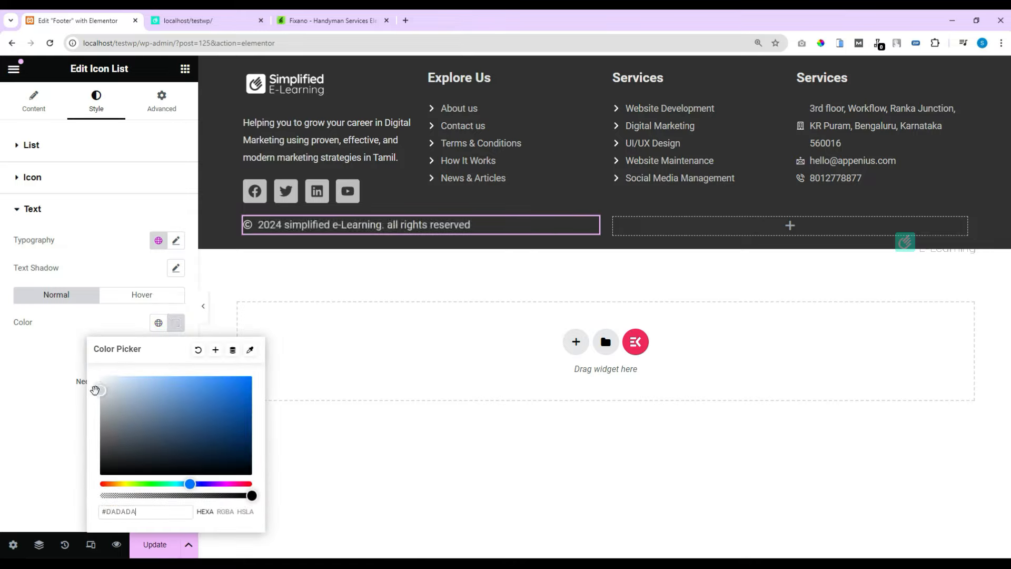
# Step: Set the copyright text size to 13 and copy the copyright Icon List widget
pyautogui.click(176, 245)
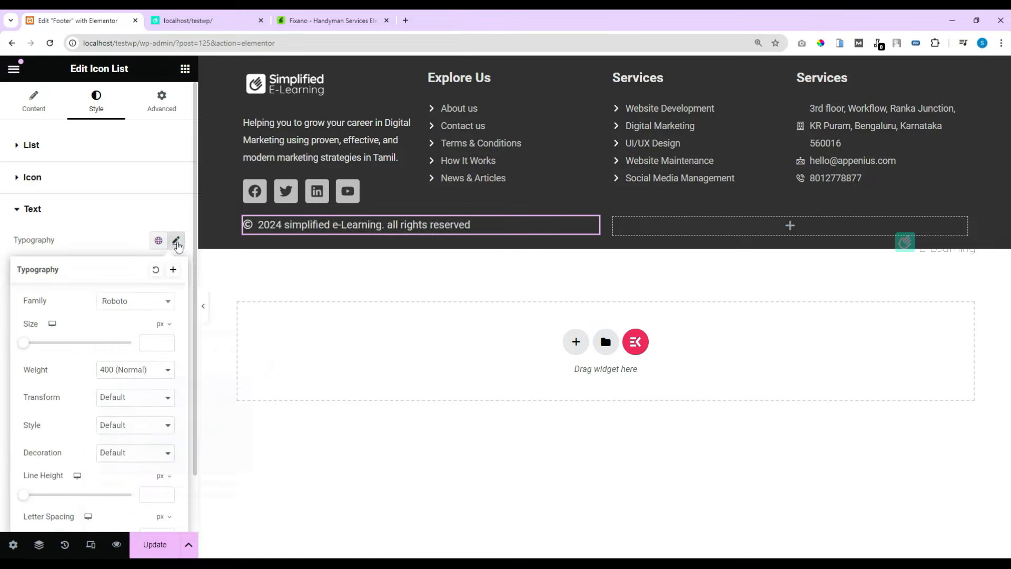
pyautogui.click(150, 341)
pyautogui.write('14')
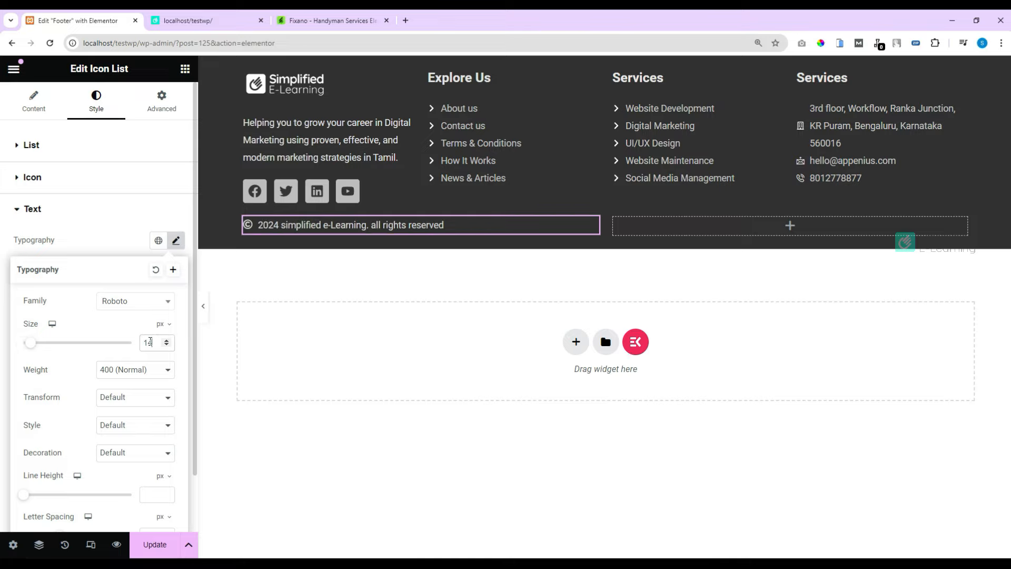
pyautogui.press('Down')
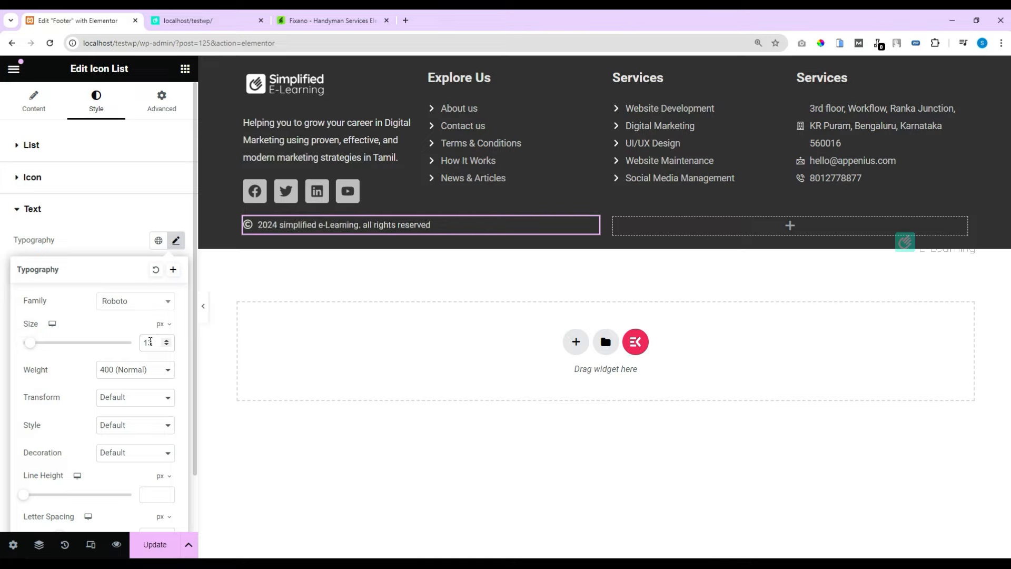
pyautogui.click(339, 326)
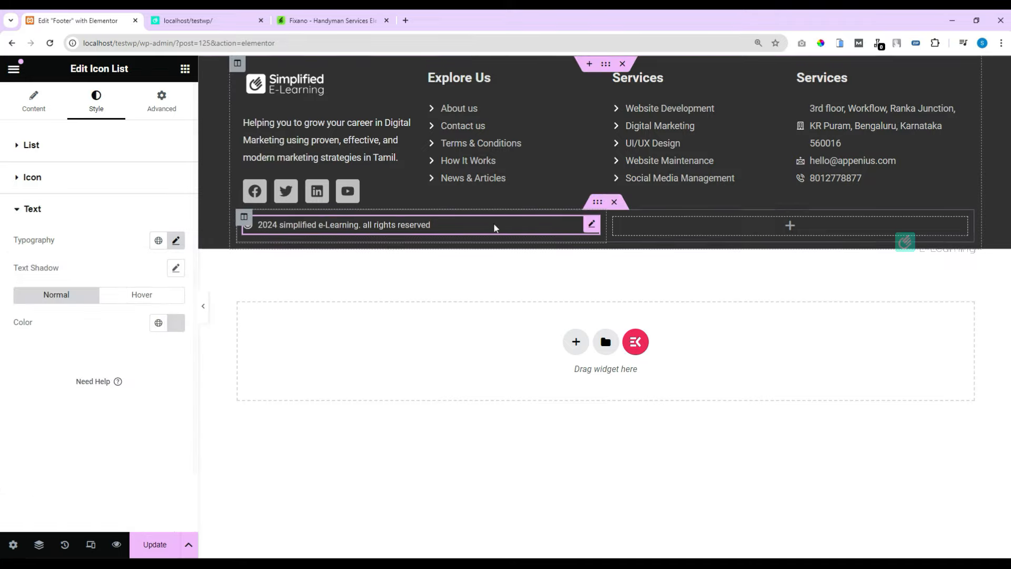
pyautogui.rightClick(458, 228)
pyautogui.click(487, 291)
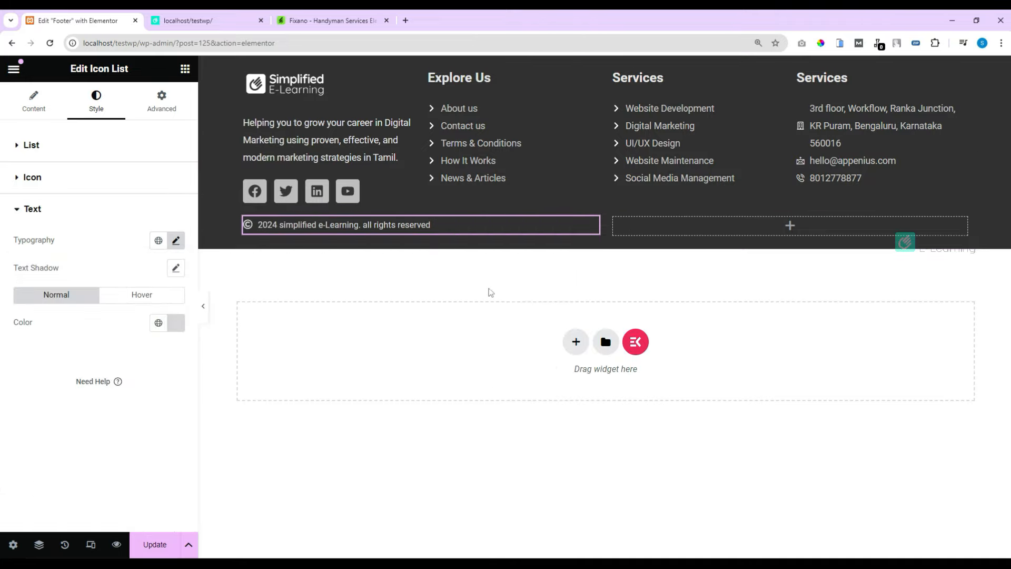
# Step: Paste the copied copyright line into the empty right column and right-align it
pyautogui.rightClick(790, 227)
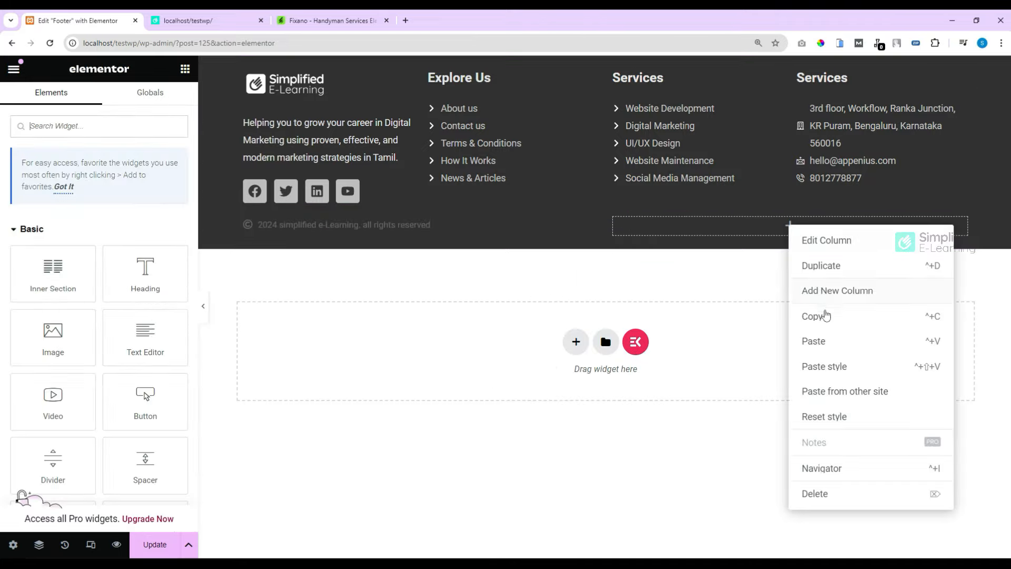
pyautogui.click(824, 341)
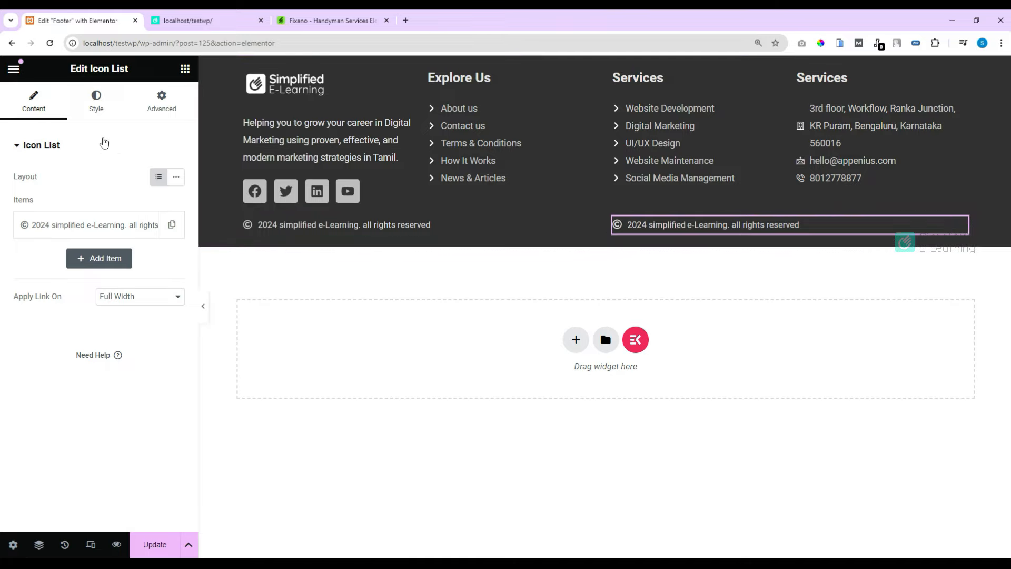
pyautogui.click(97, 105)
pyautogui.click(176, 221)
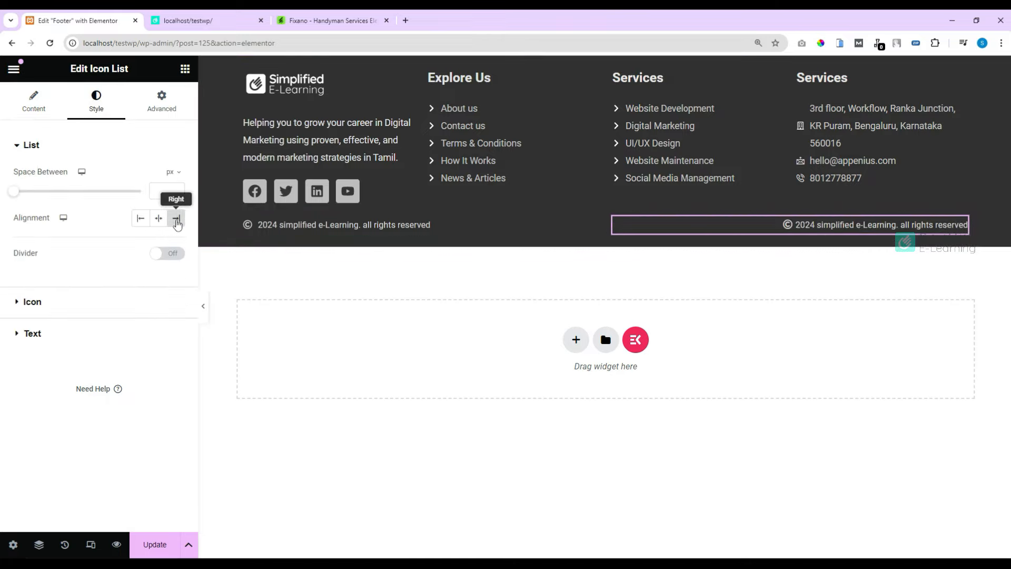
# Step: Remove the © icon and replace the text with 'Developed by Appenius Technologies Pvt Ltd'
pyautogui.click(33, 104)
pyautogui.click(70, 221)
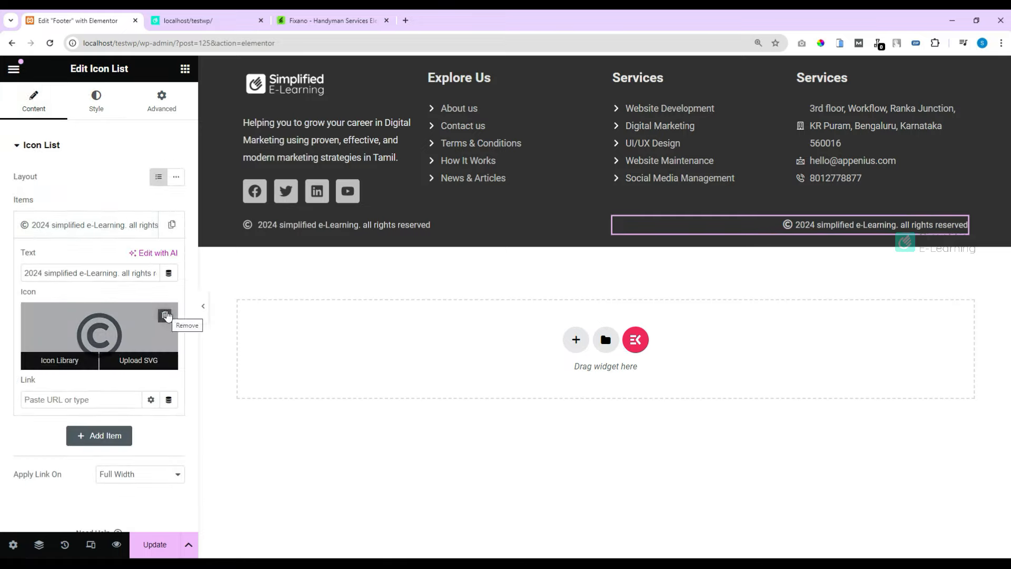
pyautogui.click(165, 316)
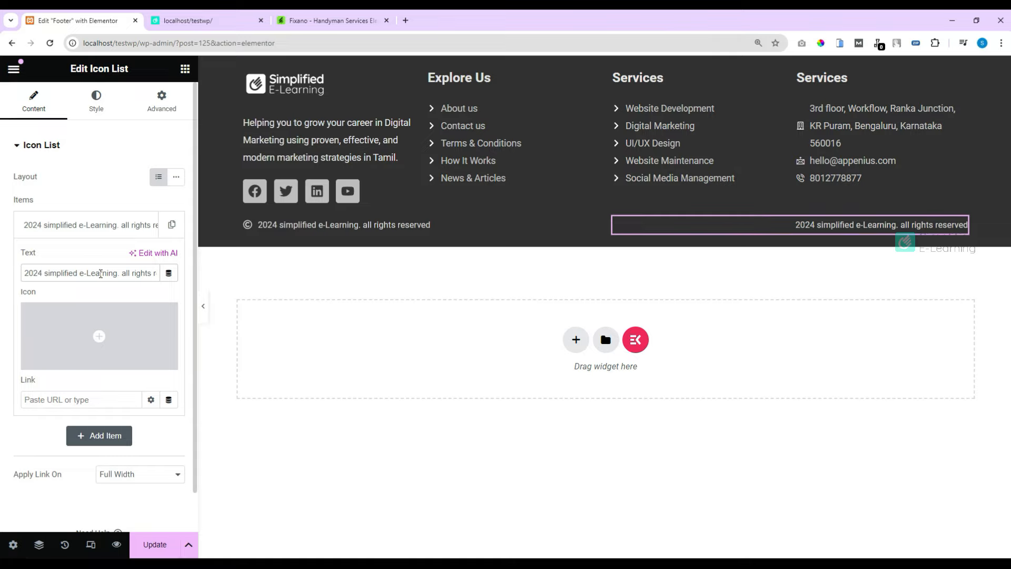
pyautogui.click(100, 273)
pyautogui.hotkey('ctrl', 'a')
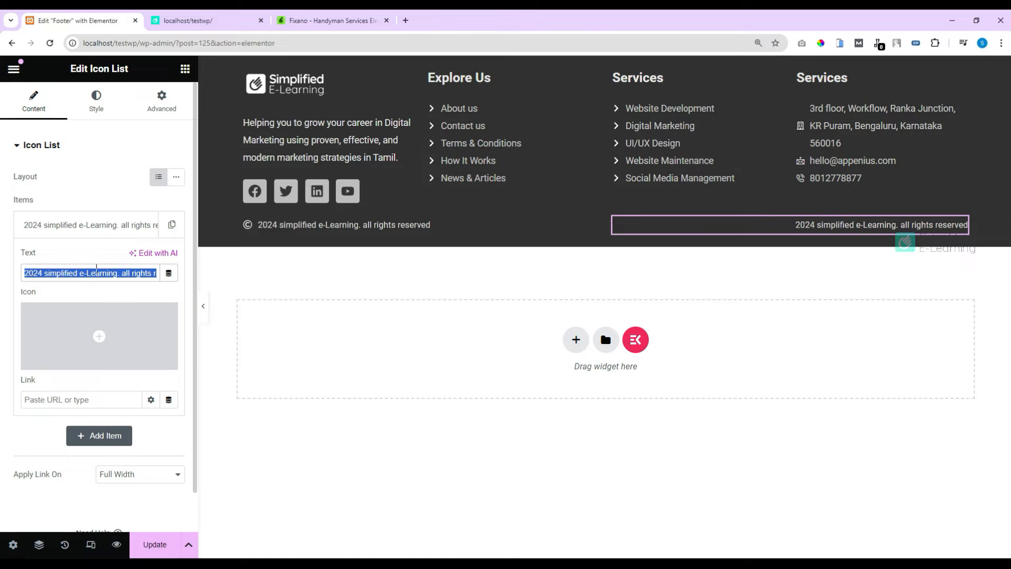
pyautogui.hotkey('ctrl', 'v')
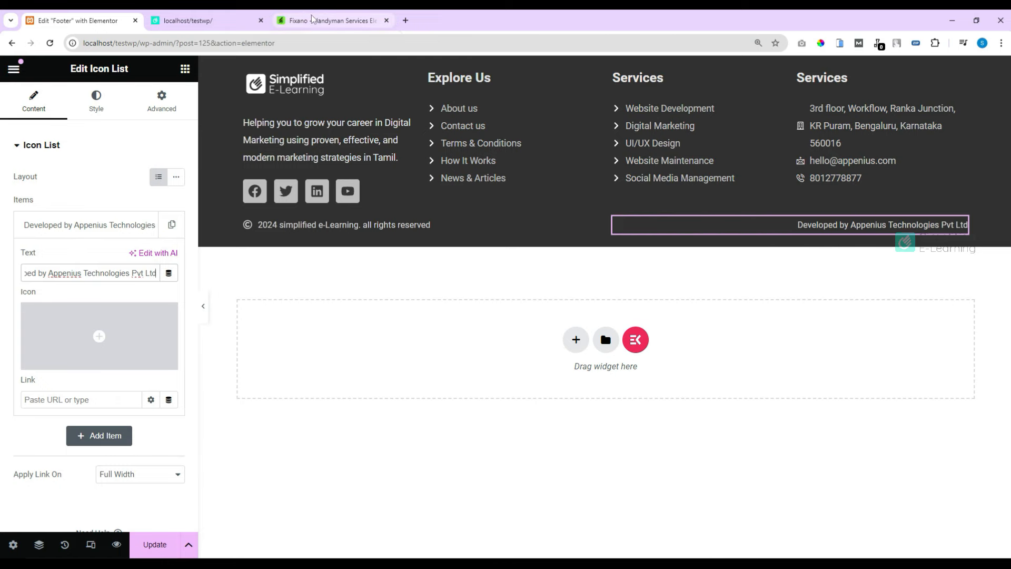
pyautogui.click(329, 20)
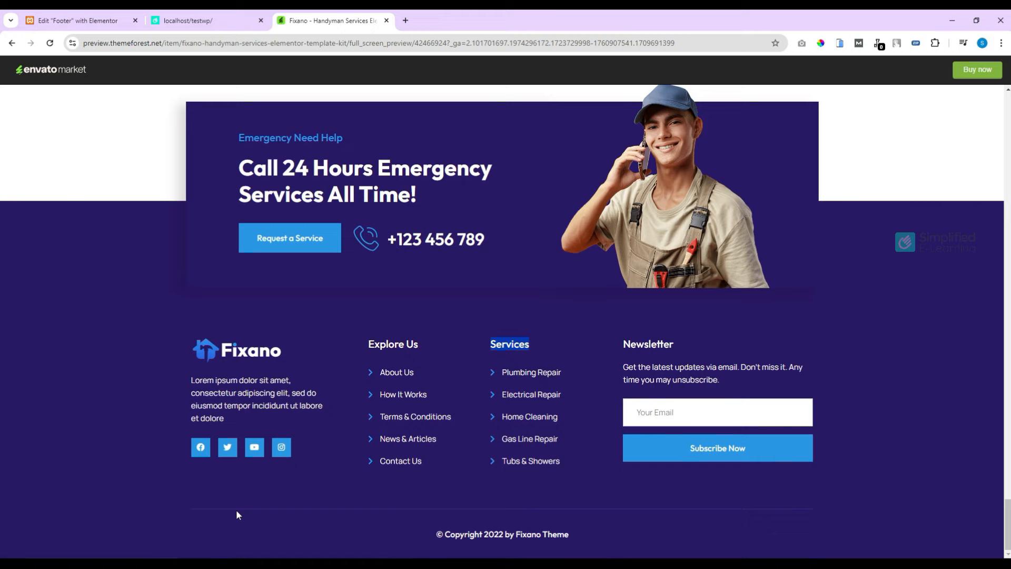
pyautogui.click(94, 21)
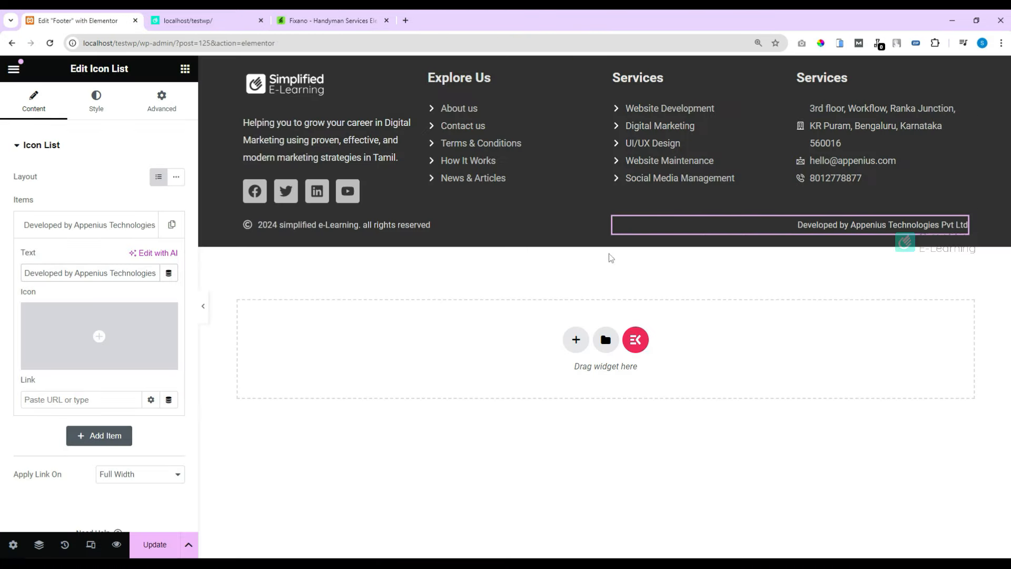
pyautogui.click(597, 204)
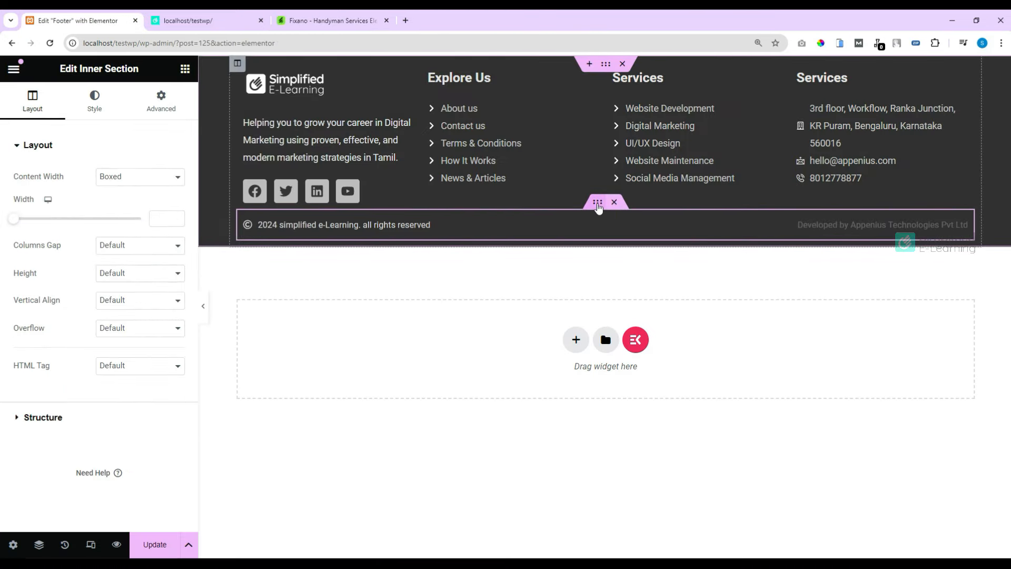
# Step: Give the copyright row a solid border with unlinked widths and a top width of 1
pyautogui.click(97, 108)
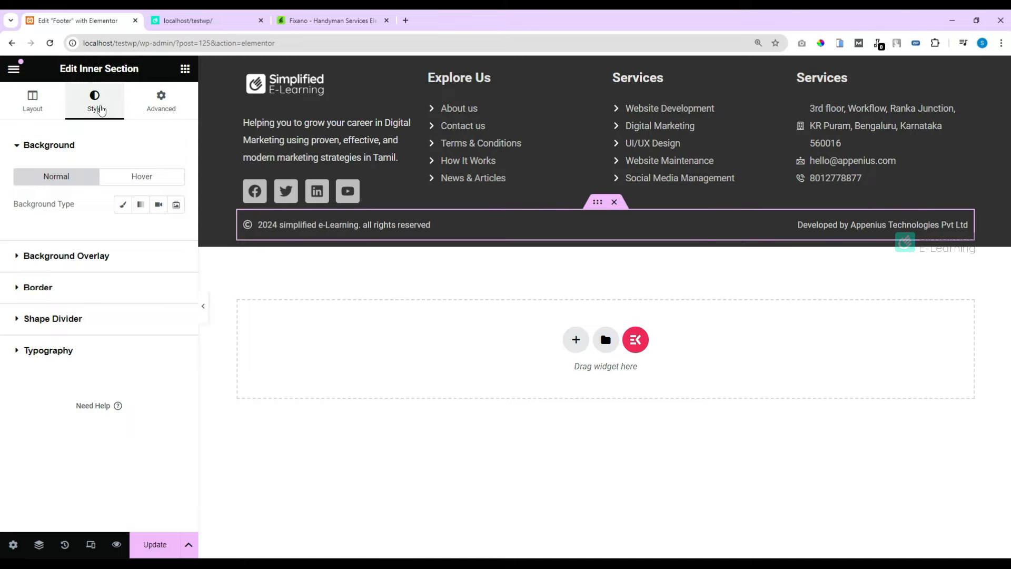
pyautogui.click(20, 287)
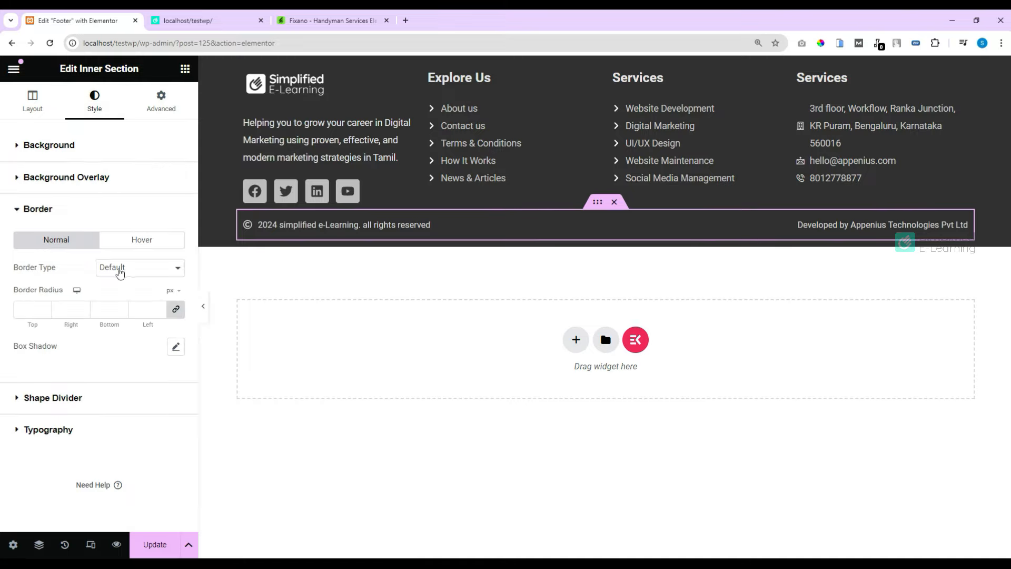
pyautogui.click(125, 270)
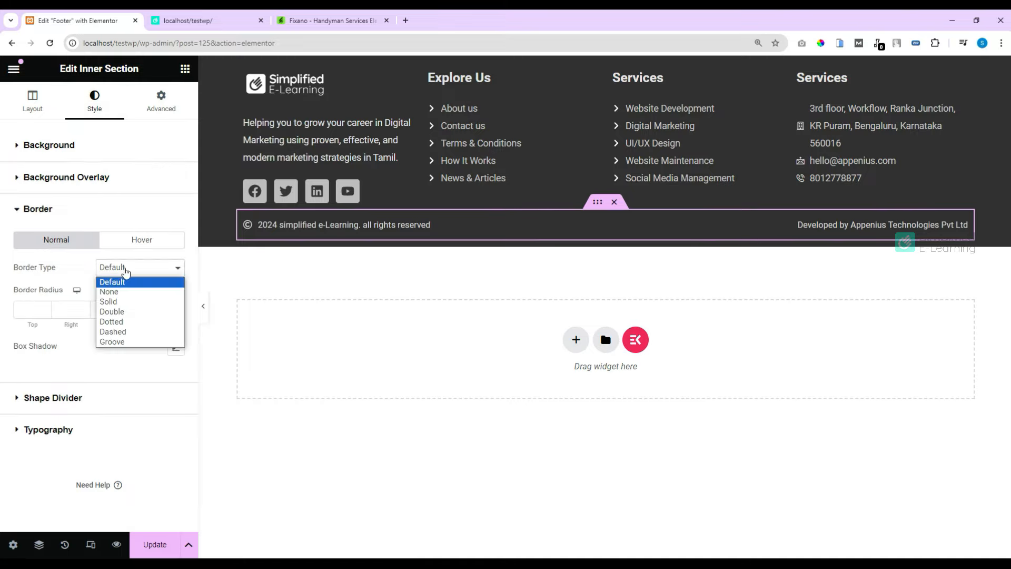
pyautogui.click(119, 303)
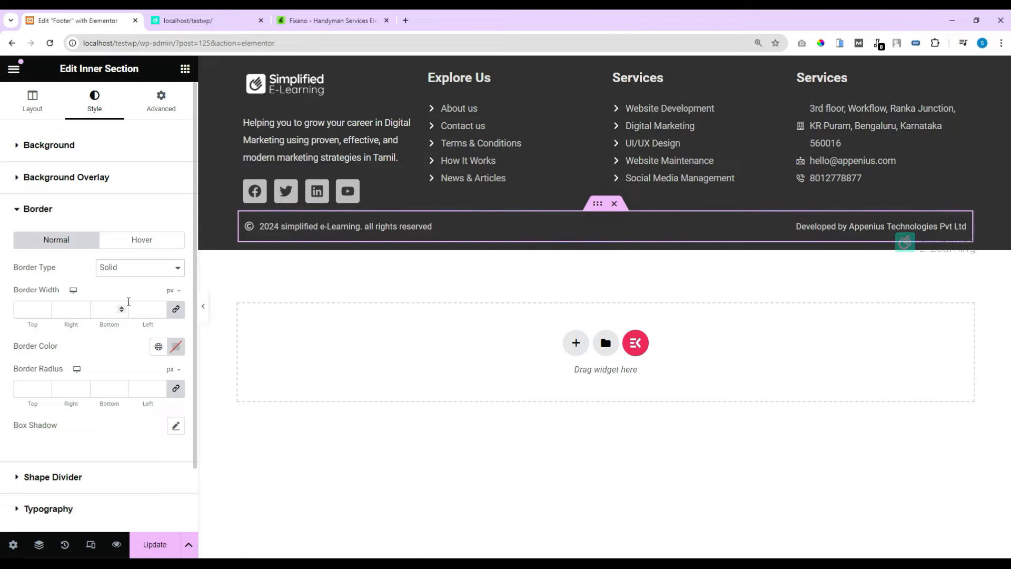
pyautogui.click(176, 310)
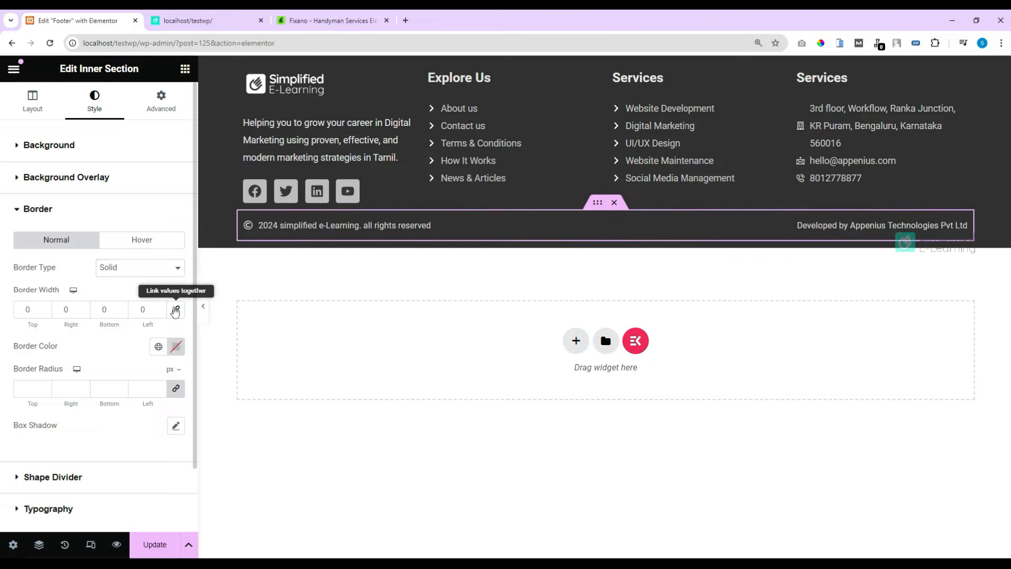
pyautogui.click(45, 308)
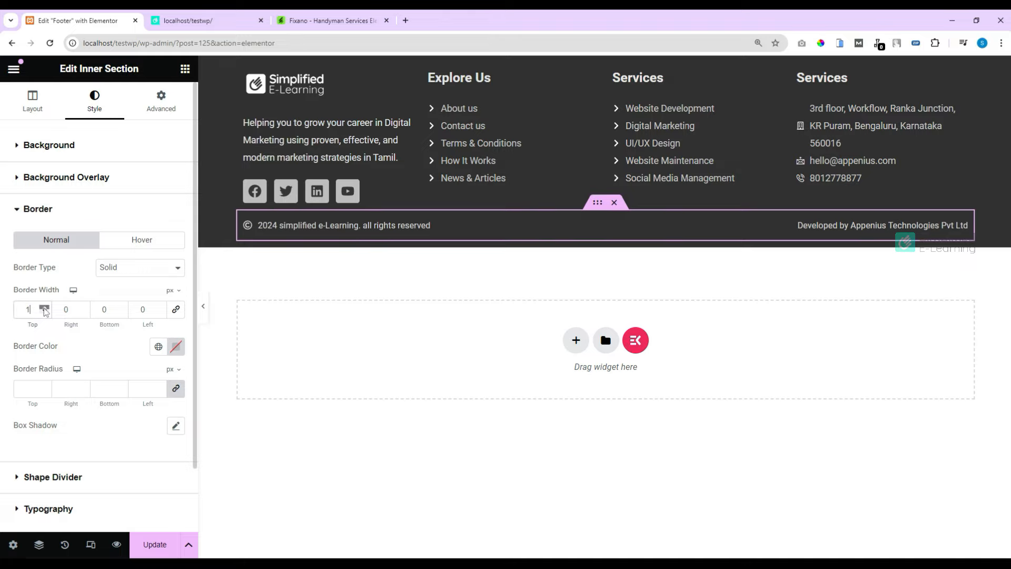
# Step: Colour the border a semi-transparent grey (#9E9E9E91) and preview the footer
pyautogui.click(177, 348)
pyautogui.click(124, 424)
pyautogui.moveTo(124, 424); pyautogui.dragTo(96, 438)
pyautogui.click(539, 118)
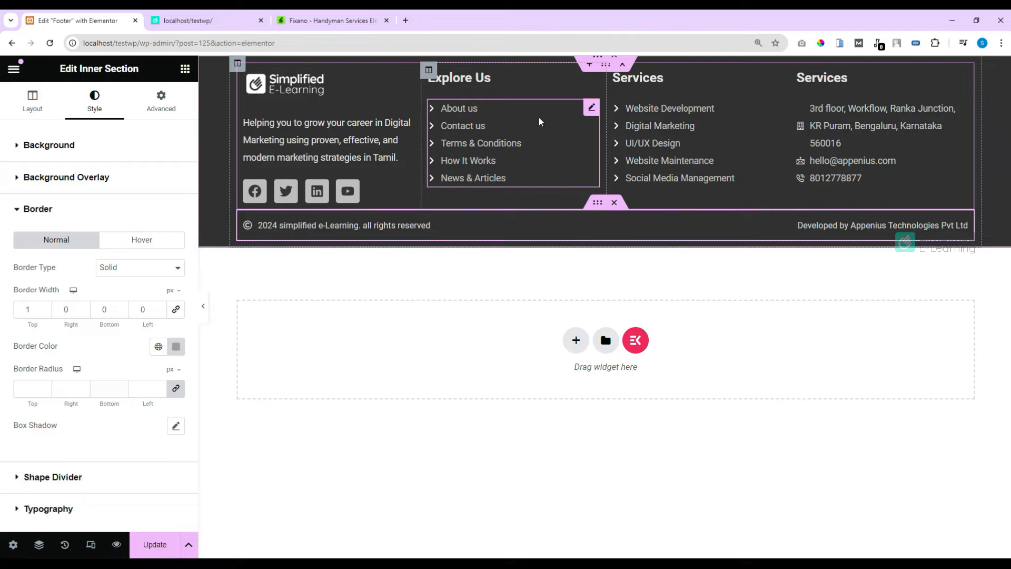
pyautogui.click(539, 119)
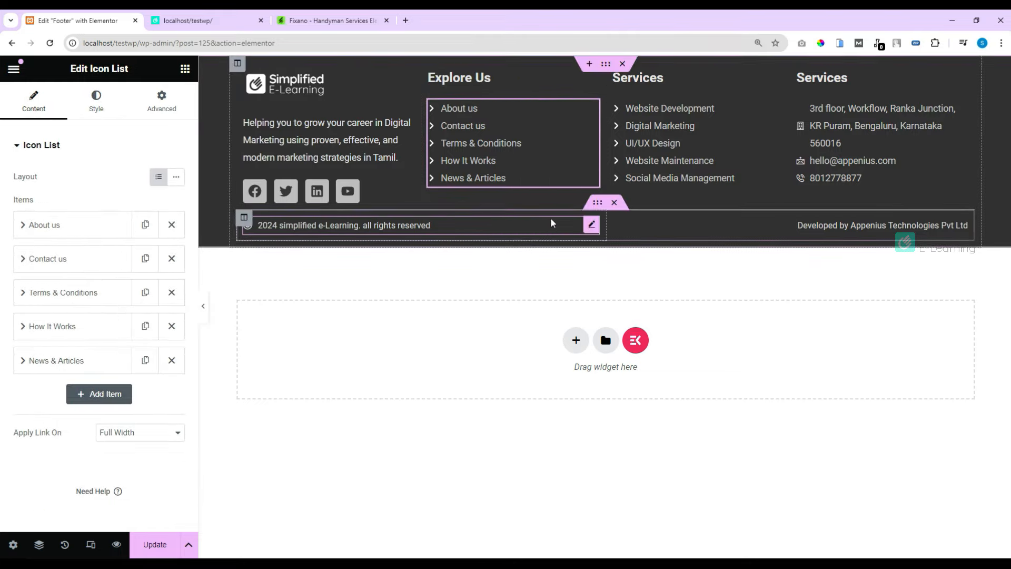
pyautogui.click(599, 208)
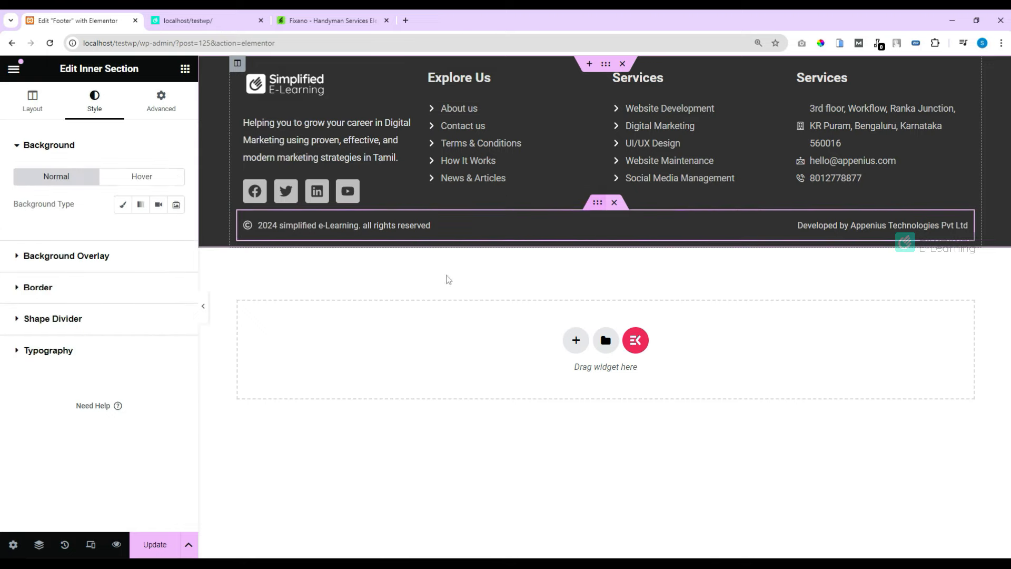
pyautogui.click(46, 288)
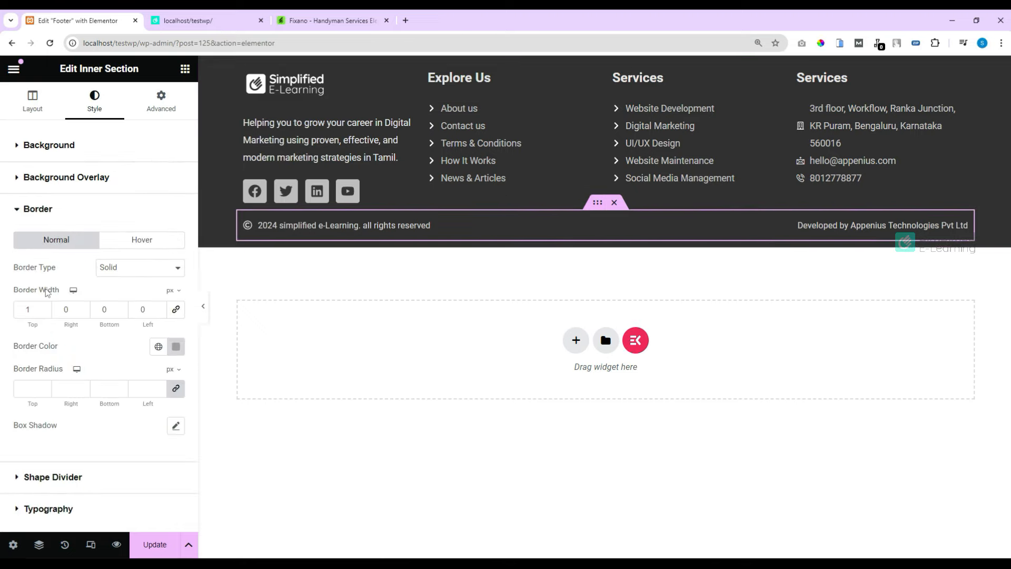
pyautogui.click(177, 348)
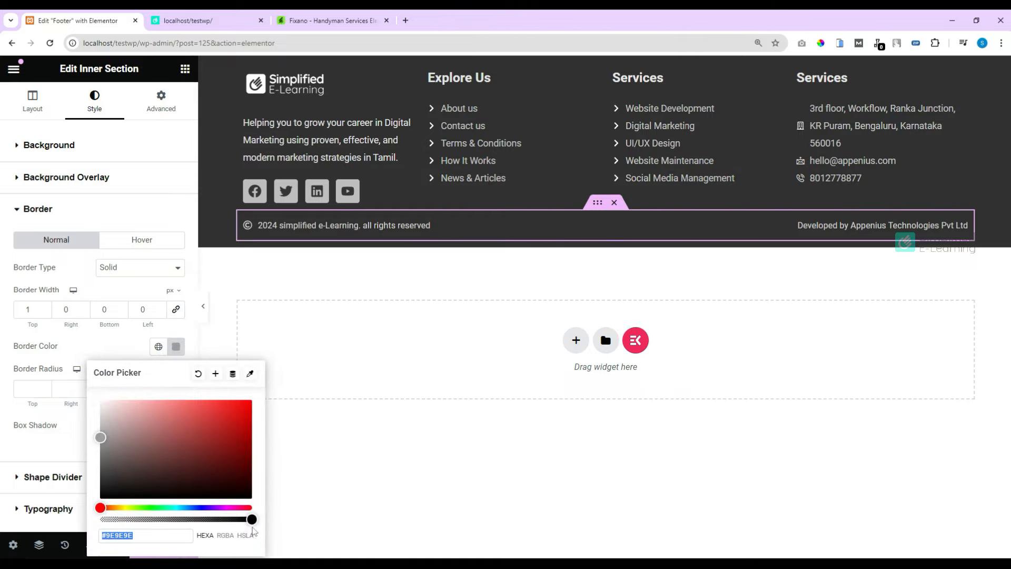
pyautogui.moveTo(252, 519); pyautogui.dragTo(186, 519)
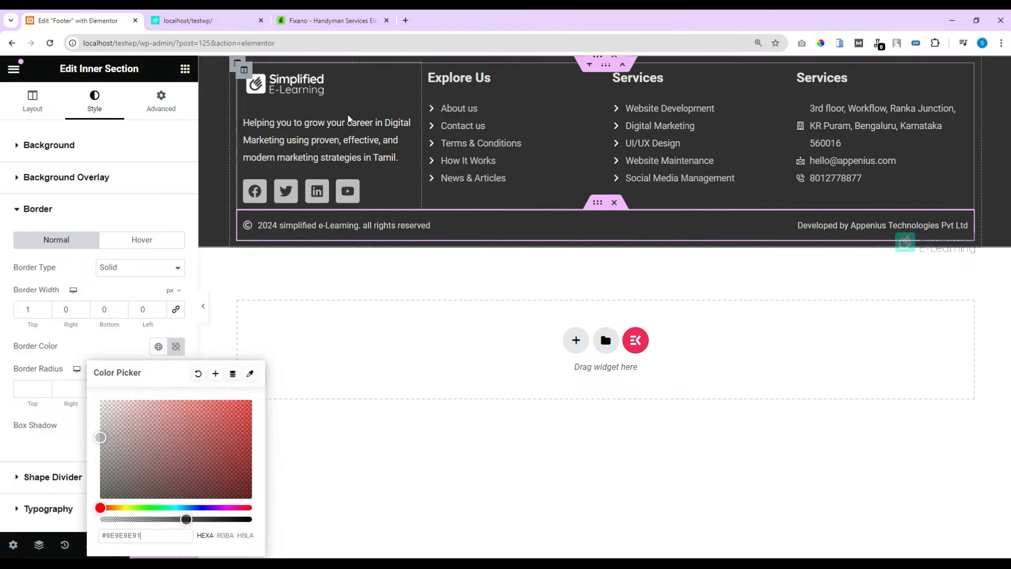
pyautogui.click(204, 307)
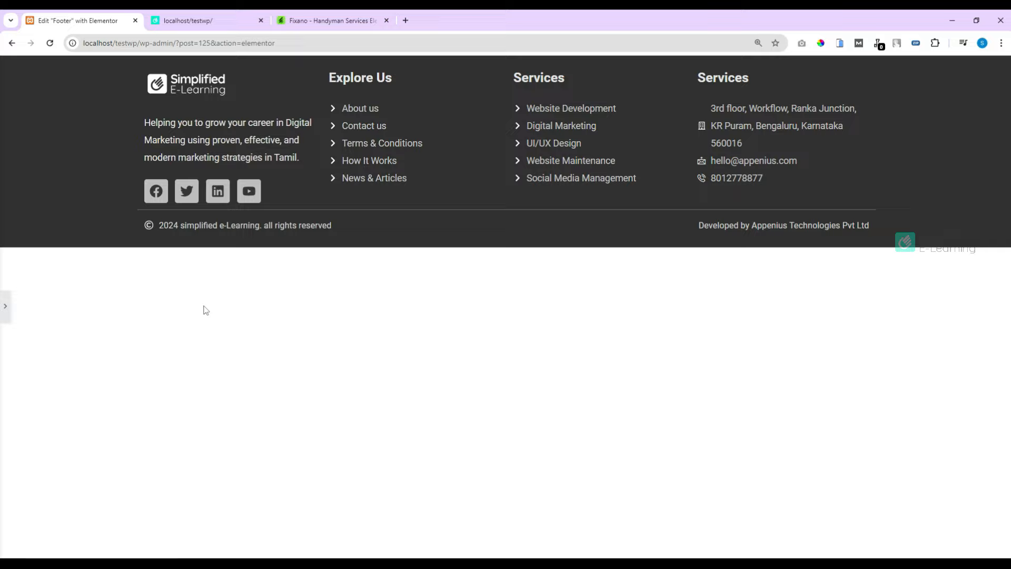
# Step: Unlink the copyright row's margins and set the top margin to 15 px, previewing the spacing
pyautogui.click(5, 307)
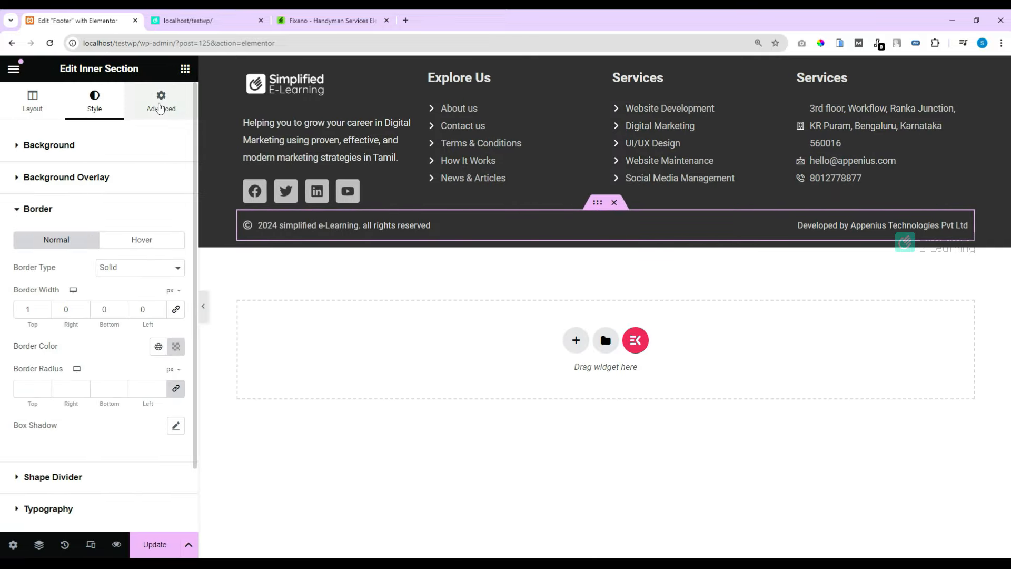
pyautogui.click(161, 105)
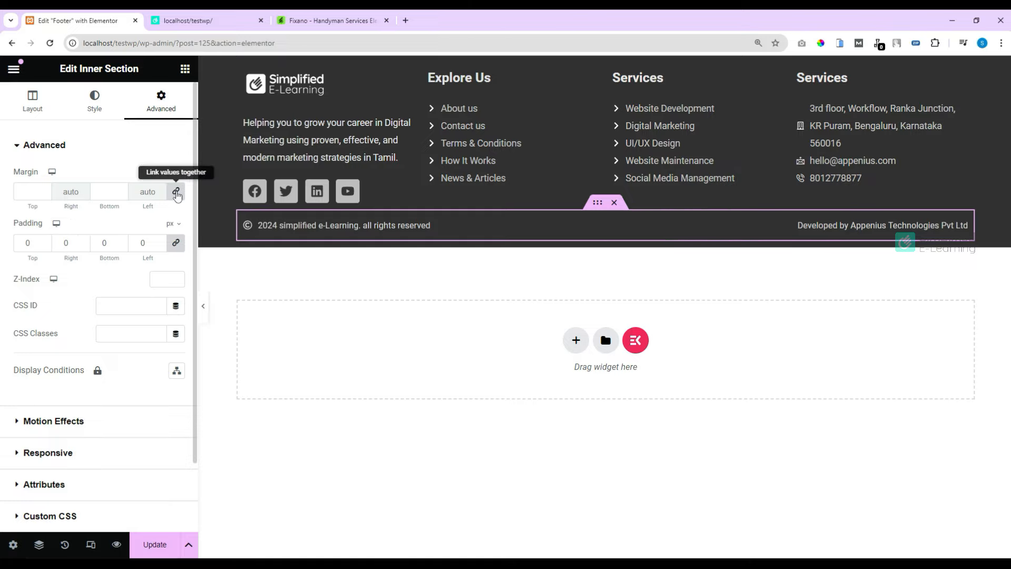
pyautogui.click(176, 193)
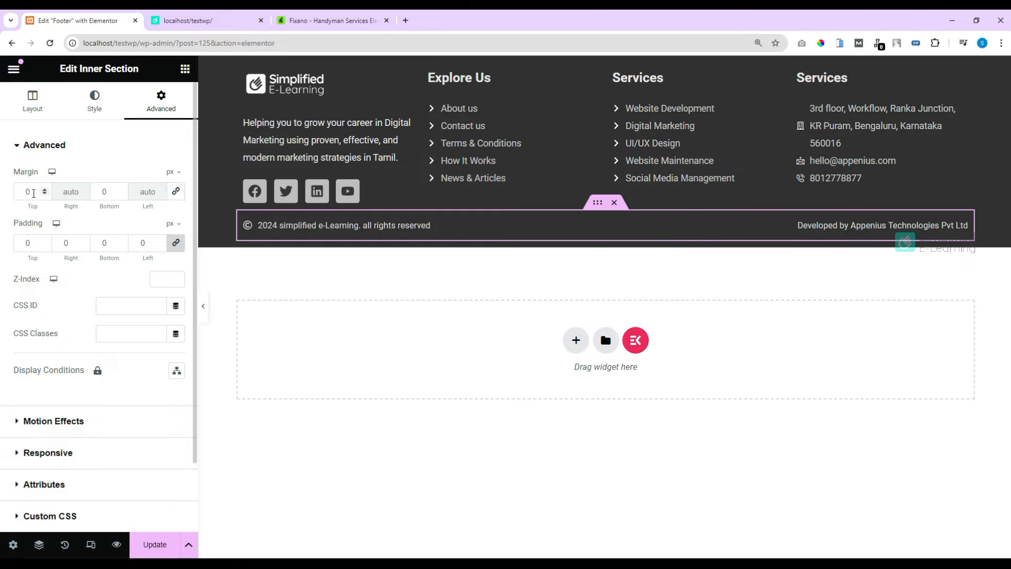
pyautogui.moveTo(34, 193); pyautogui.dragTo(14, 193)
pyautogui.write('15')
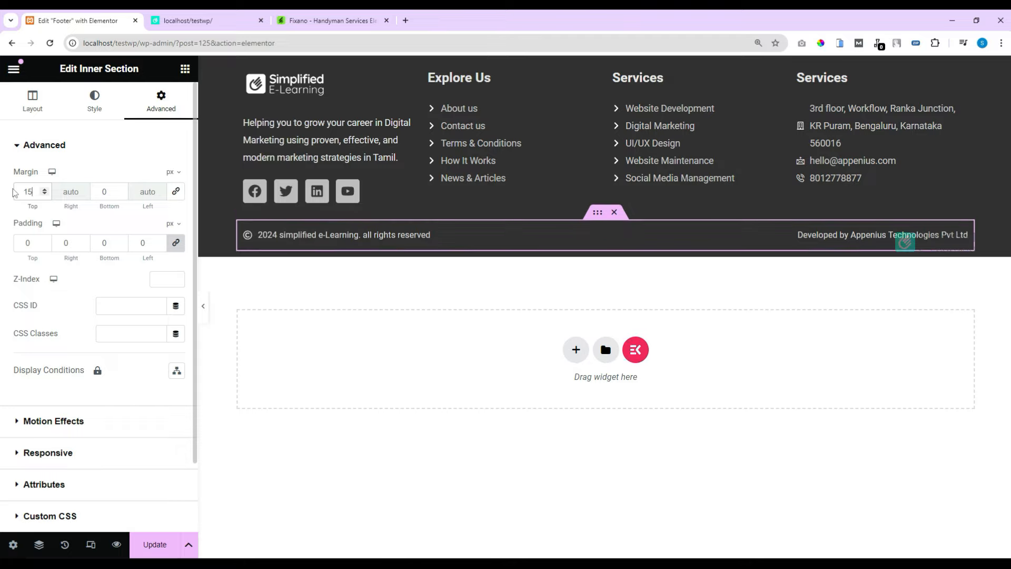
pyautogui.click(204, 310)
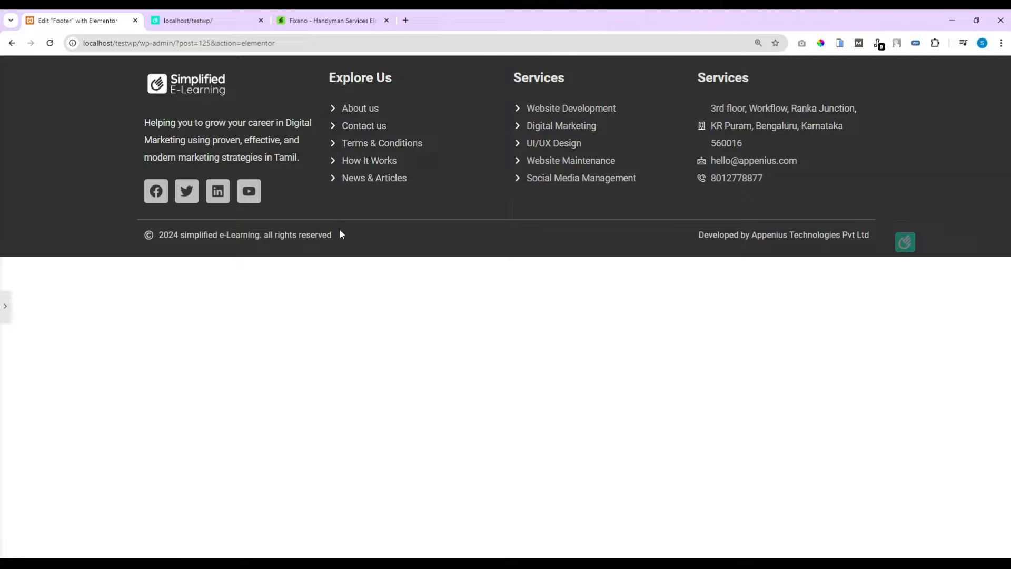
pyautogui.click(5, 306)
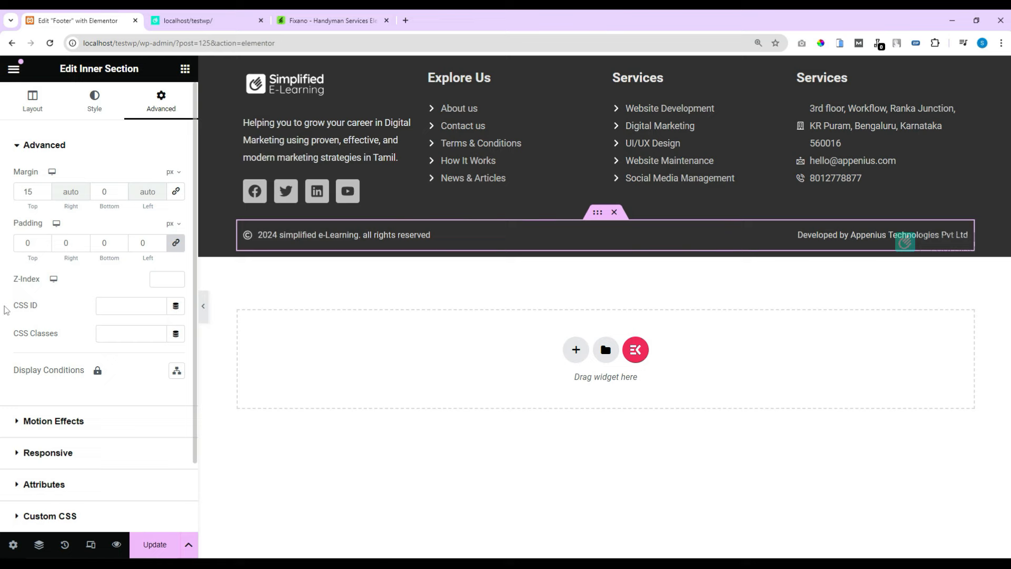
# Step: Save the Fixano preview's handyman photo as a PNG to Downloads, then return to the footer editor
pyautogui.click(299, 21)
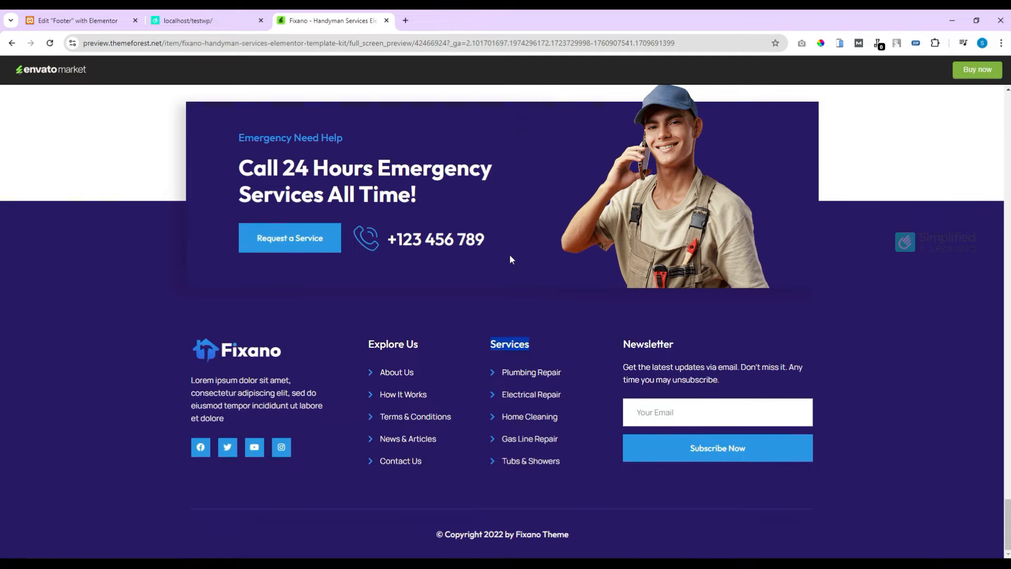
pyautogui.rightClick(672, 220)
pyautogui.click(722, 247)
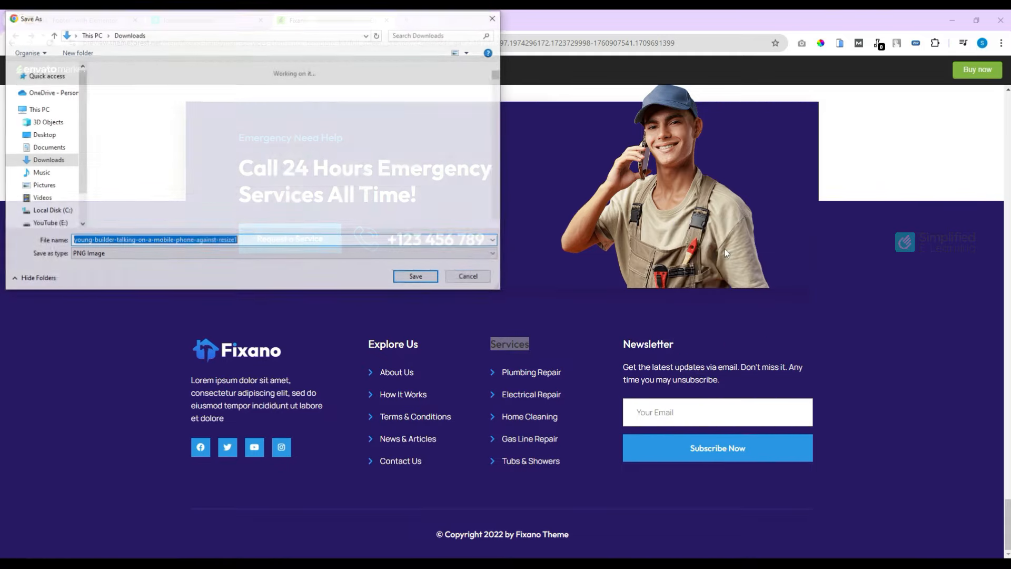
pyautogui.click(418, 277)
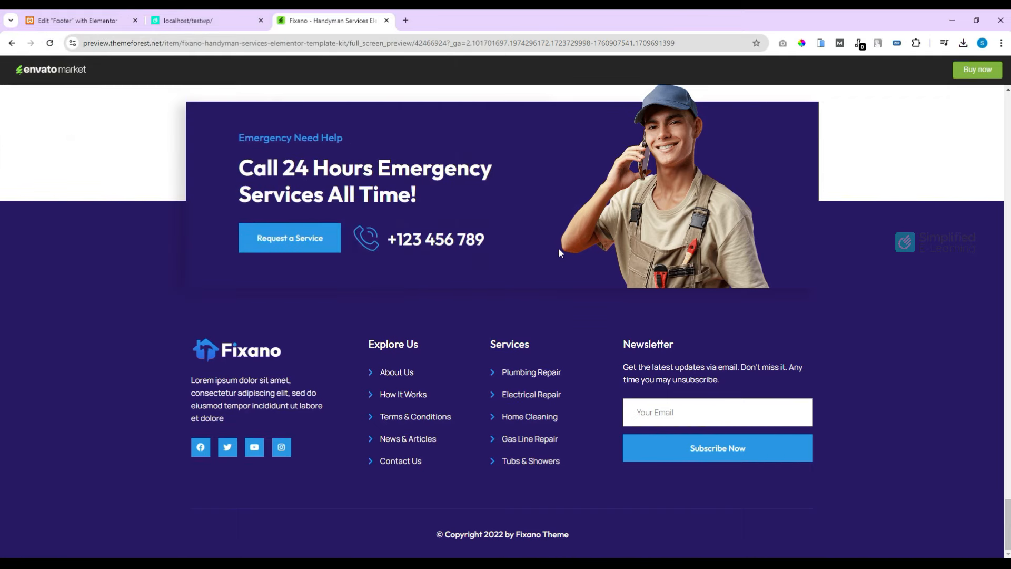
pyautogui.click(93, 21)
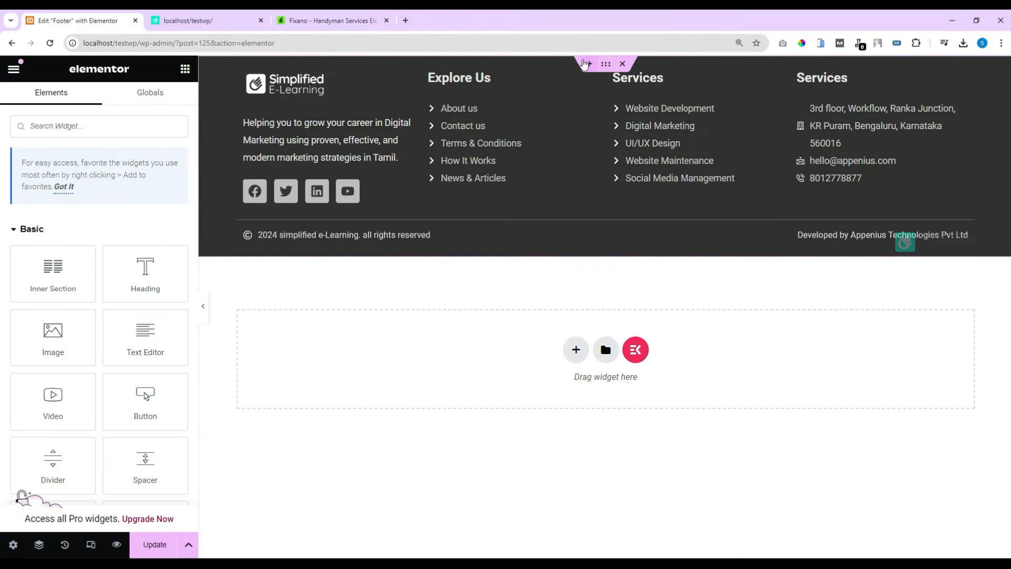
# Step: Add a single-column section above the footer with an inner section and a heading in its left column
pyautogui.click(589, 65)
pyautogui.click(571, 116)
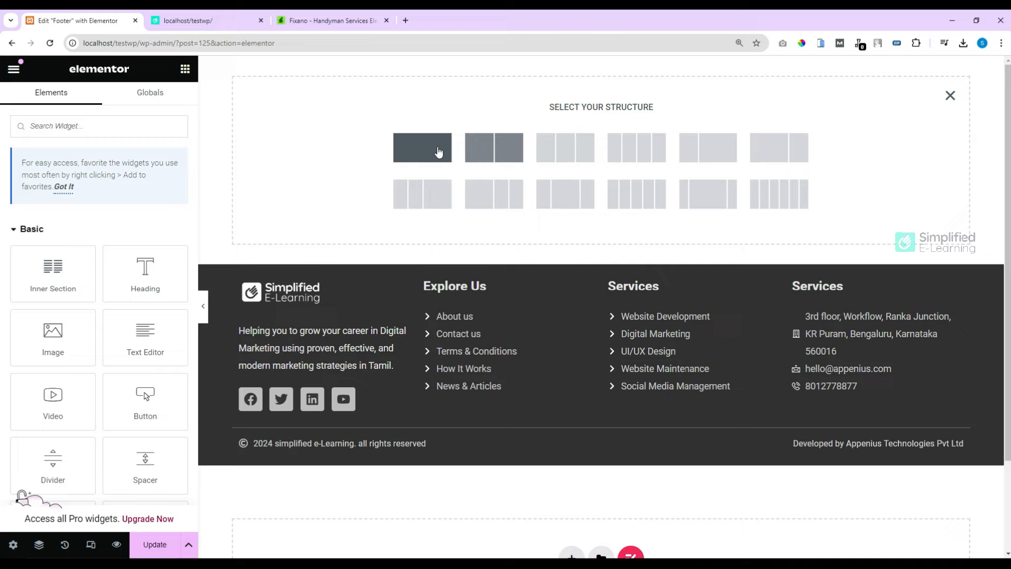
pyautogui.click(434, 162)
pyautogui.click(185, 68)
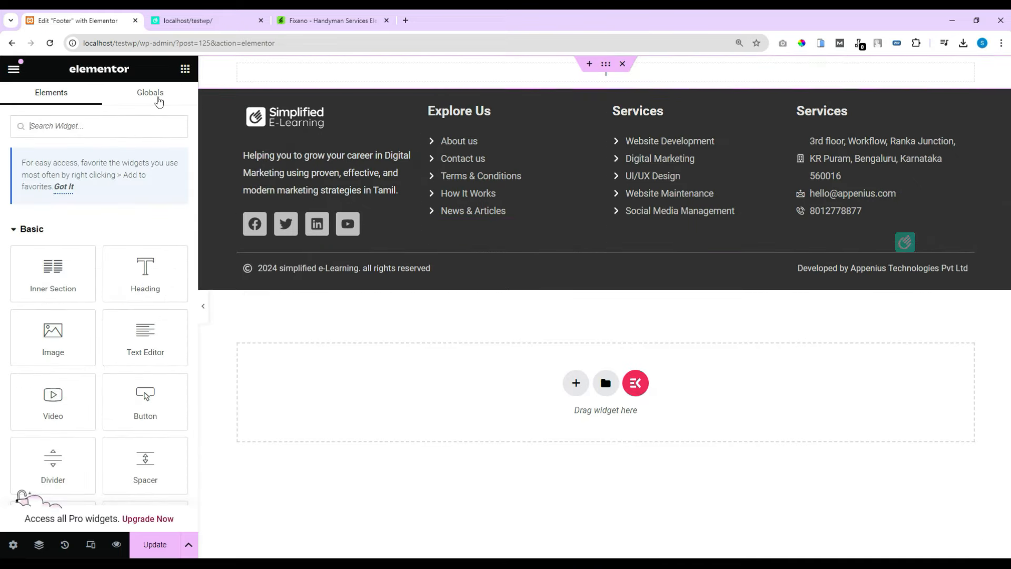
pyautogui.moveTo(53, 272); pyautogui.dragTo(500, 74)
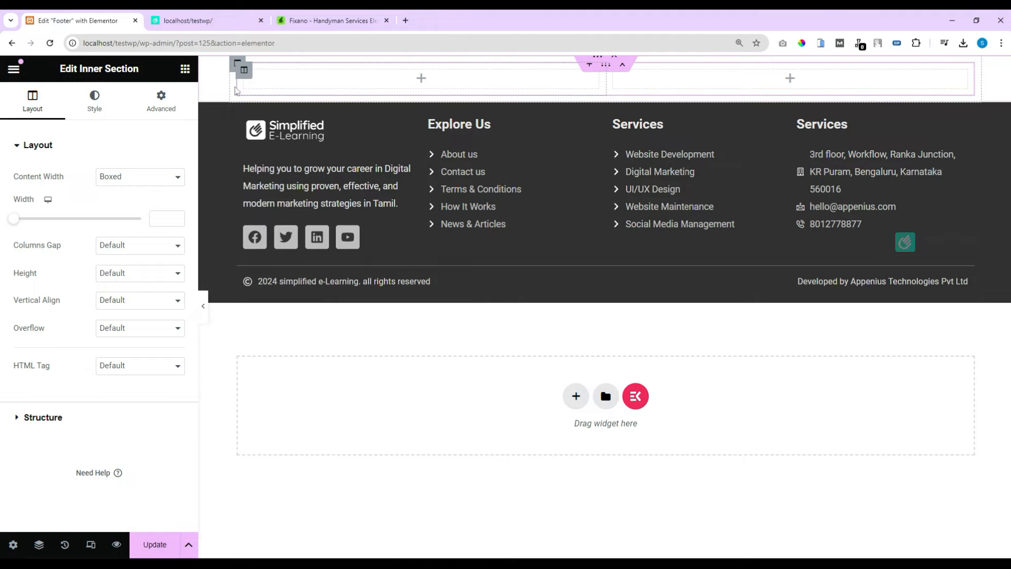
pyautogui.click(184, 70)
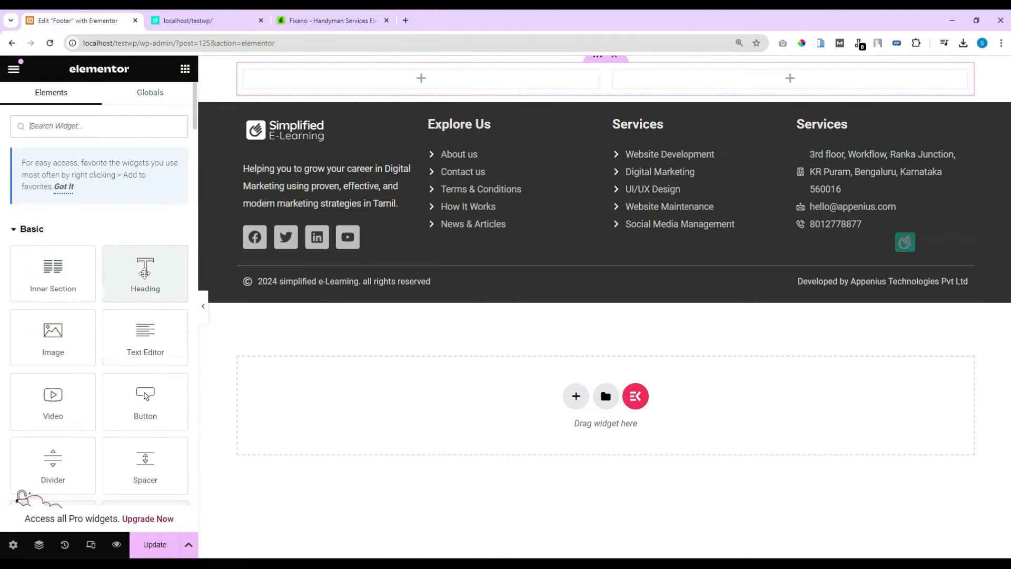
pyautogui.moveTo(145, 272); pyautogui.dragTo(377, 77)
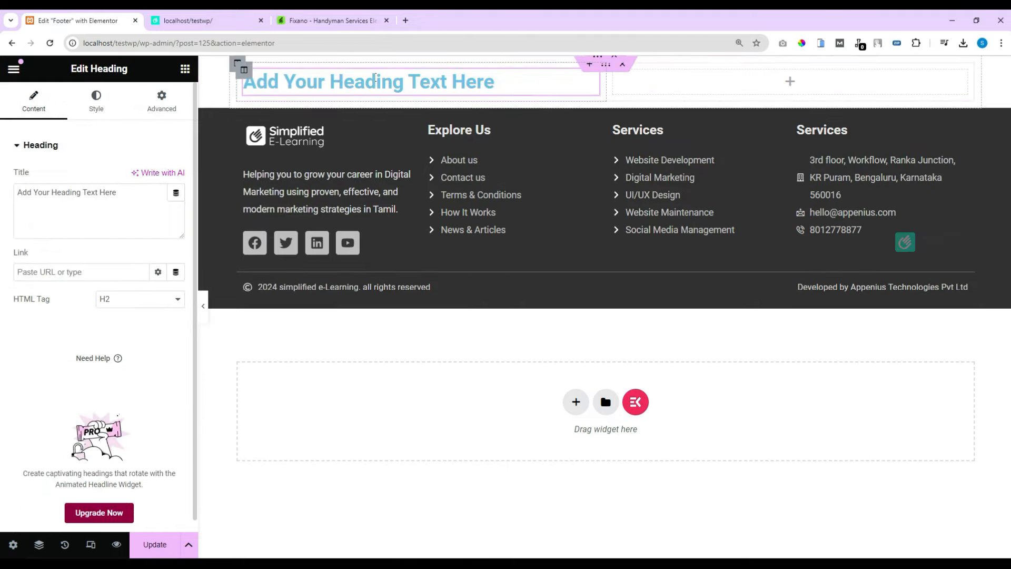
# Step: Add a second heading and title the first one 'Emergency Need Help', copied from the Fixano preview
pyautogui.click(185, 70)
pyautogui.moveTo(145, 270); pyautogui.dragTo(413, 100)
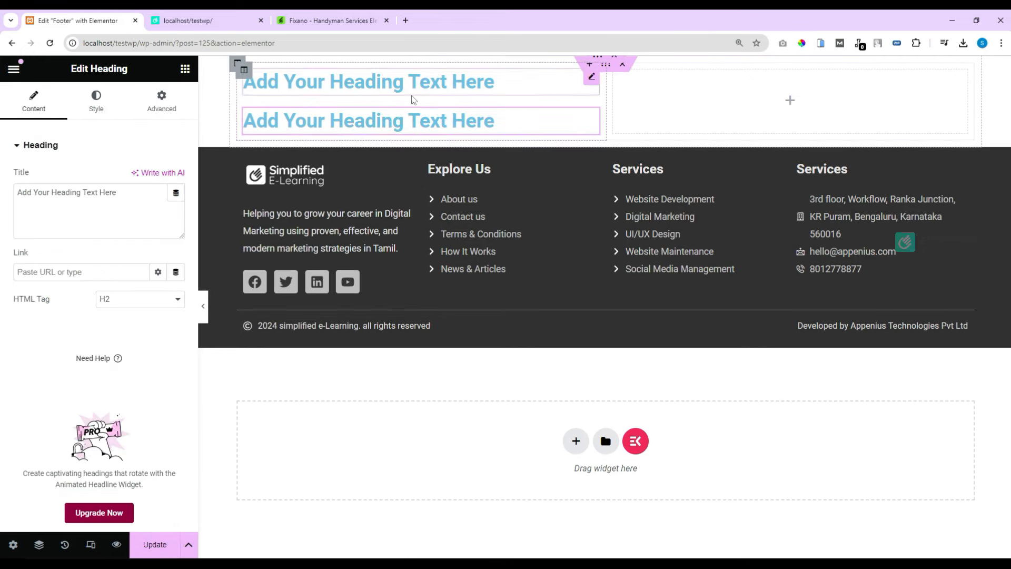
pyautogui.click(346, 20)
pyautogui.moveTo(253, 138); pyautogui.dragTo(238, 138)
pyautogui.hotkey('ctrl', 'c')
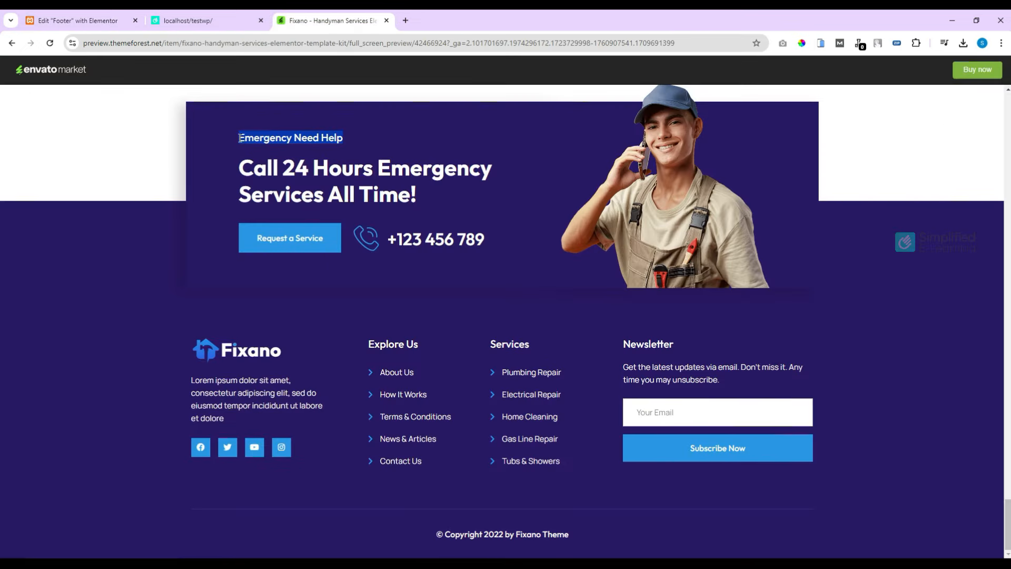
pyautogui.click(92, 21)
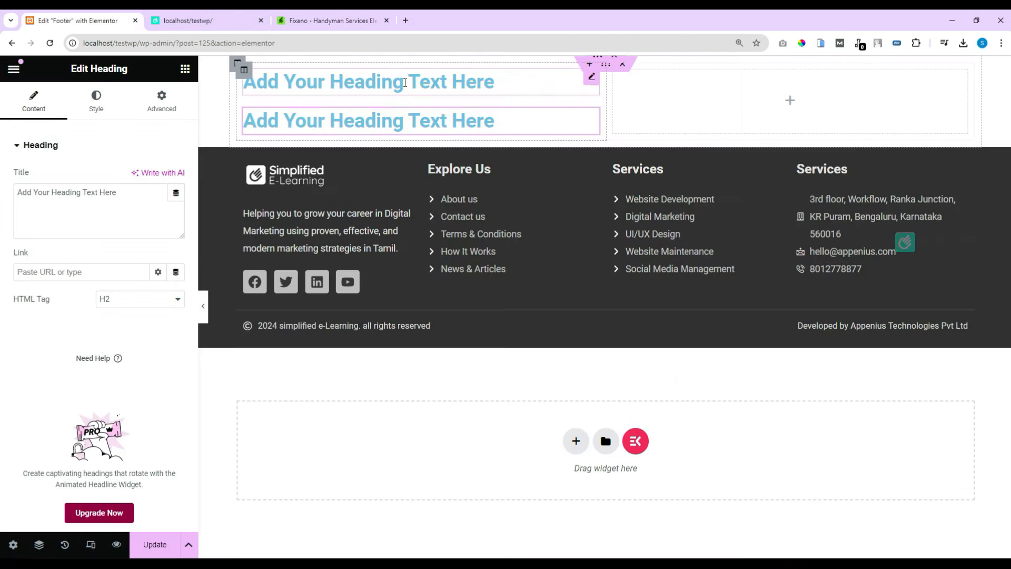
pyautogui.moveTo(126, 192); pyautogui.dragTo(3, 193)
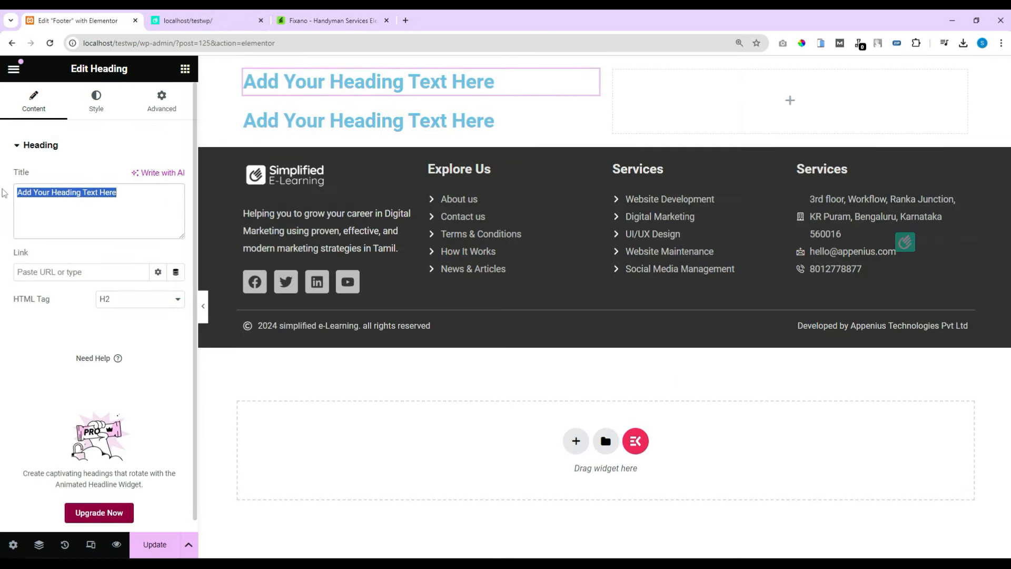
pyautogui.hotkey('ctrl', 'v')
# Step: Title the second heading 'Call 24 Hours Emergency Services All Time!' from the Fixano preview
pyautogui.click(330, 21)
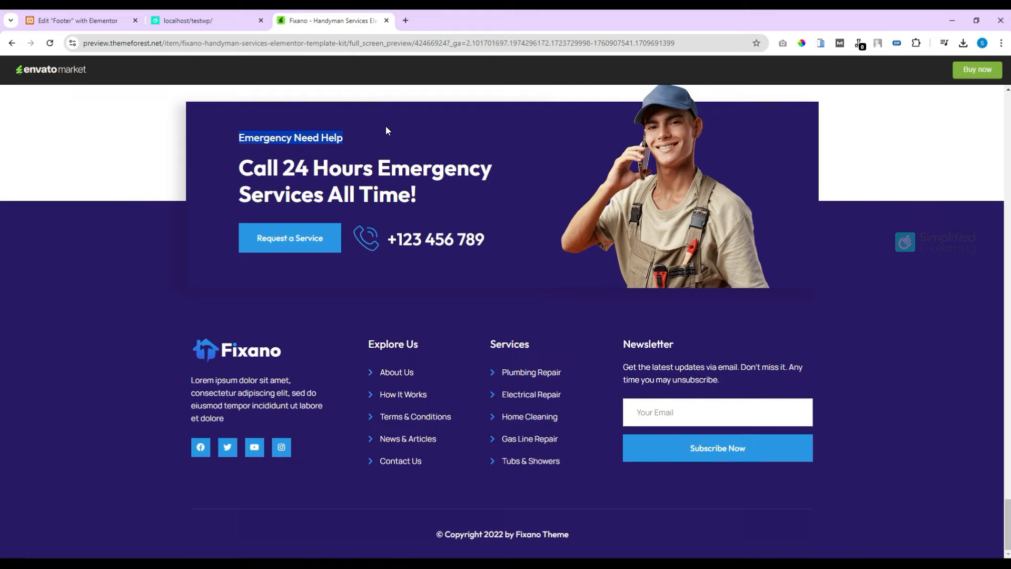
pyautogui.moveTo(440, 200); pyautogui.dragTo(236, 183)
pyautogui.hotkey('ctrl', 'c')
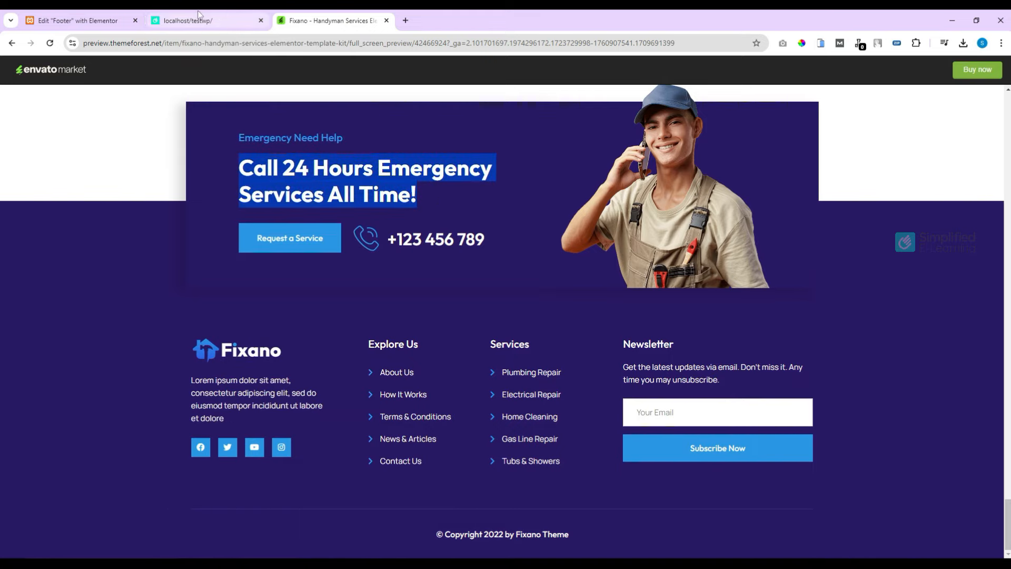
pyautogui.click(79, 20)
pyautogui.click(323, 129)
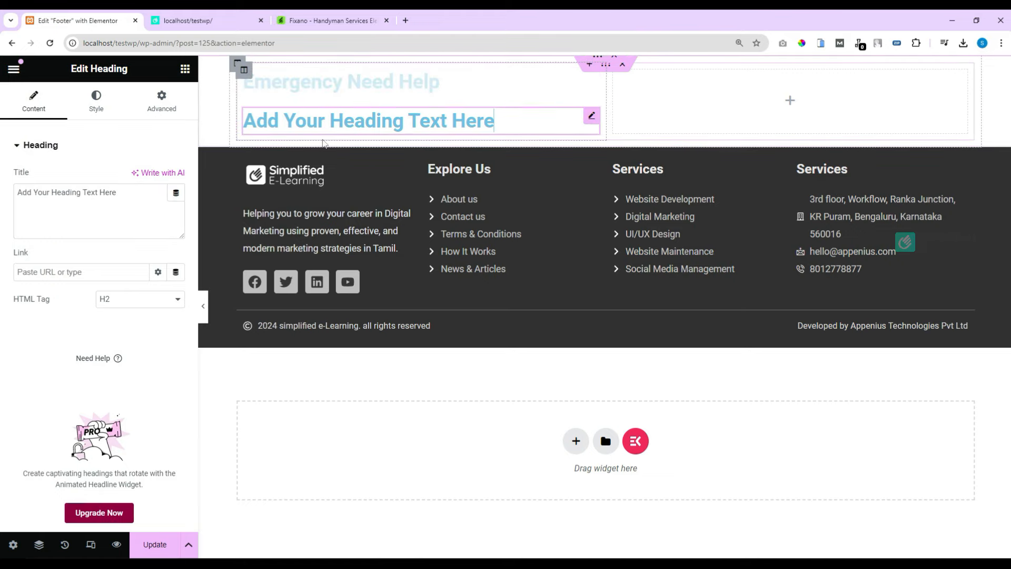
pyautogui.tripleClick(124, 216)
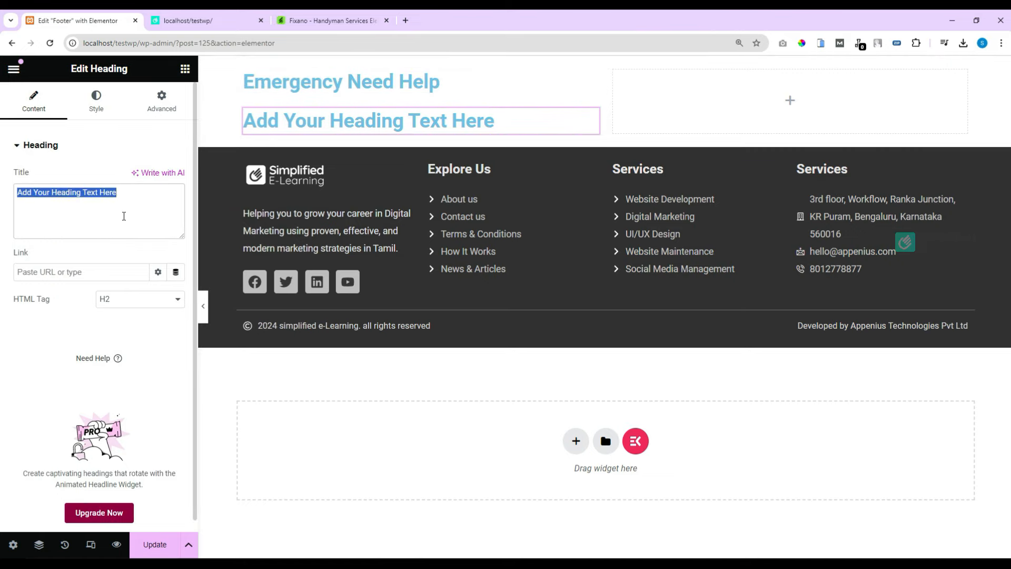
pyautogui.hotkey('ctrl', 'v')
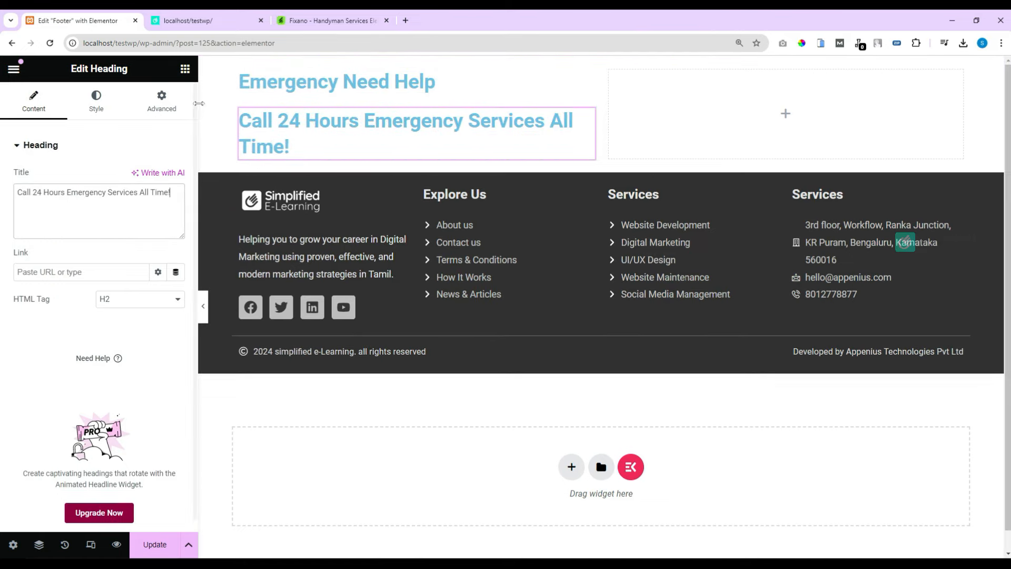
pyautogui.click(185, 68)
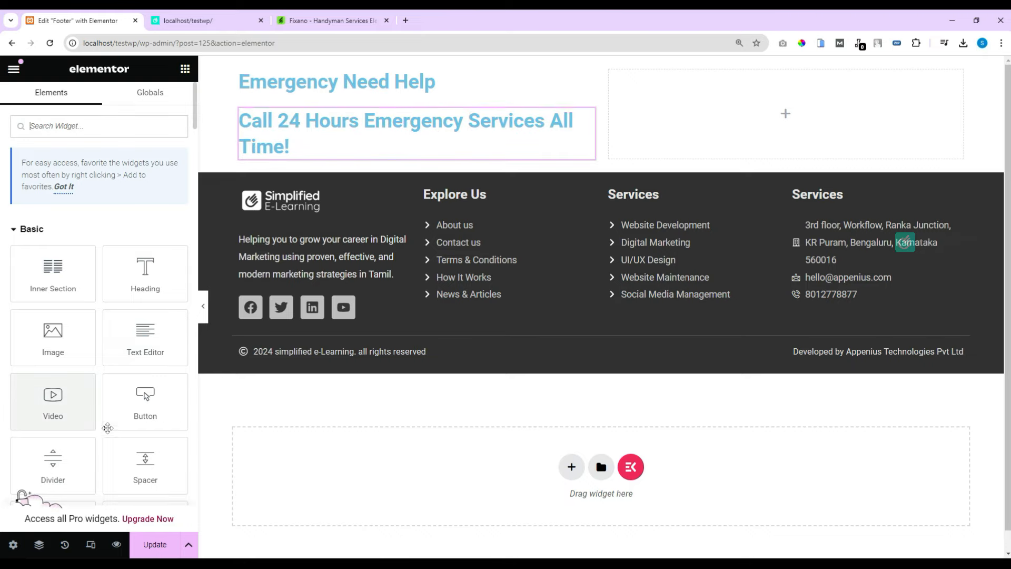
# Step: Place a 'Click here' button under the headings and an Icon Box, found by searching 'icon', below it
pyautogui.moveTo(145, 403); pyautogui.dragTo(327, 154)
pyautogui.click(184, 69)
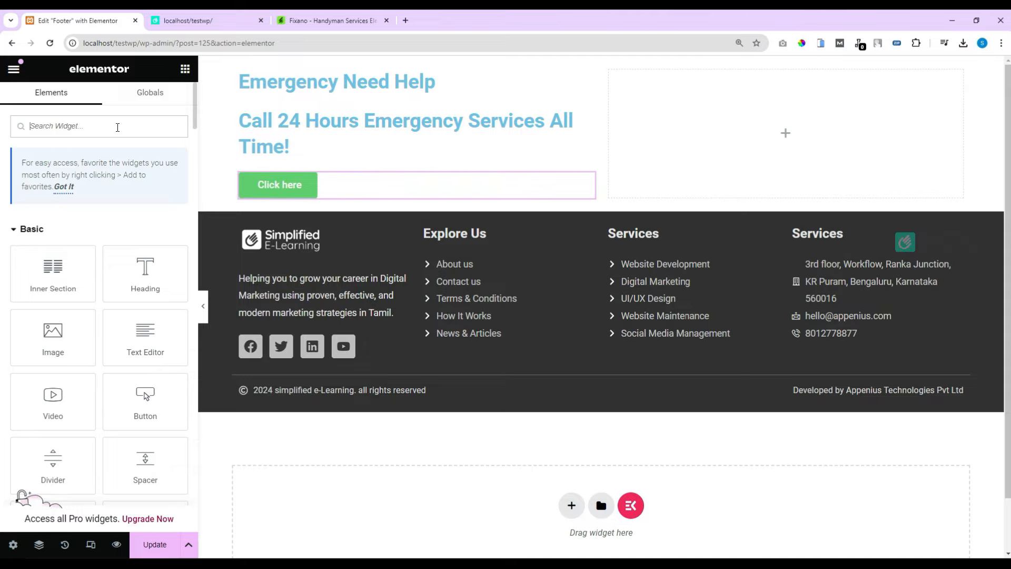
pyautogui.write('icon')
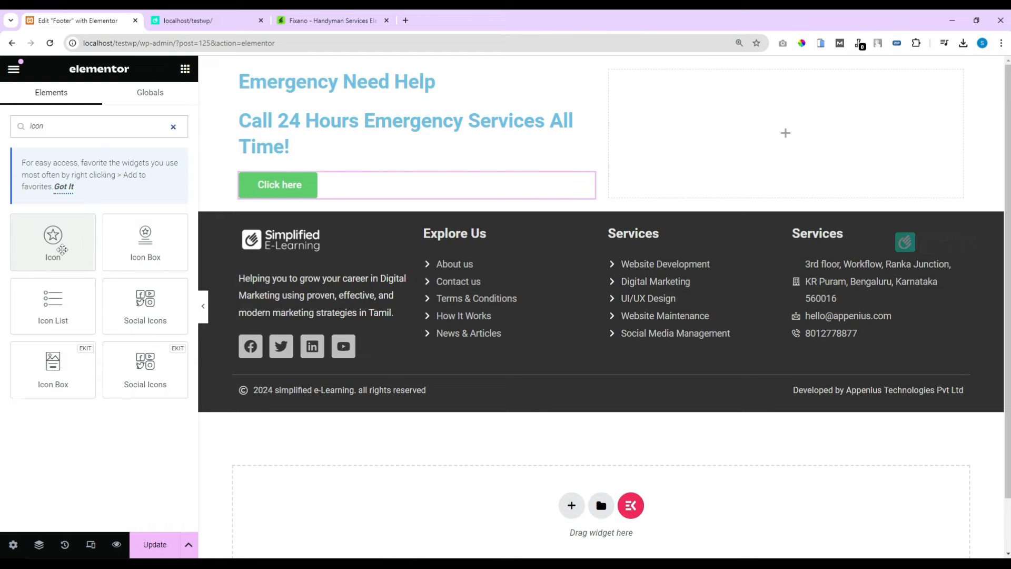
pyautogui.moveTo(140, 251); pyautogui.dragTo(343, 200)
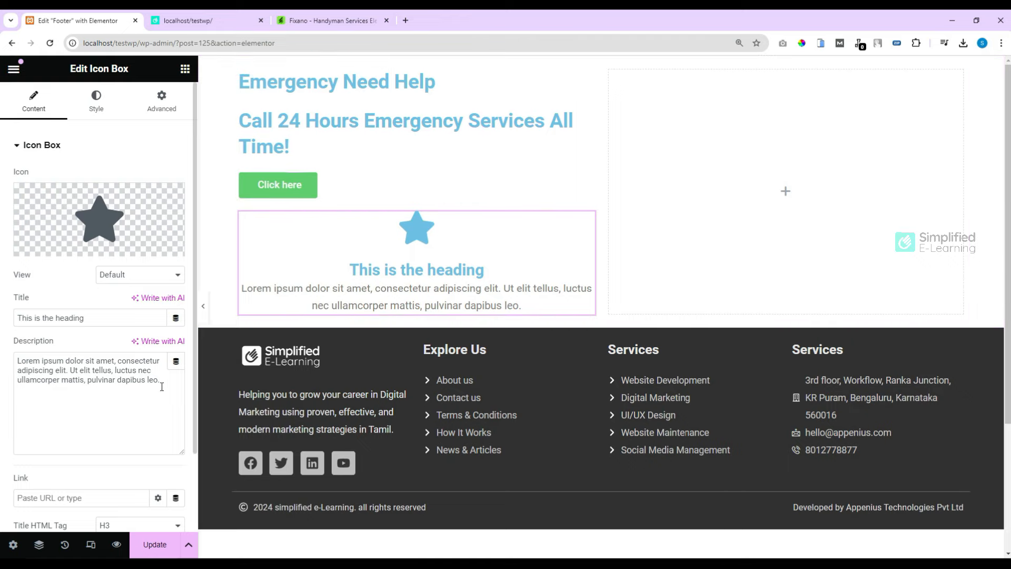
# Step: Delete the icon box description, title it with the contact phone number, and show a phone icon on the left
pyautogui.moveTo(161, 380); pyautogui.dragTo(4, 363)
pyautogui.press('BackSpace')
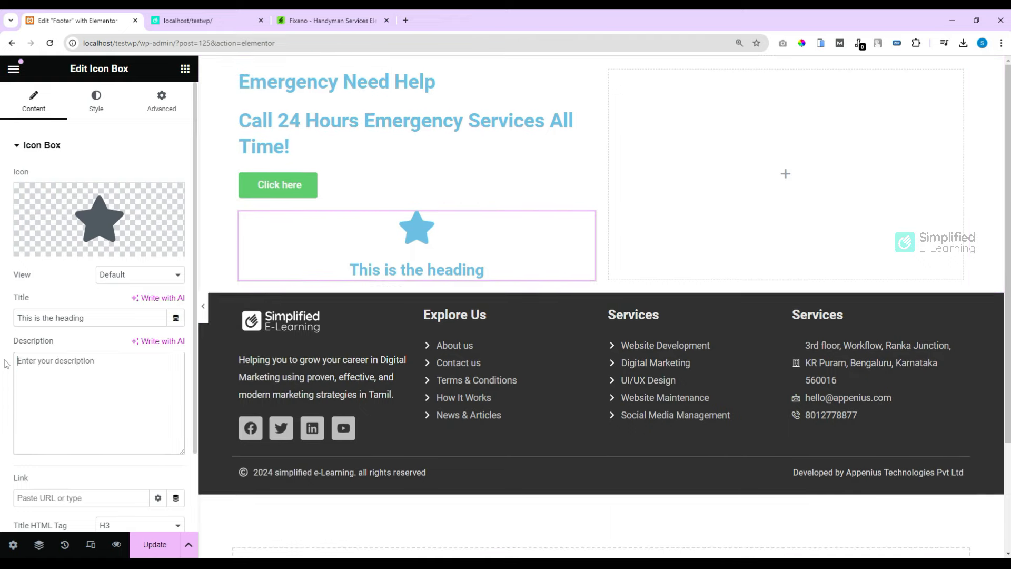
pyautogui.moveTo(100, 318); pyautogui.dragTo(4, 316)
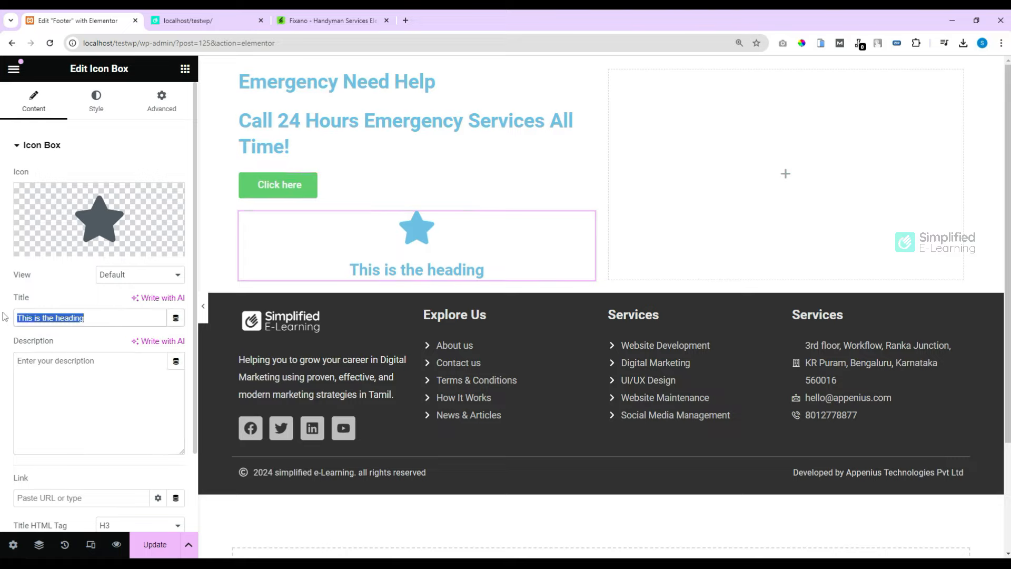
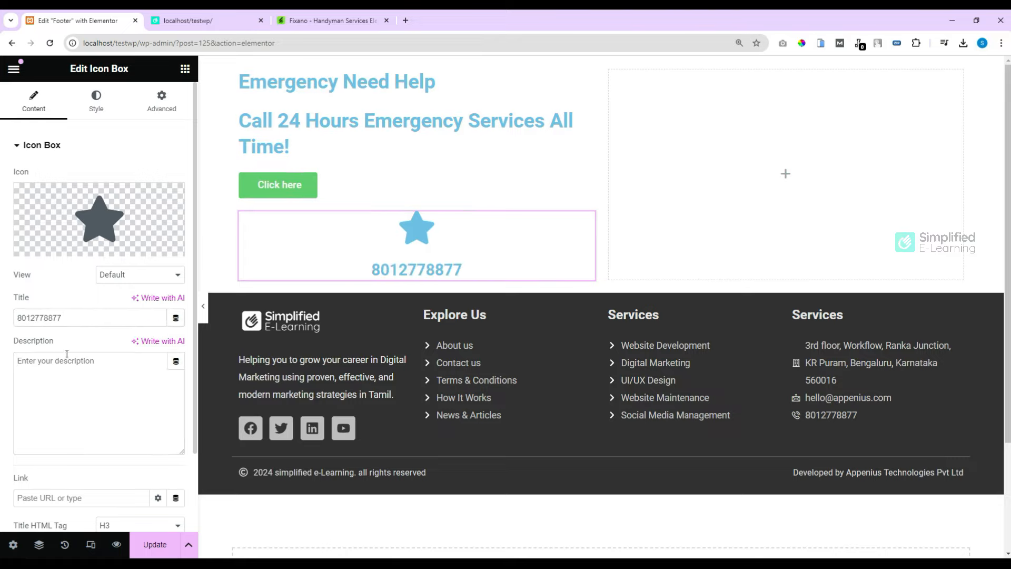
pyautogui.click(56, 246)
pyautogui.click(96, 100)
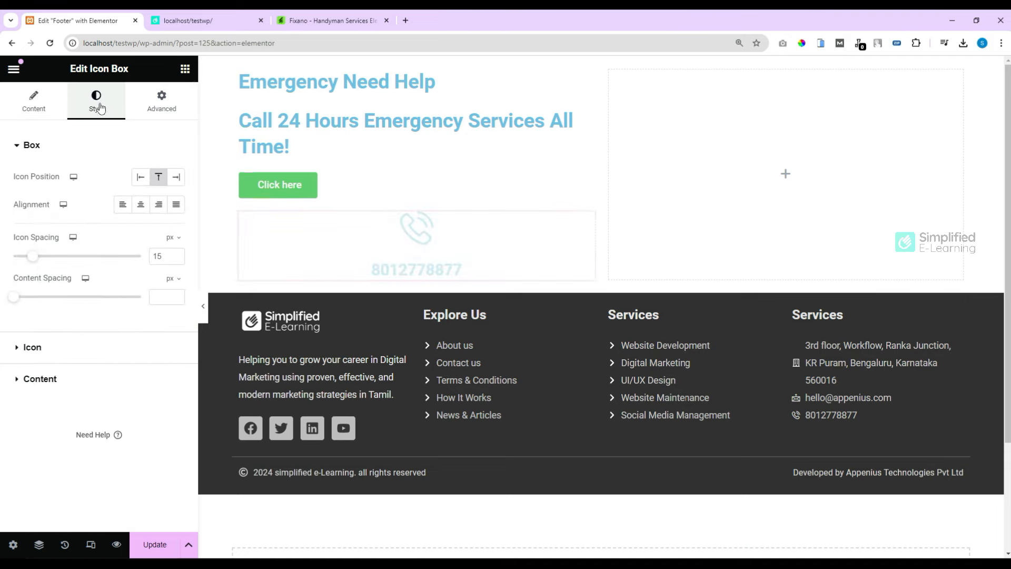
pyautogui.click(140, 181)
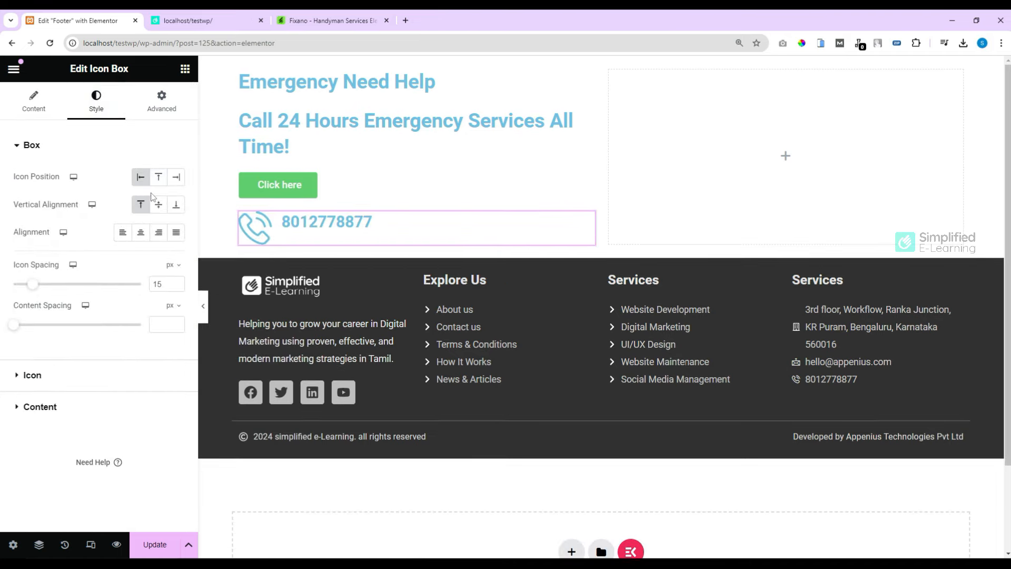
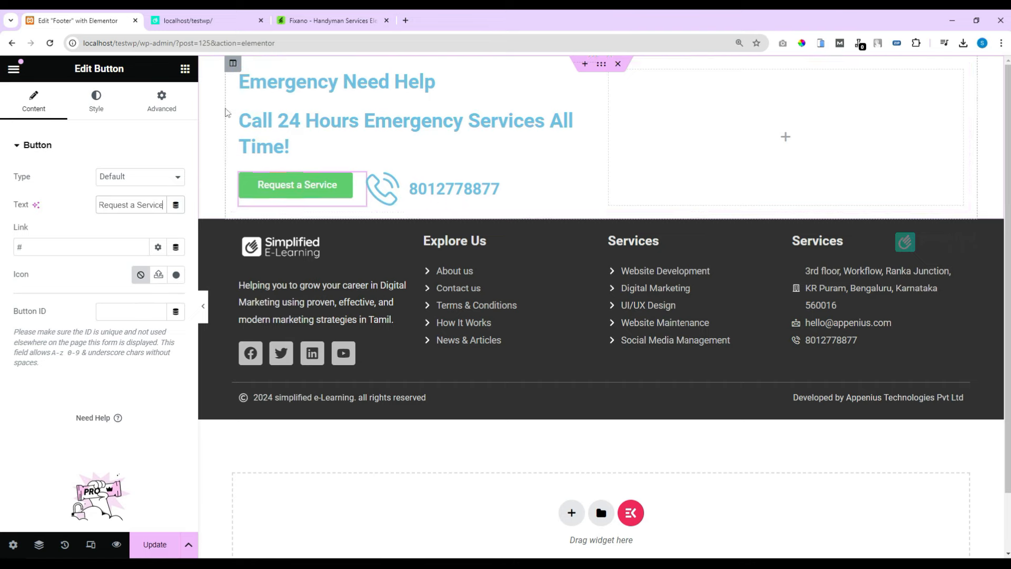
# Step: Open the widget list to add an element to the banner's empty right column
pyautogui.click(184, 68)
# Step: Drop an Image widget into the right column and insert the young builder photo
pyautogui.moveTo(53, 352); pyautogui.dragTo(705, 150)
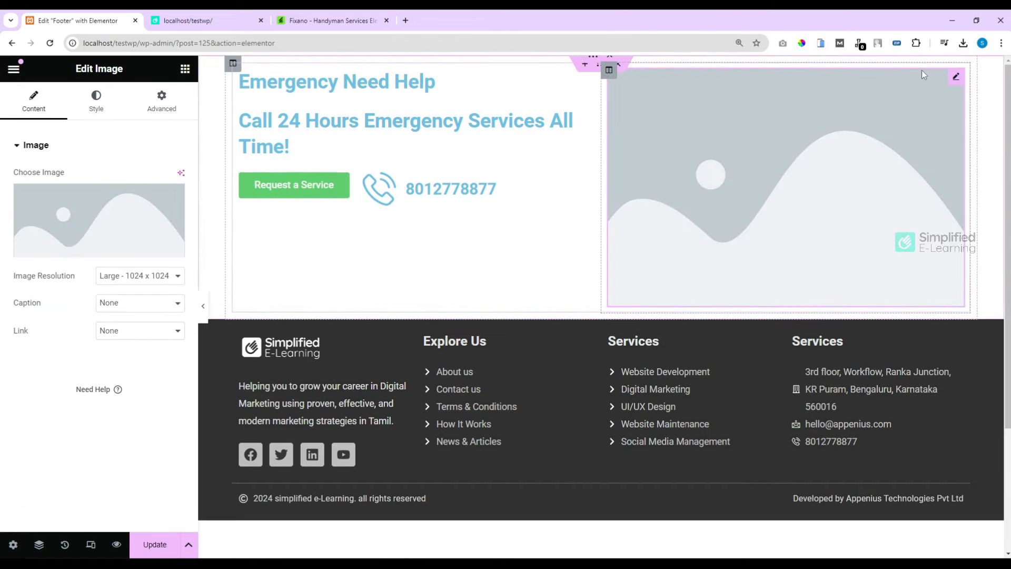
pyautogui.click(109, 248)
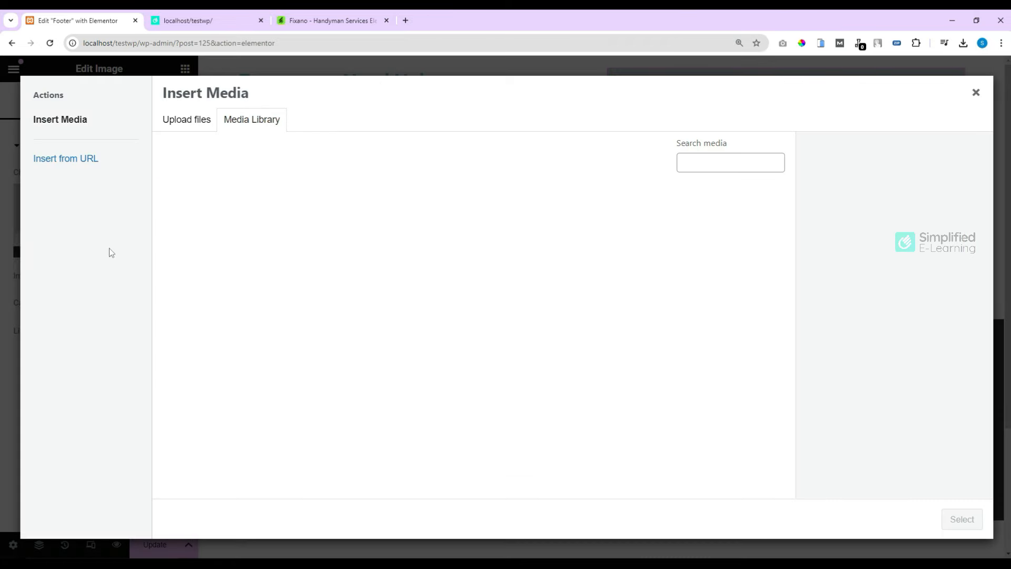
pyautogui.click(219, 240)
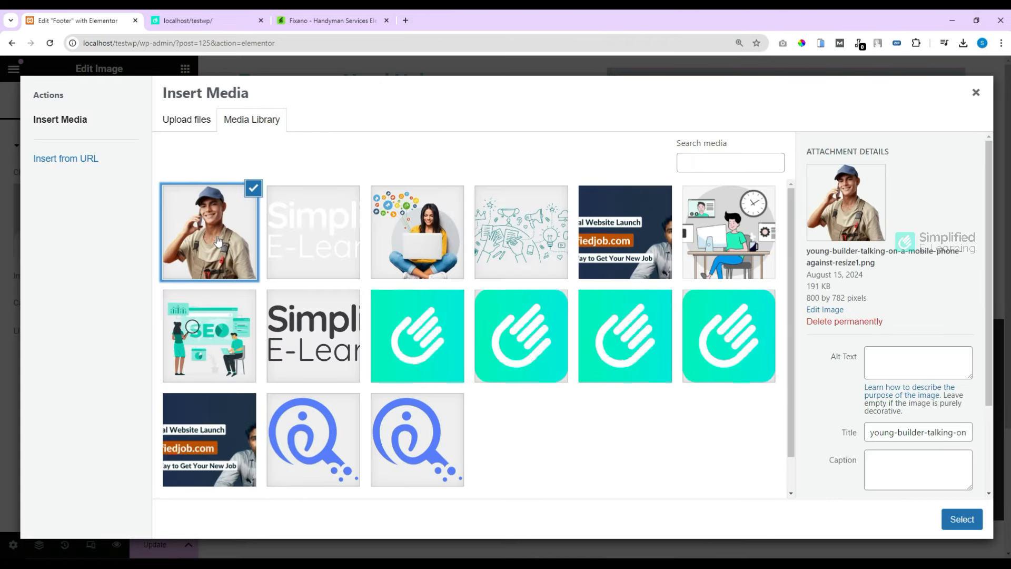
pyautogui.click(962, 520)
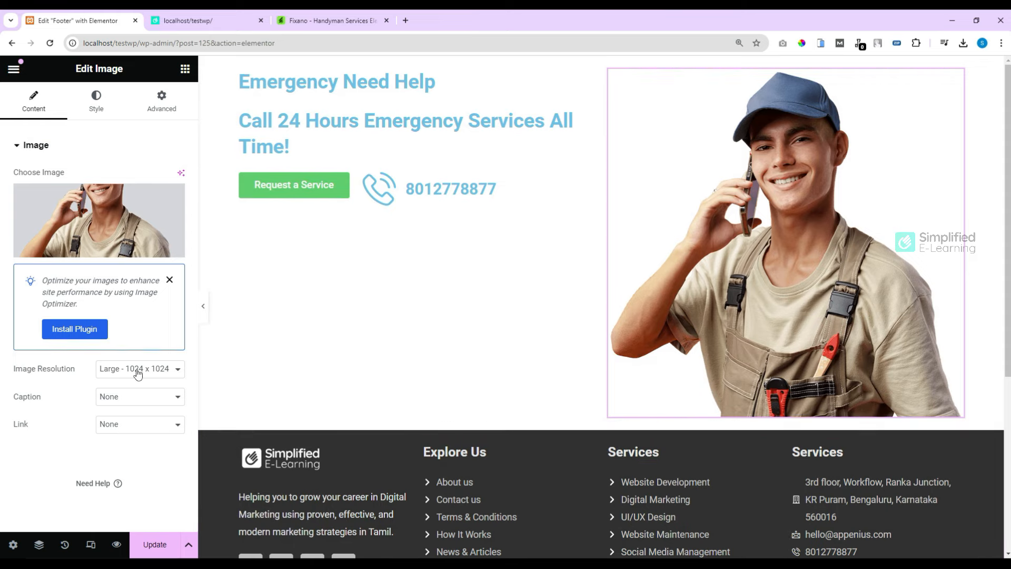
# Step: Set the photo's resolution to Full and its width to 50%
pyautogui.click(137, 370)
pyautogui.click(112, 445)
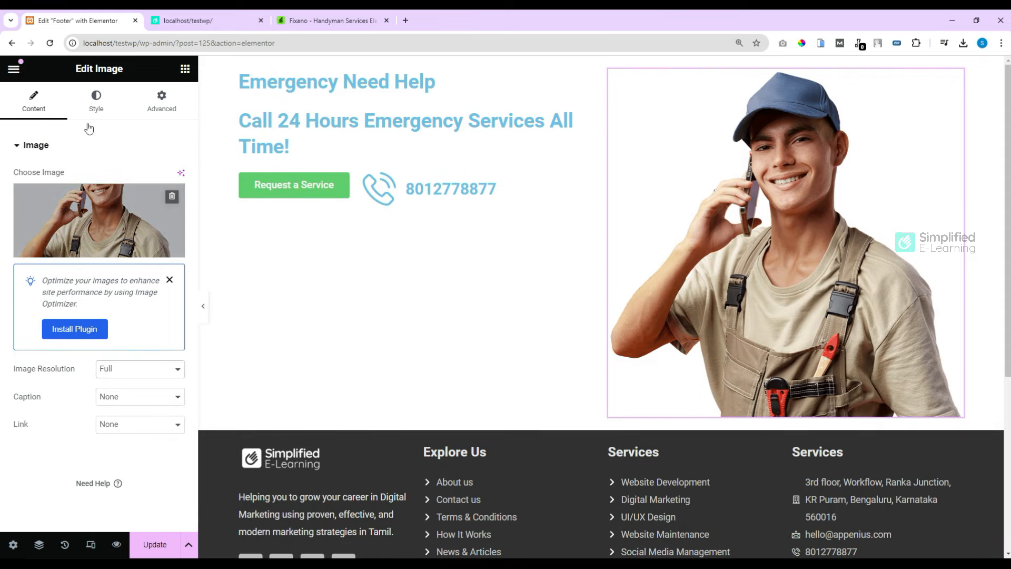
pyautogui.click(94, 103)
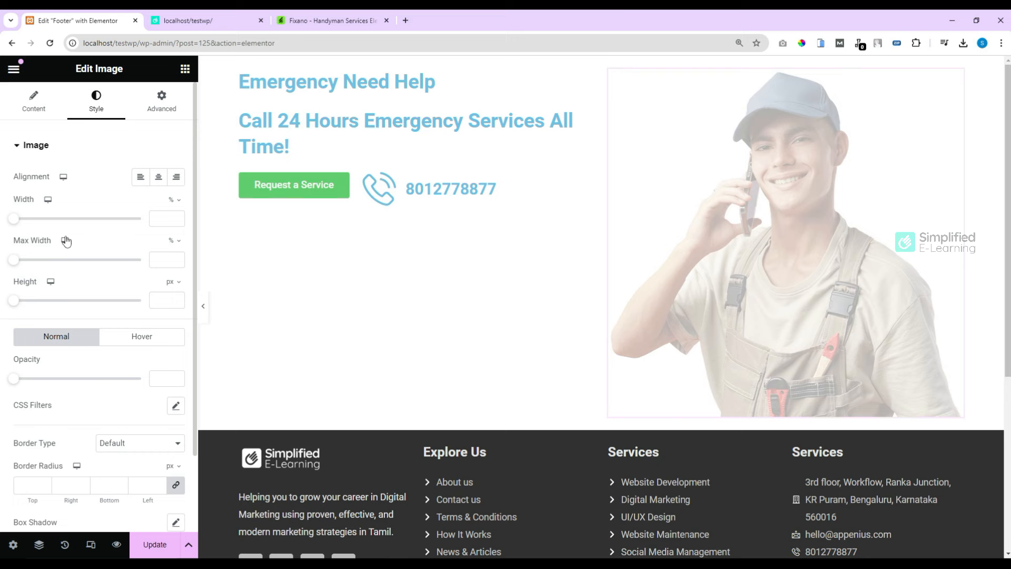
pyautogui.moveTo(14, 219); pyautogui.dragTo(80, 223)
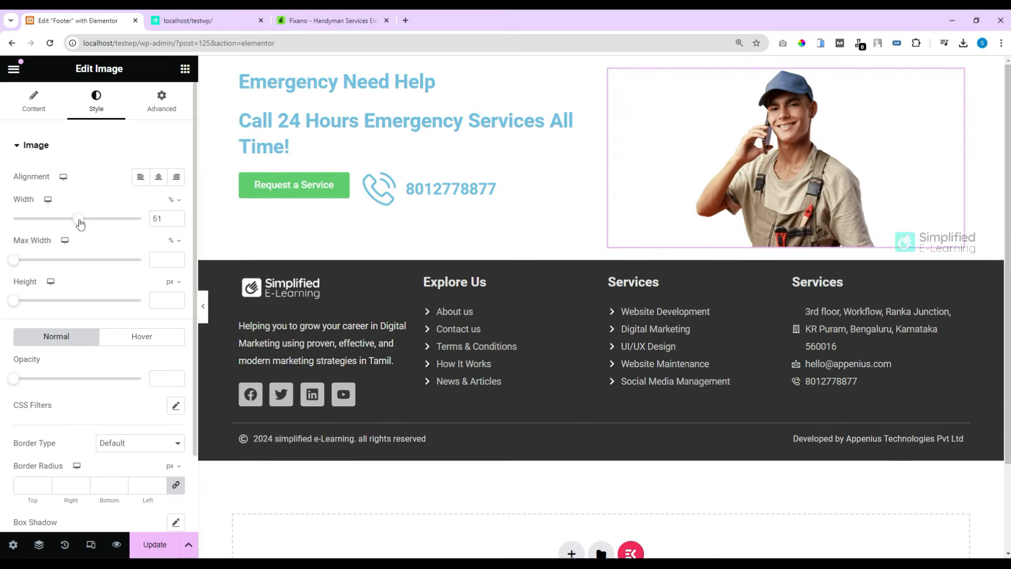
pyautogui.click(177, 221)
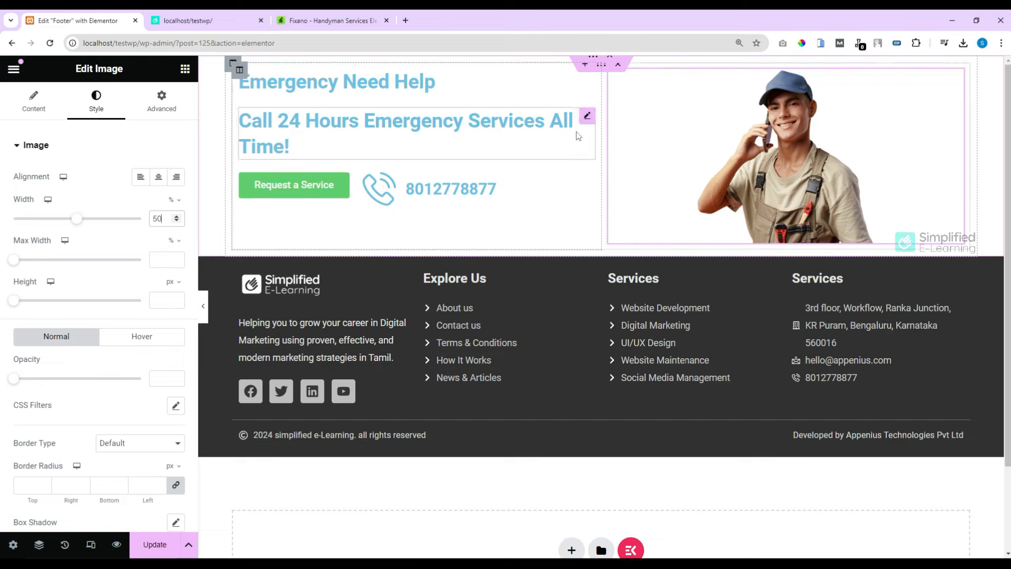
# Step: Inspect the page structure in the Navigator and check the outer footer section's background colour
pyautogui.click(39, 548)
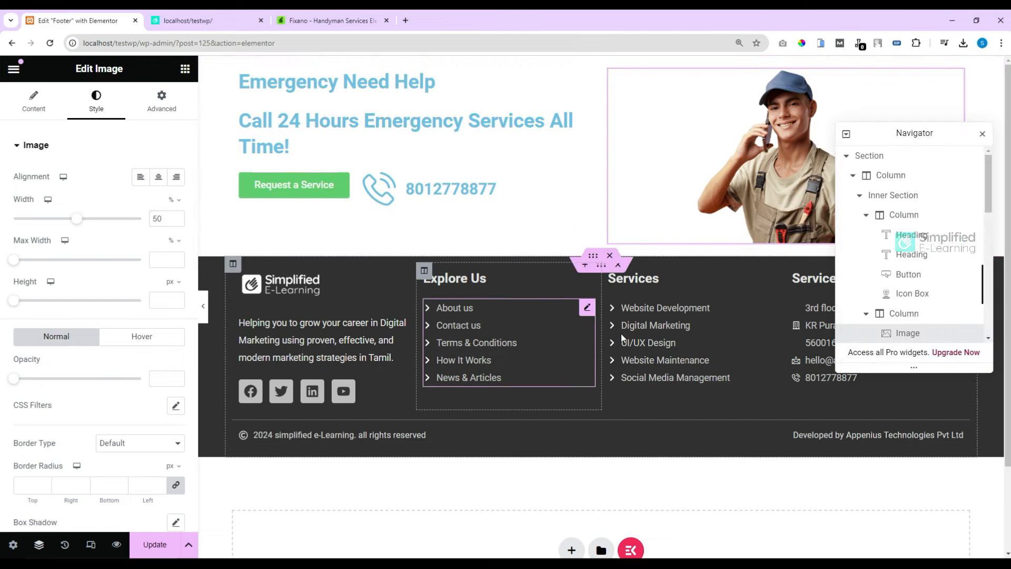
pyautogui.click(901, 199)
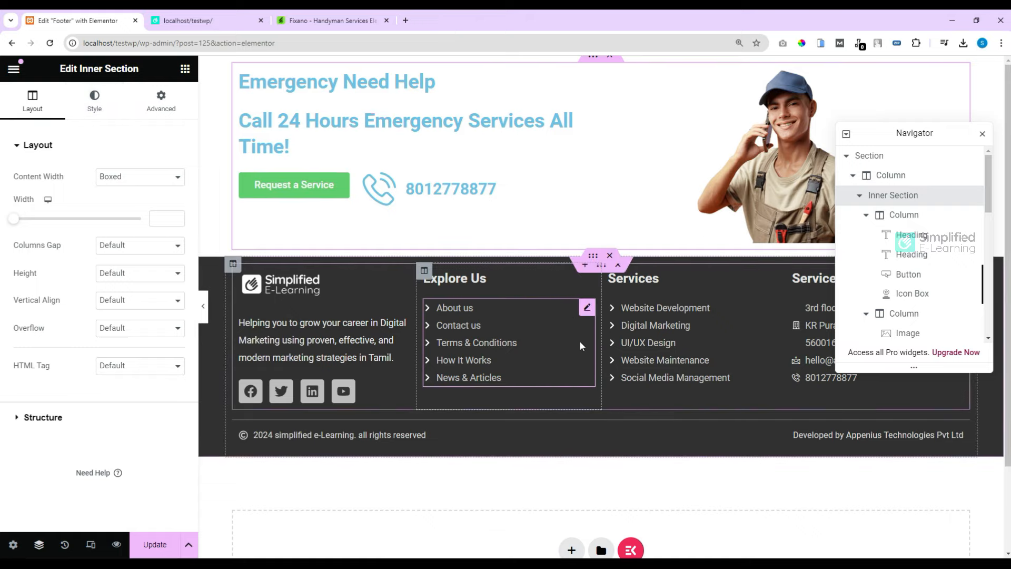
pyautogui.scroll(-2, 923, 284)
pyautogui.scroll(1, 911, 279)
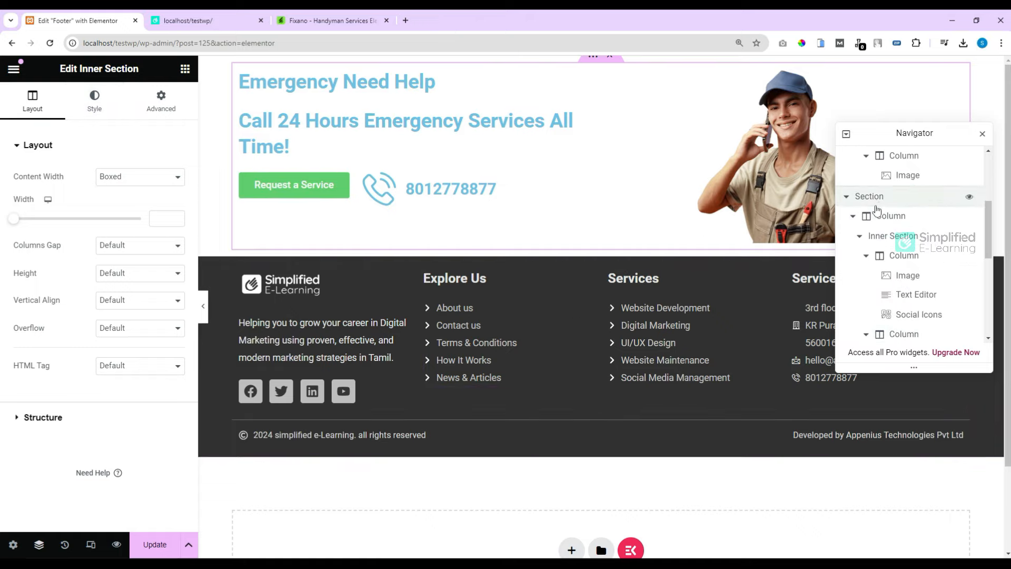
pyautogui.click(874, 199)
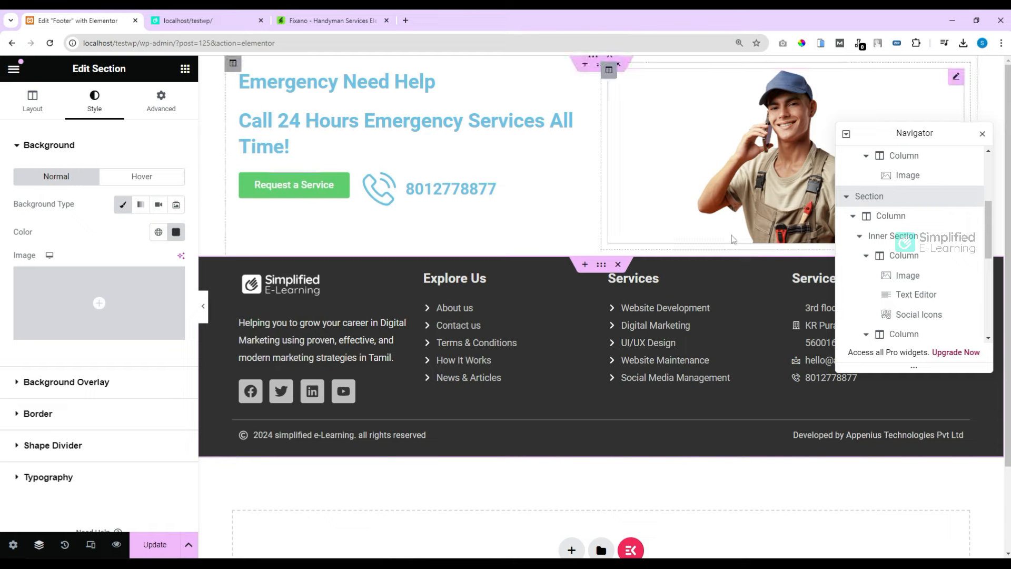
pyautogui.click(177, 233)
pyautogui.hotkey('ctrl', 'c')
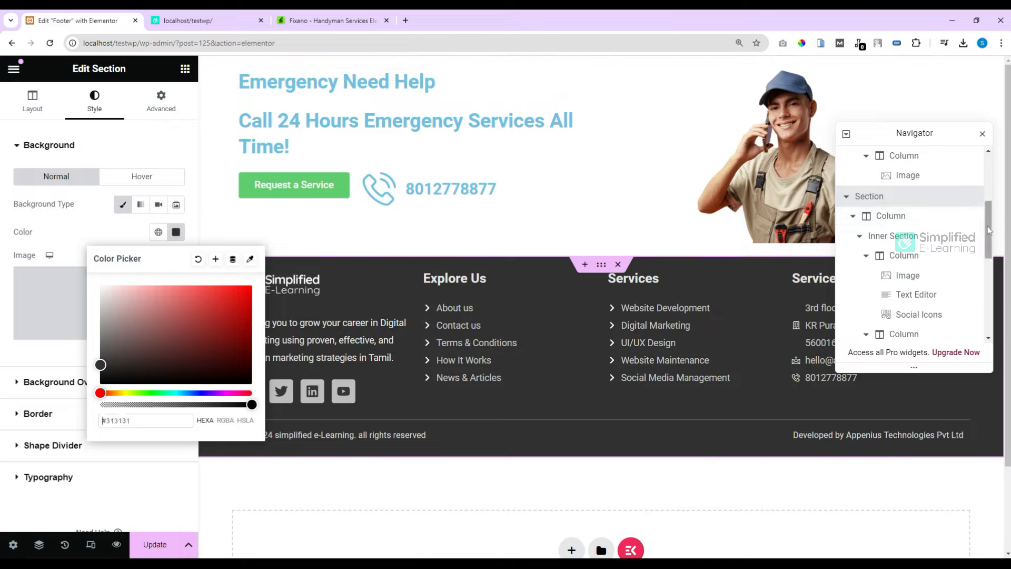
pyautogui.moveTo(988, 217); pyautogui.dragTo(985, 169)
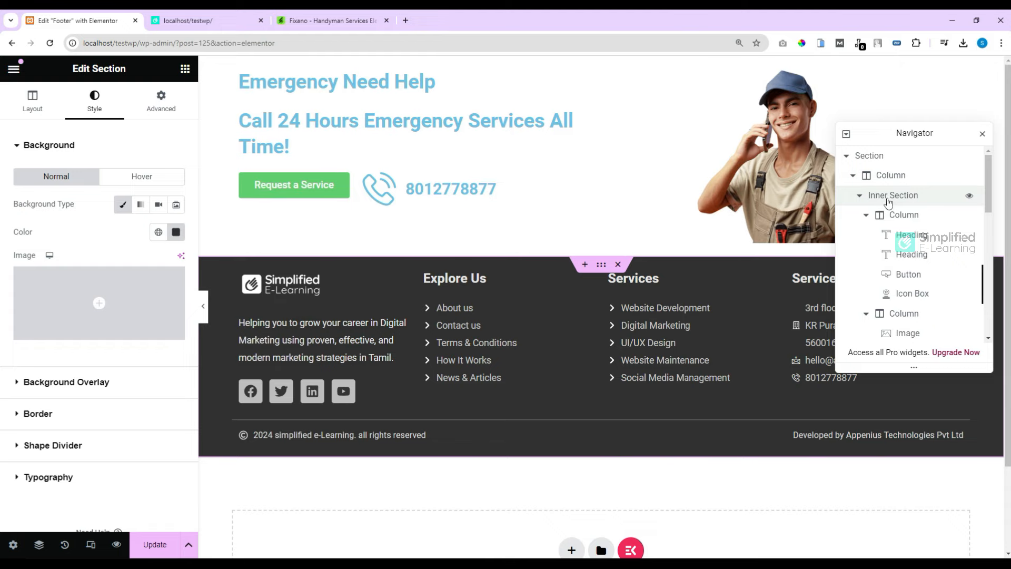
# Step: Give the banner's inner section a Classic #313131 background
pyautogui.click(965, 196)
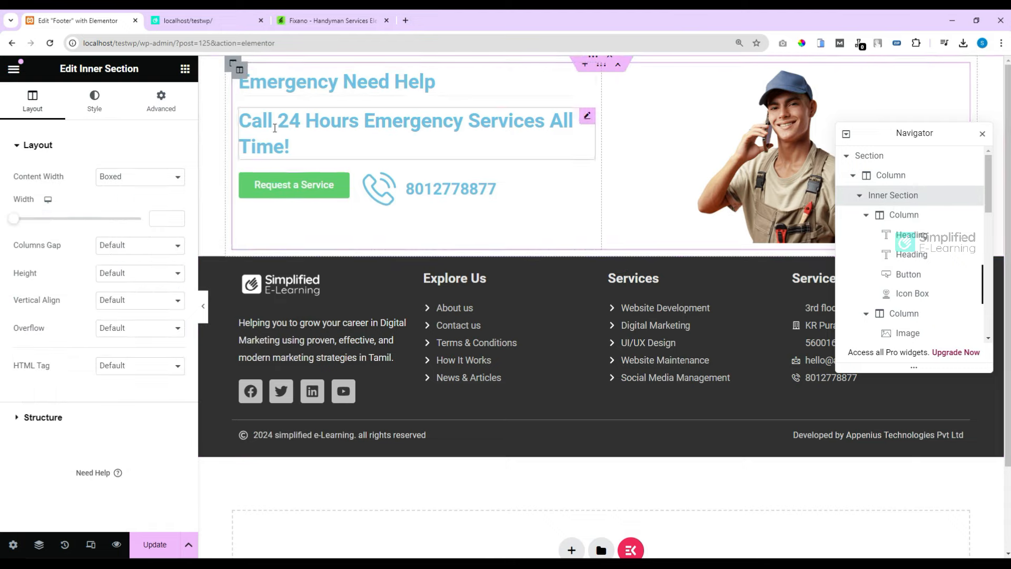
pyautogui.click(94, 111)
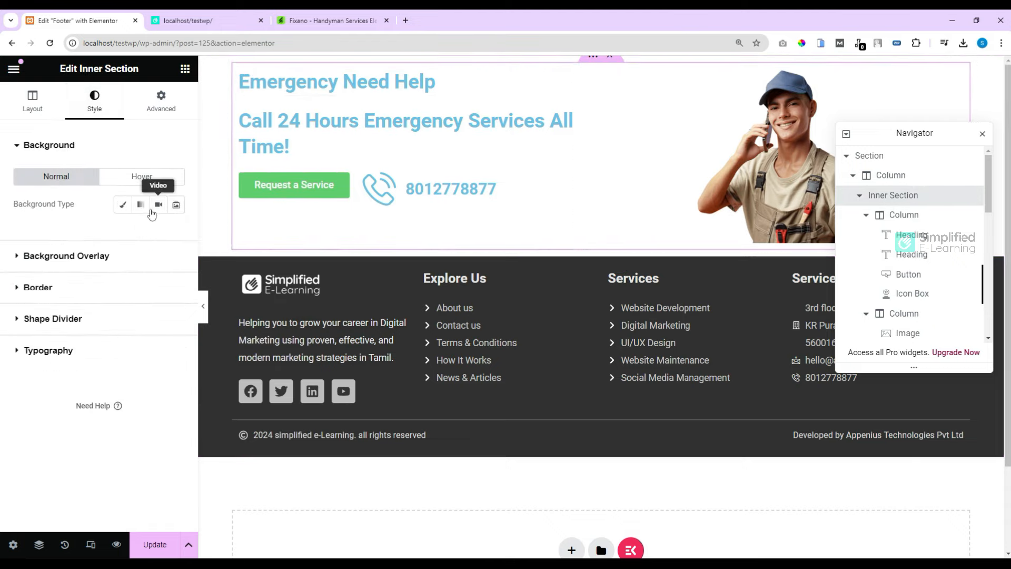
pyautogui.click(122, 204)
pyautogui.click(177, 233)
pyautogui.hotkey('ctrl', 'v')
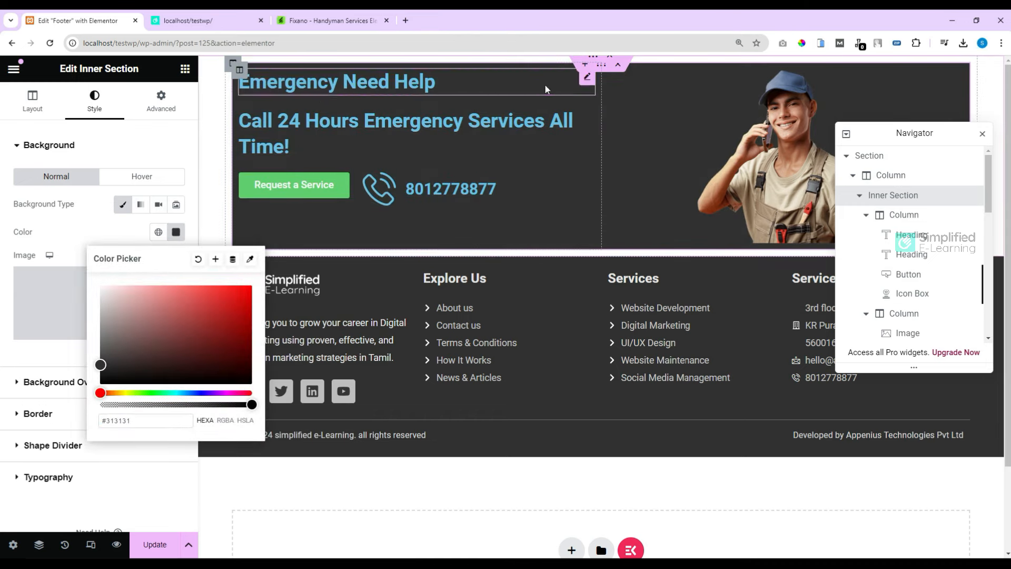
pyautogui.click(586, 80)
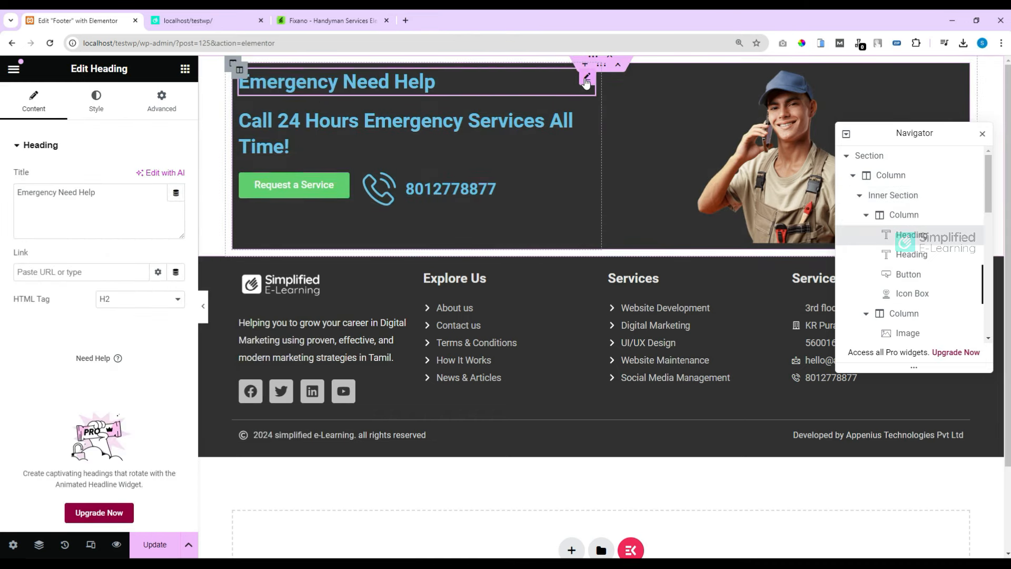
# Step: Make the 'Emergency Need Help' heading light grey with a typography size of 16
pyautogui.click(97, 103)
pyautogui.click(177, 204)
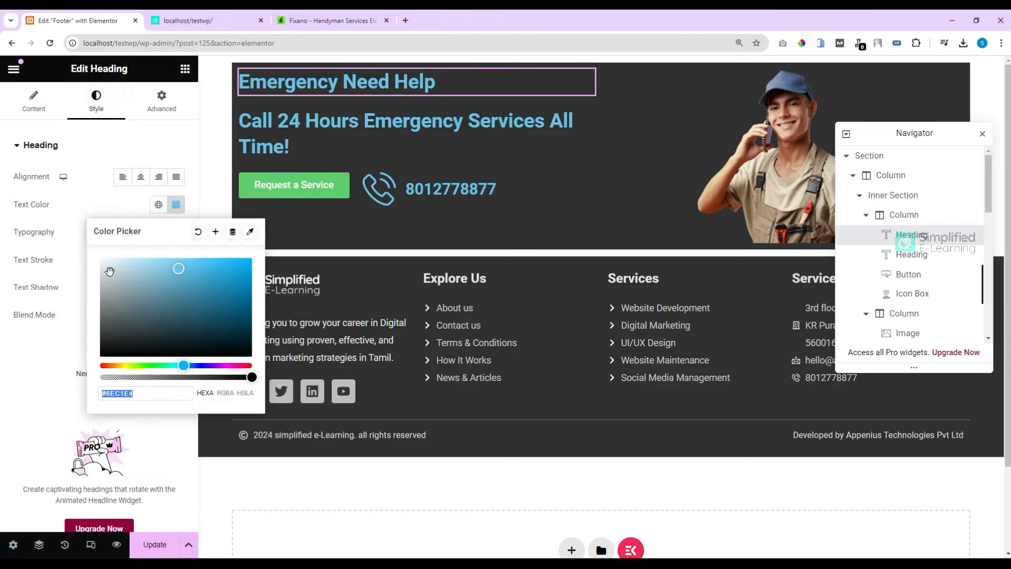
pyautogui.write('#EDEDED')
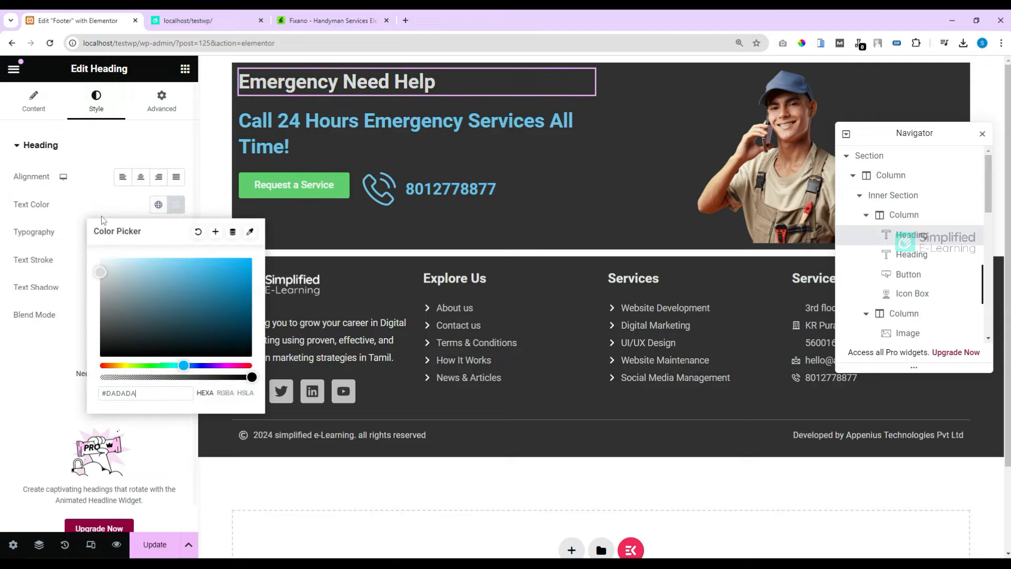
pyautogui.click(94, 207)
pyautogui.click(176, 233)
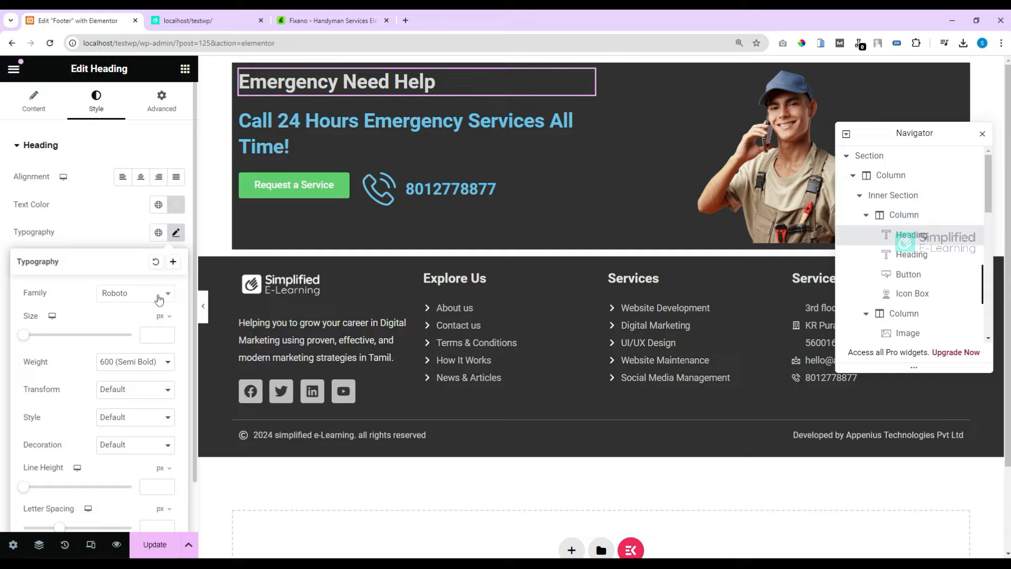
pyautogui.write('16')
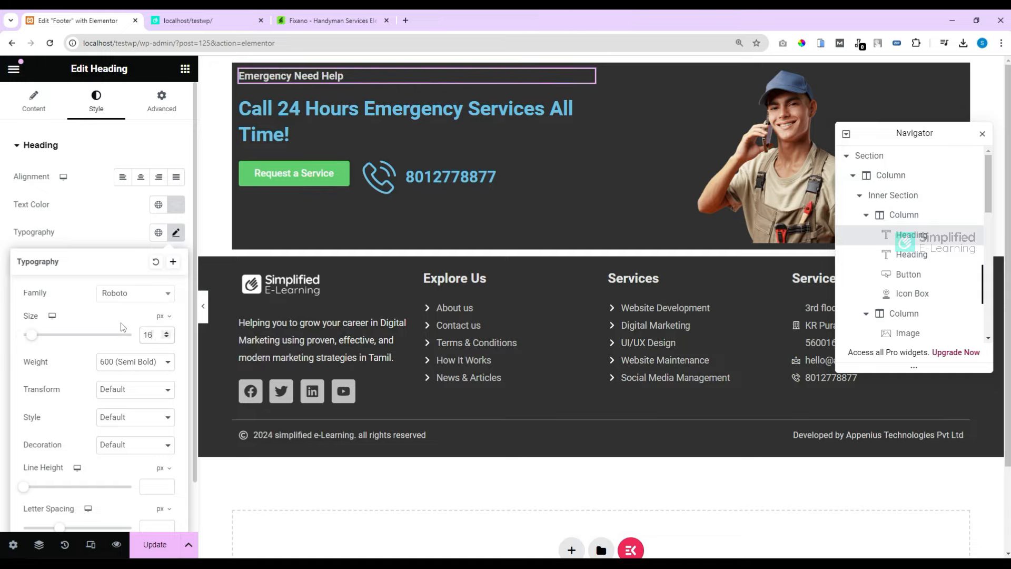
pyautogui.click(376, 195)
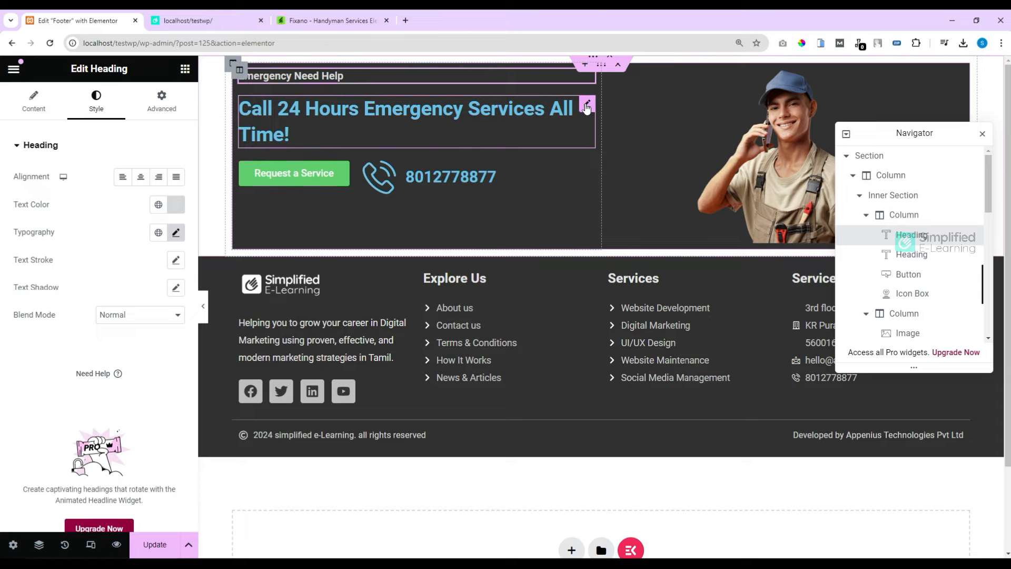
# Step: Colour the 'Call 24 Hours' heading #E1E1E1 and compare it with the Fixano preview
pyautogui.click(587, 107)
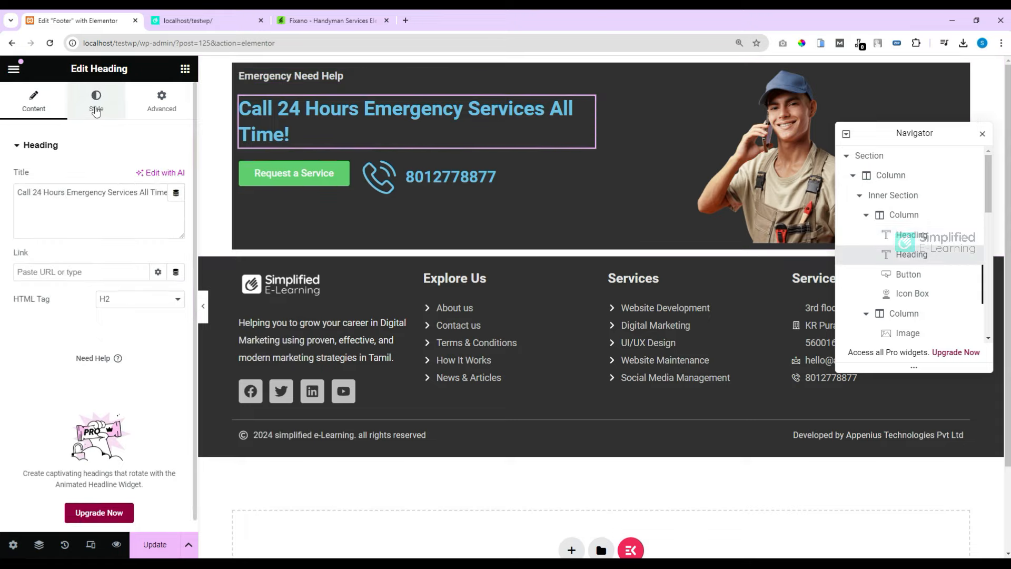
pyautogui.click(96, 108)
pyautogui.click(178, 208)
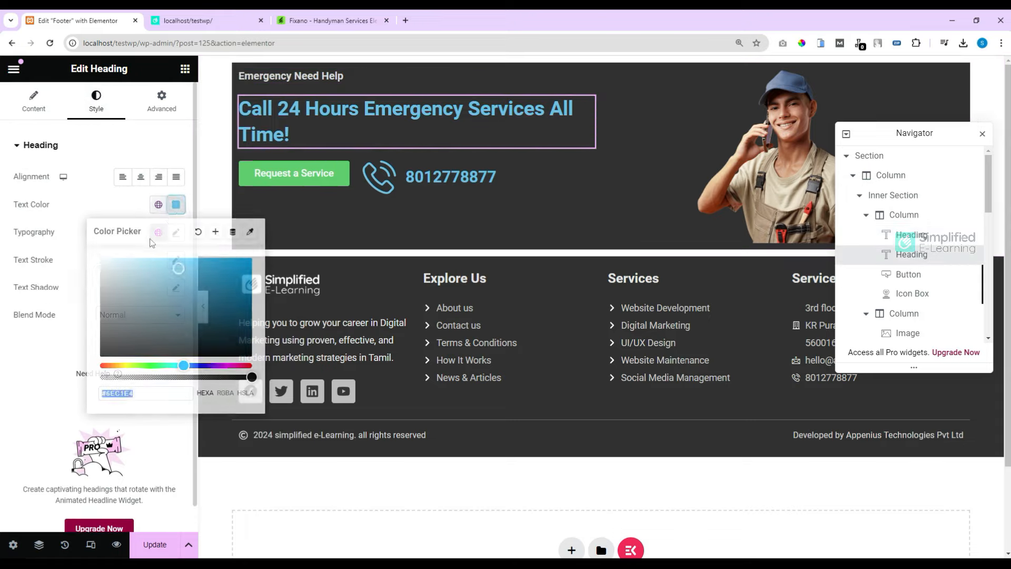
pyautogui.write('#E1E1E1')
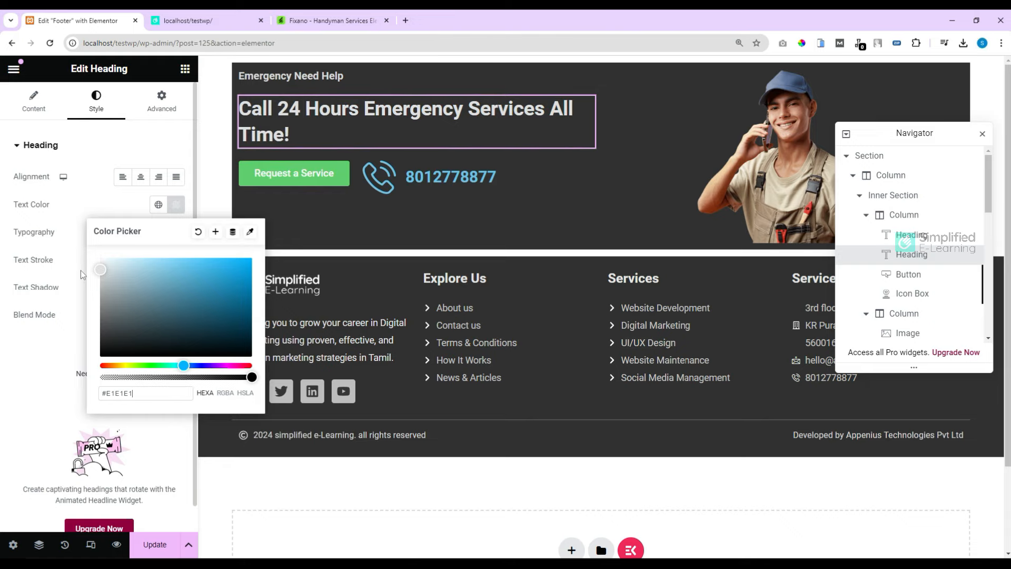
pyautogui.click(345, 22)
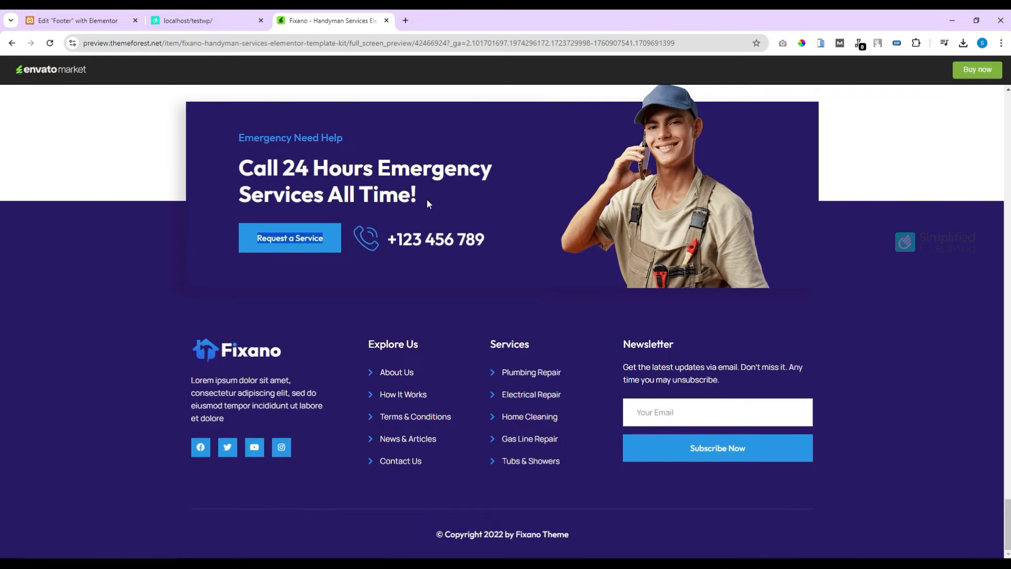
pyautogui.click(88, 22)
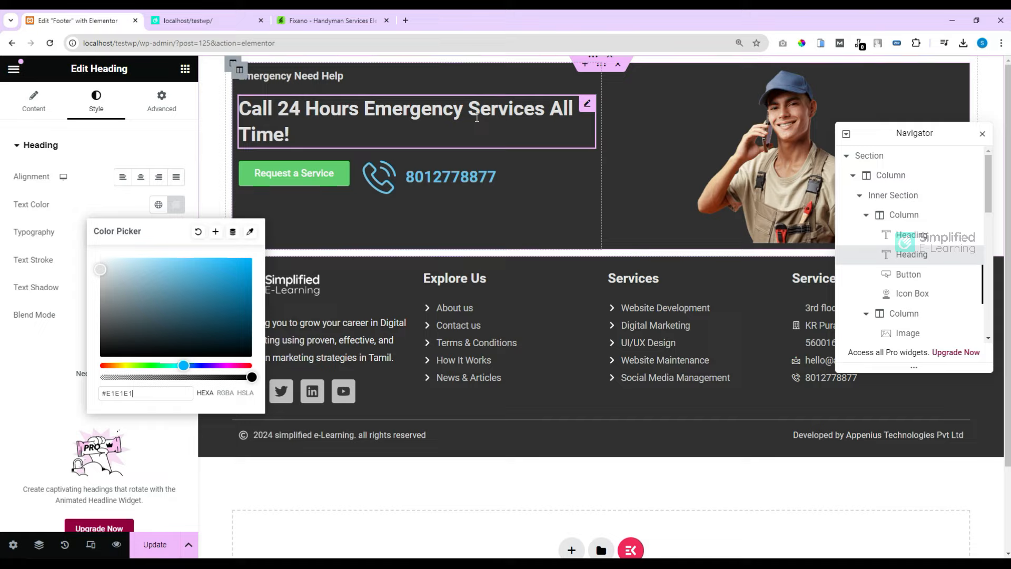
# Step: Insert a <br> after 'Emergency' in the heading title to split it onto two lines
pyautogui.click(34, 100)
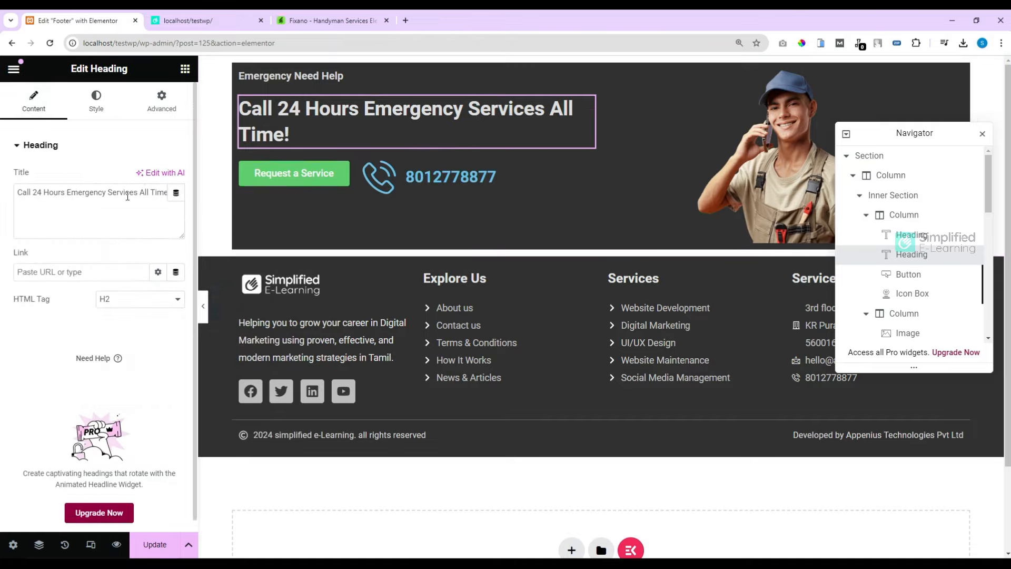
pyautogui.click(107, 194)
pyautogui.write('<>')
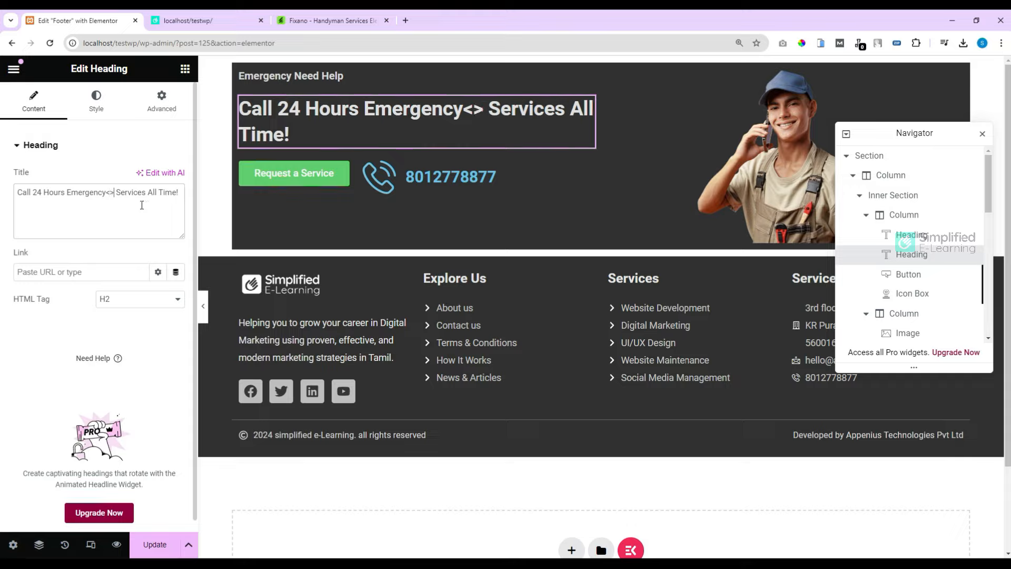
pyautogui.write('br')
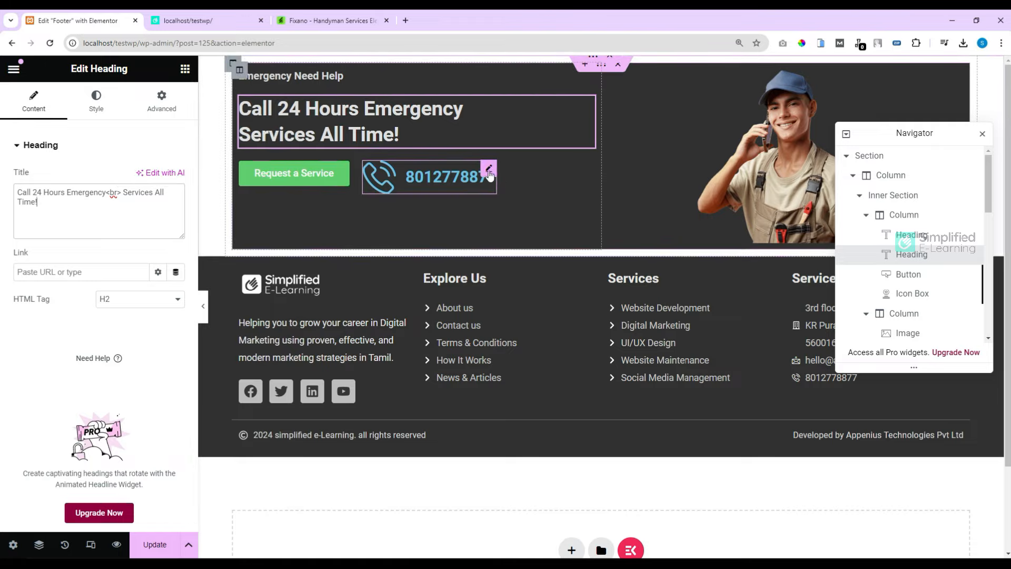
pyautogui.click(489, 176)
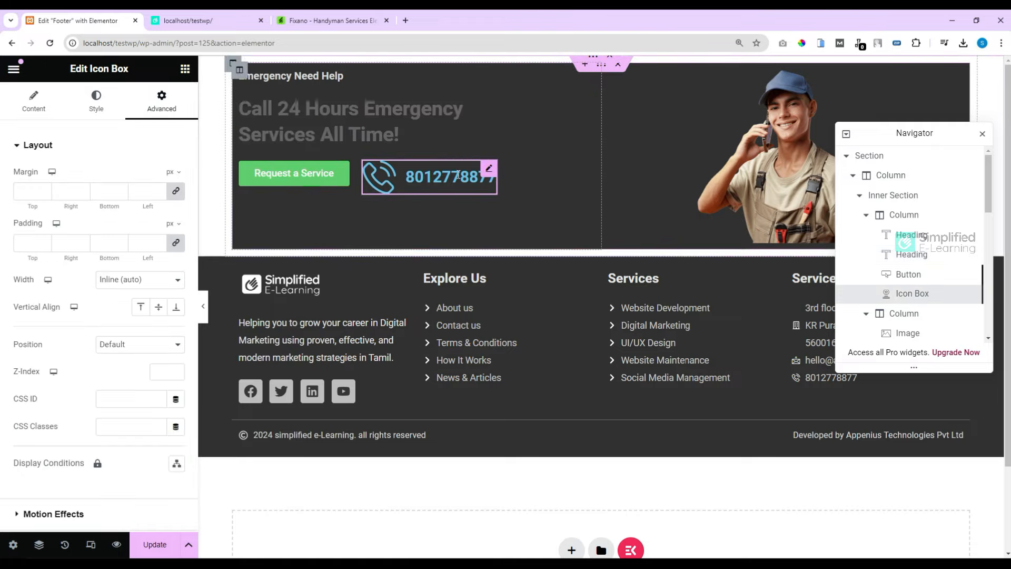
# Step: Set the phone icon colour to #E7E7E7 and the phone number colour to #E6E6E6
pyautogui.click(95, 110)
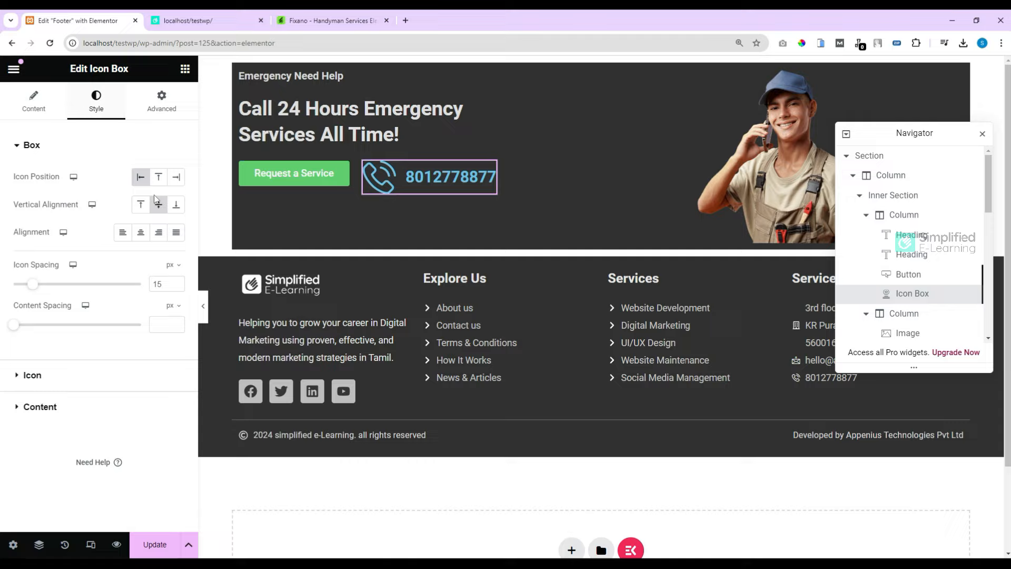
pyautogui.click(46, 376)
pyautogui.click(176, 236)
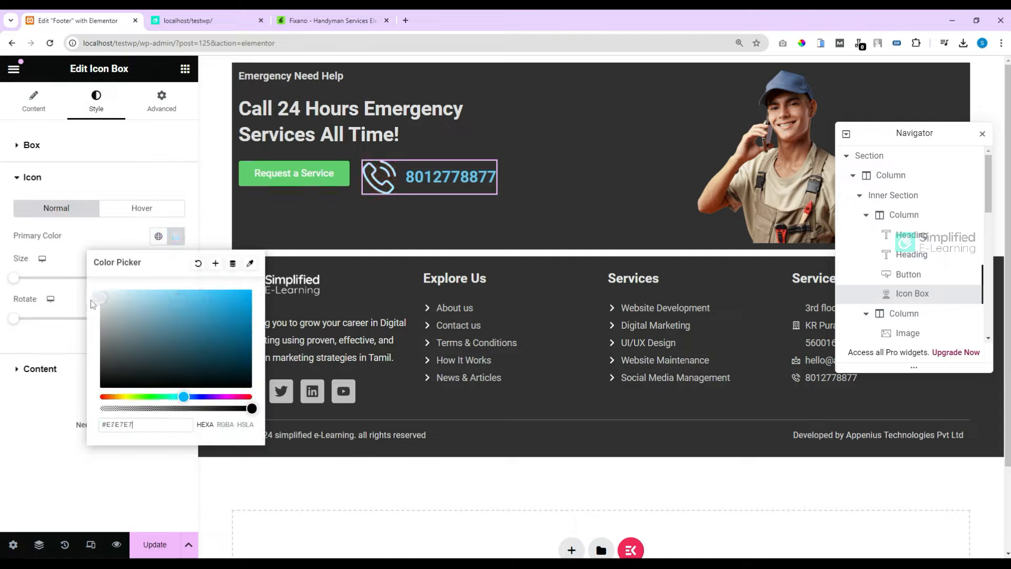
pyautogui.click(109, 237)
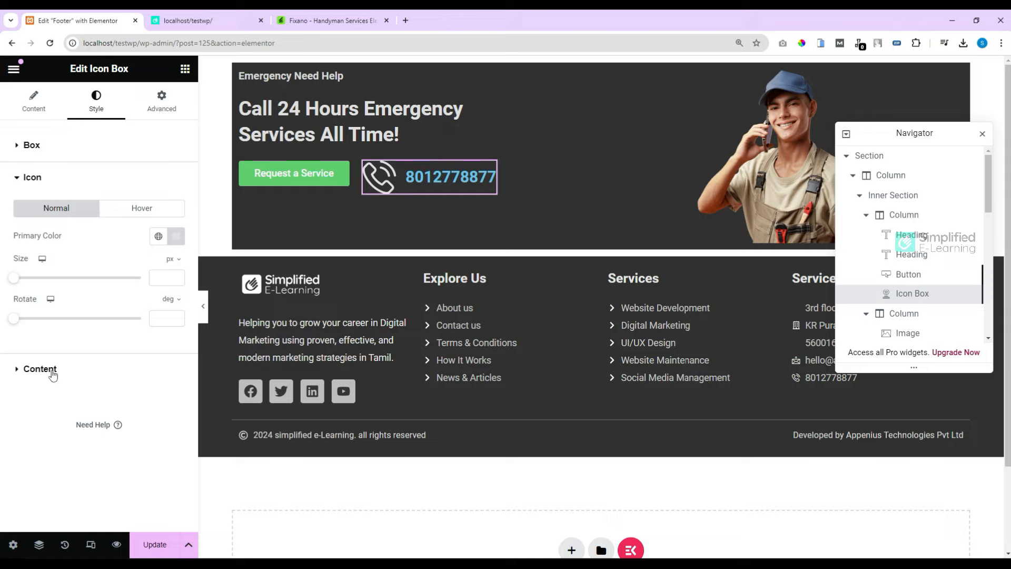
pyautogui.click(53, 371)
pyautogui.click(176, 268)
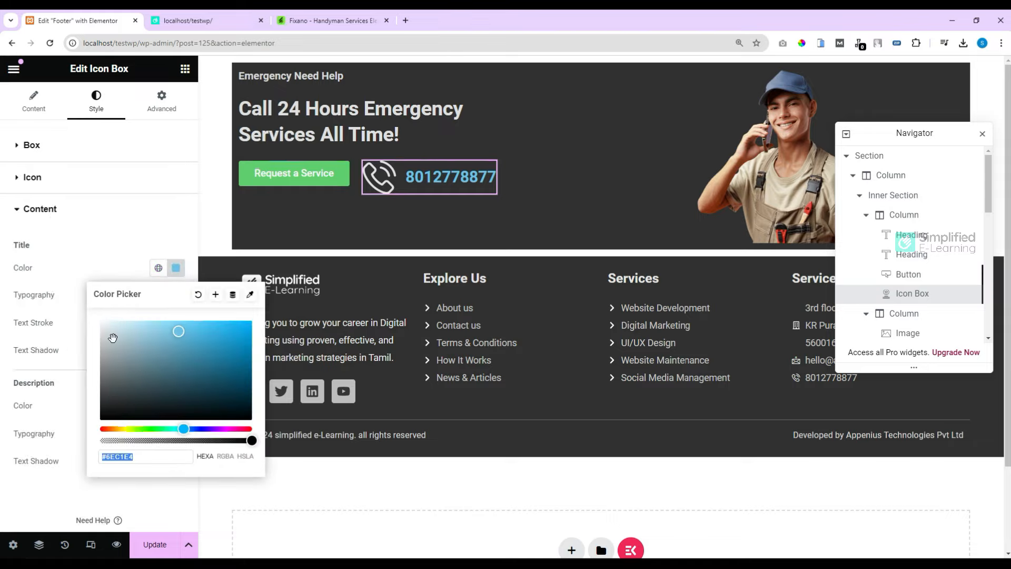
pyautogui.moveTo(112, 338); pyautogui.dragTo(93, 331)
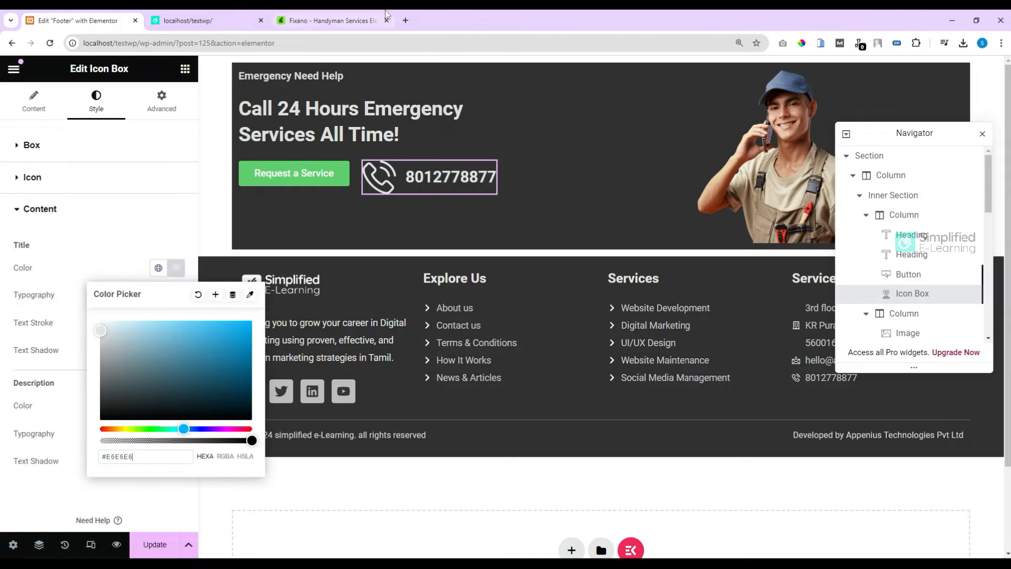
pyautogui.click(318, 25)
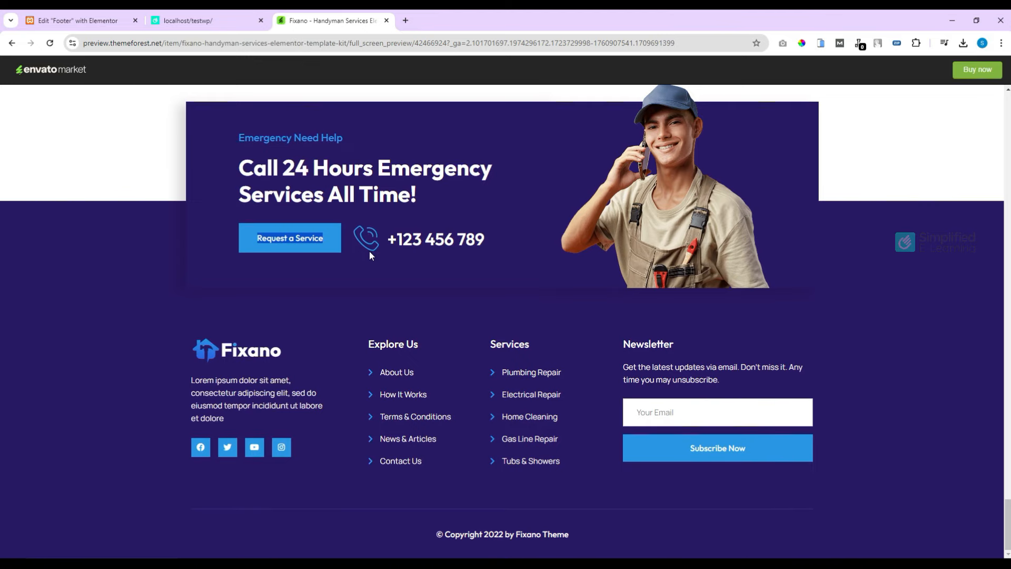
pyautogui.click(350, 269)
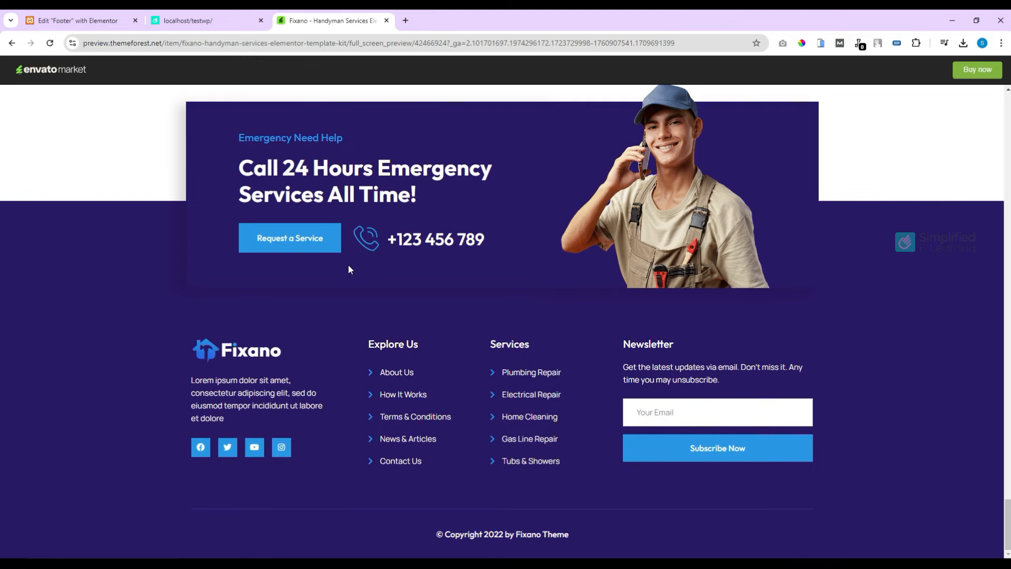
pyautogui.click(79, 20)
# Step: Give the Request a Service button a #C9C9C9 background and #333333 text
pyautogui.click(353, 171)
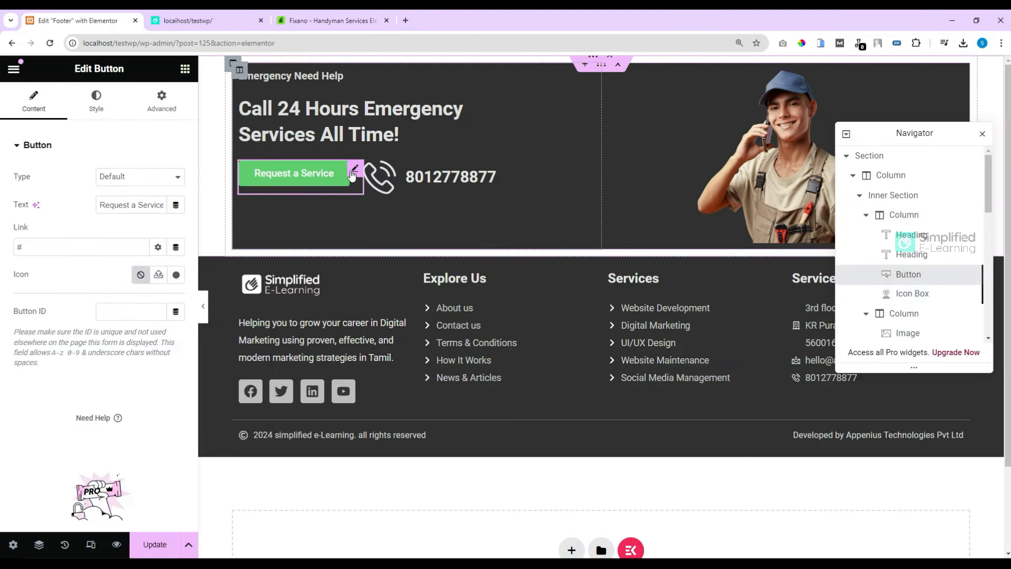
pyautogui.click(96, 105)
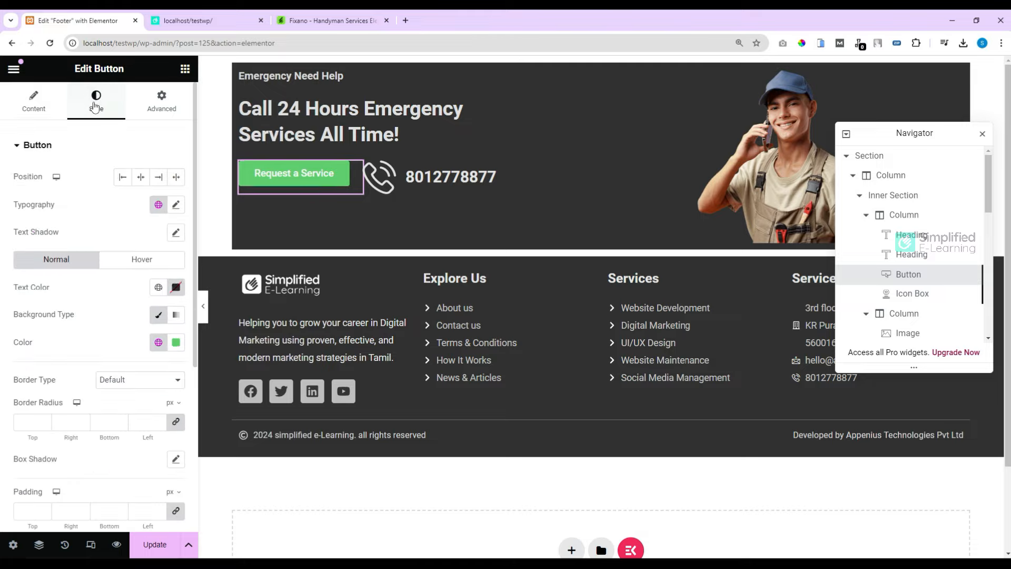
pyautogui.click(176, 342)
pyautogui.click(99, 418)
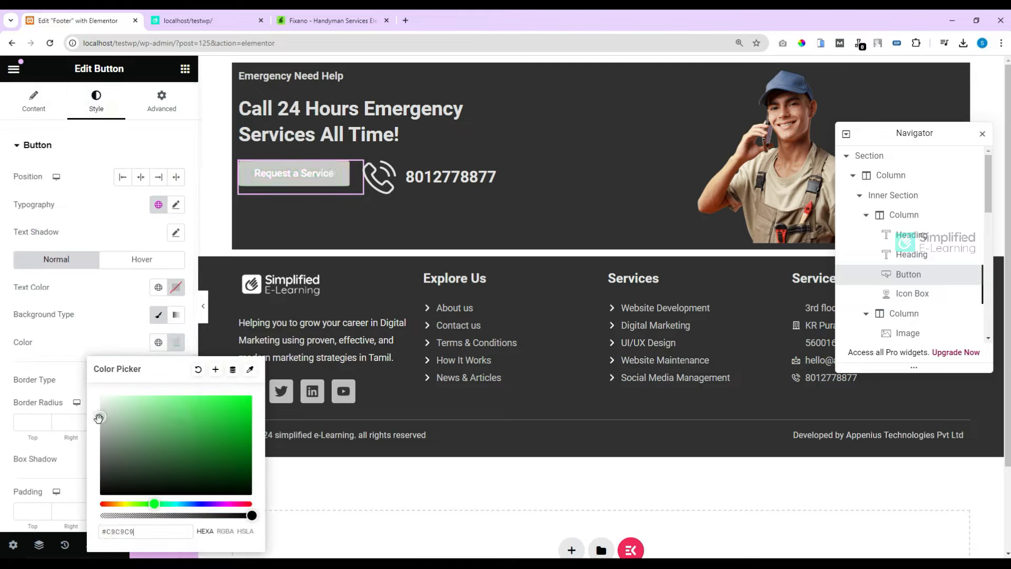
pyautogui.click(116, 352)
pyautogui.click(177, 293)
pyautogui.moveTo(117, 356); pyautogui.dragTo(69, 420)
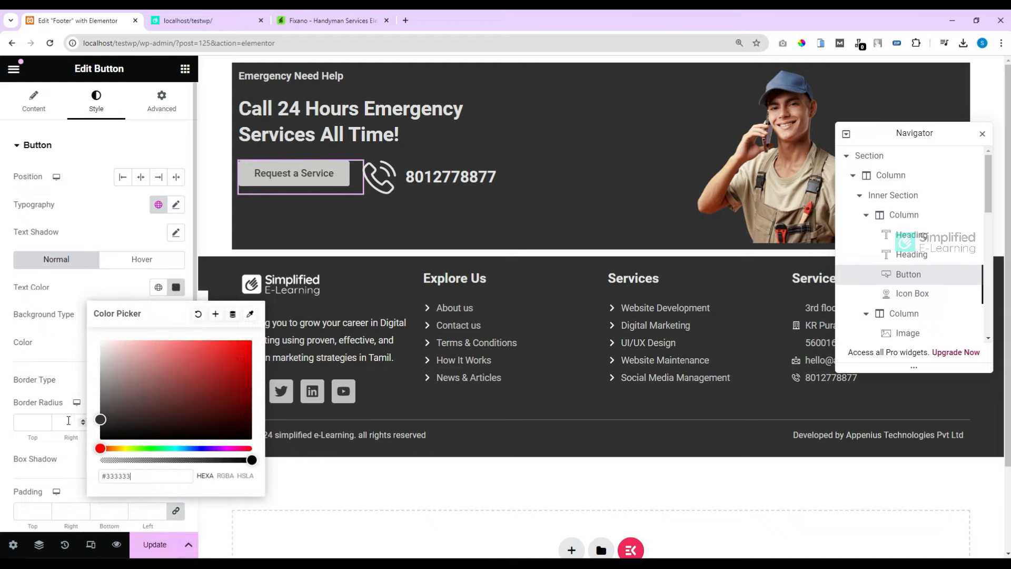
pyautogui.click(131, 296)
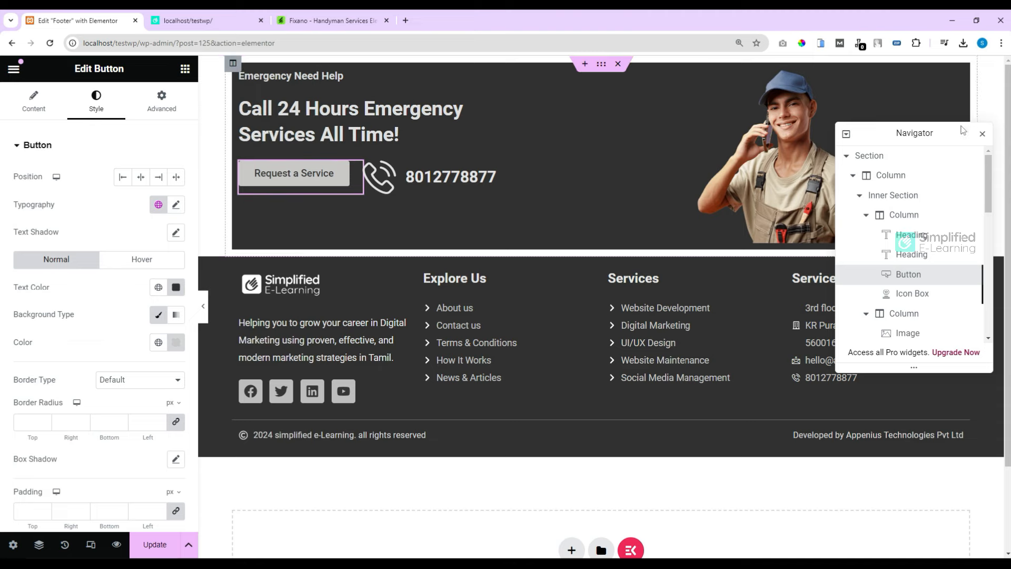
pyautogui.click(982, 134)
pyautogui.click(313, 20)
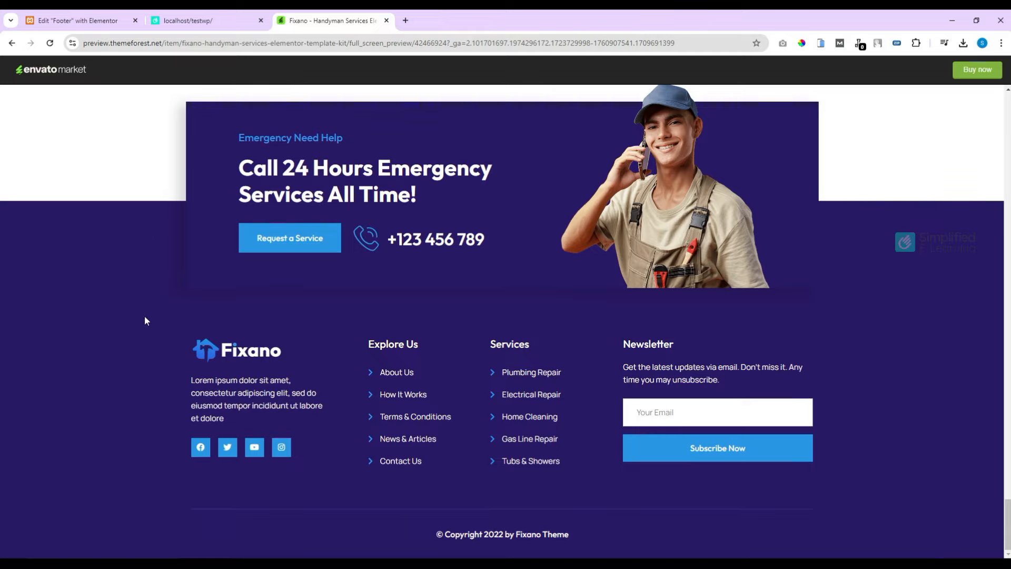
# Step: Set the dark footer section's top padding to 200 px and compare with the Fixano design
pyautogui.click(109, 21)
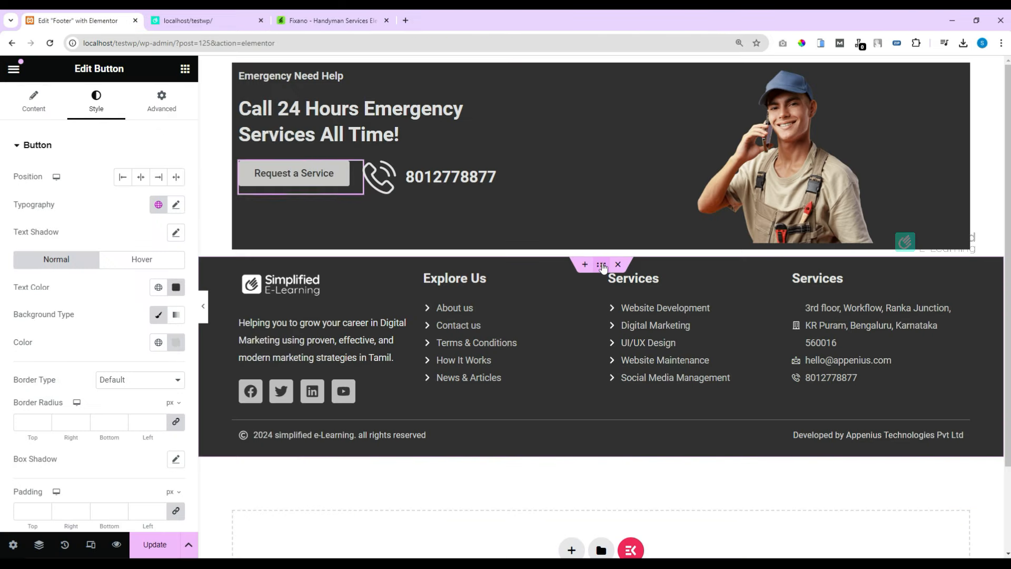
pyautogui.click(602, 265)
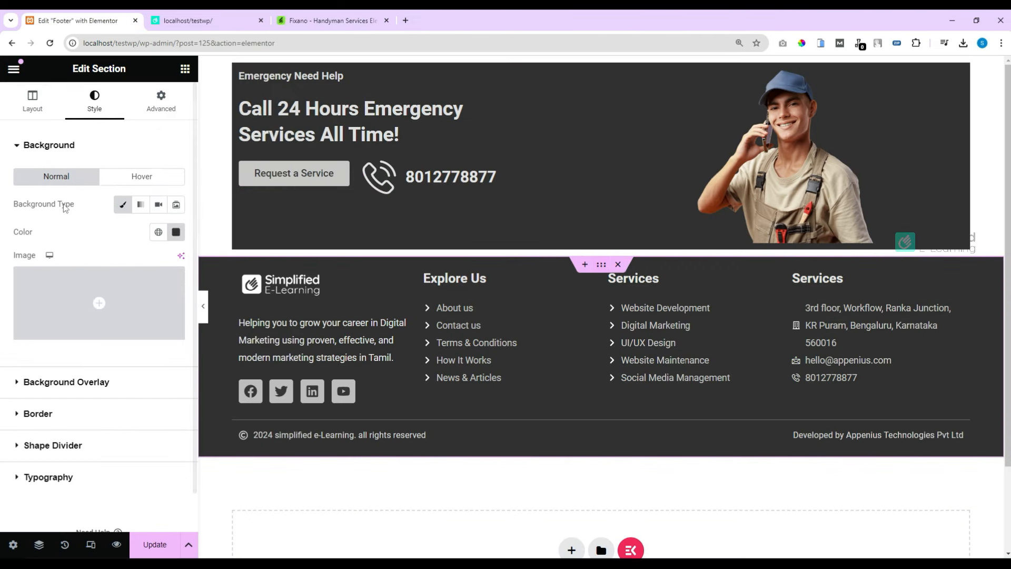
pyautogui.click(164, 113)
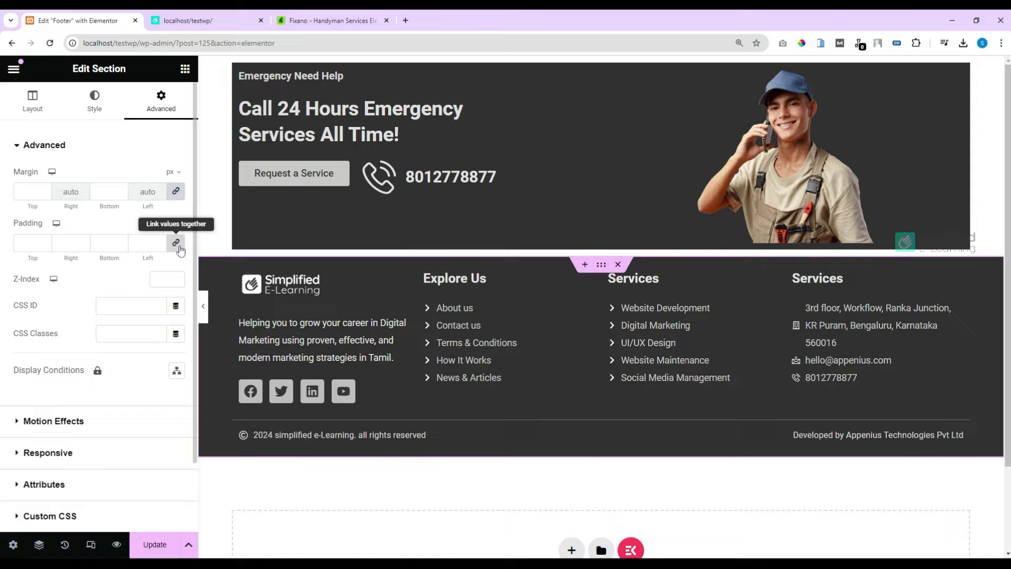
pyautogui.click(20, 244)
pyautogui.write('200')
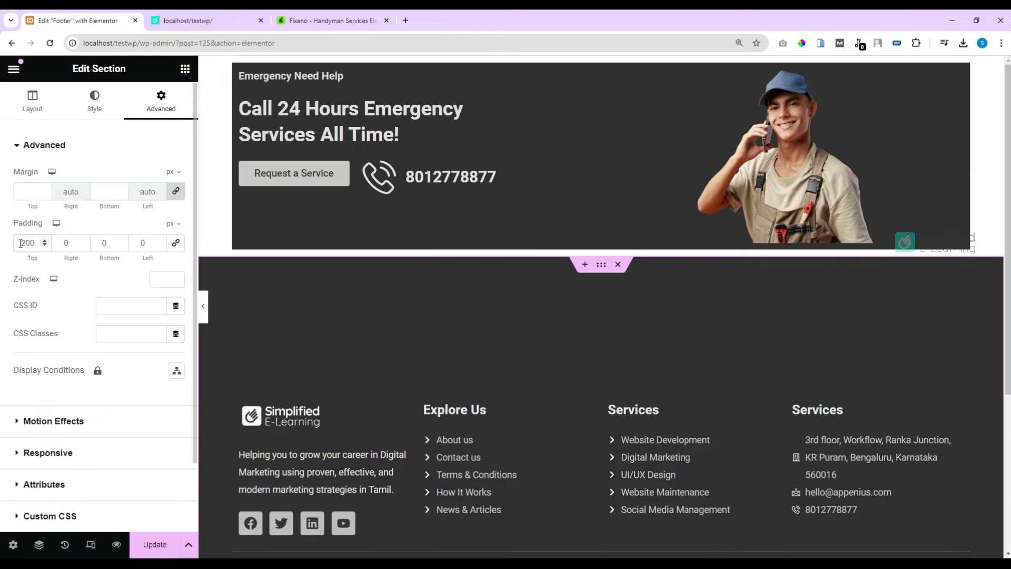
pyautogui.click(331, 20)
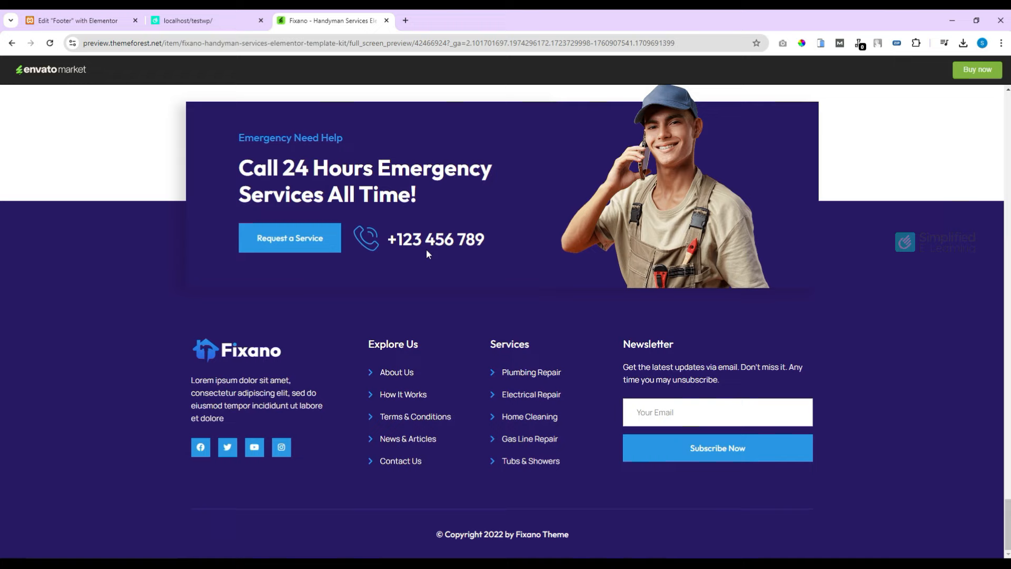
# Step: Set the emergency banner section's Z-Index to 15 in its Advanced settings
pyautogui.hotkey('ctrl', 'Tab')
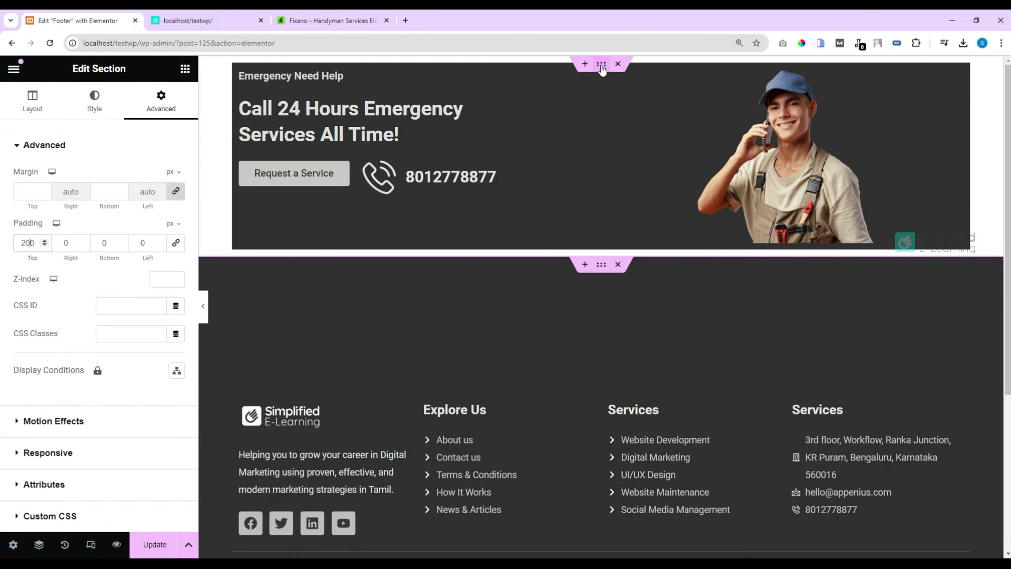
pyautogui.click(602, 67)
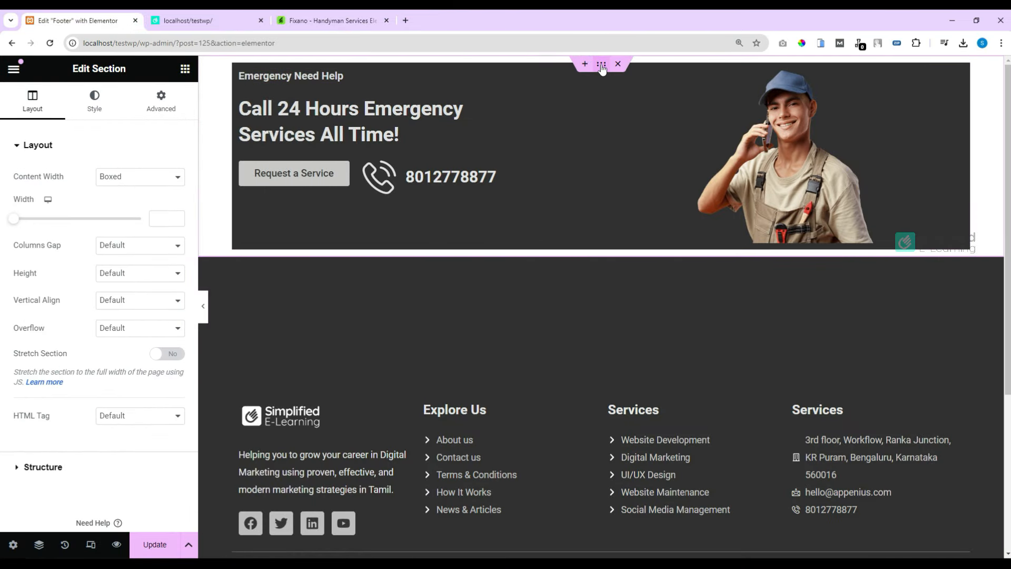
pyautogui.click(164, 105)
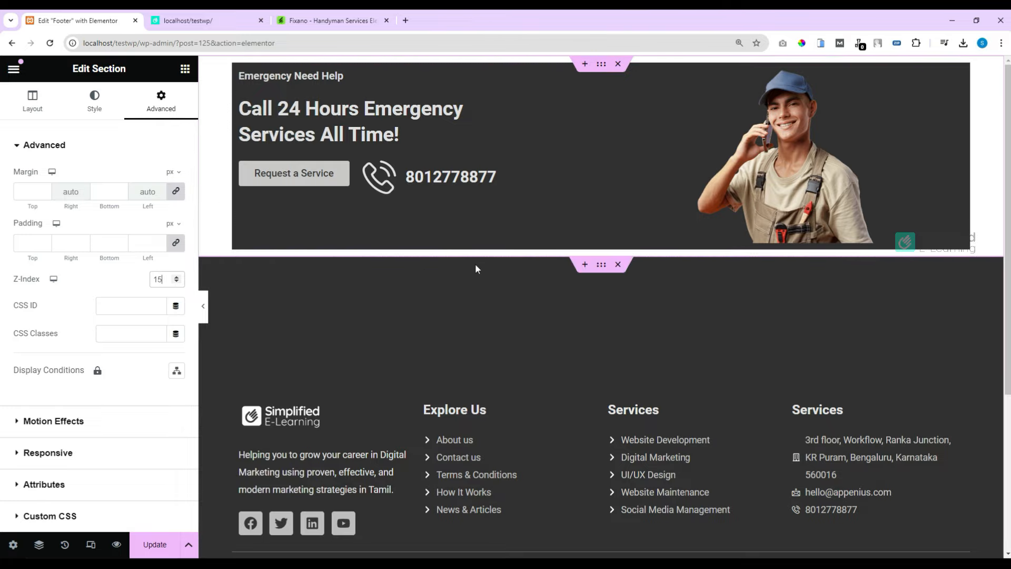
pyautogui.click(602, 266)
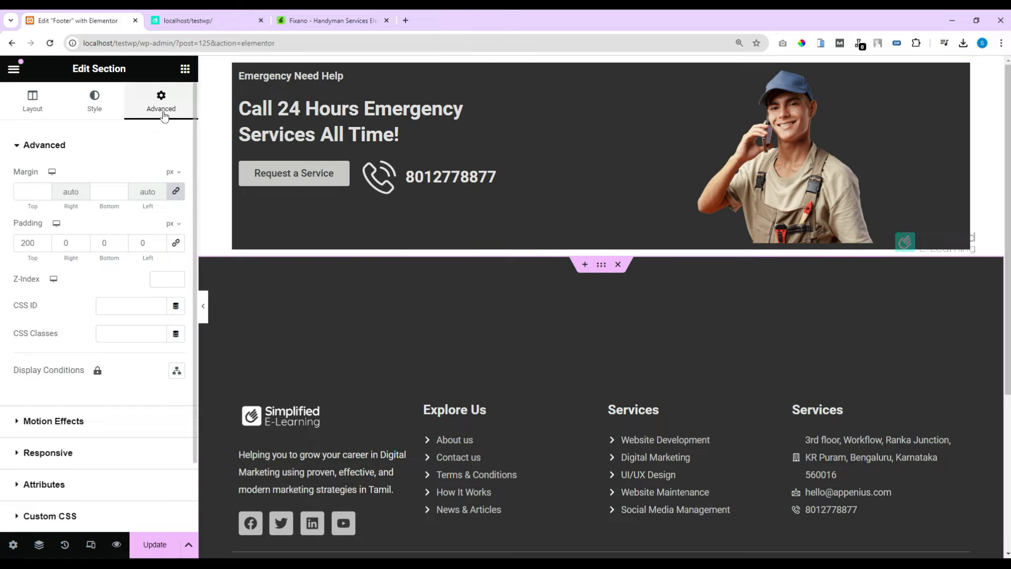
# Step: Unlink the footer section's margins and set its top margin to -150 px
pyautogui.click(177, 192)
pyautogui.click(37, 194)
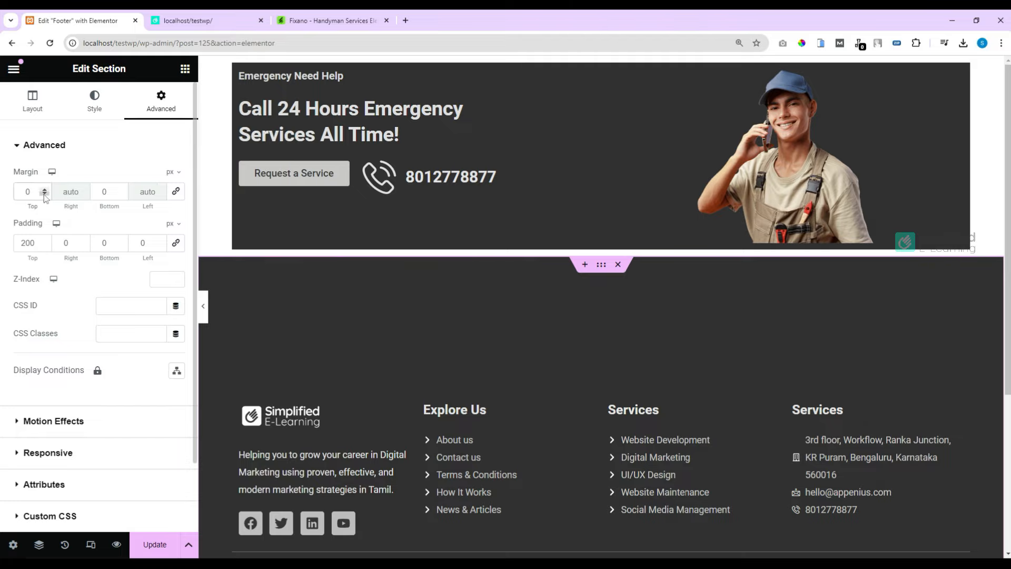
pyautogui.click(45, 194)
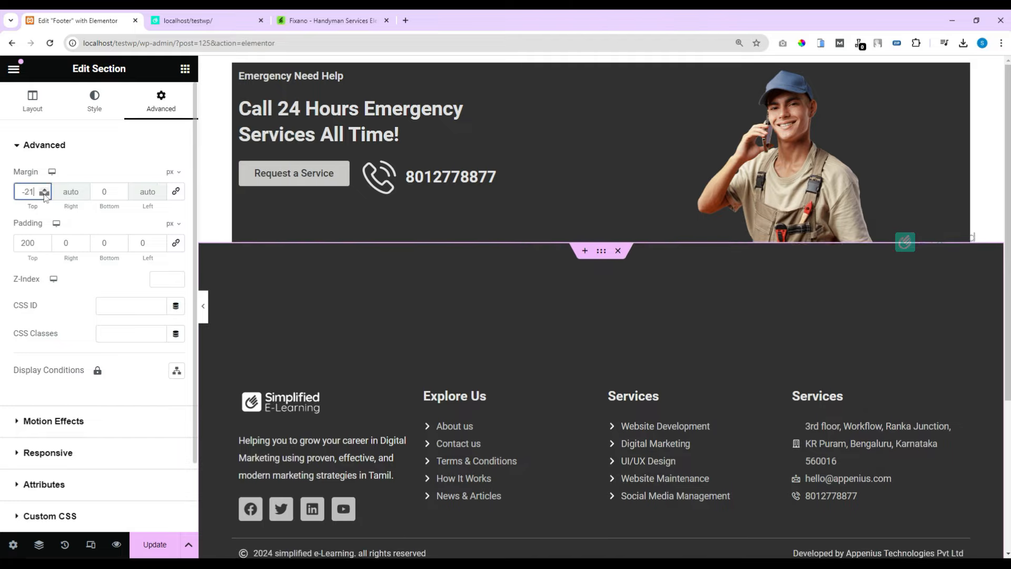
pyautogui.moveTo(45, 195); pyautogui.dragTo(45, 194)
pyautogui.click(44, 192)
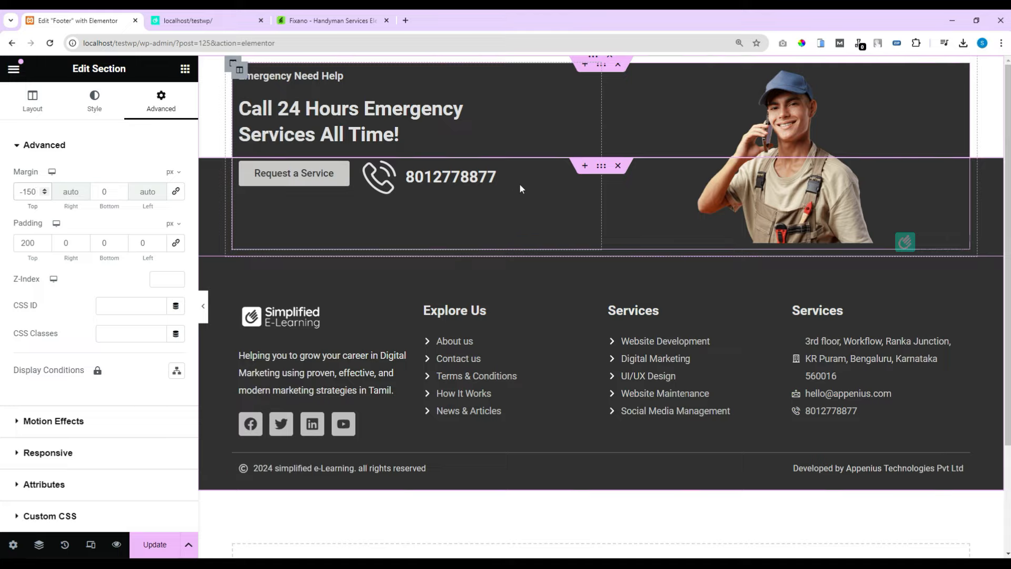
# Step: Select the banner's inner section in Navigator and lighten its background colour from #313131 to #4E4E4E
pyautogui.click(36, 548)
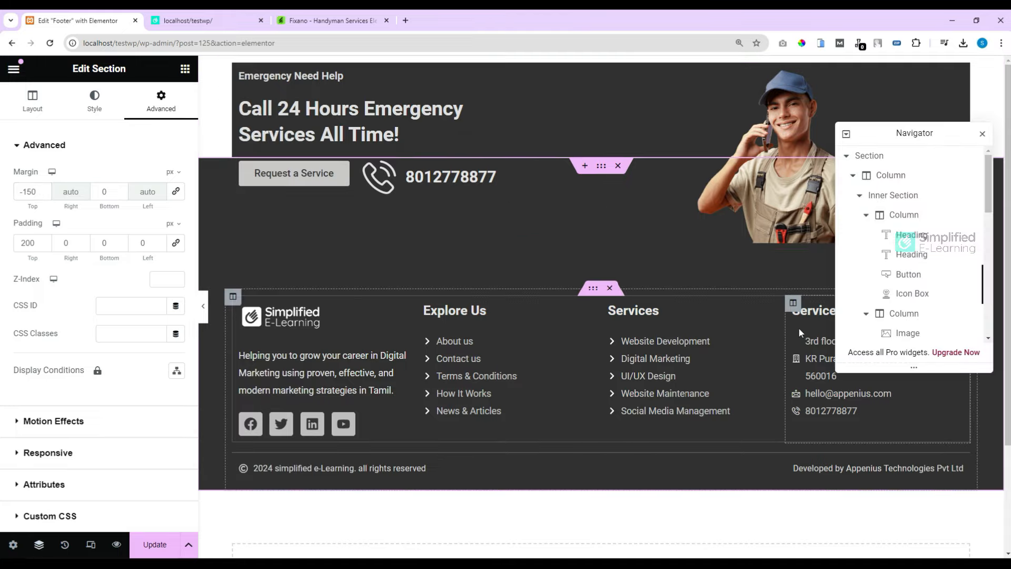
pyautogui.click(880, 158)
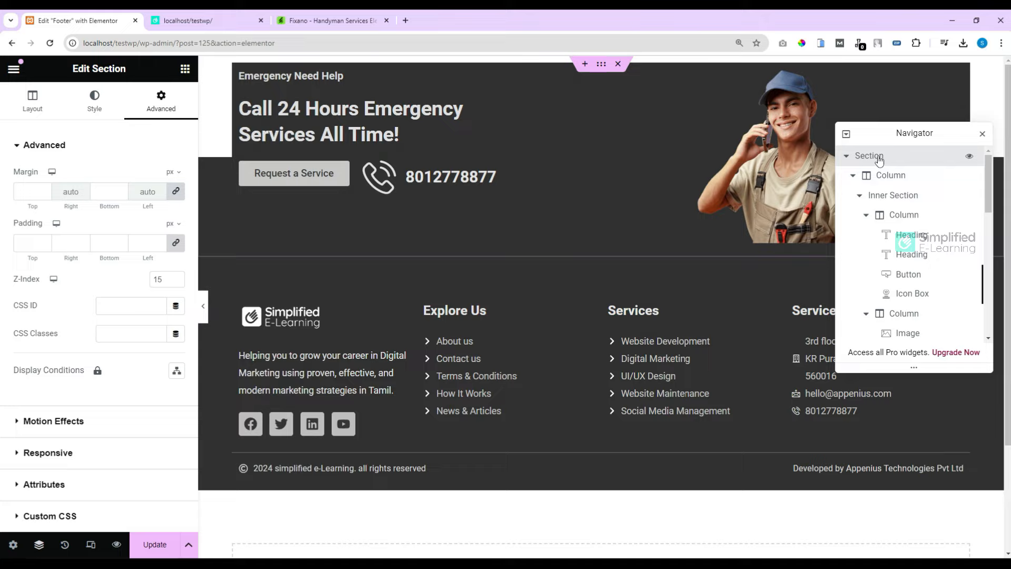
pyautogui.click(891, 197)
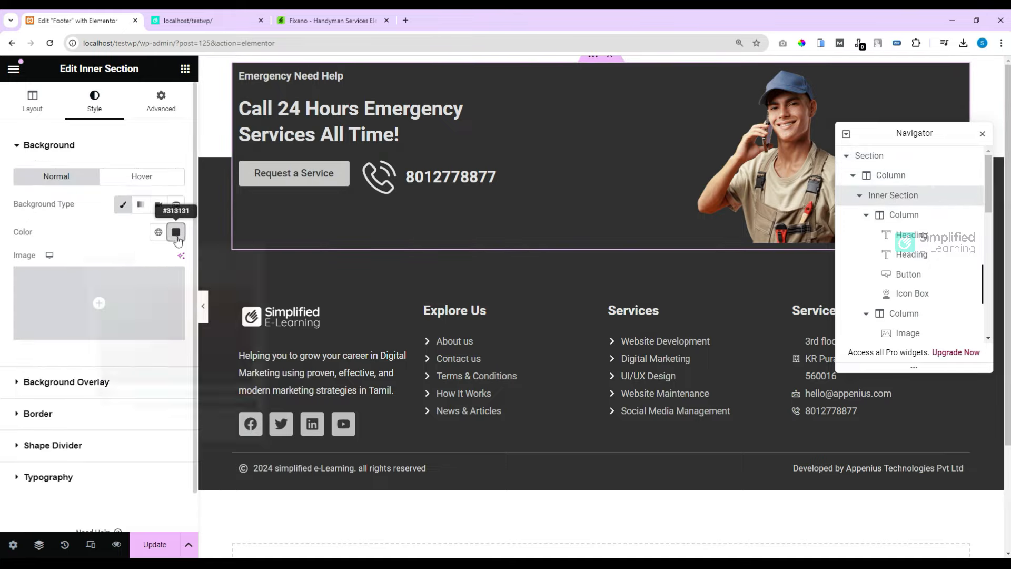
pyautogui.click(176, 231)
pyautogui.moveTo(100, 364); pyautogui.dragTo(100, 353)
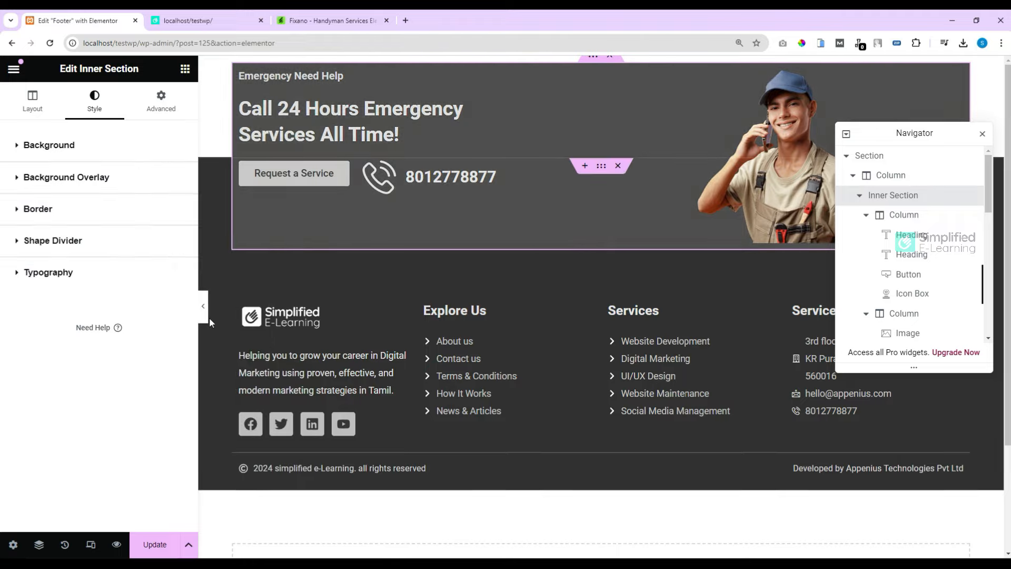
pyautogui.click(206, 317)
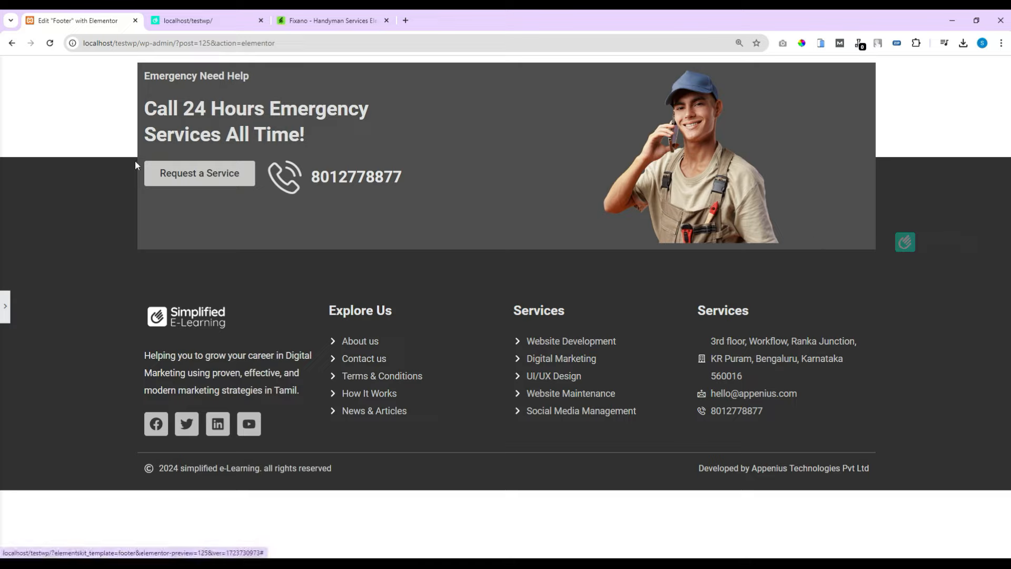
pyautogui.click(5, 312)
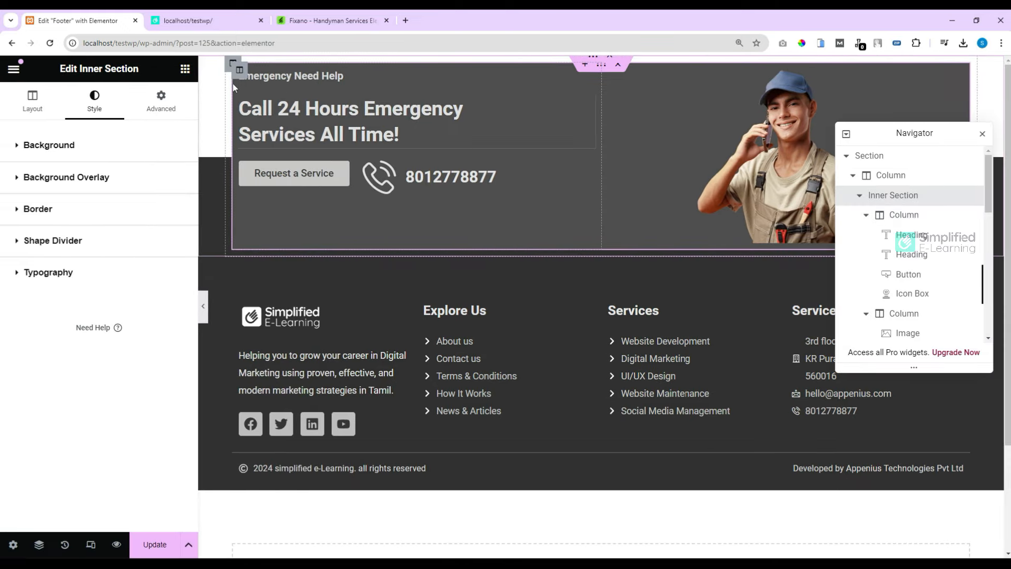
# Step: Set the banner text column's vertical alignment to Middle
pyautogui.click(240, 70)
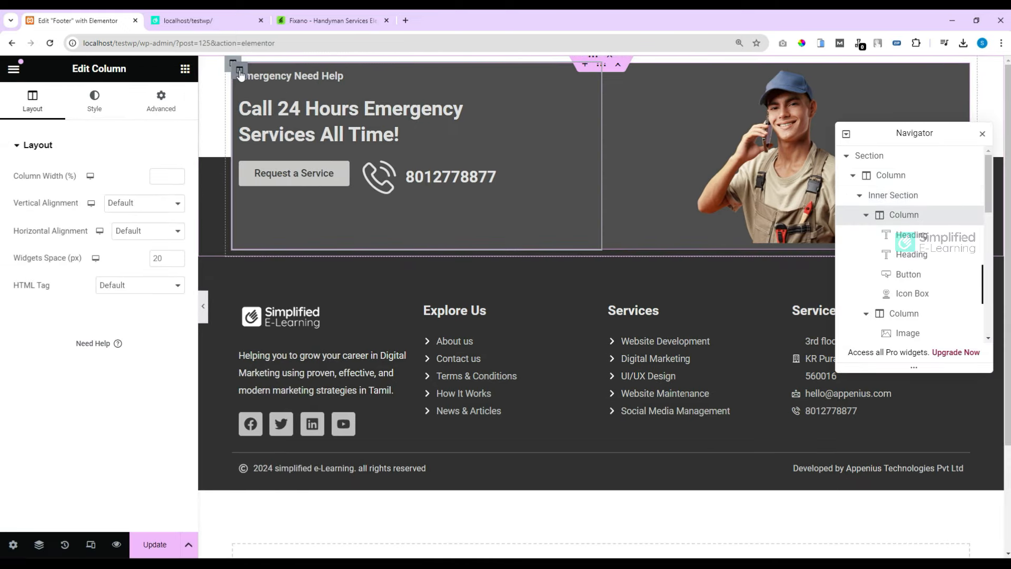
pyautogui.click(135, 206)
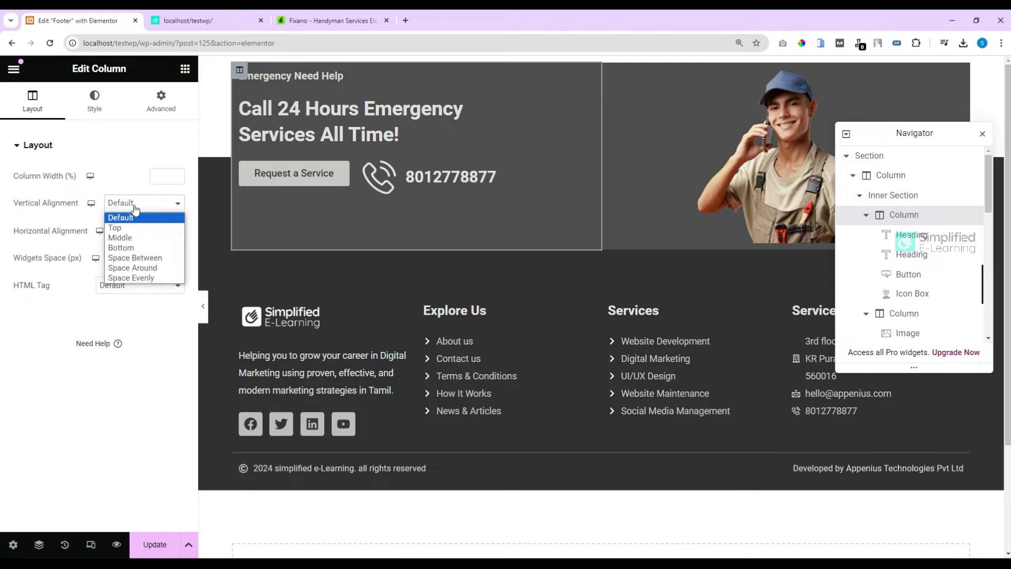
pyautogui.click(126, 240)
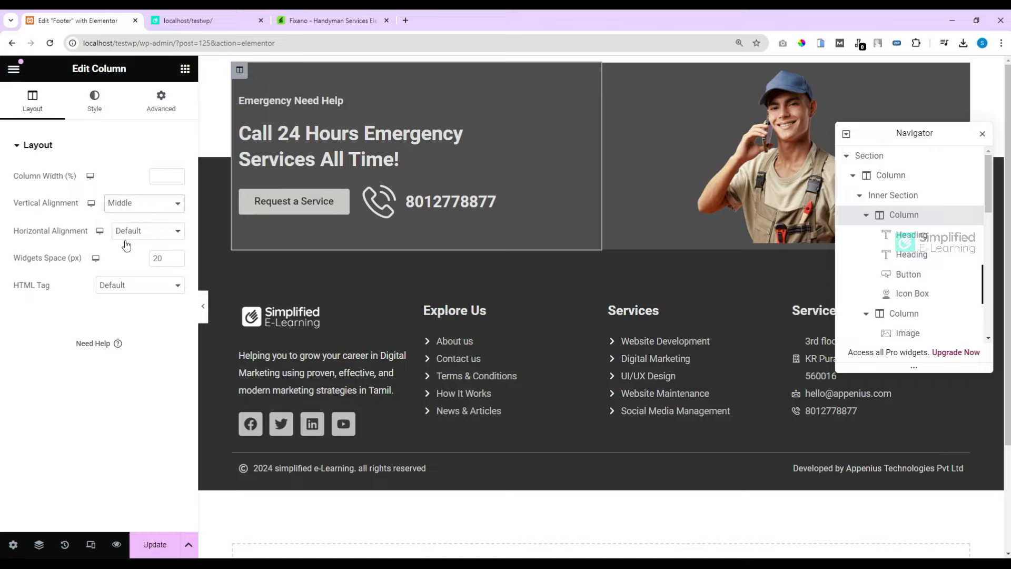
# Step: Unlink the text column's margins and give it a 20 px left margin
pyautogui.click(161, 101)
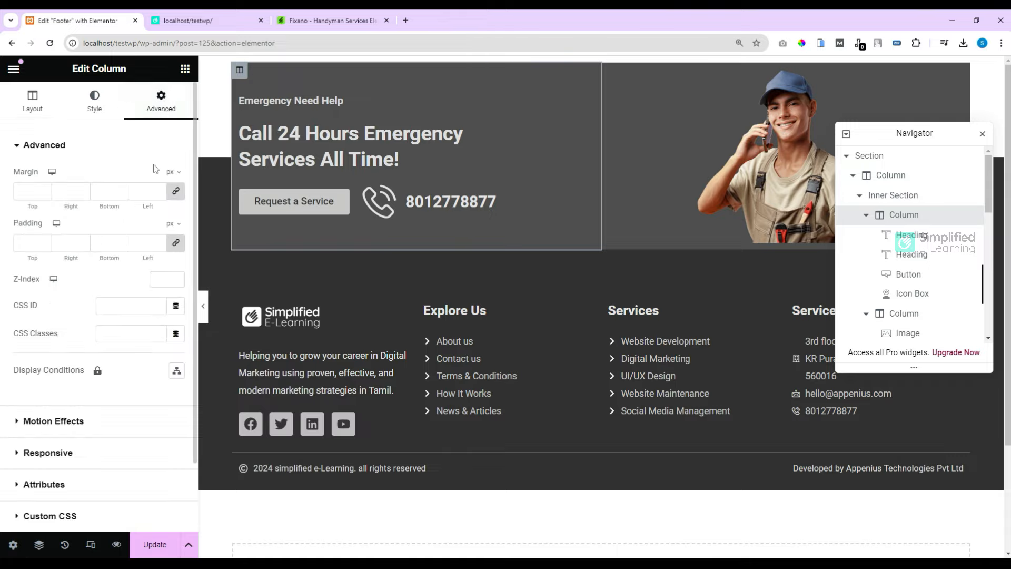
pyautogui.click(164, 192)
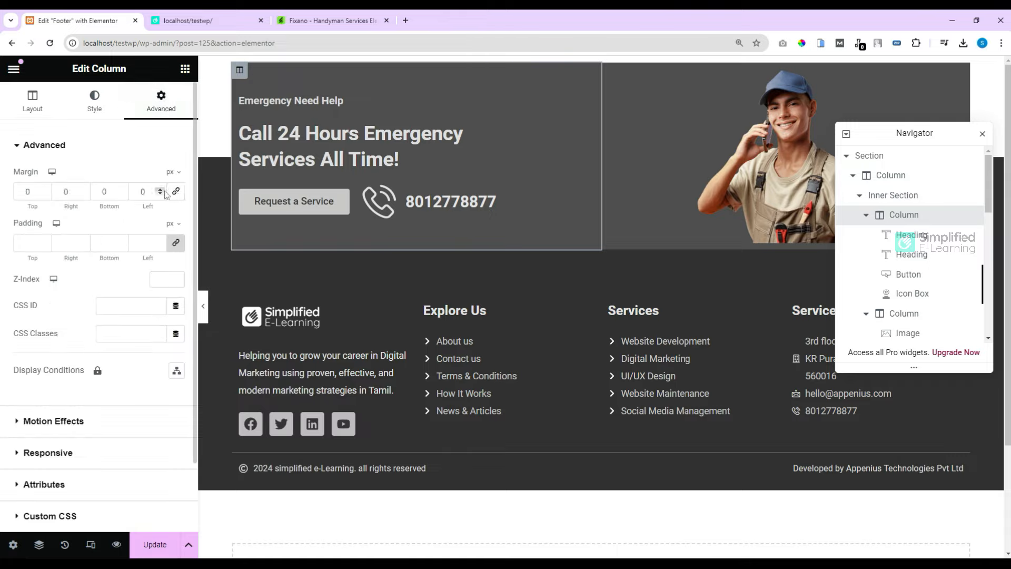
pyautogui.click(161, 190)
pyautogui.click(161, 190)
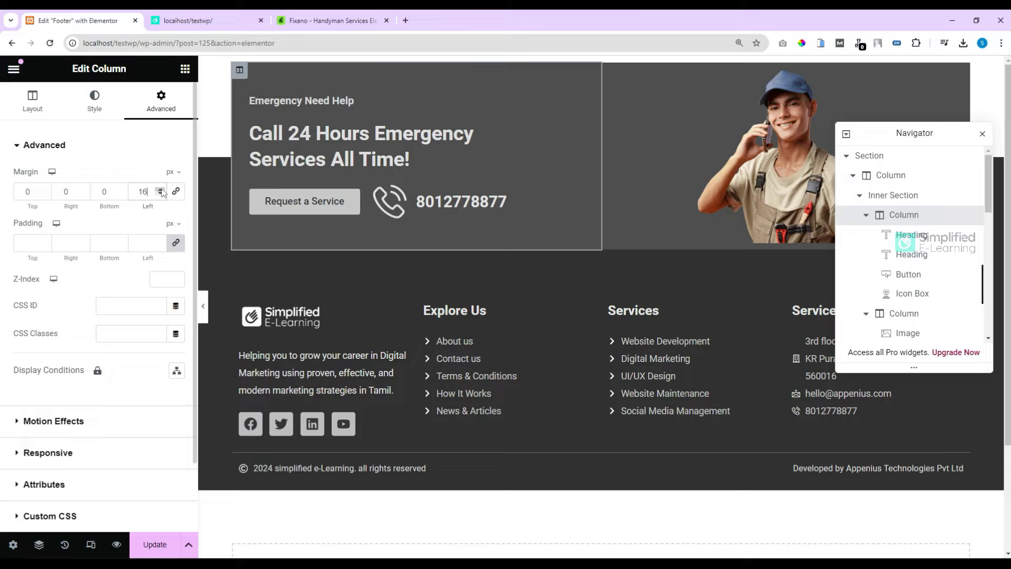
pyautogui.click(162, 190)
pyautogui.click(161, 190)
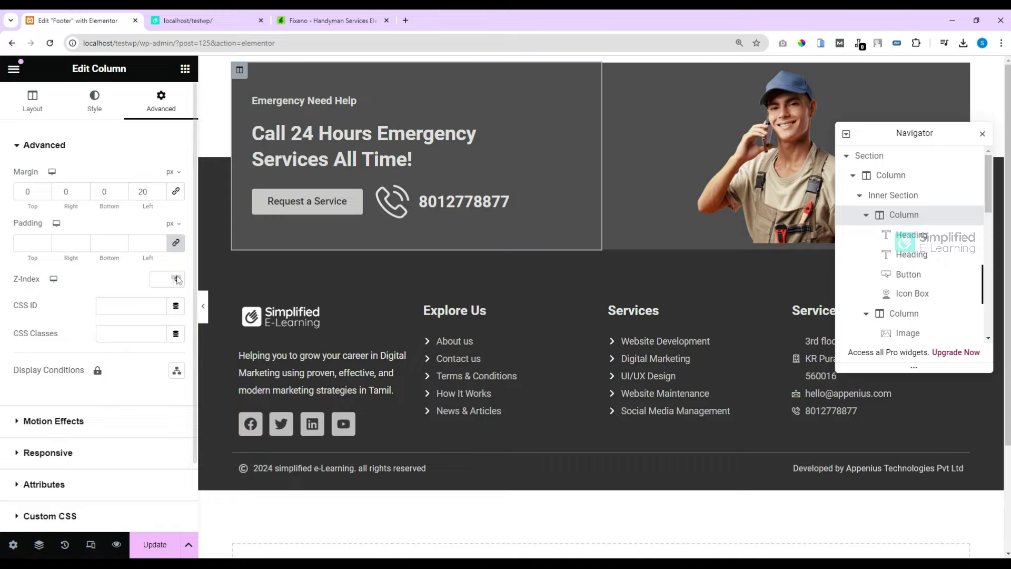
# Step: Close Navigator and compare the banner with the Fixano template's footer preview
pyautogui.click(982, 134)
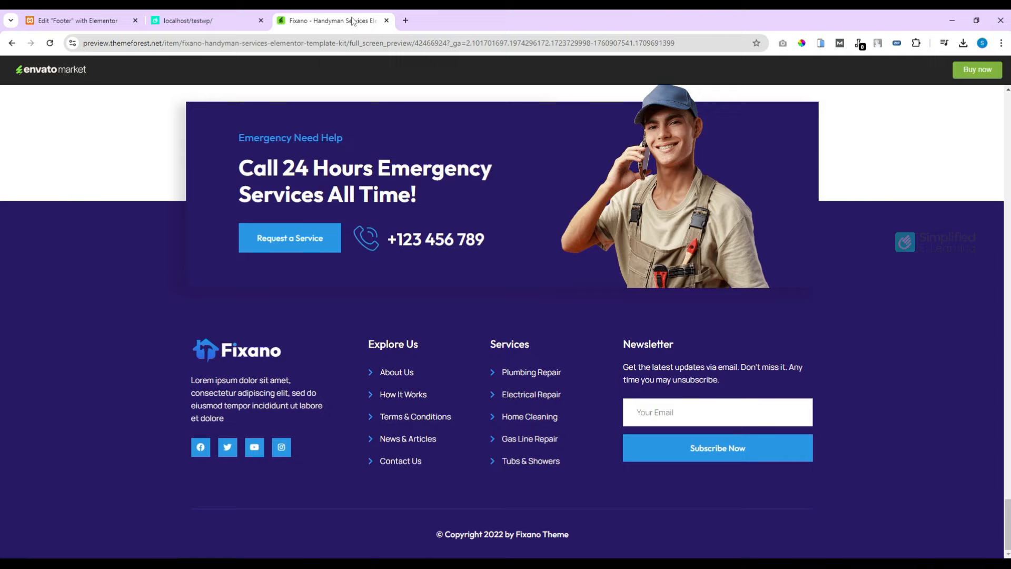
pyautogui.click(355, 20)
pyautogui.scroll(2, 684, 134)
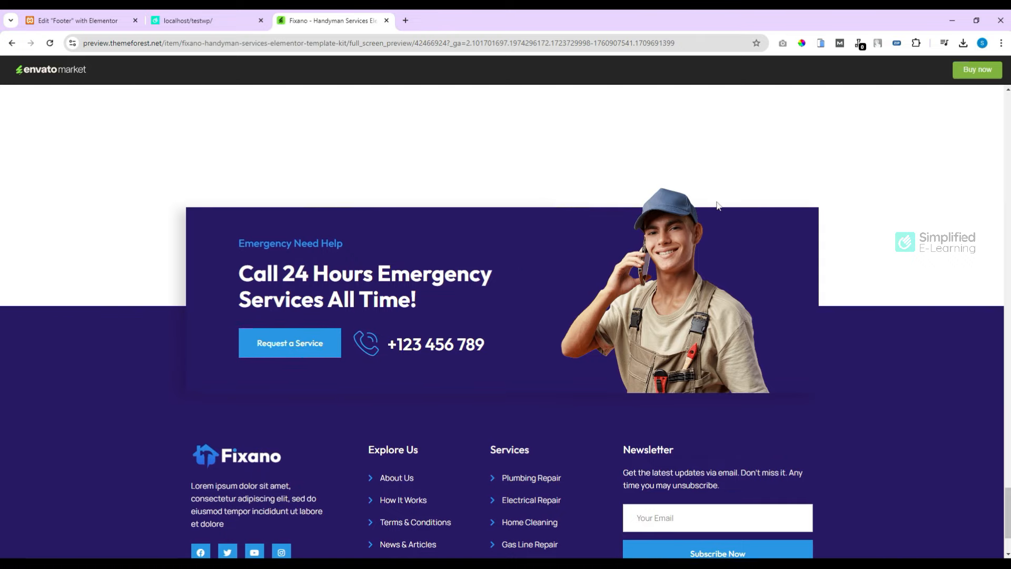
pyautogui.click(75, 21)
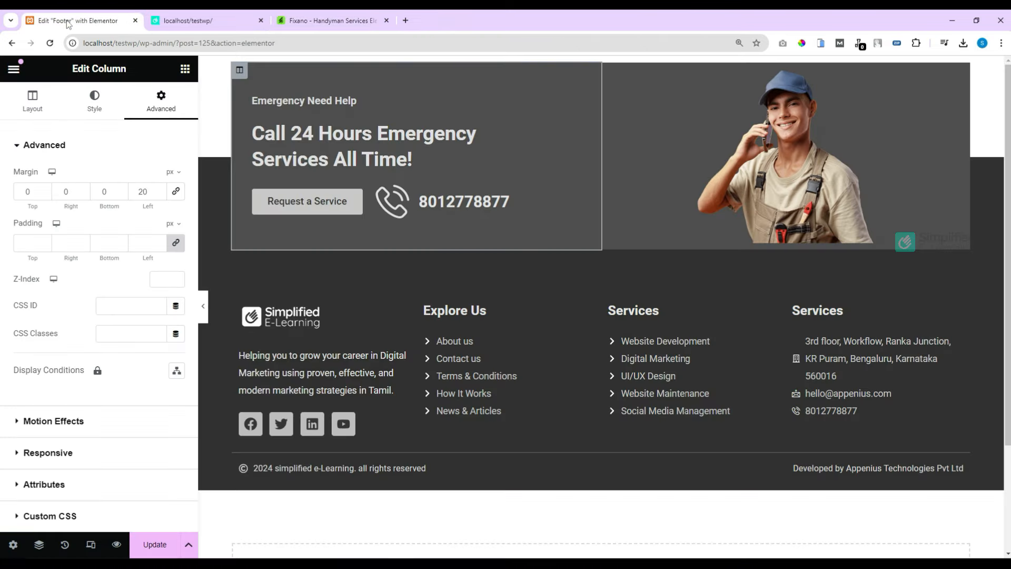
# Step: Give the worker photo a -10 px bottom margin and -50 px top margin so it overhangs the banner
pyautogui.click(863, 118)
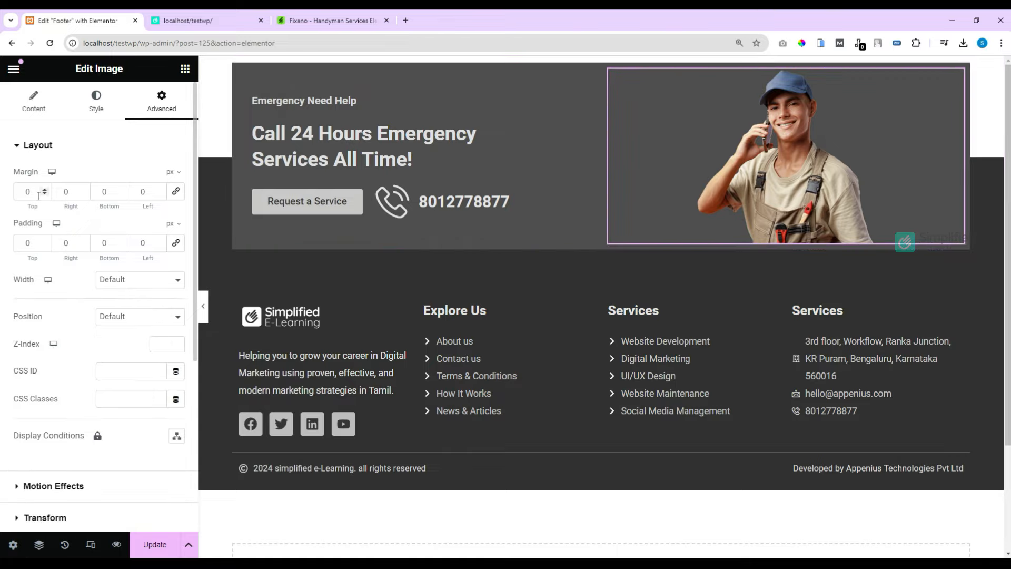
pyautogui.click(122, 196)
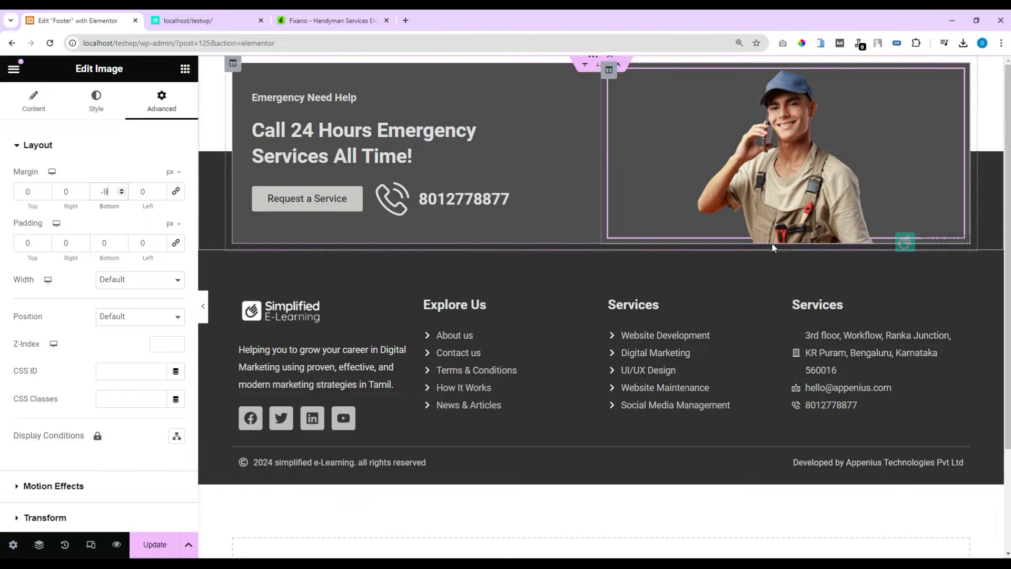
pyautogui.click(121, 195)
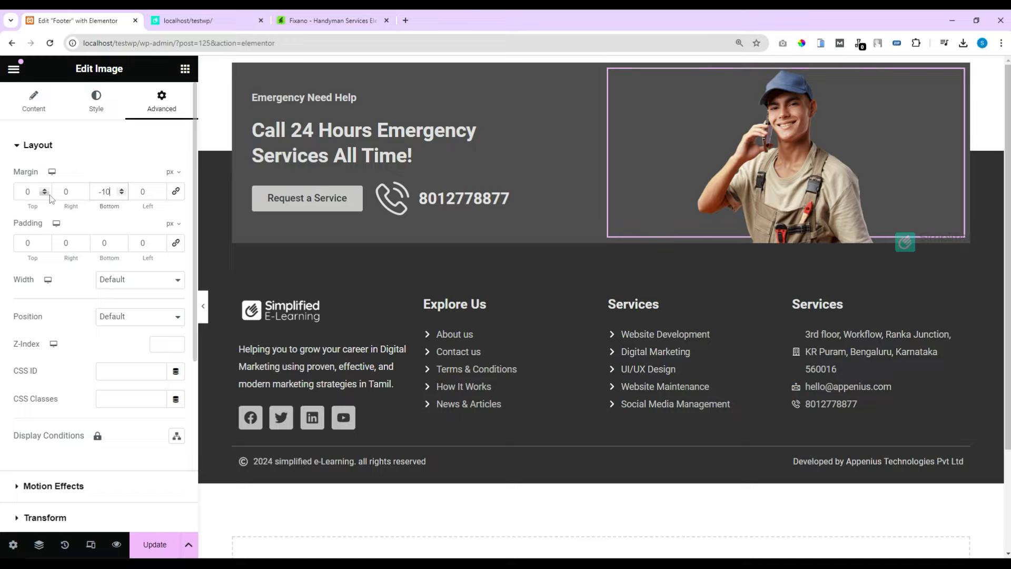
pyautogui.moveTo(44, 194); pyautogui.dragTo(45, 194)
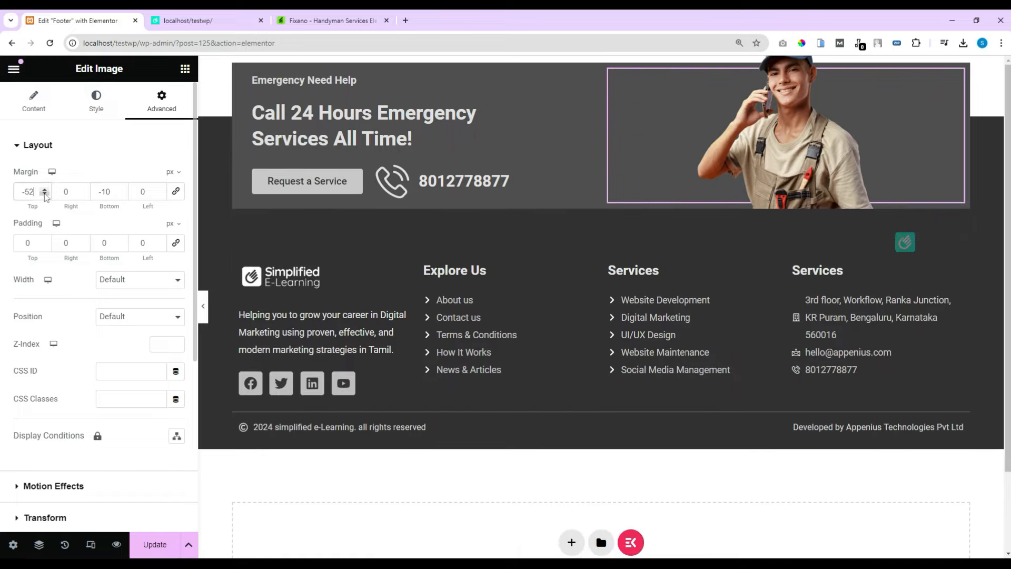
pyautogui.click(45, 189)
pyautogui.click(45, 189)
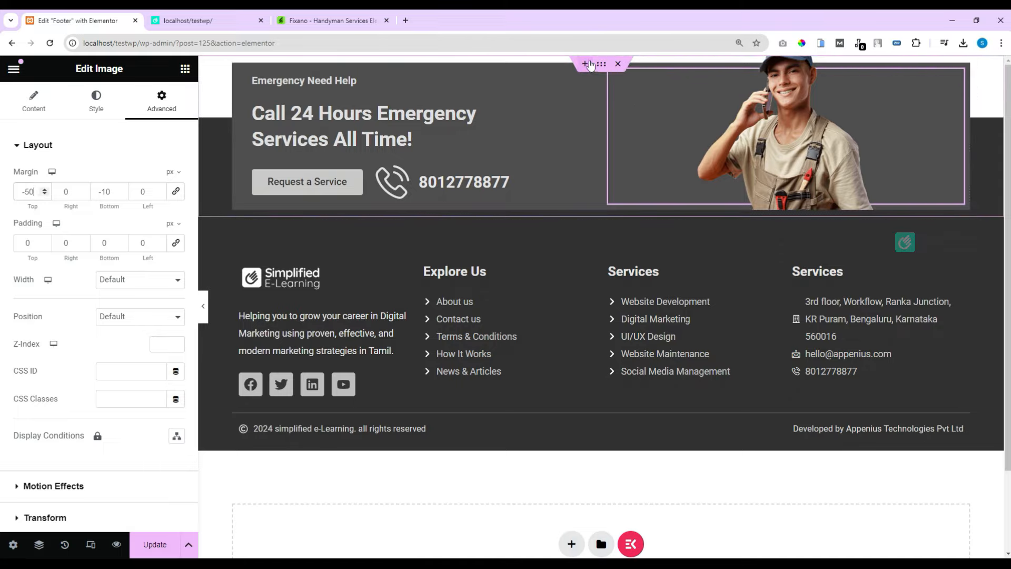
pyautogui.click(598, 66)
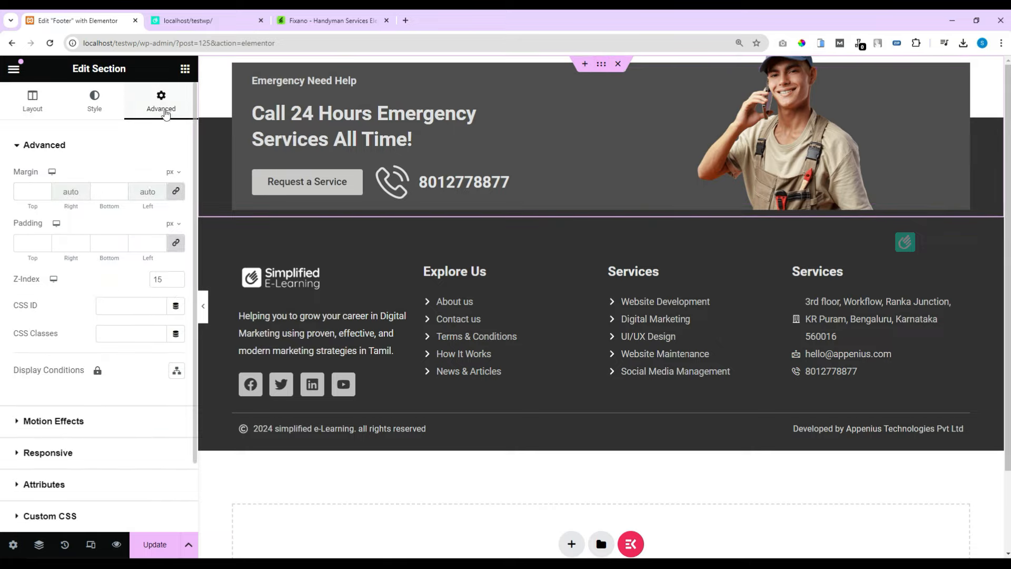
# Step: Give the footer section a 50 px top padding alone and preview the overlapping banner
pyautogui.click(175, 242)
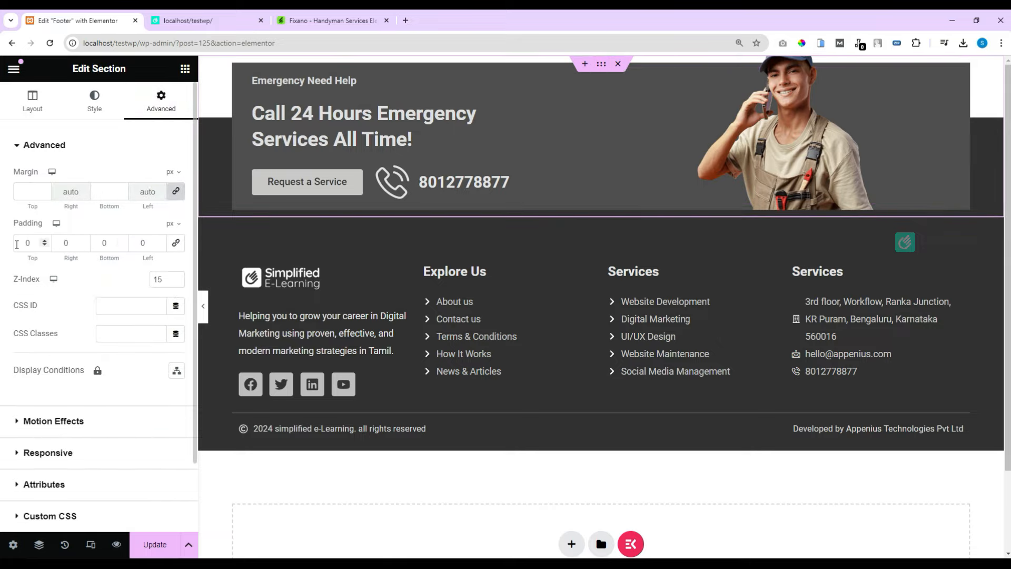
pyautogui.write('50')
pyautogui.press('BackSpace')
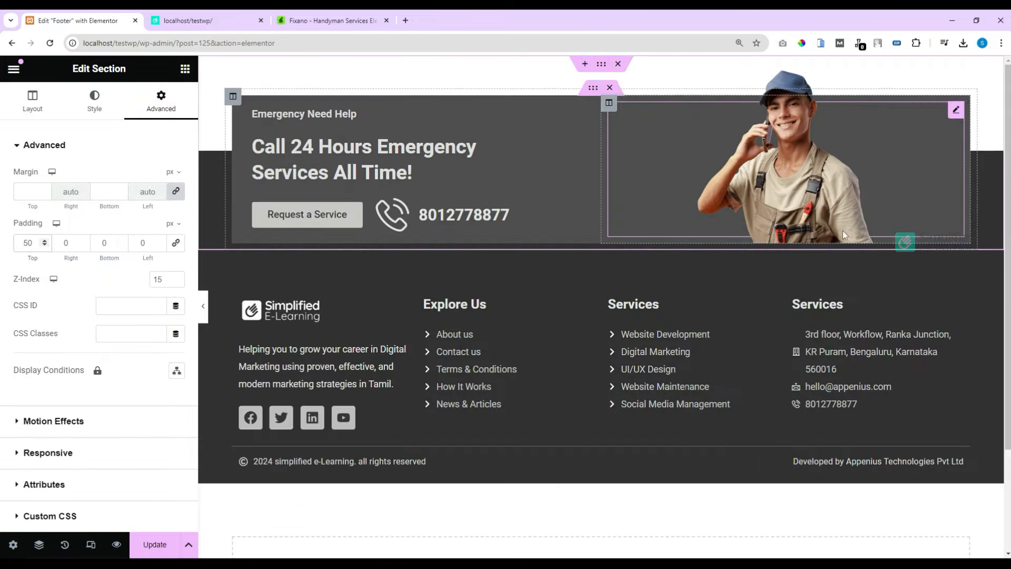
pyautogui.click(203, 307)
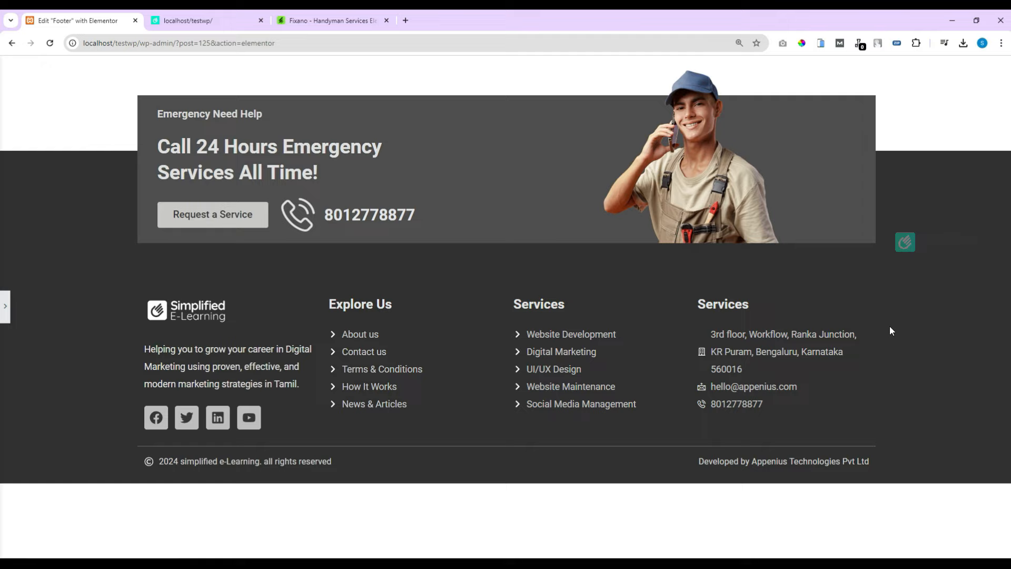
pyautogui.click(4, 306)
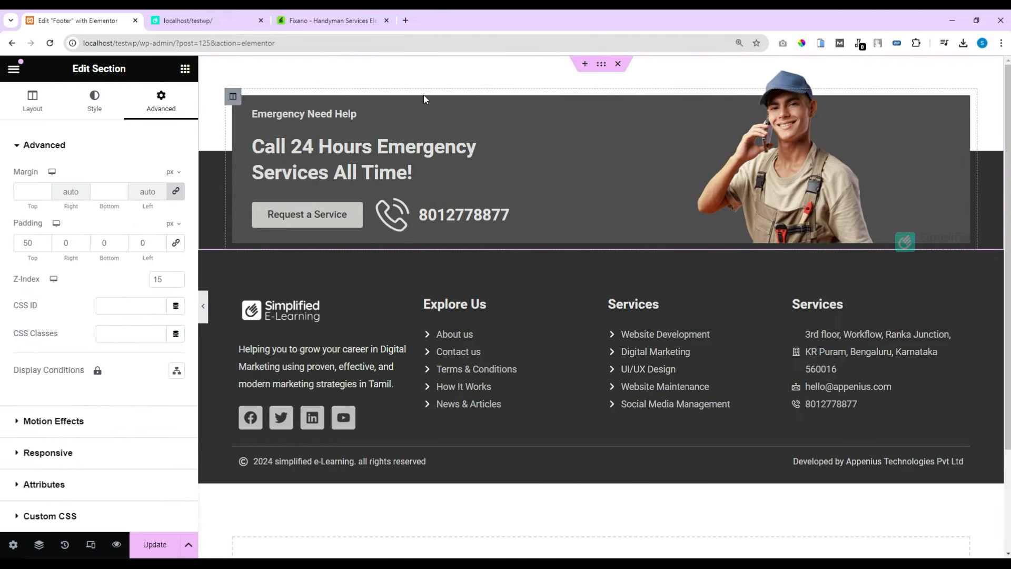
pyautogui.click(232, 97)
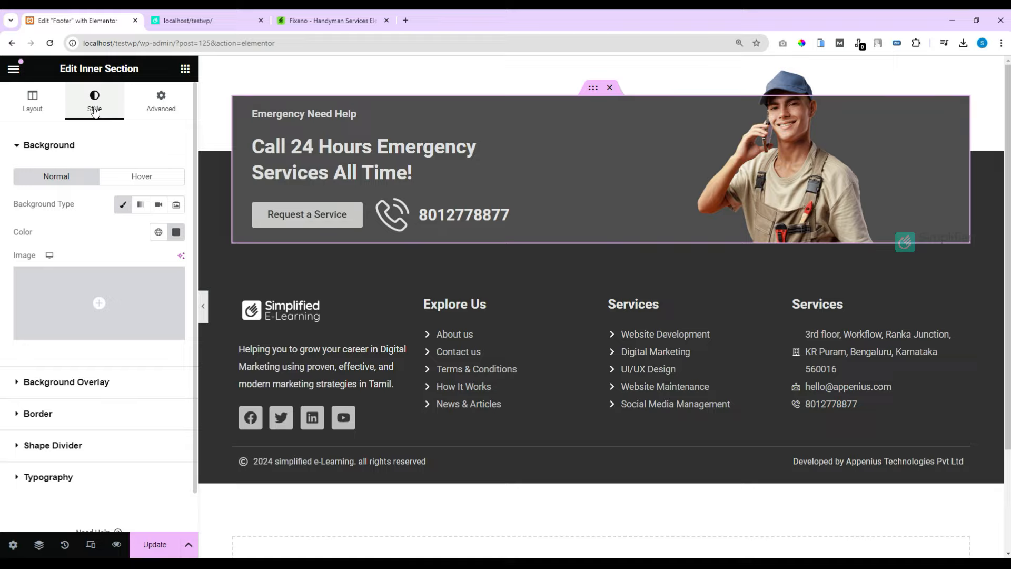
# Step: Round the banner's corners with a linked 10 px border radius and preview it
pyautogui.click(51, 417)
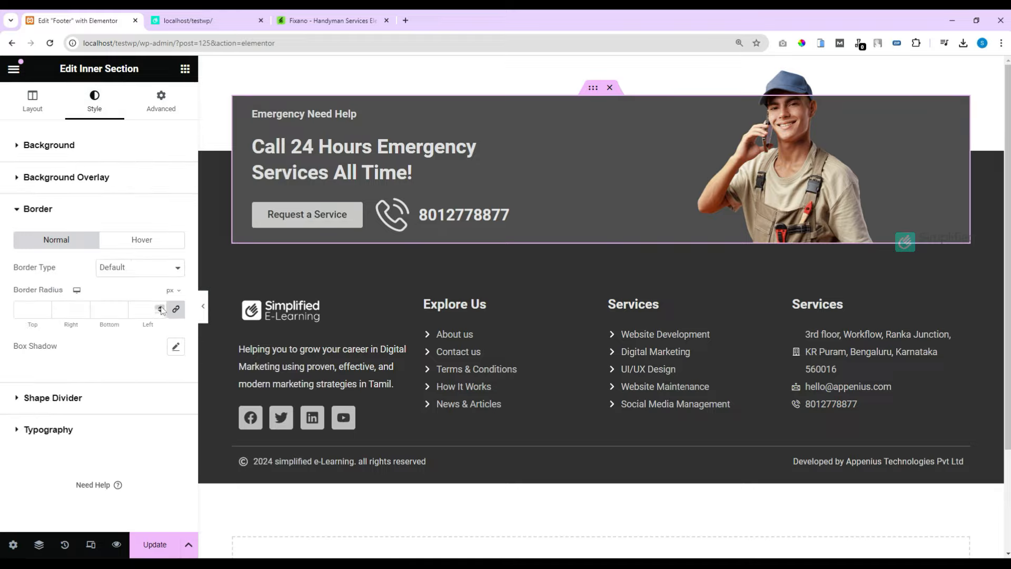
pyautogui.click(160, 307)
pyautogui.click(159, 312)
pyautogui.click(160, 313)
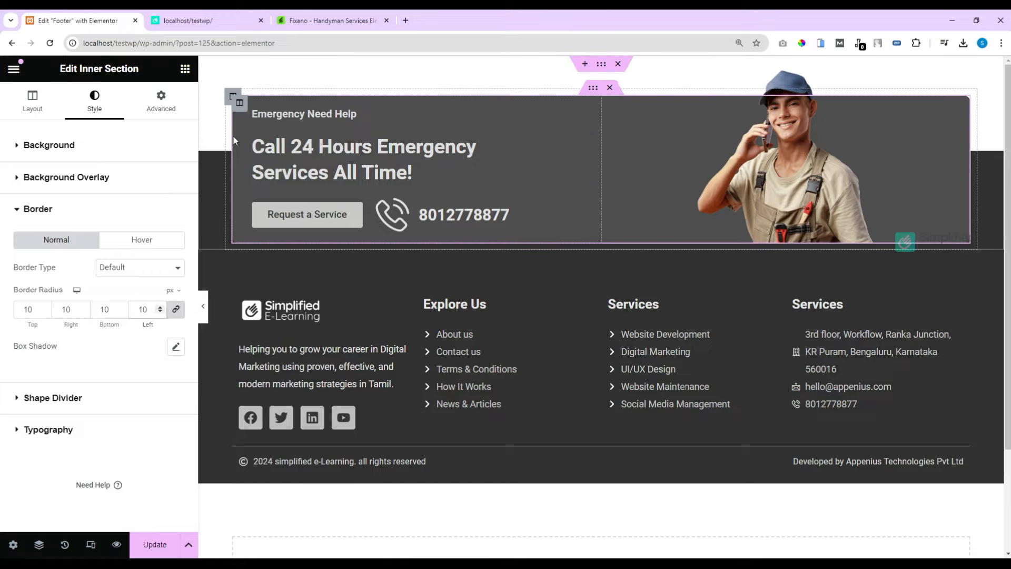
pyautogui.click(202, 306)
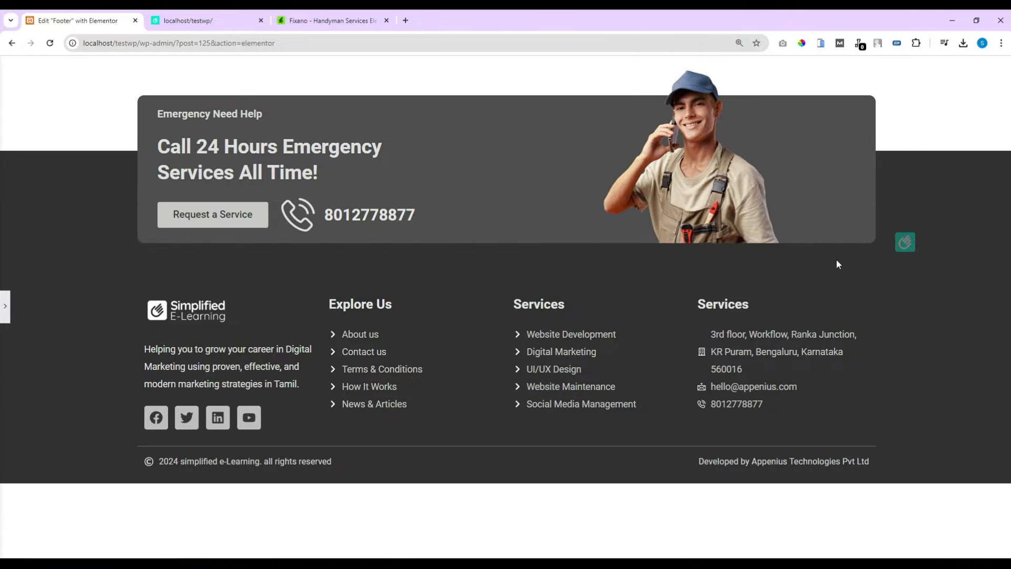
# Step: Compare the rounded banner against the Fixano template preview, then return to the editor
pyautogui.click(318, 23)
pyautogui.scroll(-2, 439, 285)
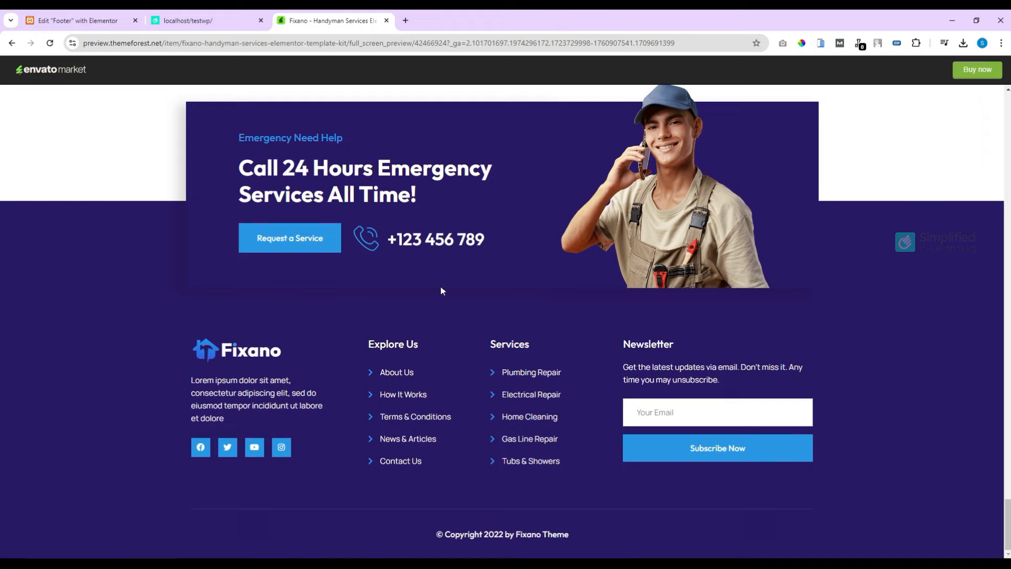
pyautogui.click(79, 20)
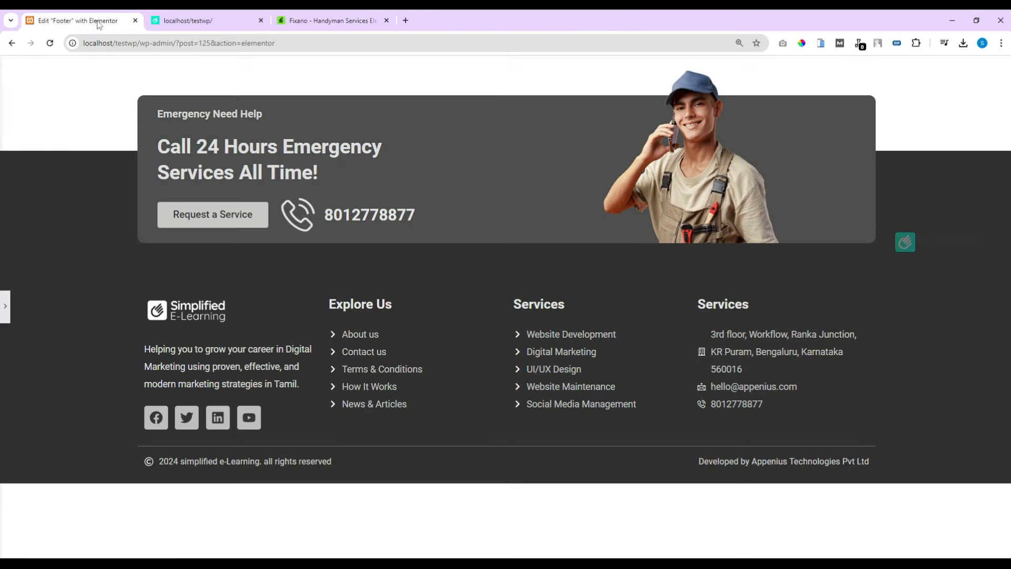
pyautogui.click(4, 315)
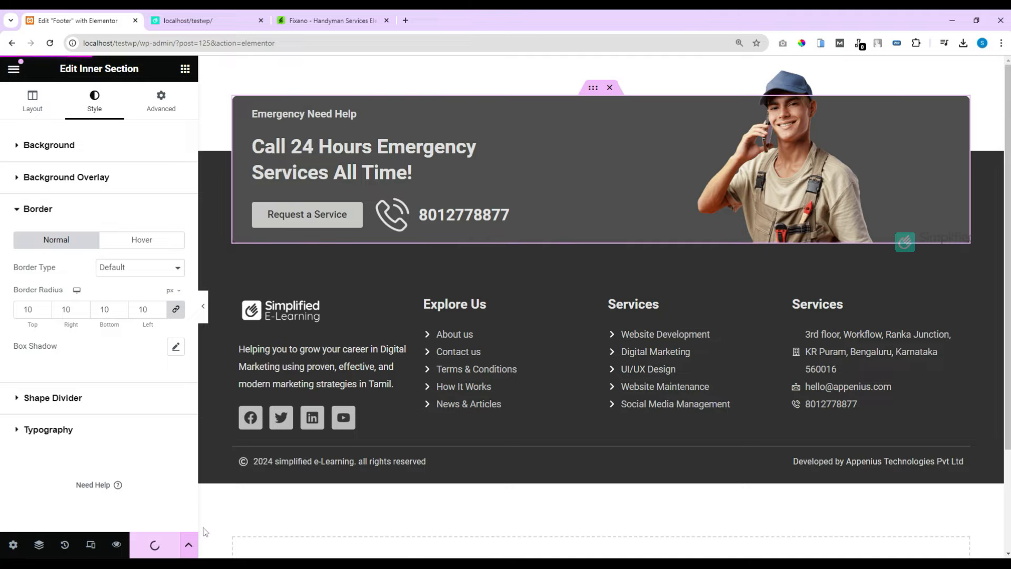
# Step: Reload the live site and scroll through the new dark footer with its rounded banner
pyautogui.click(212, 22)
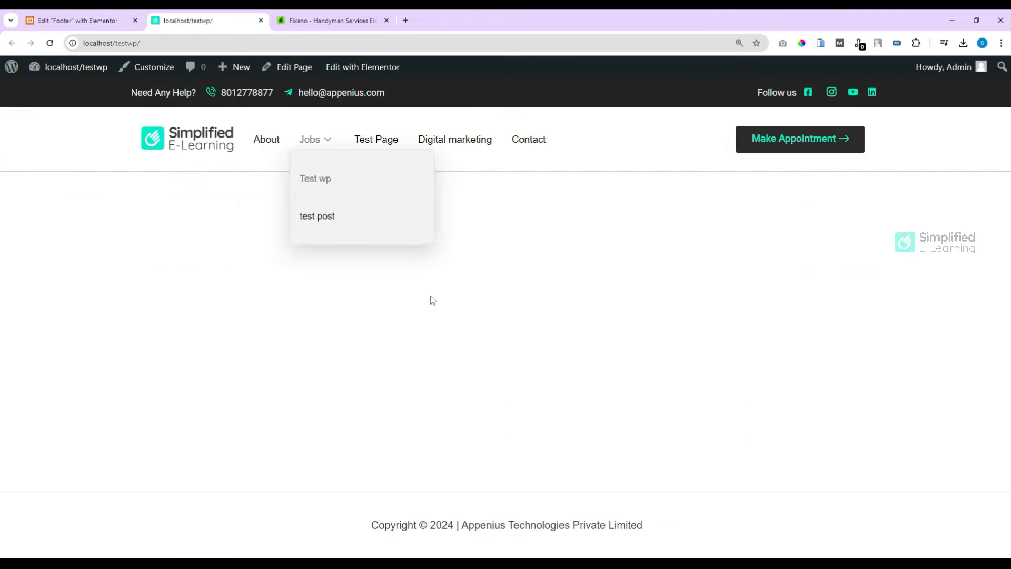
pyautogui.click(50, 43)
pyautogui.scroll(-3, 706, 345)
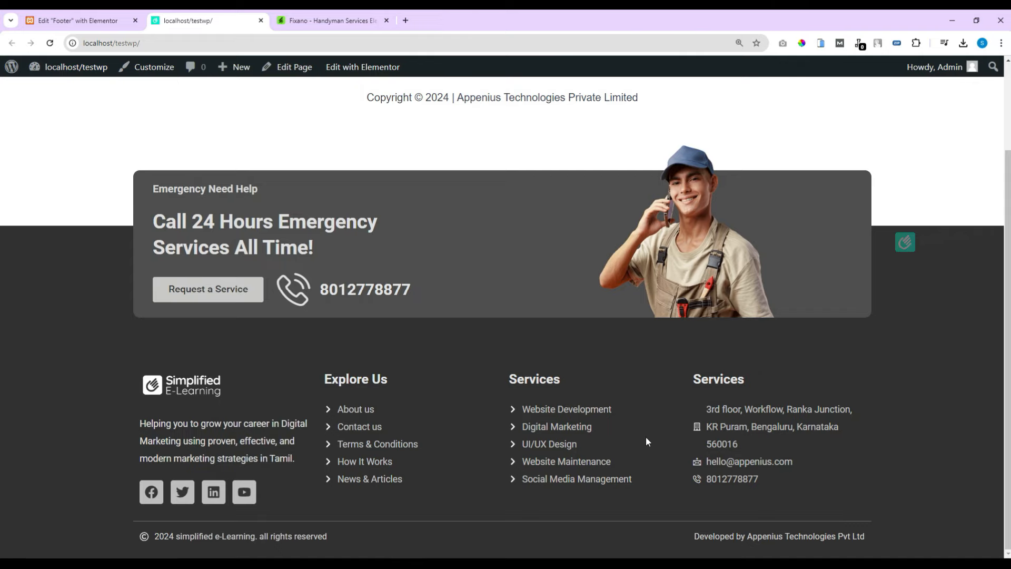
pyautogui.scroll(2, 612, 403)
# Step: Highlight the leftover theme copyright line and open the admin Dashboard in a new tab
pyautogui.moveTo(350, 206); pyautogui.dragTo(655, 201)
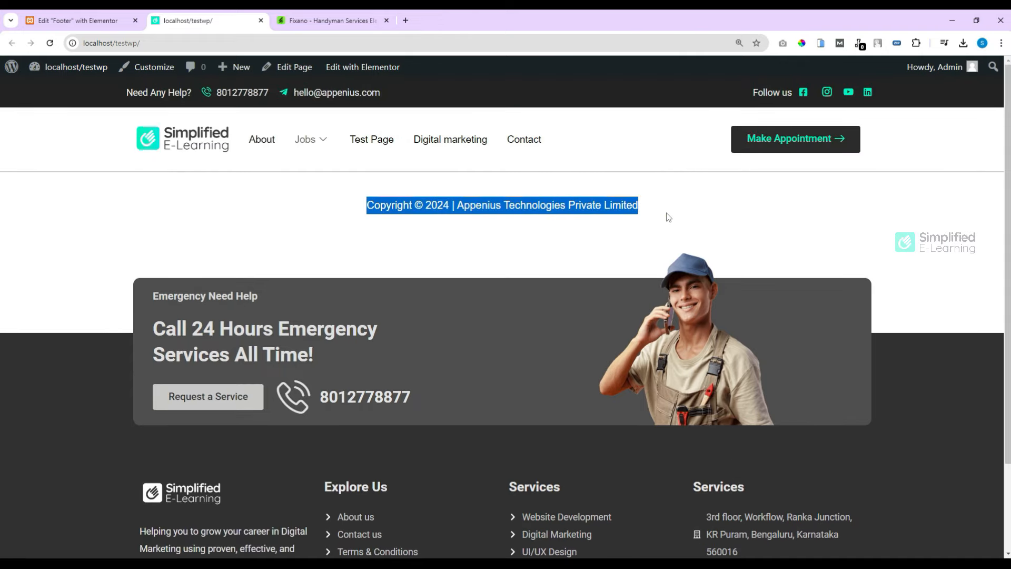
pyautogui.moveTo(53, 68)
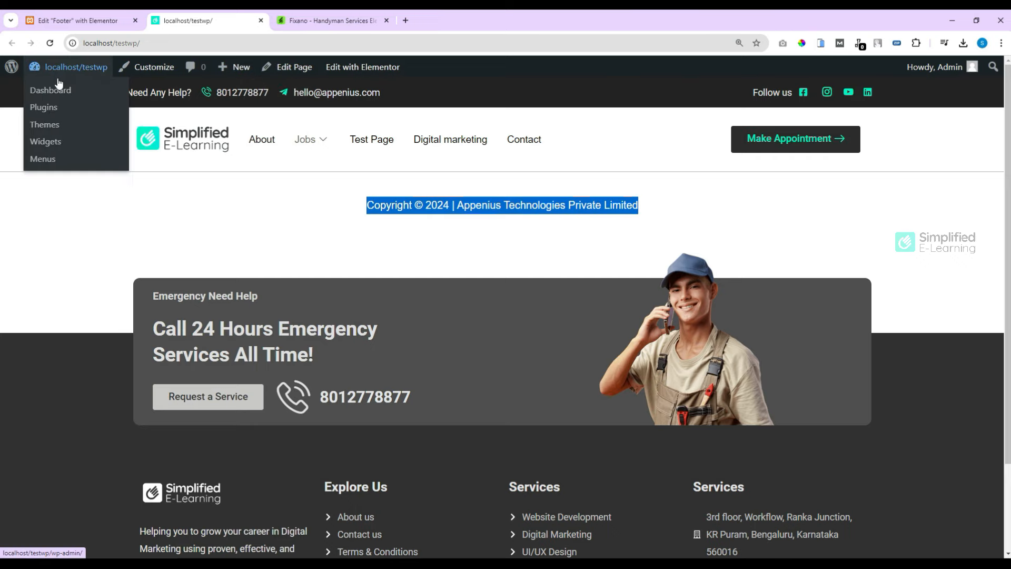
pyautogui.middleClick(51, 91)
# Step: Open the Astra Customizer's Footer Builder and publish it with the Copyright element removed
pyautogui.click(307, 21)
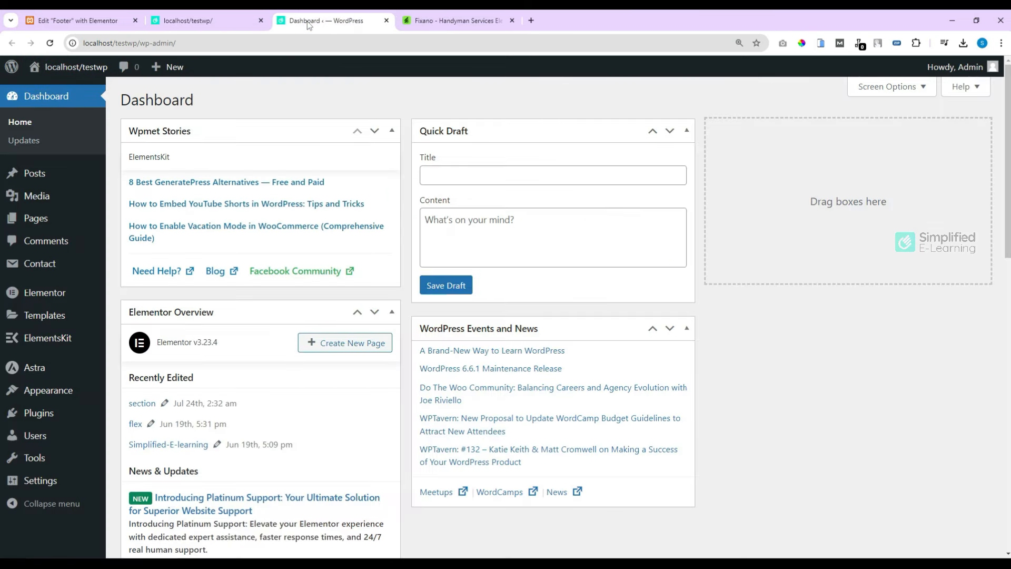
pyautogui.moveTo(47, 390)
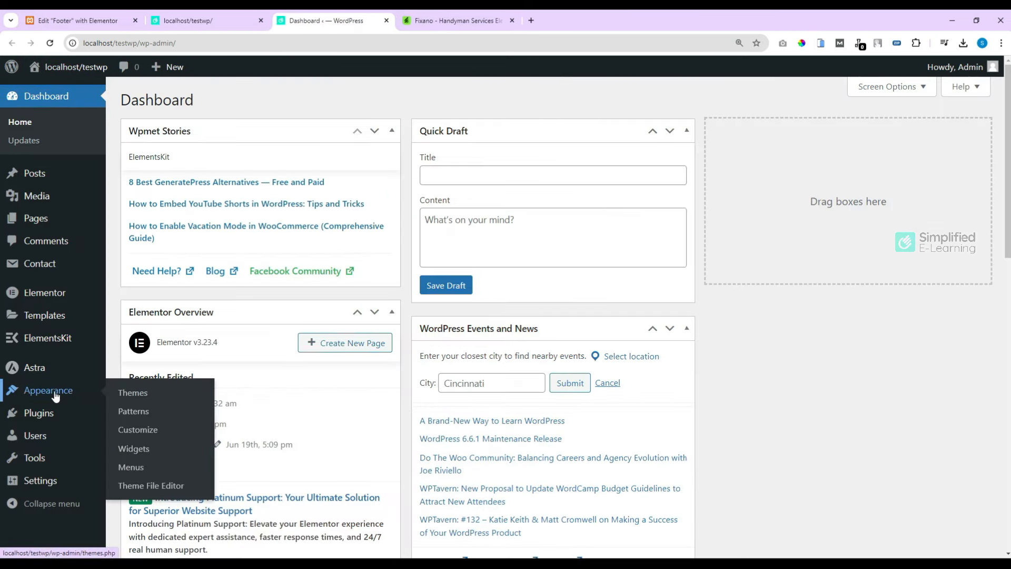
pyautogui.click(138, 430)
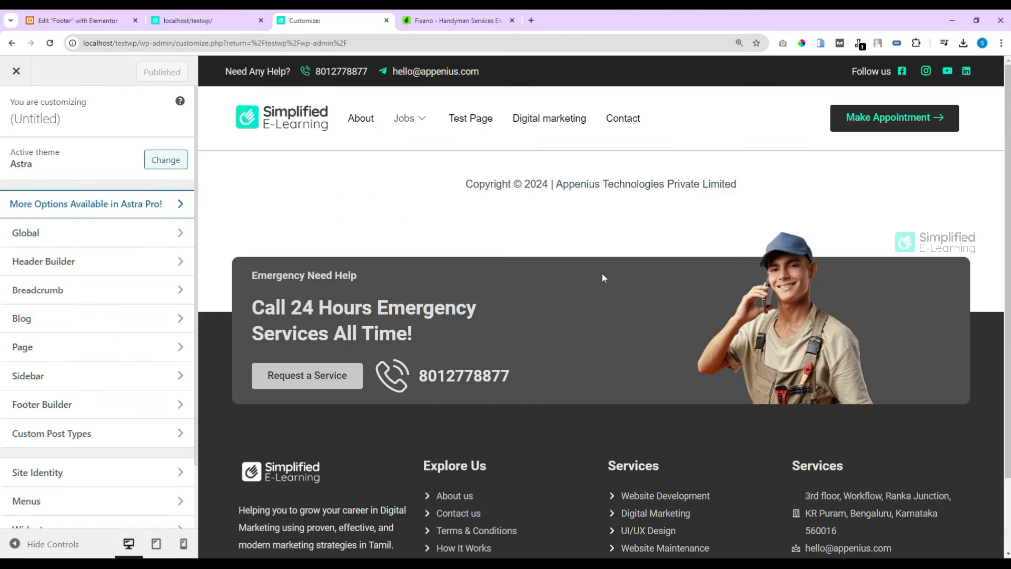
pyautogui.click(55, 406)
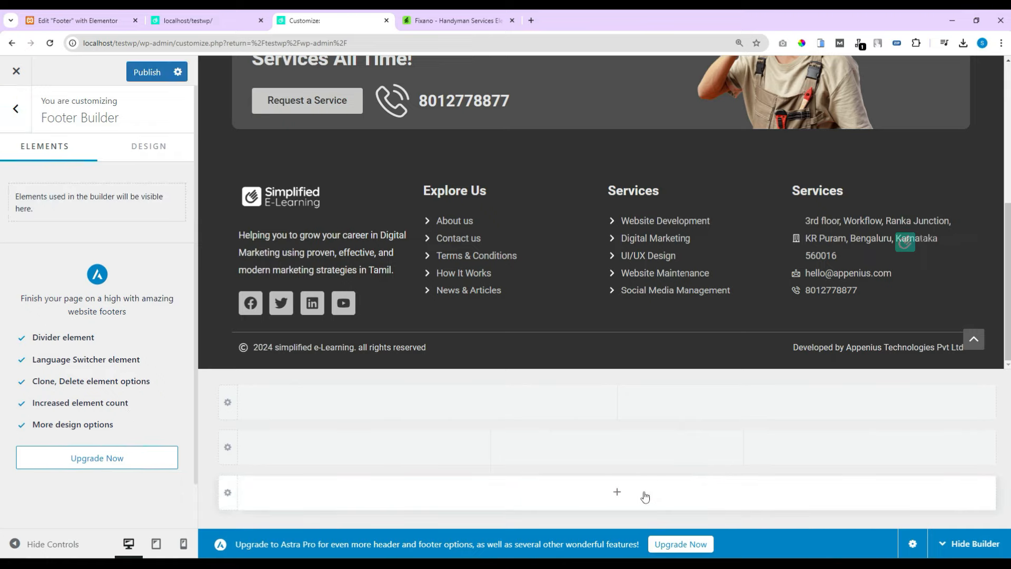
pyautogui.click(146, 74)
# Step: Reload the live homepage and scroll to confirm the theme's copyright bar is gone
pyautogui.click(203, 21)
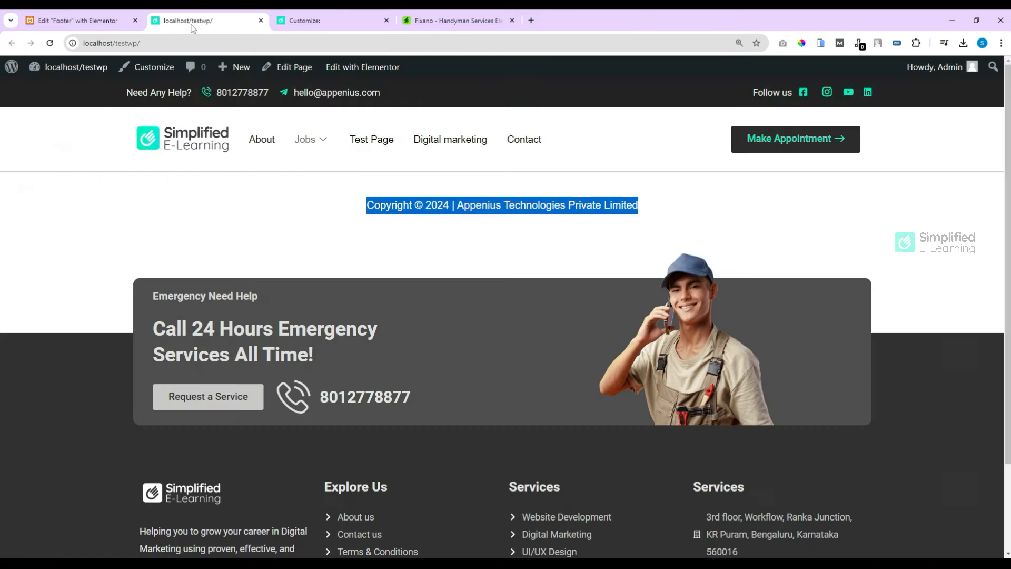
pyautogui.click(54, 47)
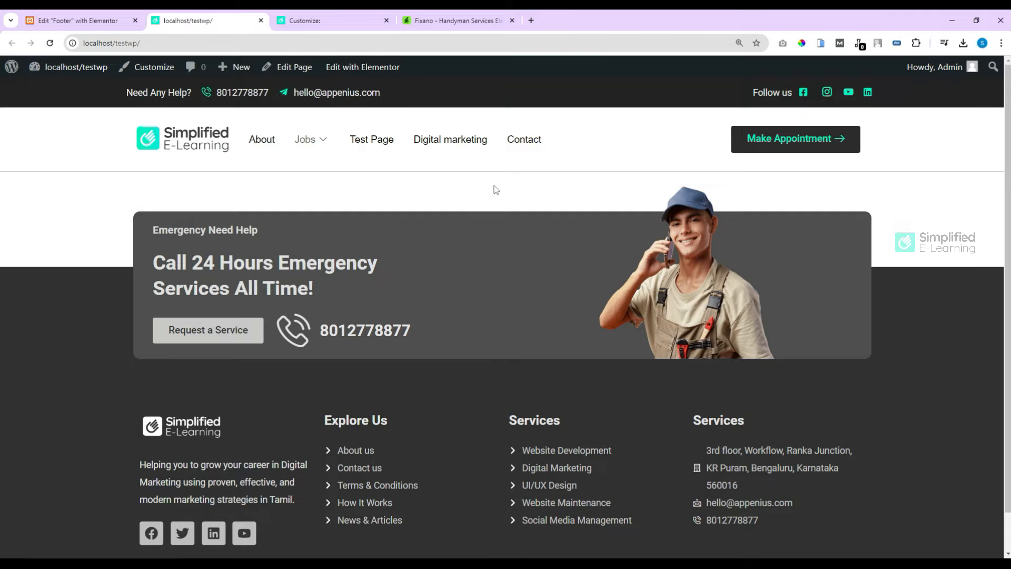
pyautogui.scroll(-1, 496, 190)
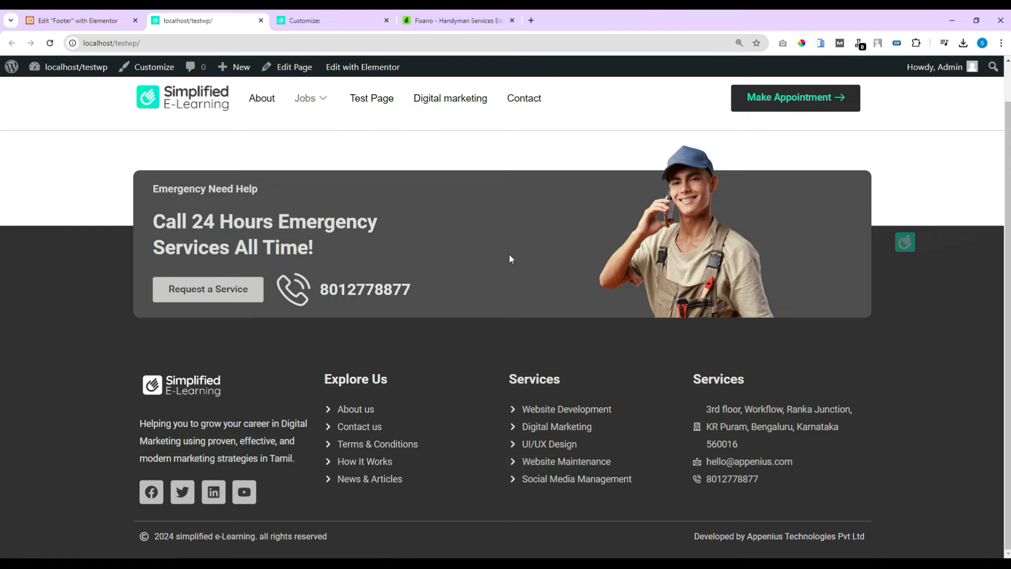
pyautogui.scroll(1, 471, 206)
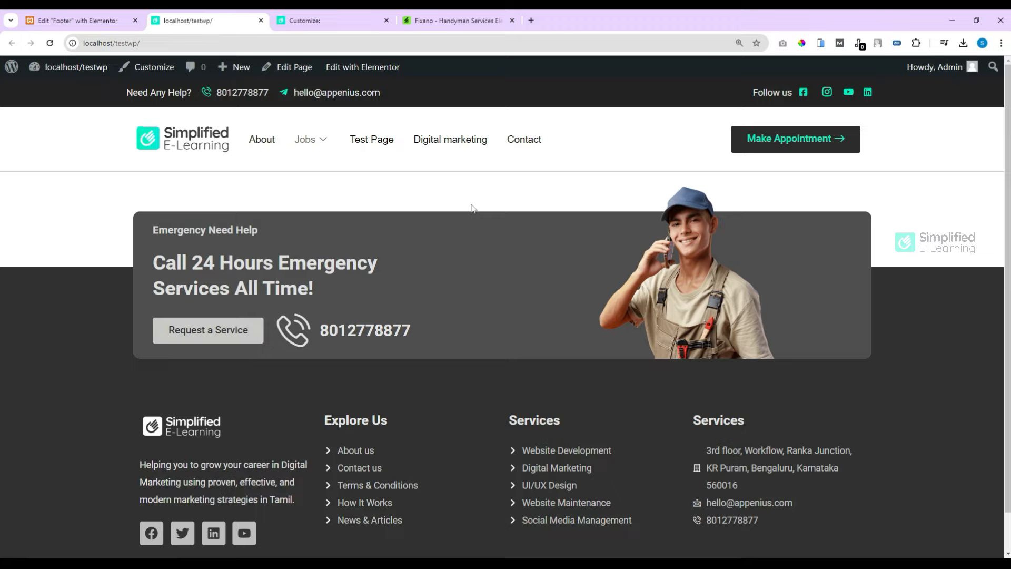
pyautogui.scroll(-2, 471, 207)
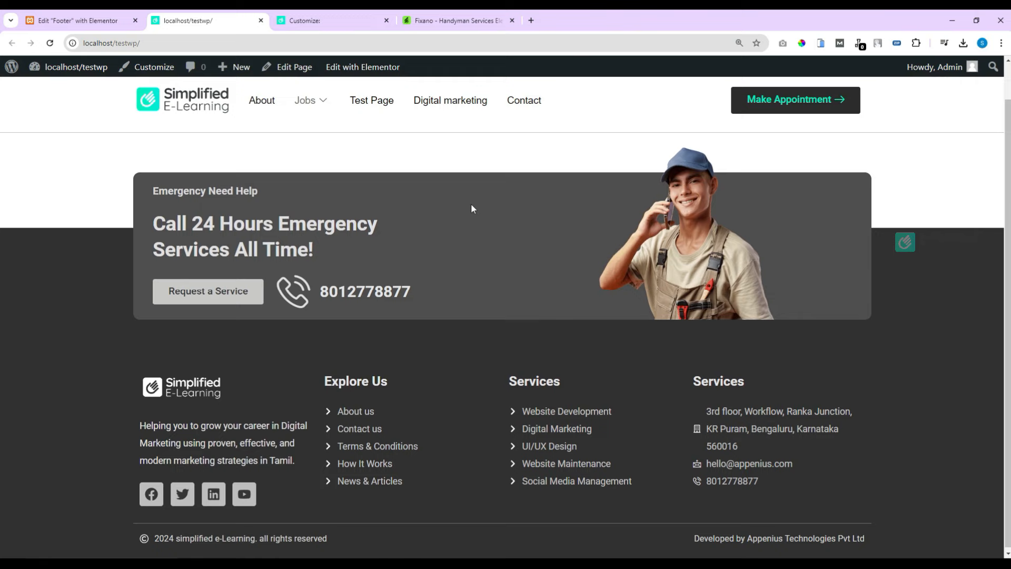